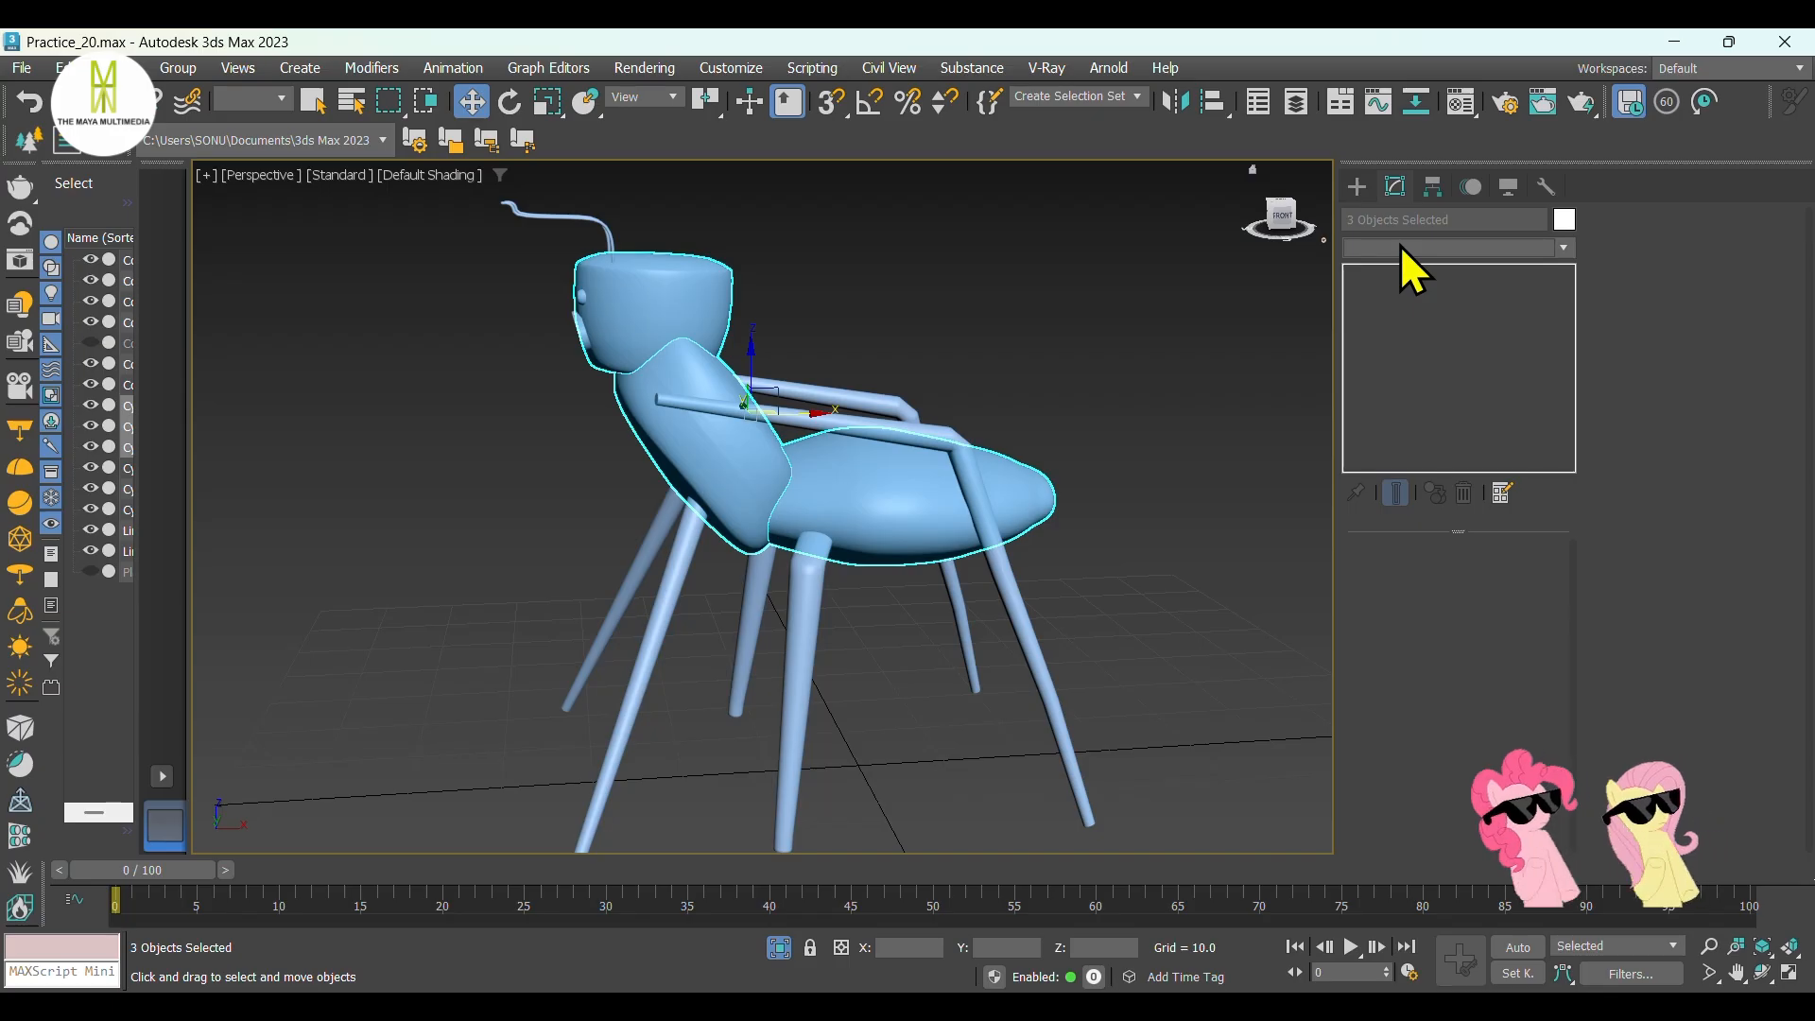
Add a Material modifier with material ID 1 to the selected head, torso and seat.
left_click(1402, 248)
key("m")
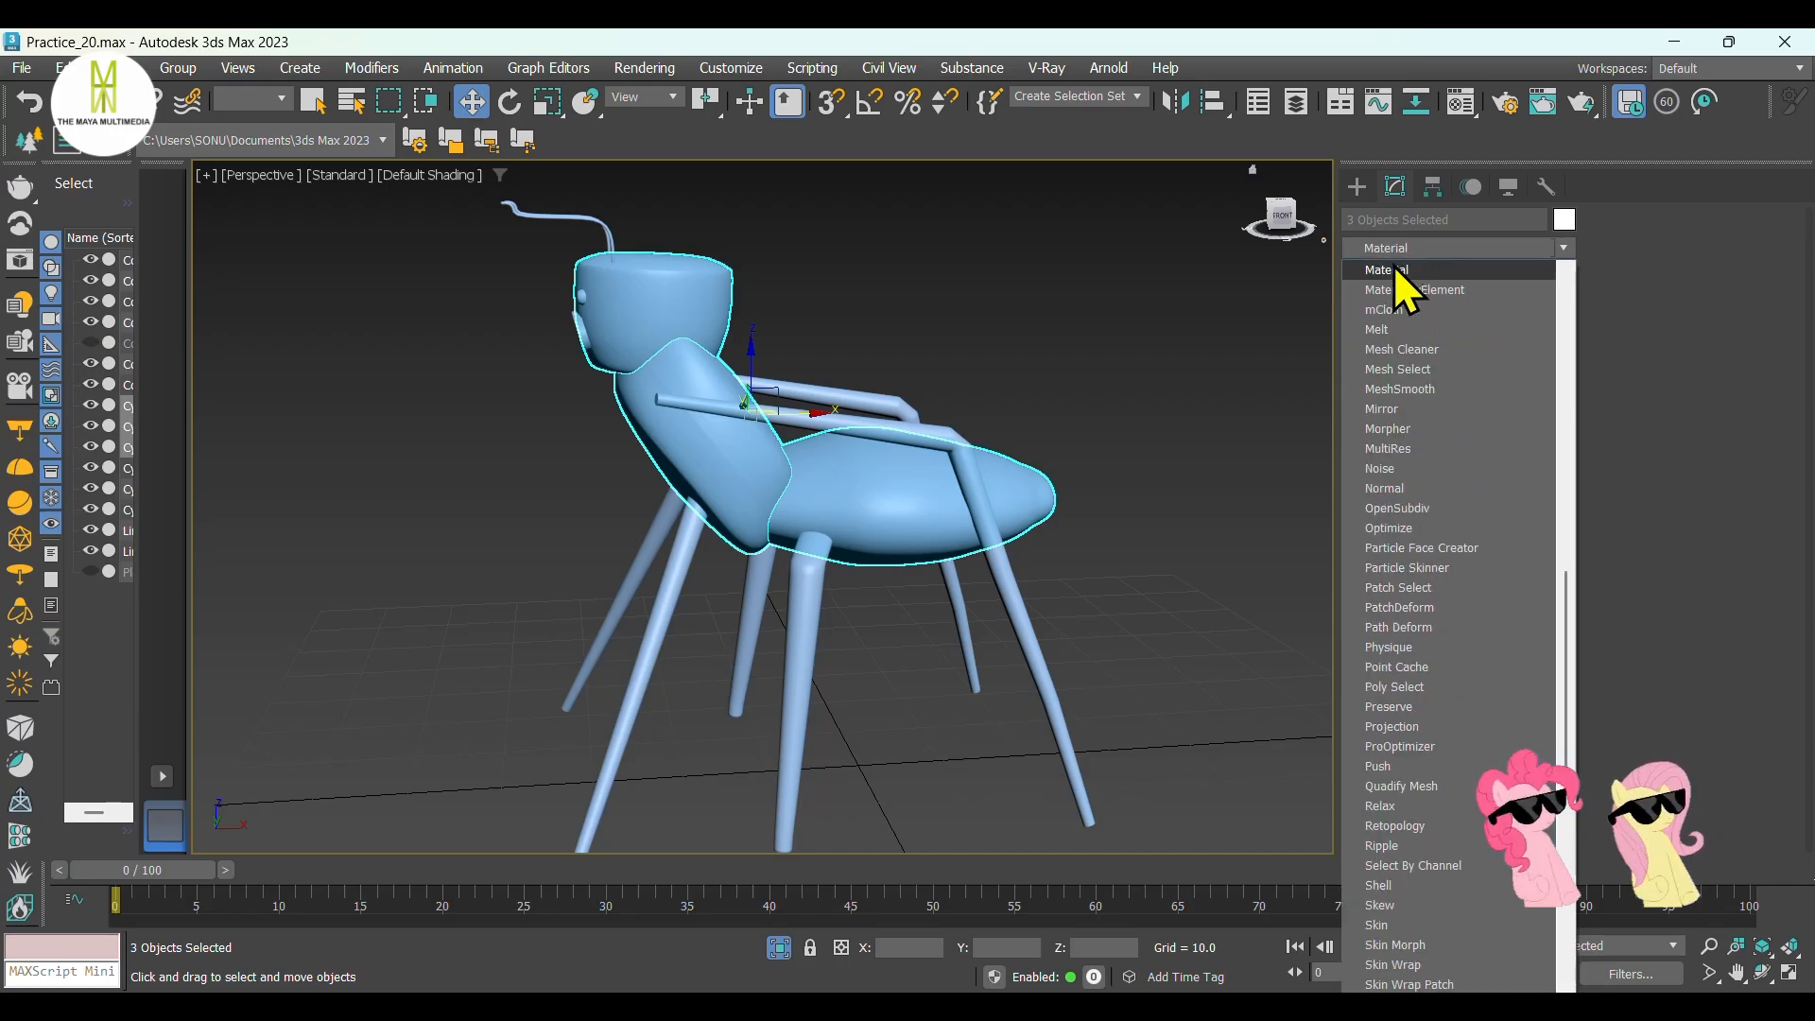
left_click(1395, 269)
left_click(1218, 430)
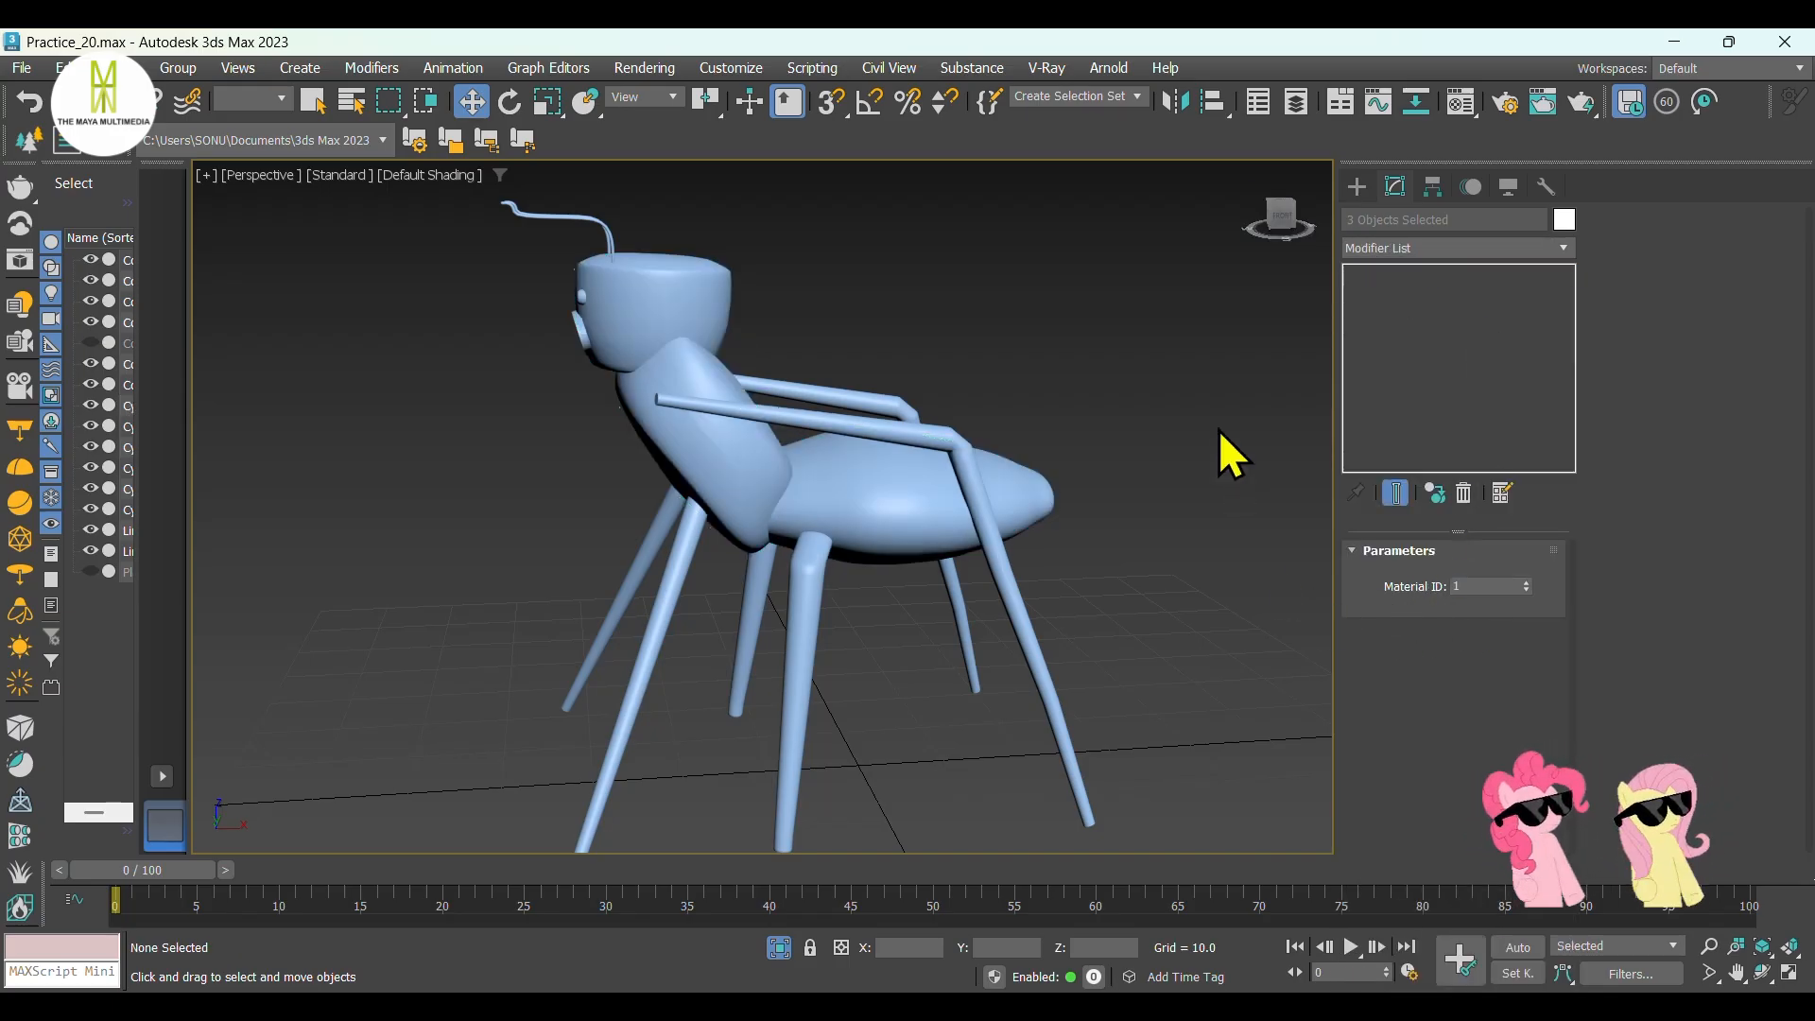
Select all the legs, the arms and both antennae and give them a Material modifier with material ID 2.
middle_click_drag(1011, 725, 1014, 713, "alt")
left_click_drag(1127, 691, 635, 696)
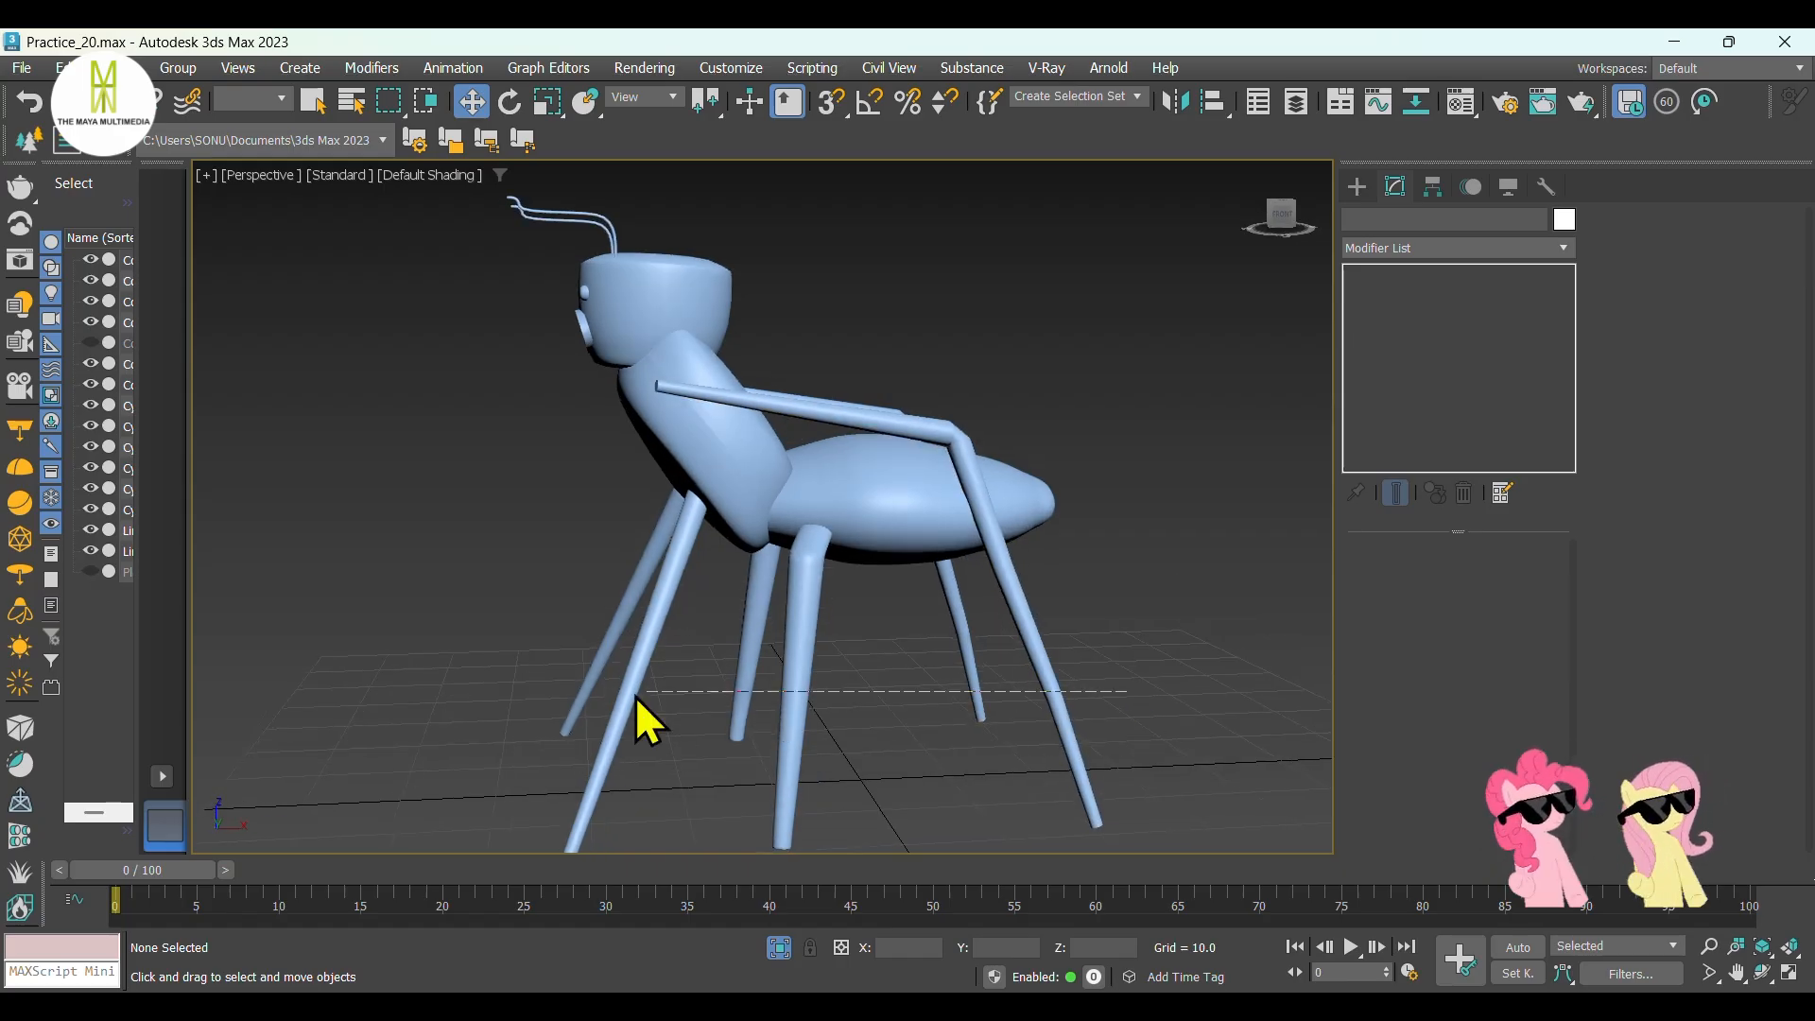
left_click_drag(386, 673, 352, 662)
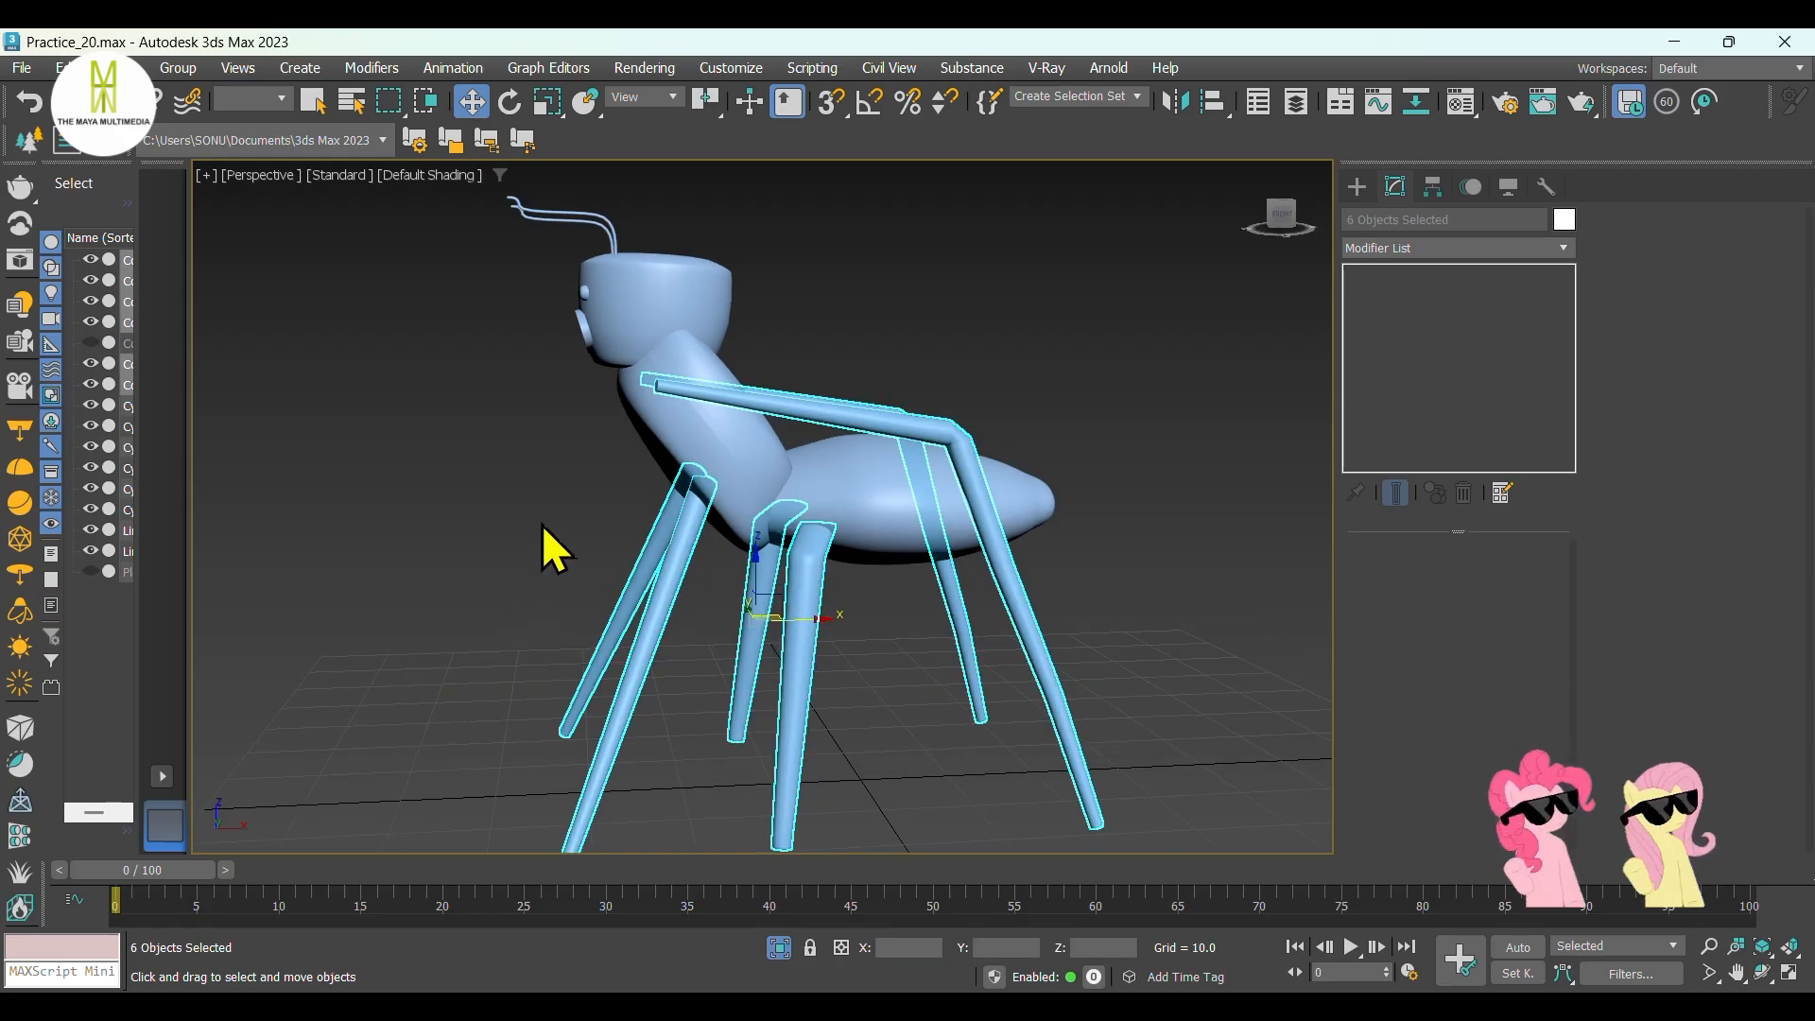
middle_click_drag(521, 263, 695, 482)
left_click_drag(654, 390, 726, 540, "ctrl")
middle_click_drag(755, 709, 1024, 515)
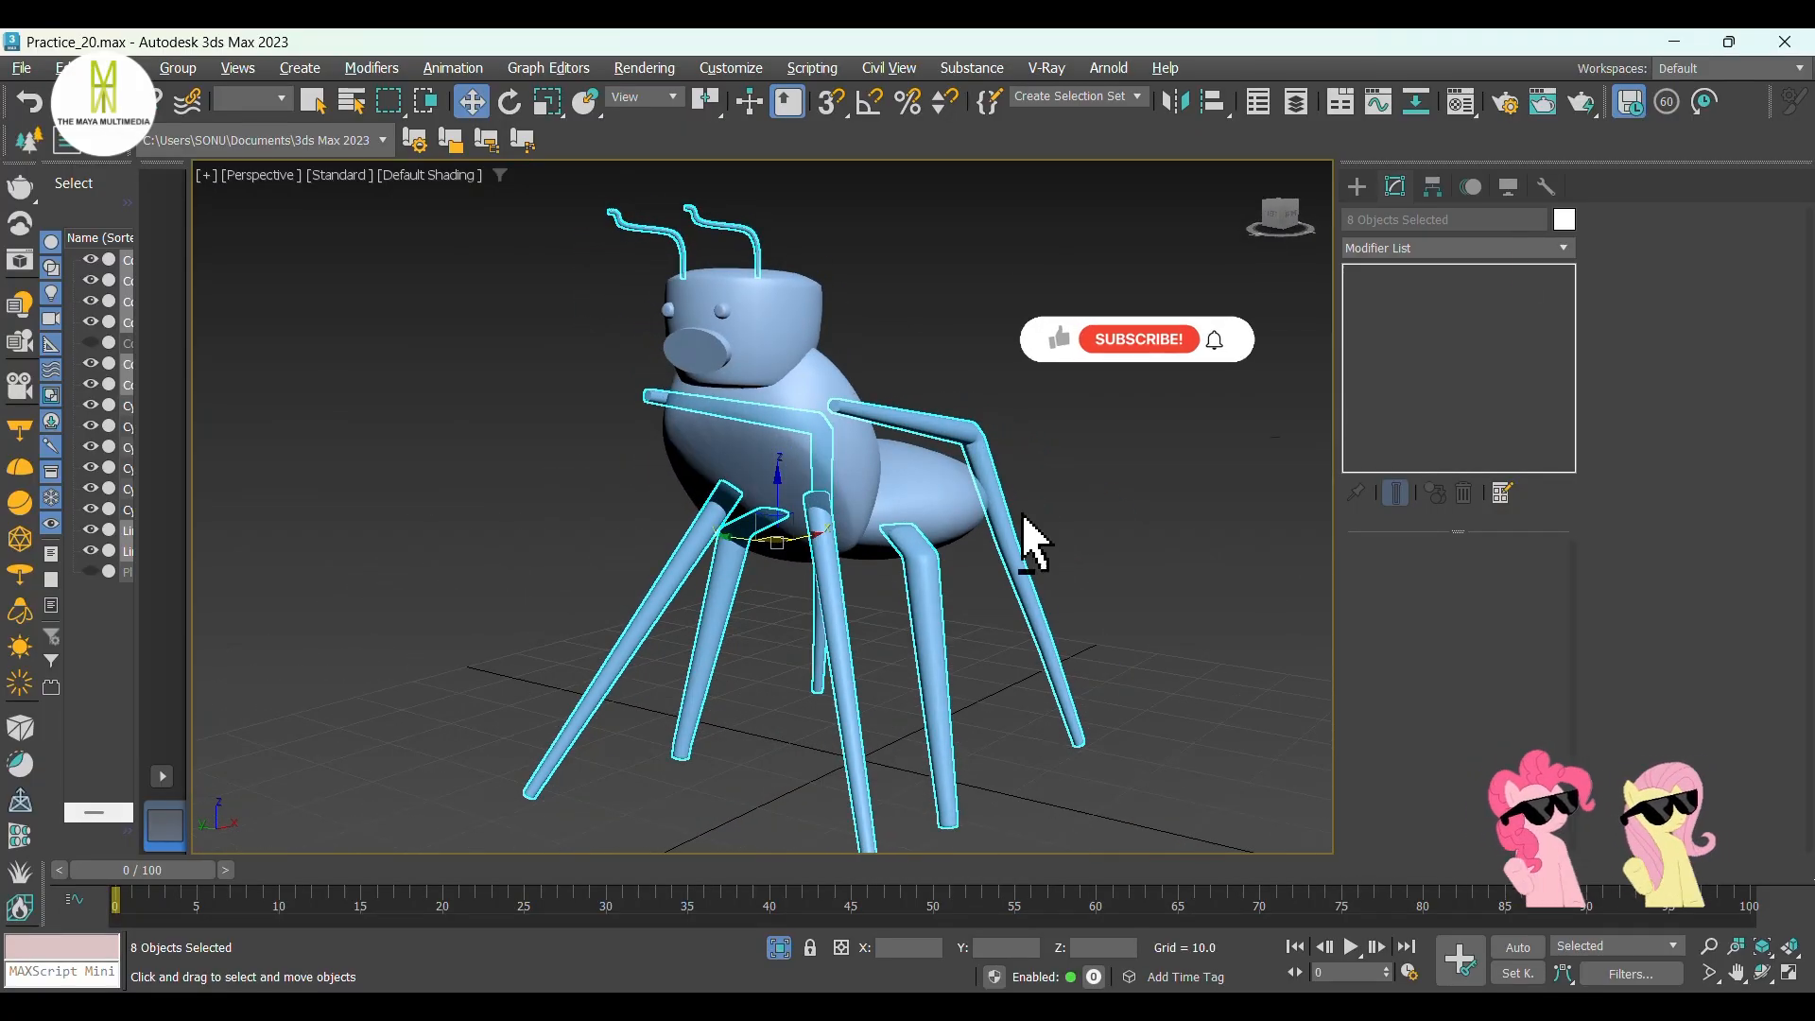
left_click(1453, 247)
key("m")
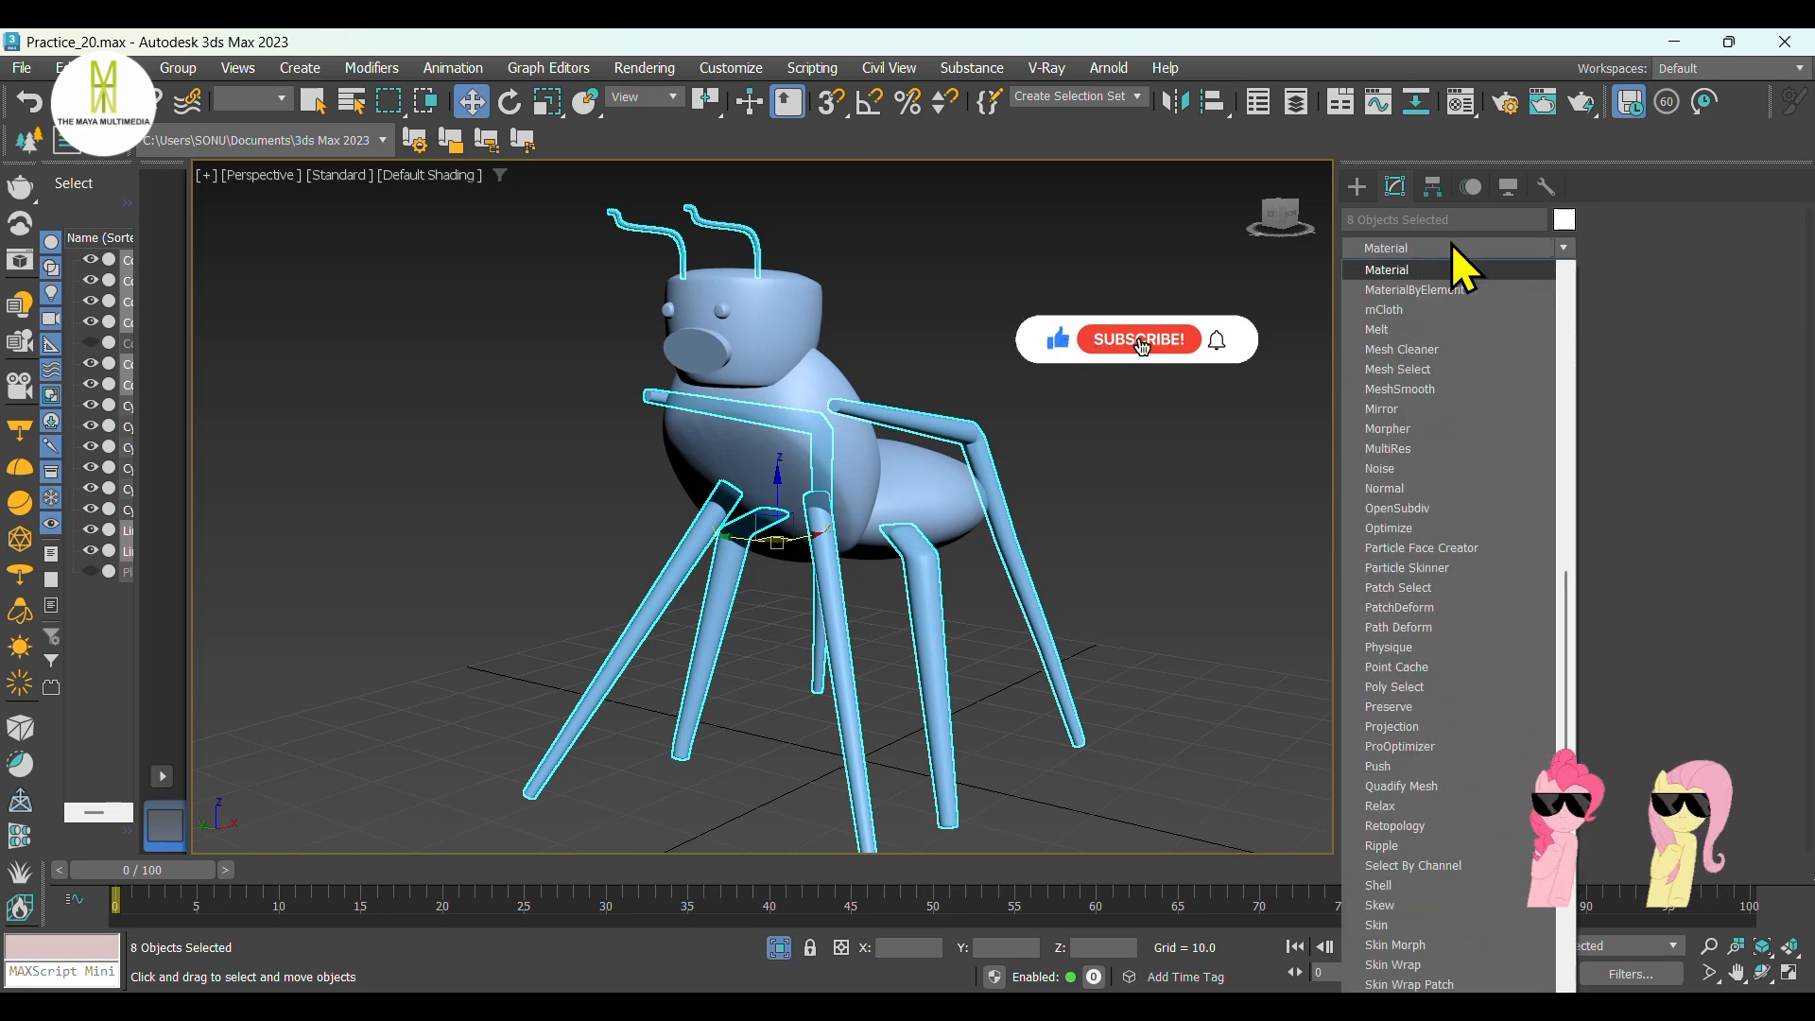
left_click(1428, 271)
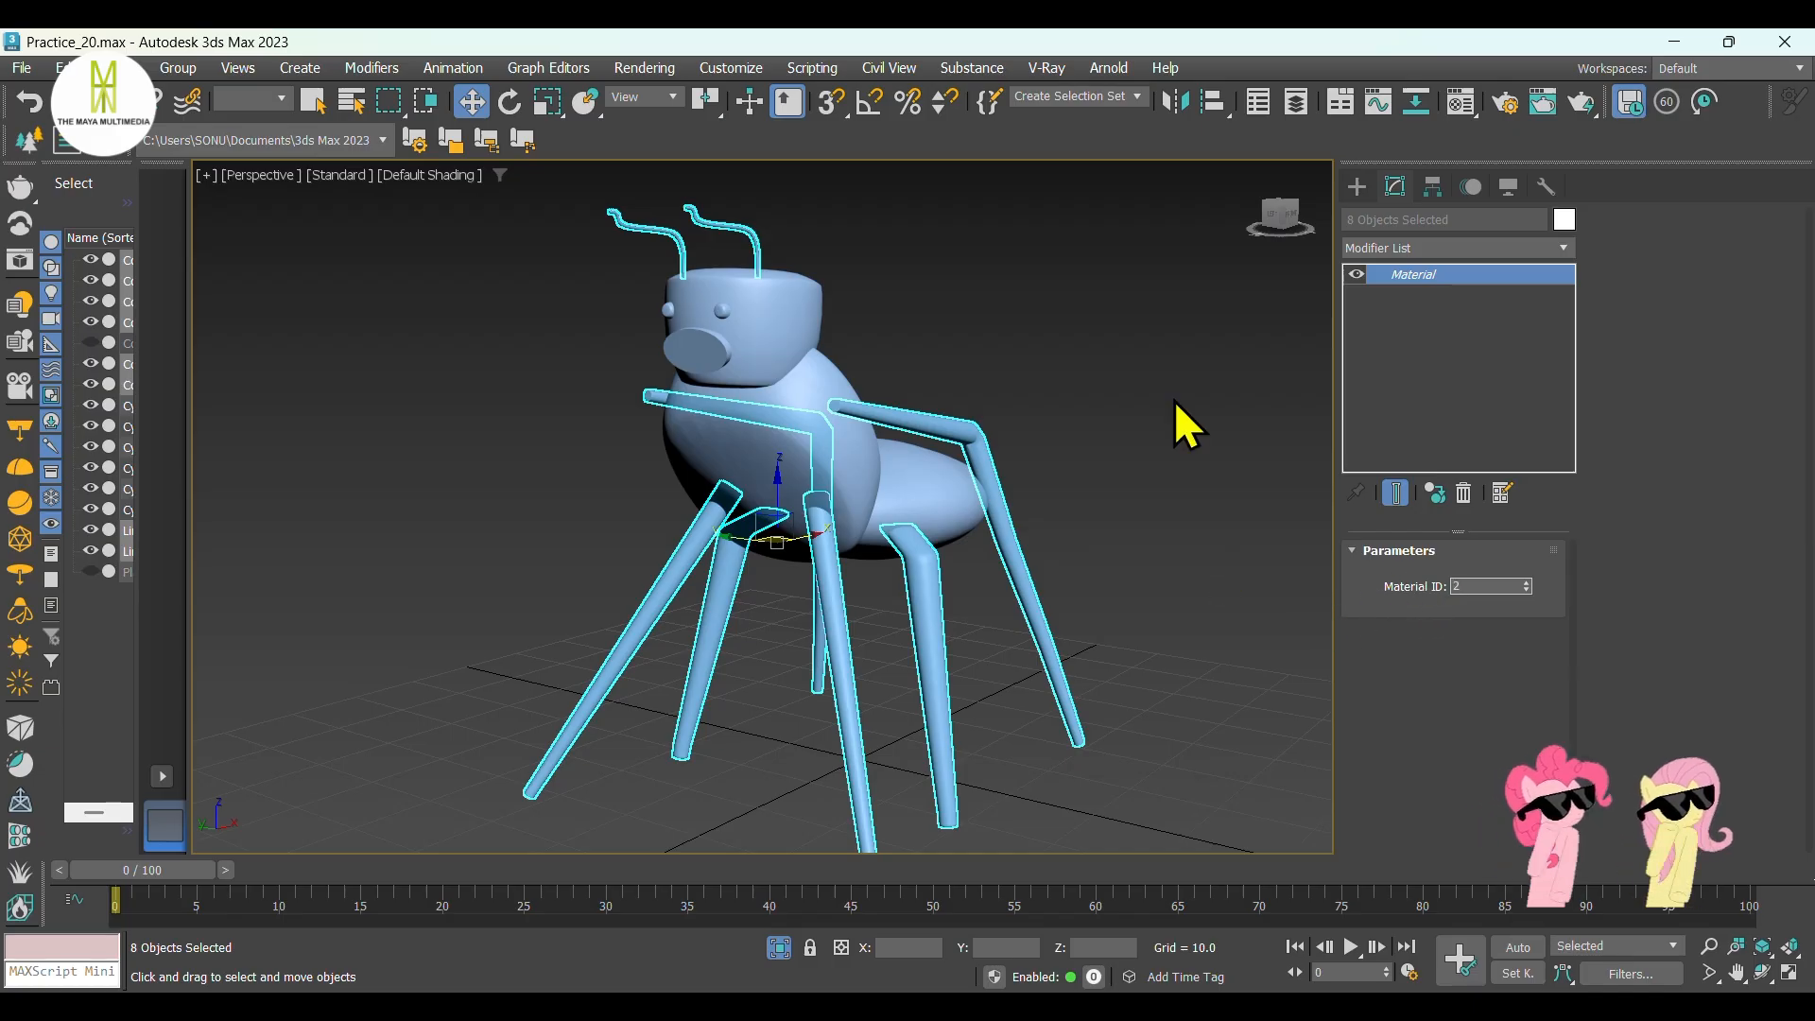
left_click(1187, 422)
Select both eyes and the oval snout on the head and give them a Material modifier with material ID 3.
scroll(661, 306, "up", 3)
scroll(661, 305, "up", 3)
left_click(1046, 365)
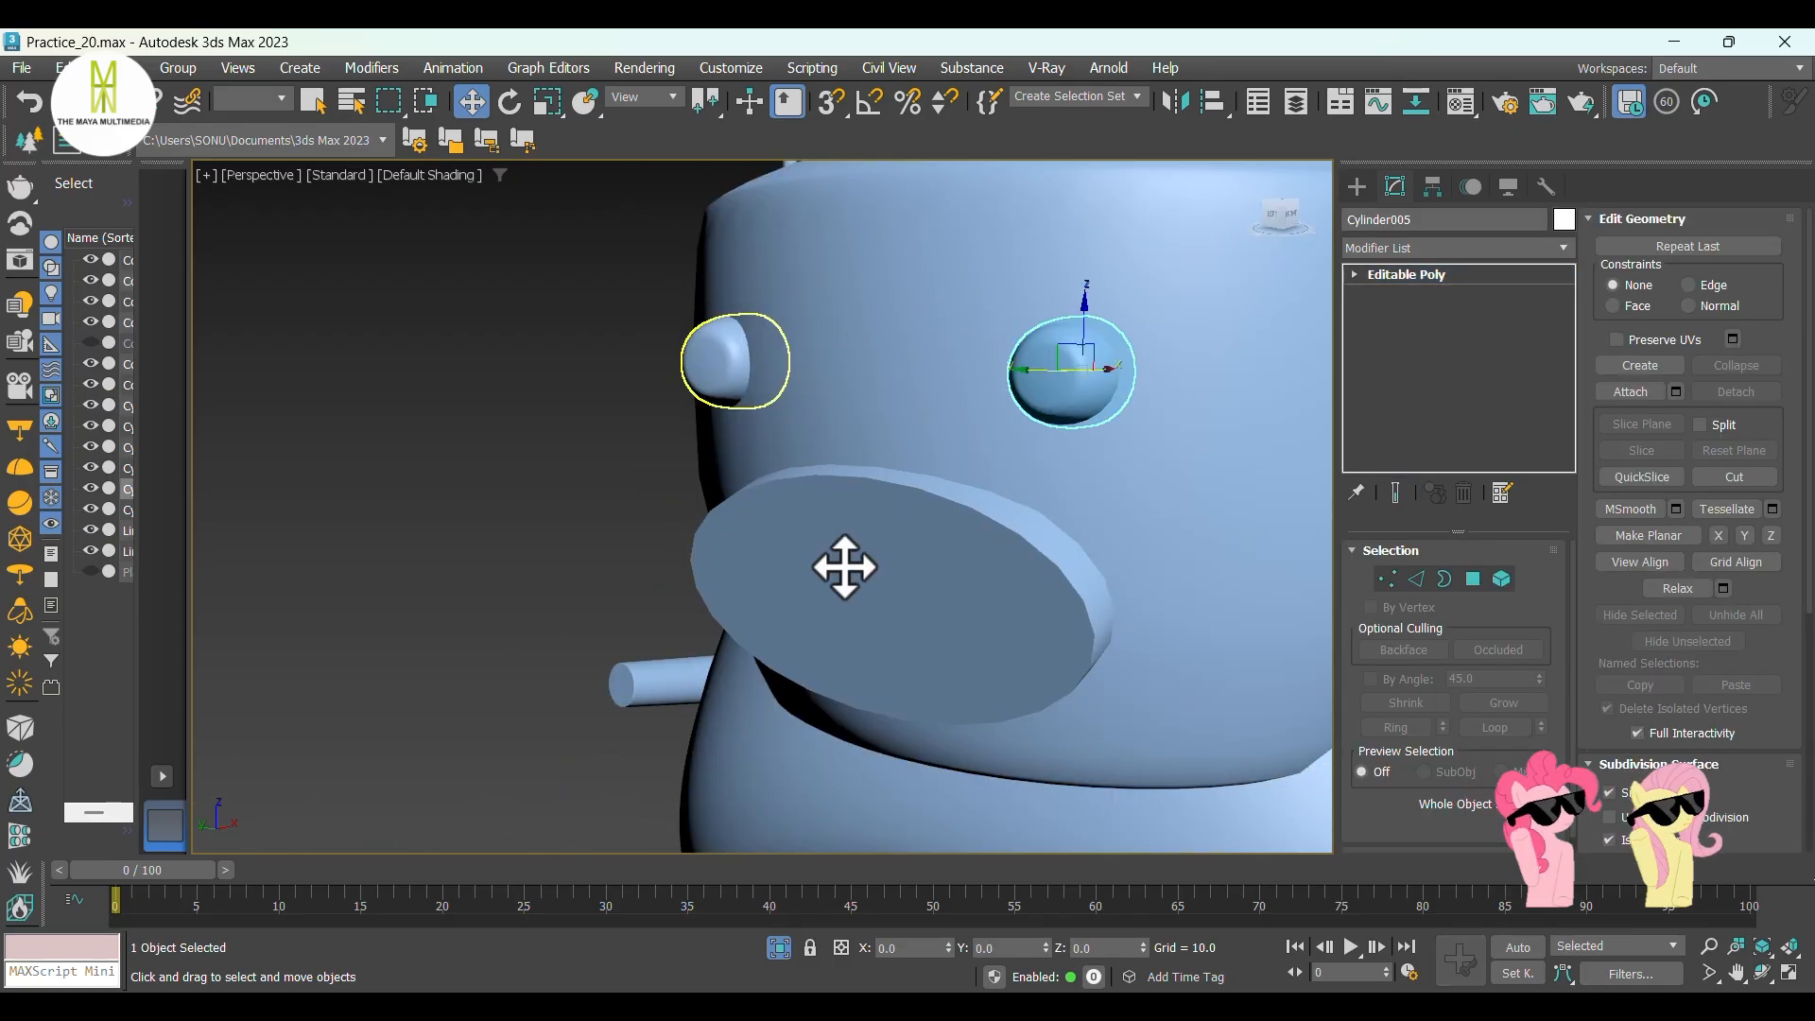
left_click(736, 364)
left_click(1074, 373, "ctrl")
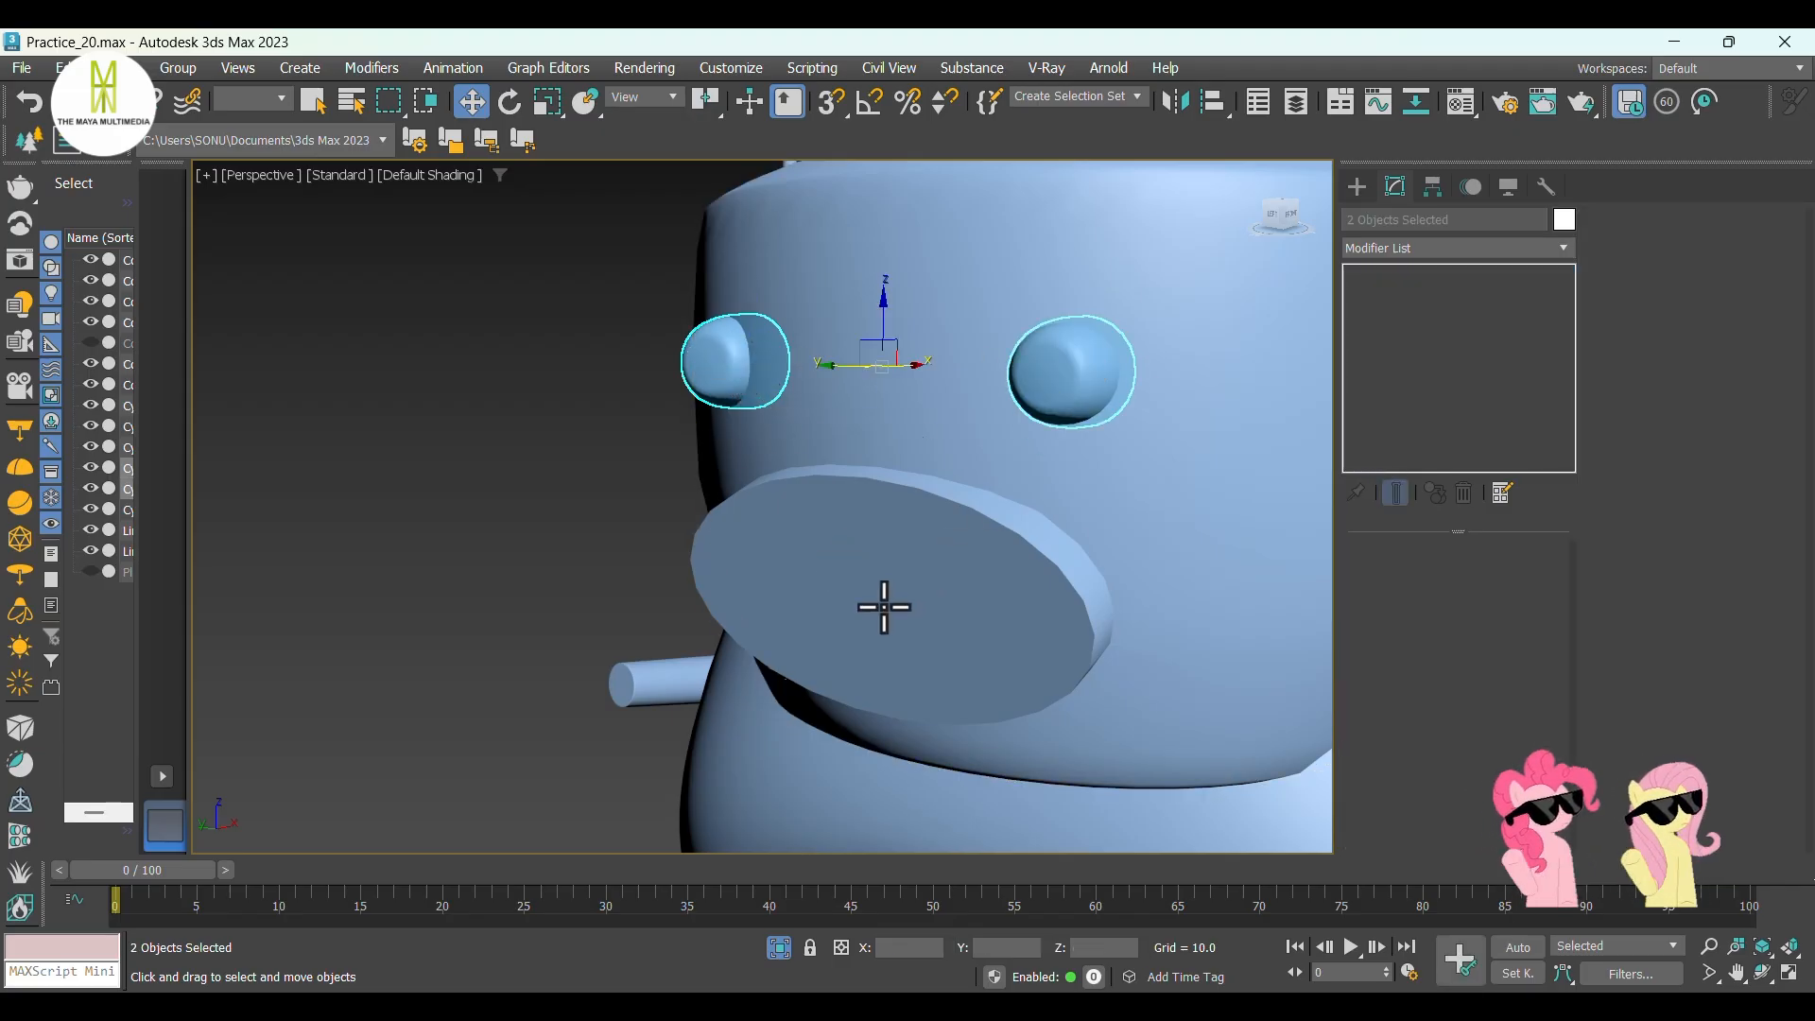
left_click(884, 607, "ctrl")
scroll(794, 530, "down", 4)
middle_click_drag(839, 530, 778, 612, "alt")
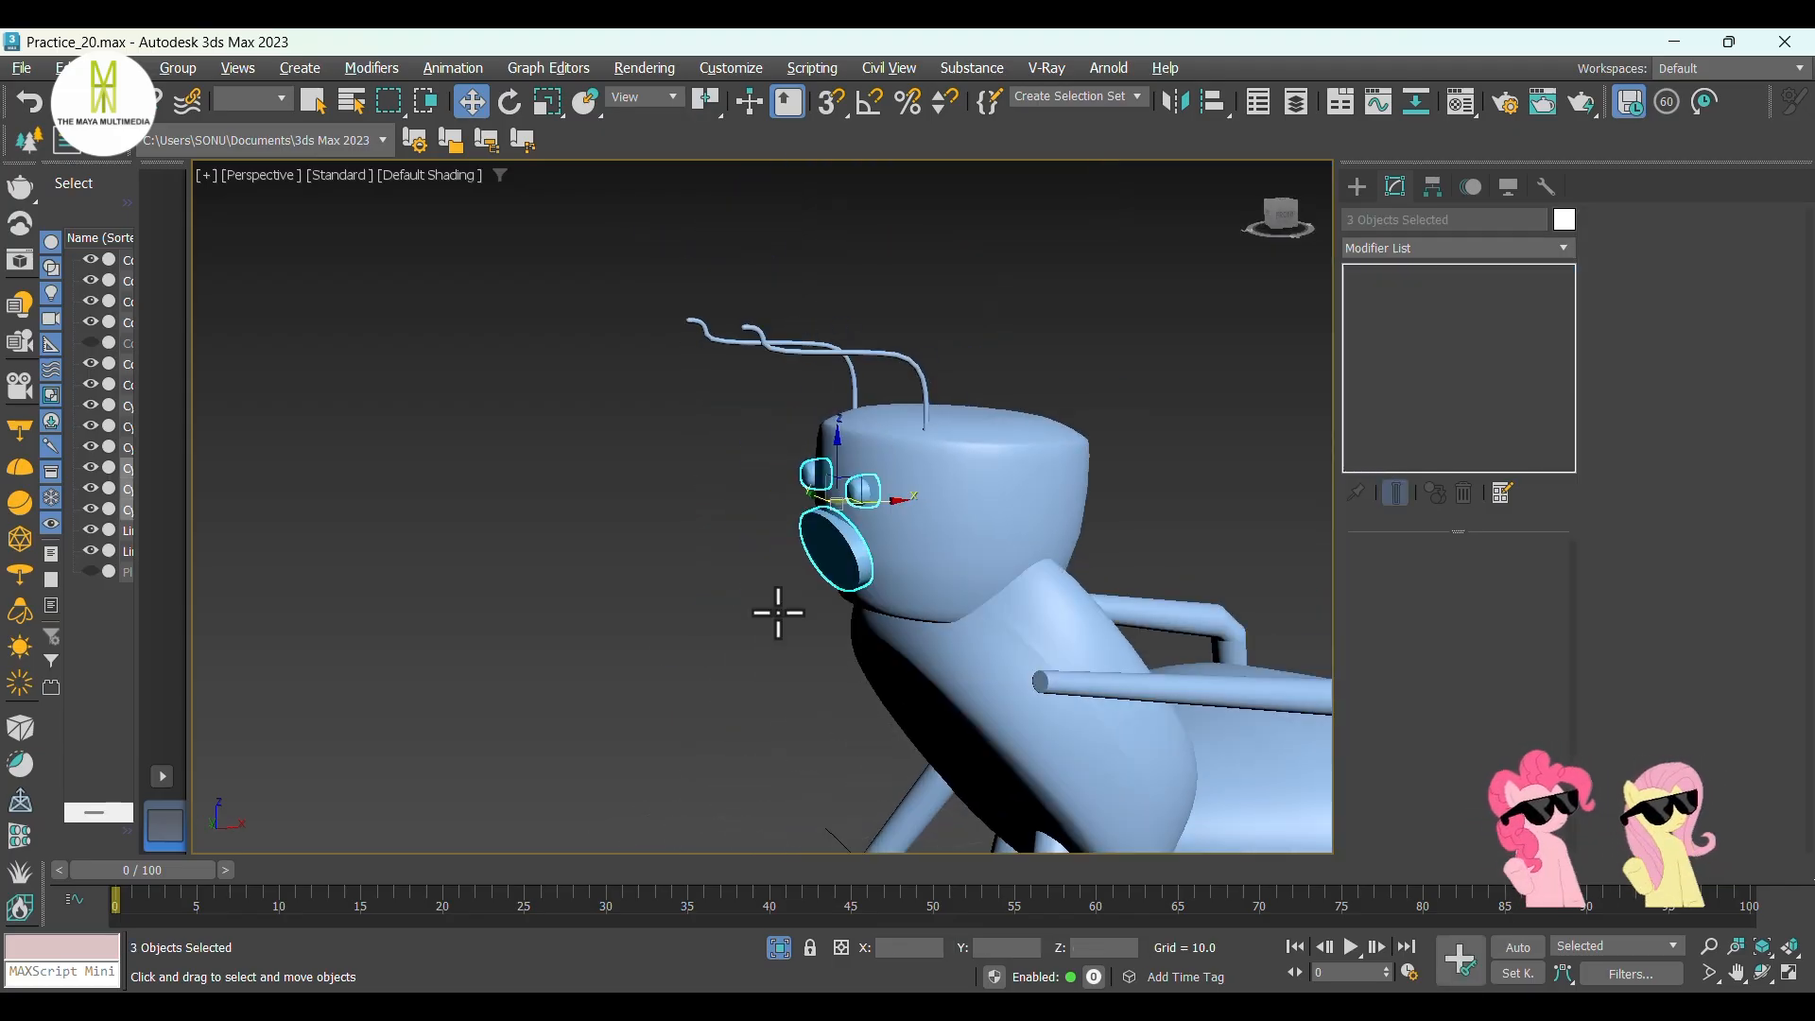
left_click(1428, 247)
scroll(1428, 248, "down", 6)
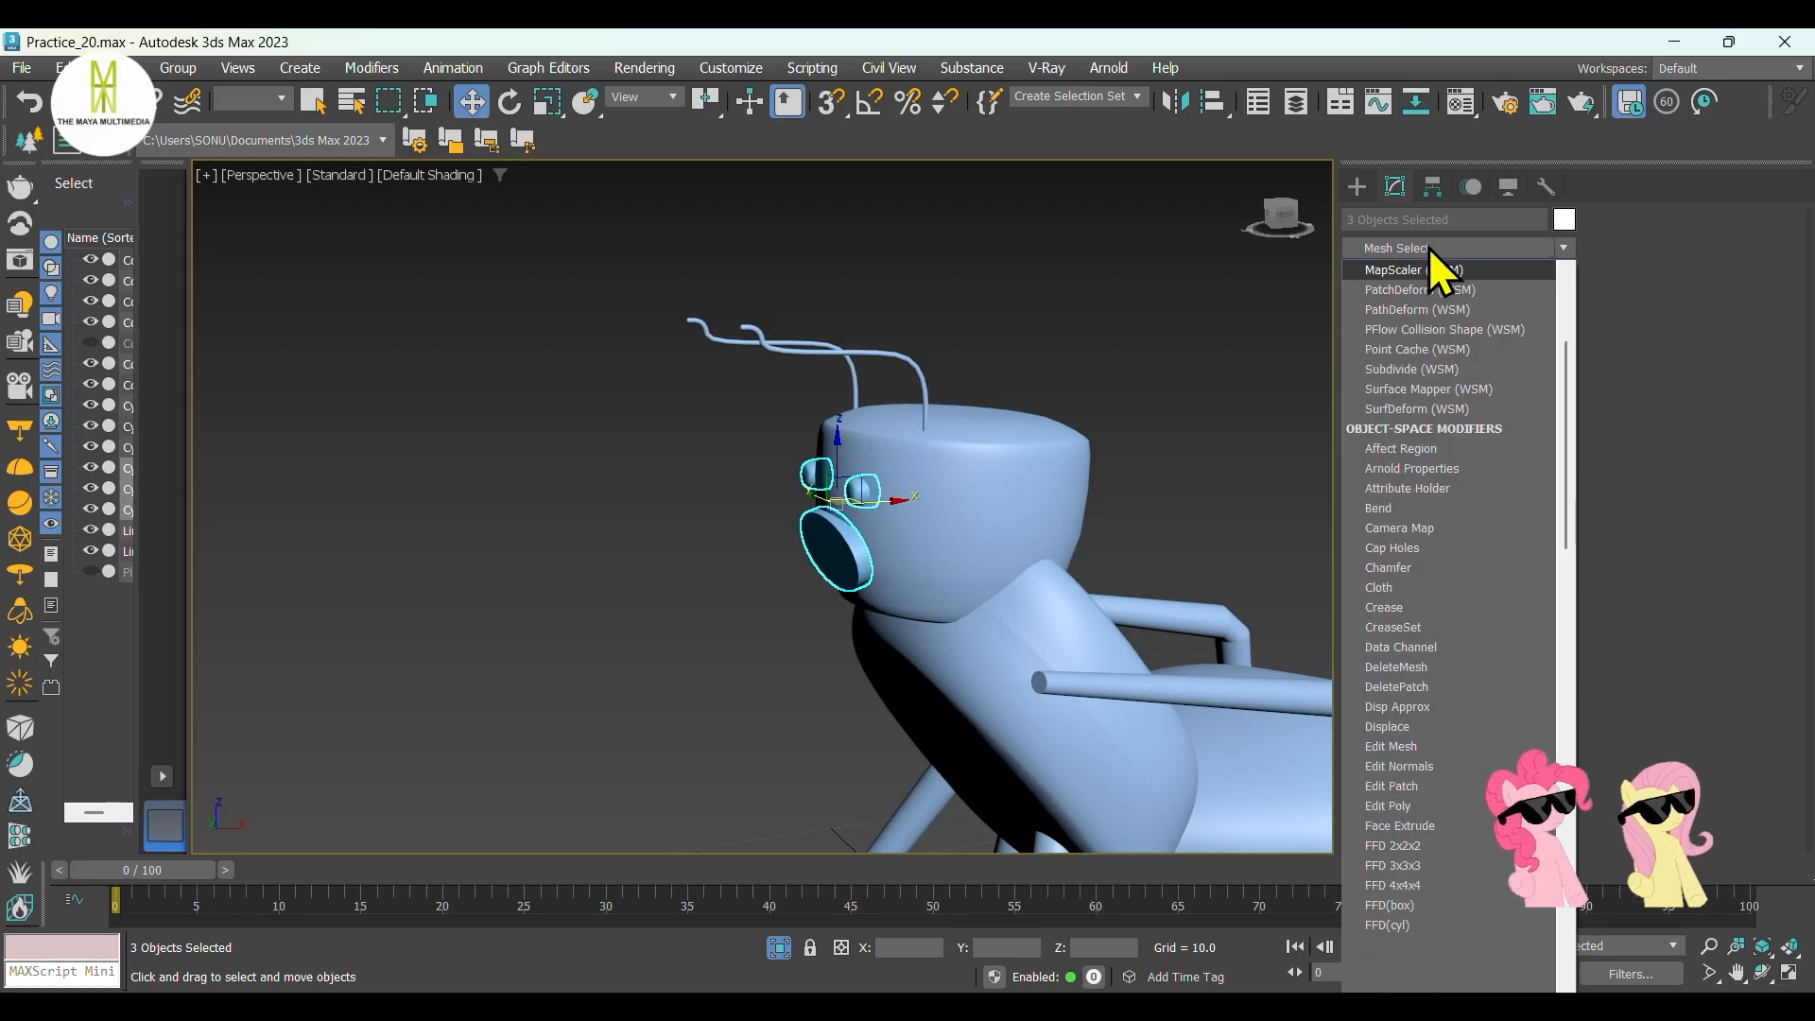
key("m")
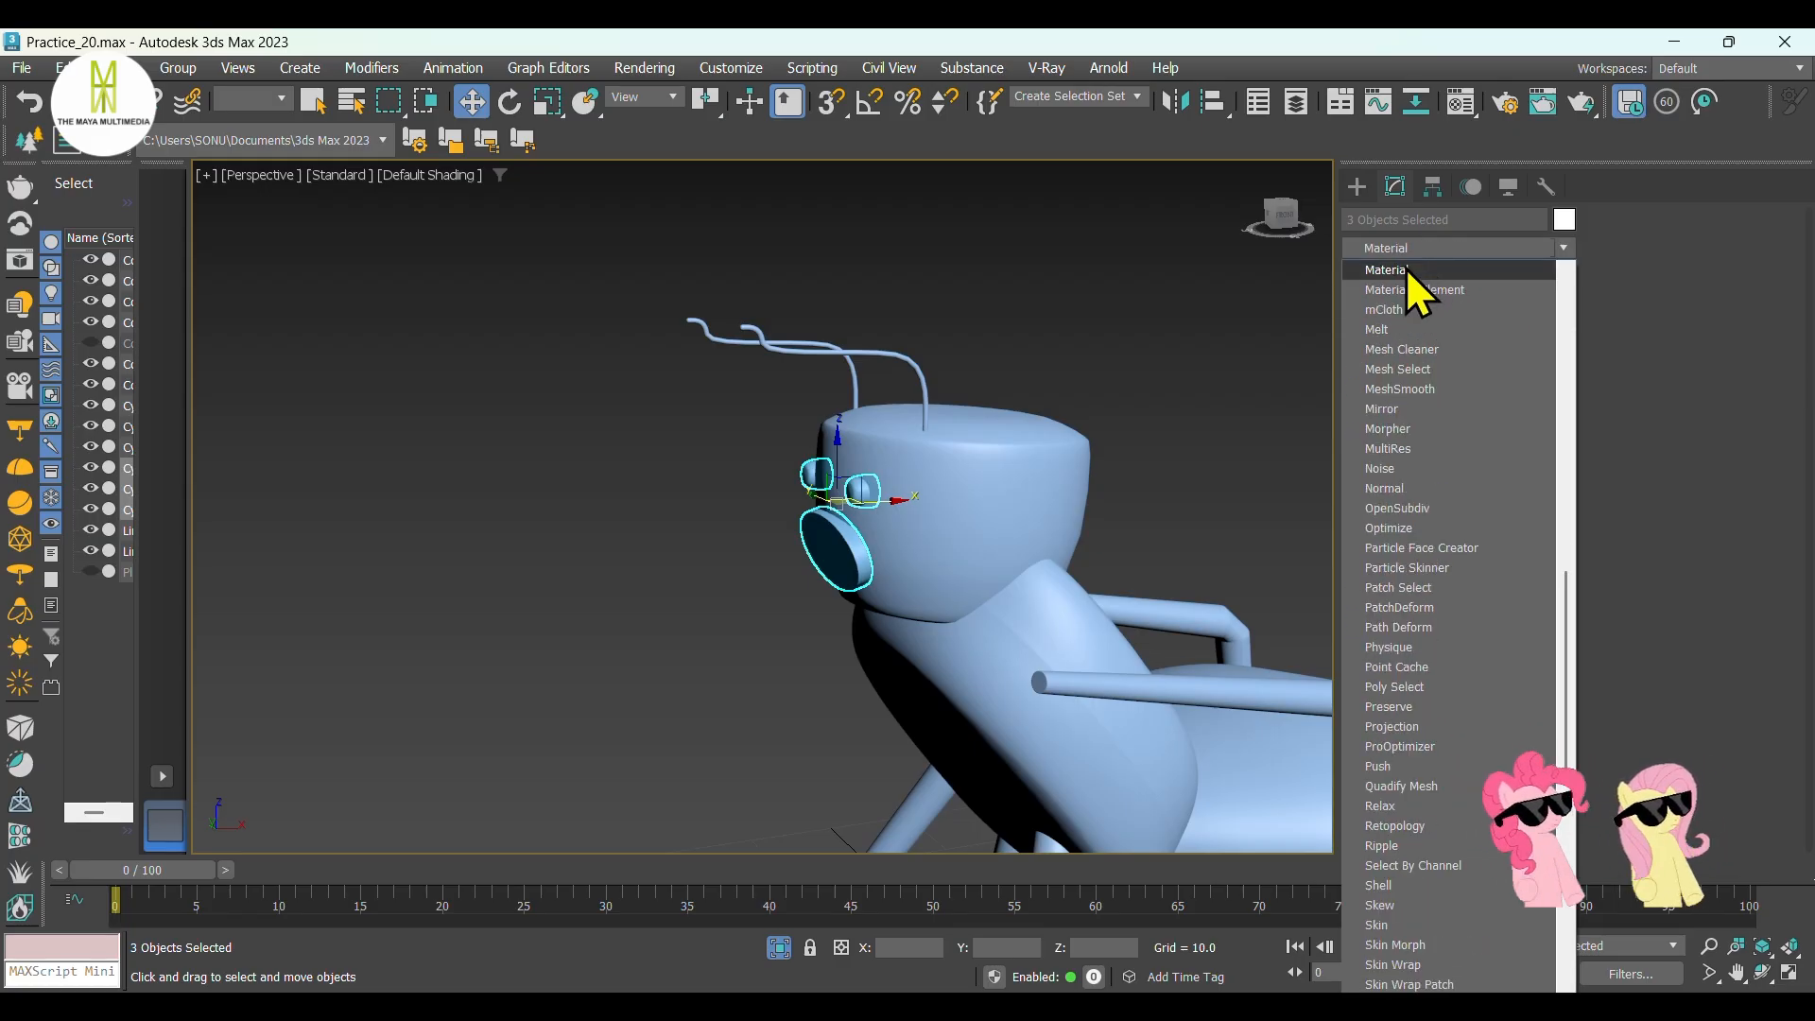
left_click(1405, 270)
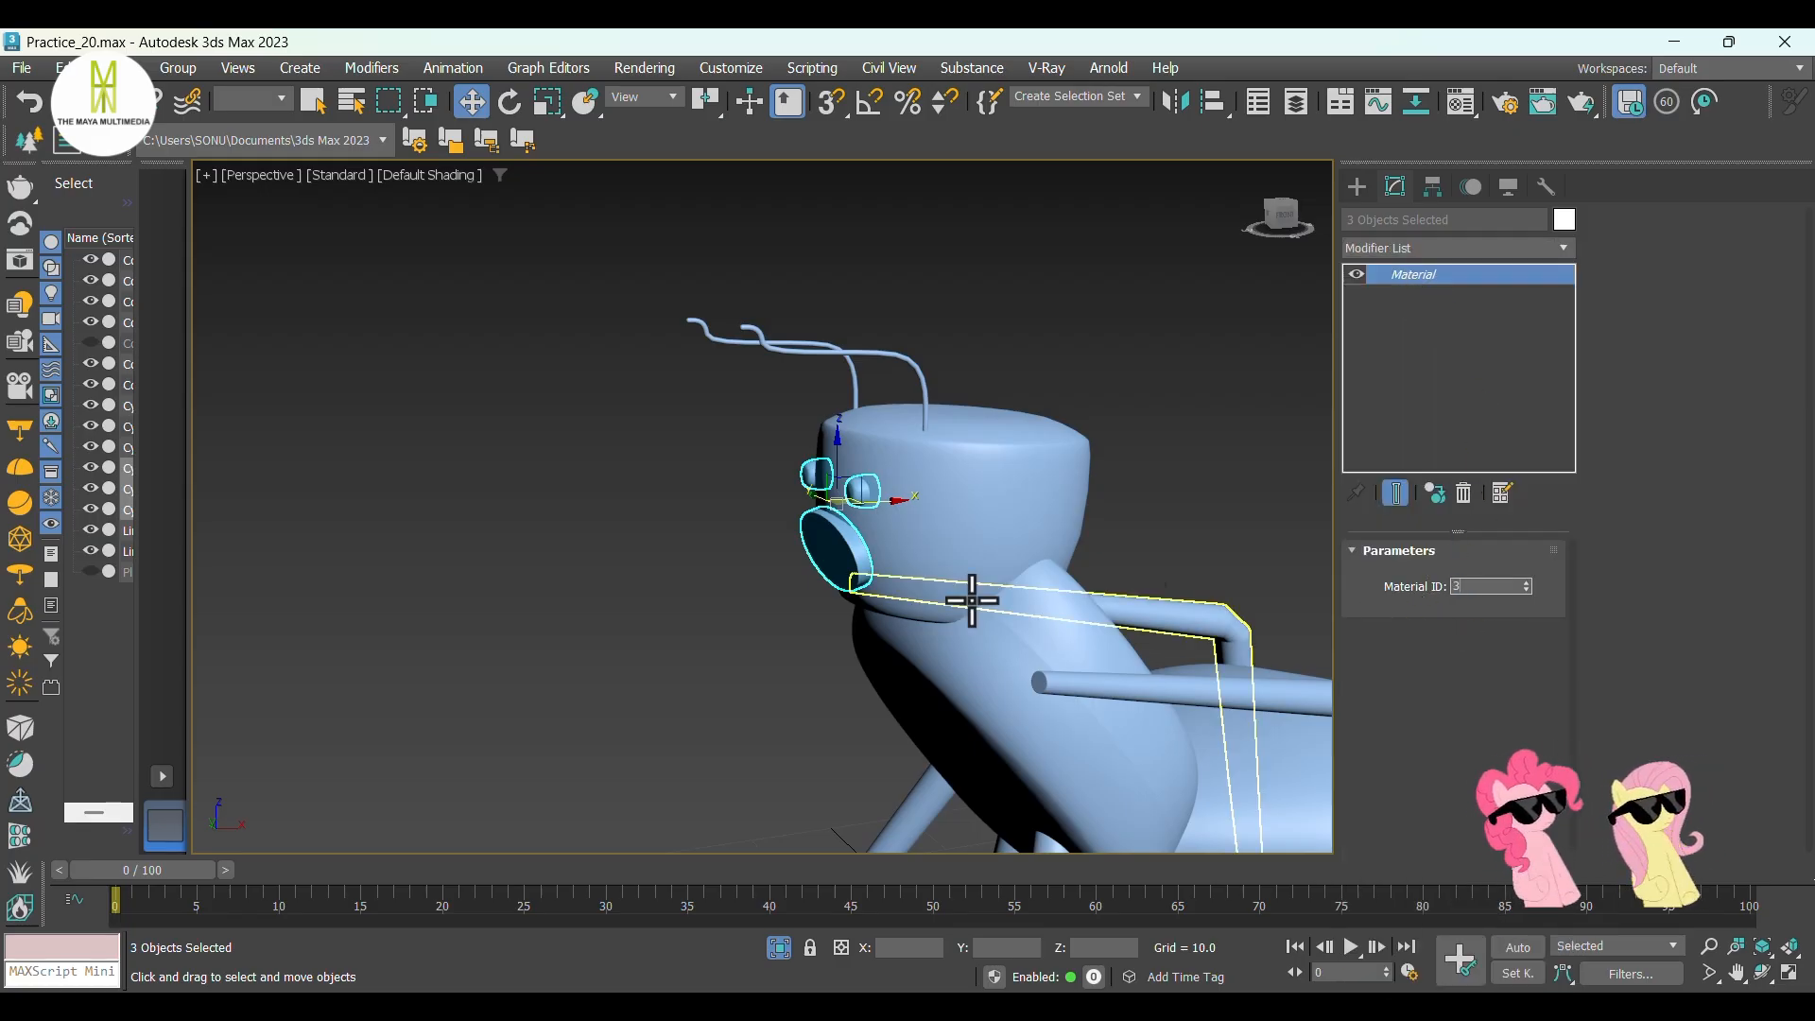
left_click(707, 444)
Set the renderer to V-Ray 6 Hotfix 1 and its image sampler type to Bucket.
scroll(633, 424, "down", 5)
scroll(806, 464, "up", 3)
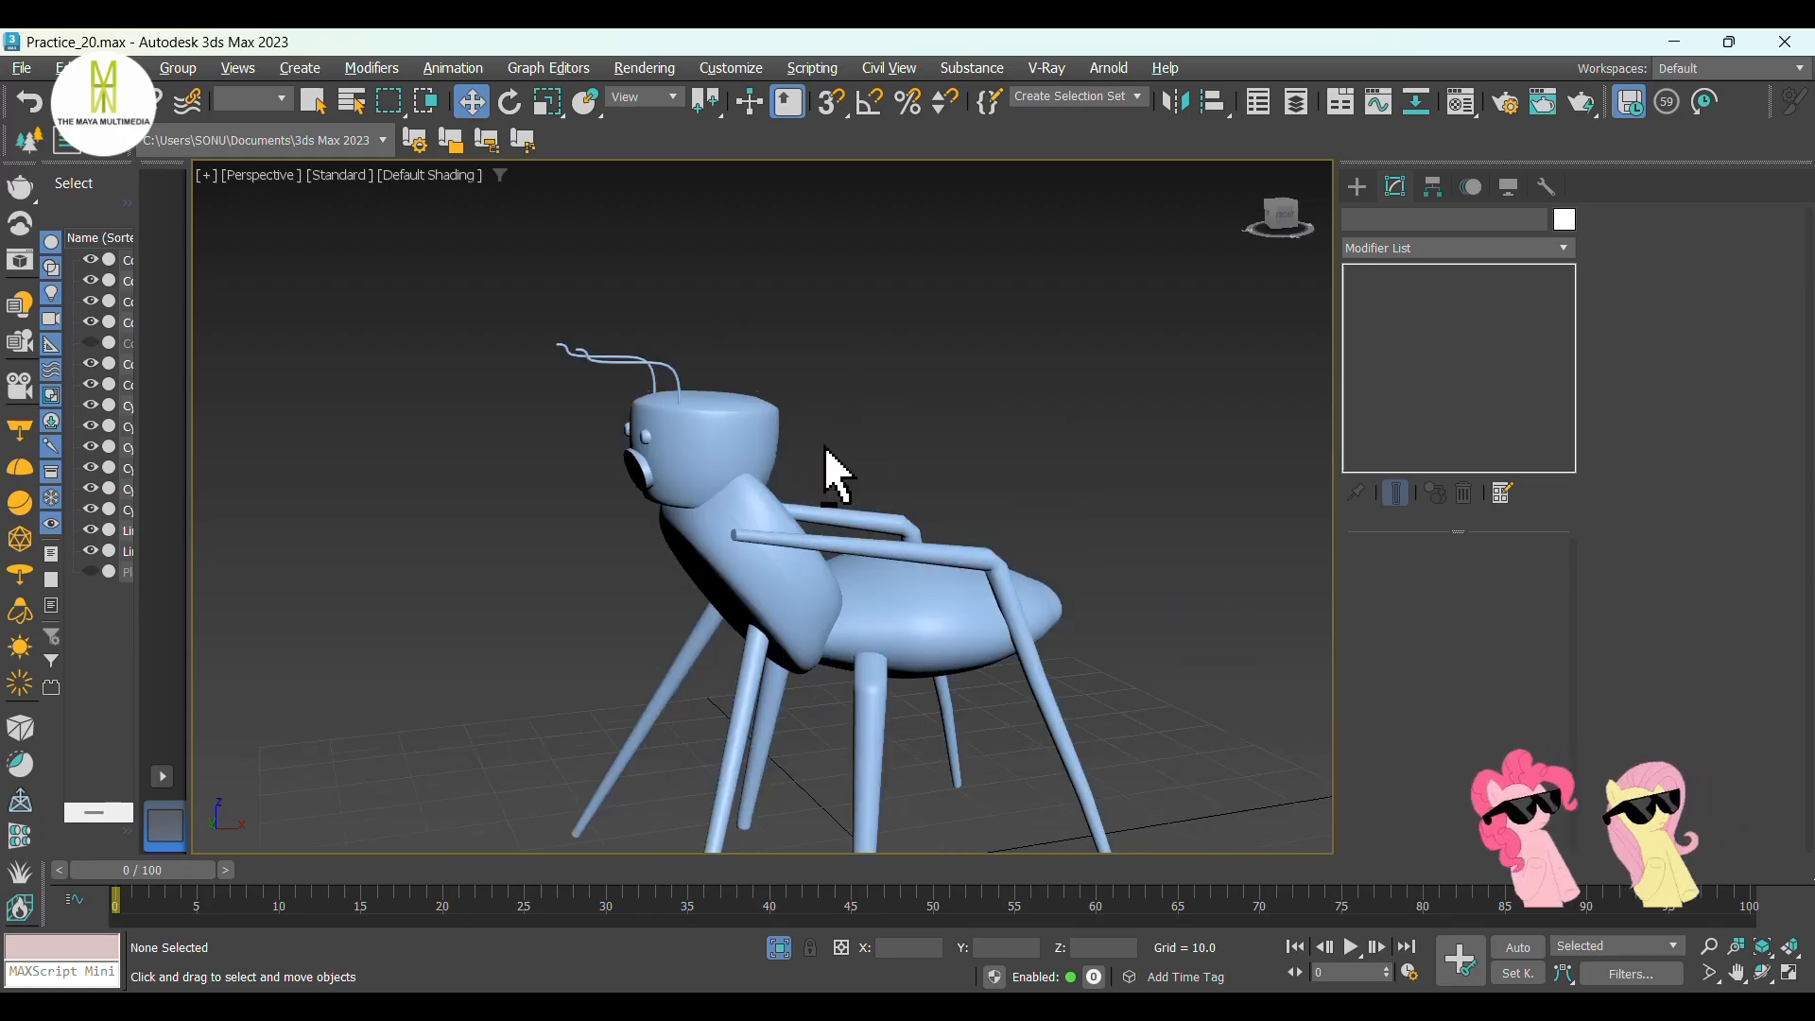
middle_click_drag(824, 446, 937, 354, "alt")
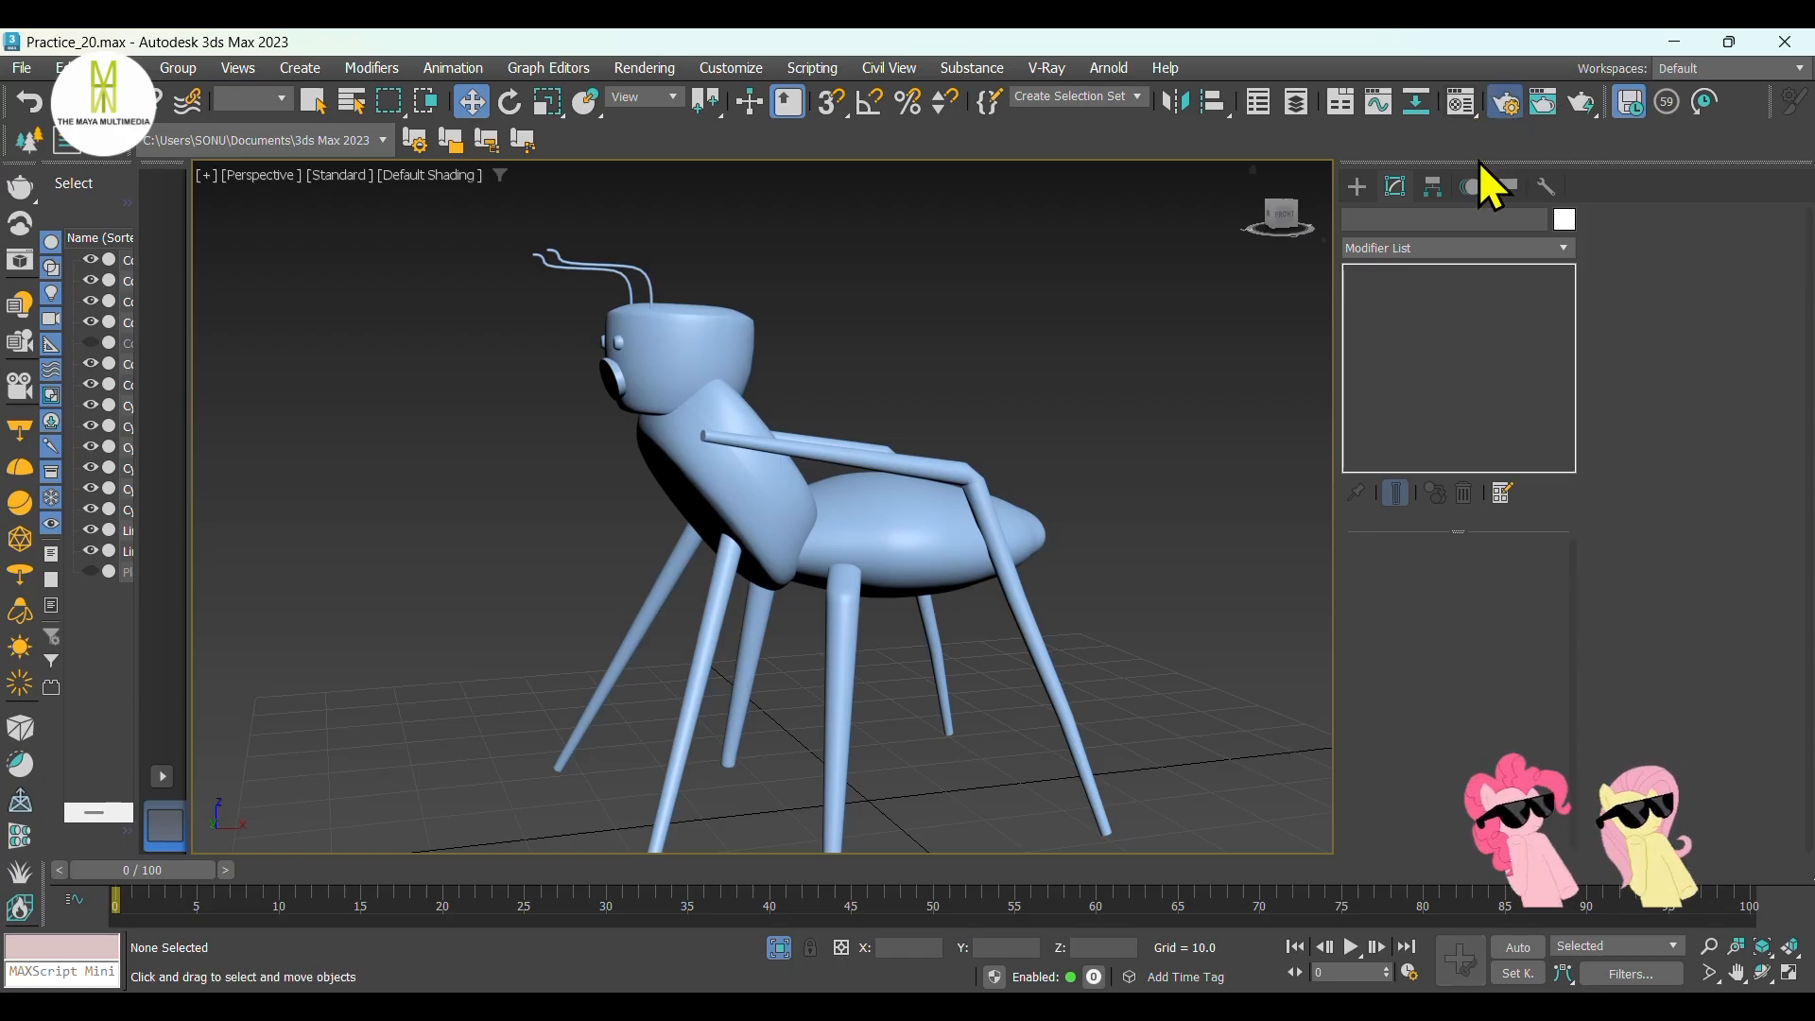
left_click(1206, 212)
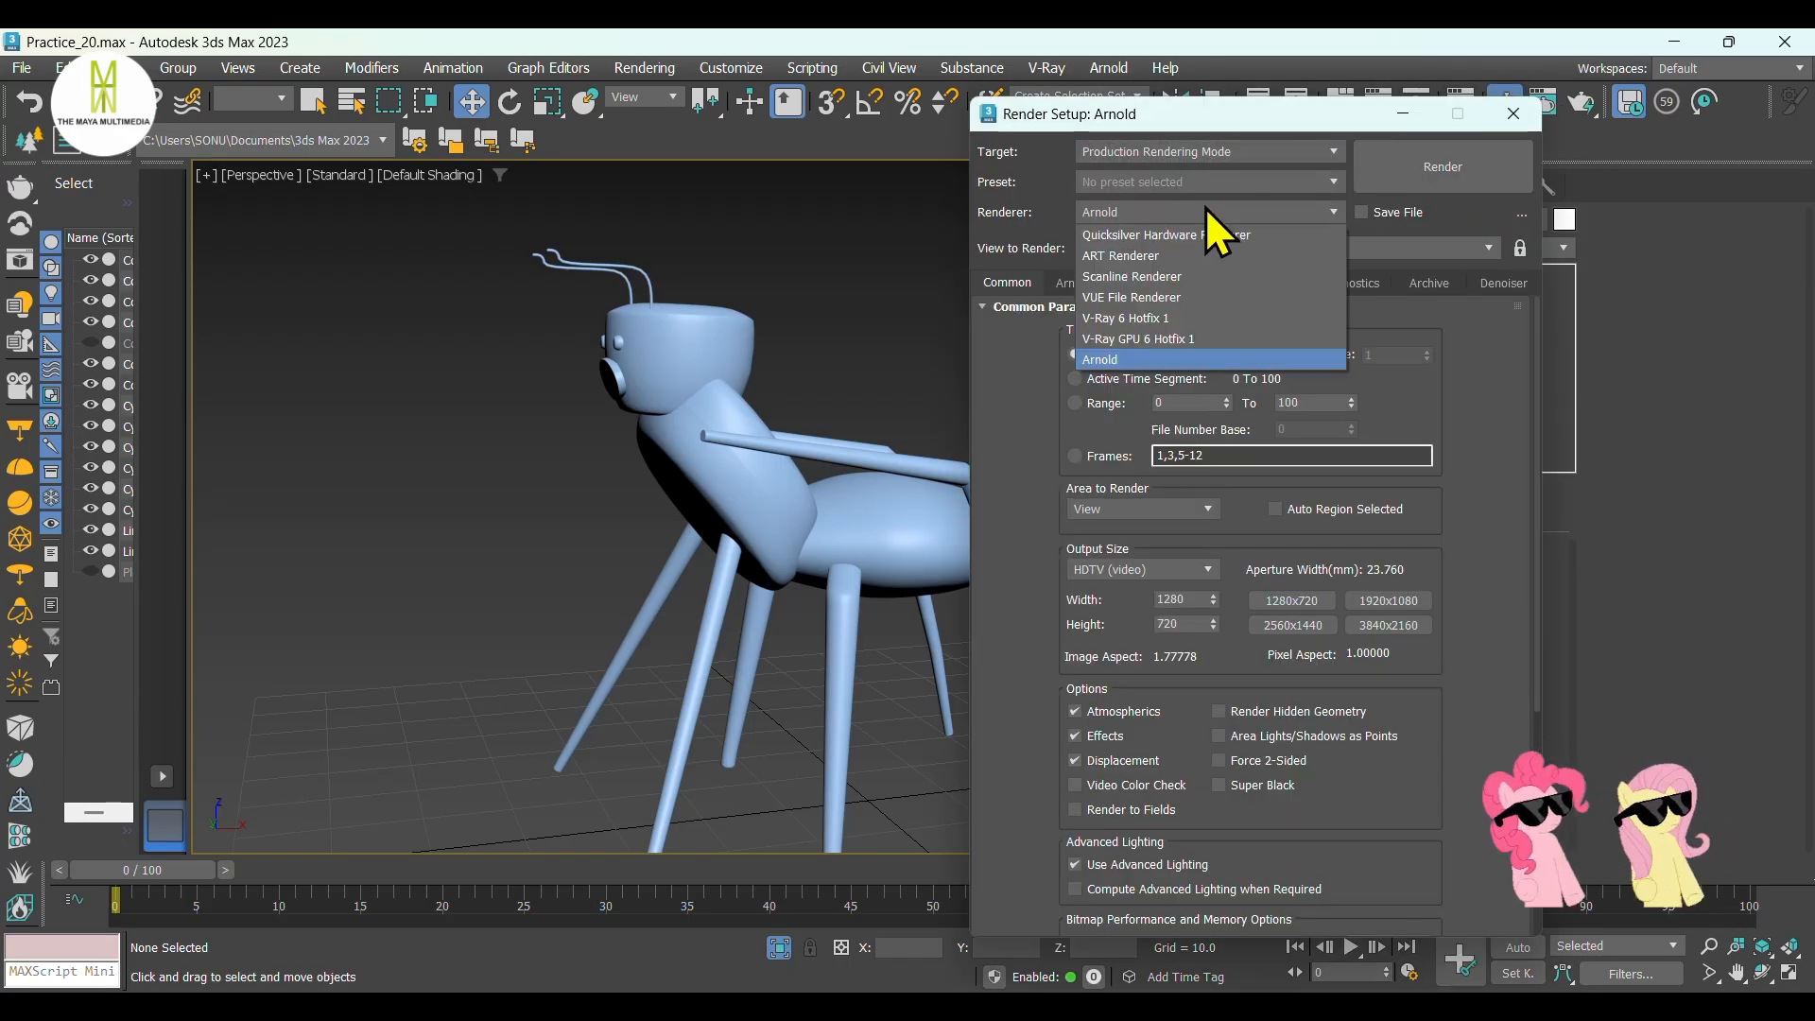
left_click(1148, 318)
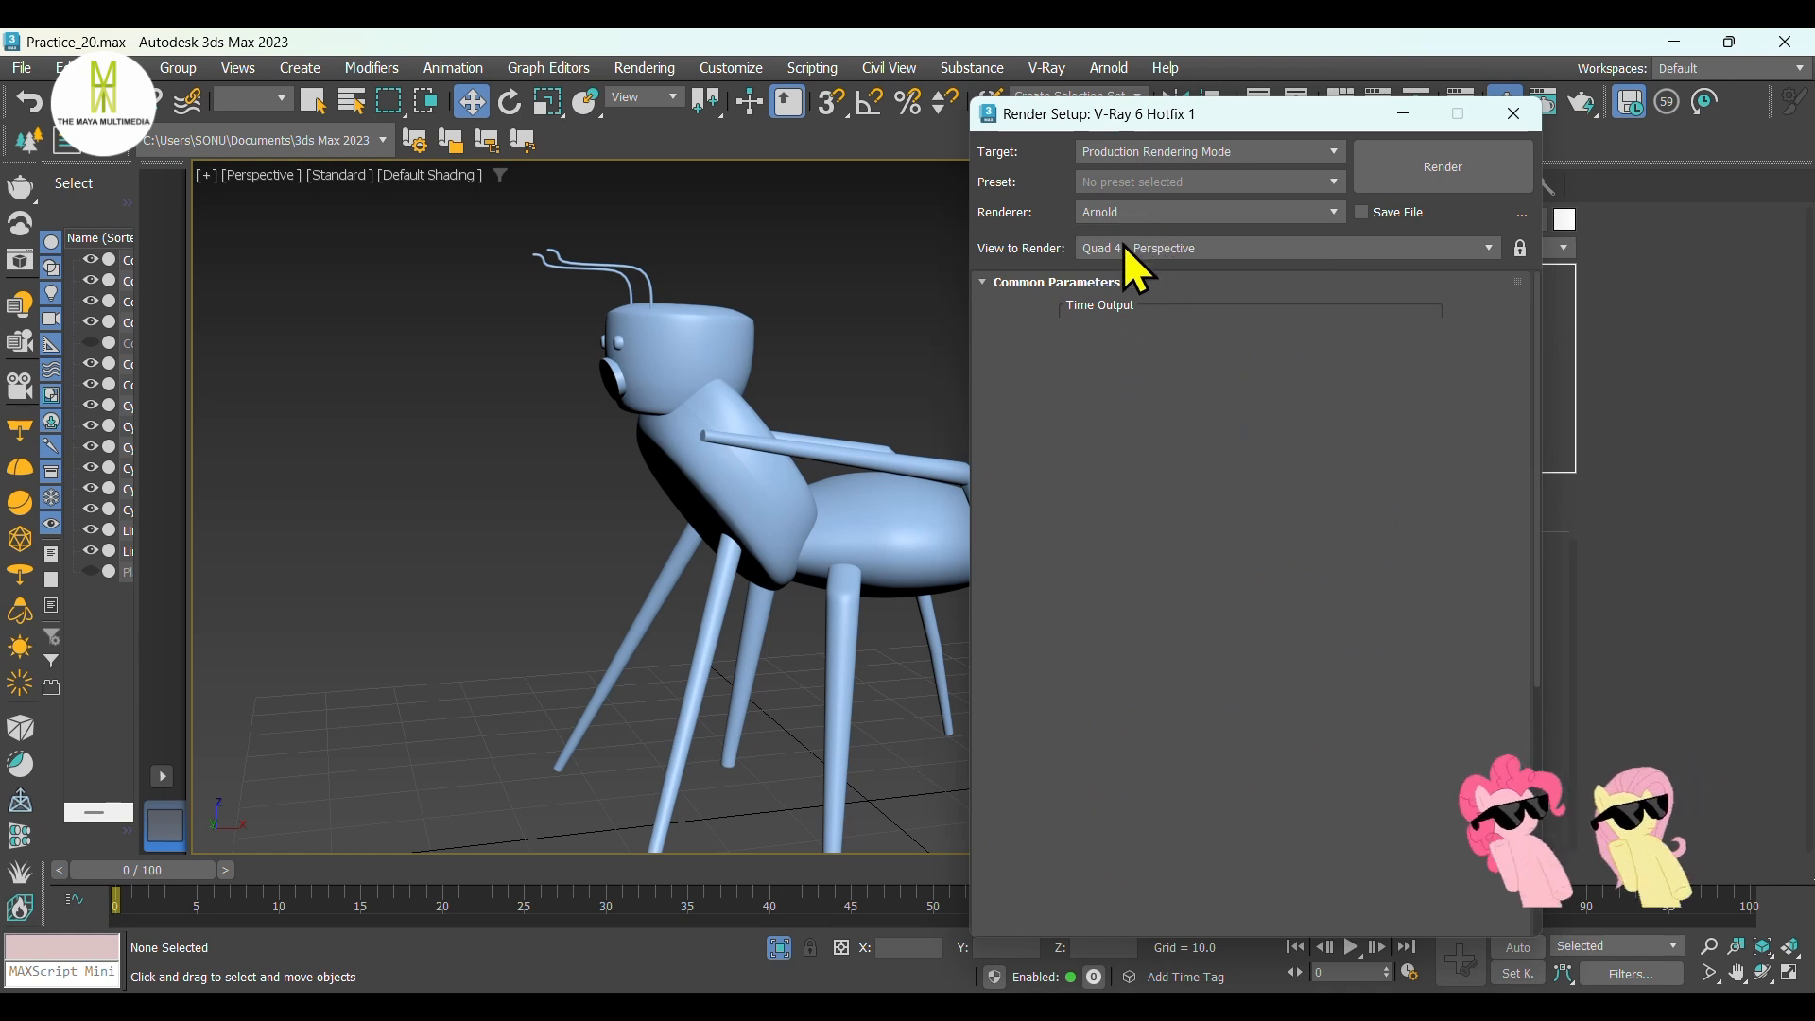
left_click(1183, 289)
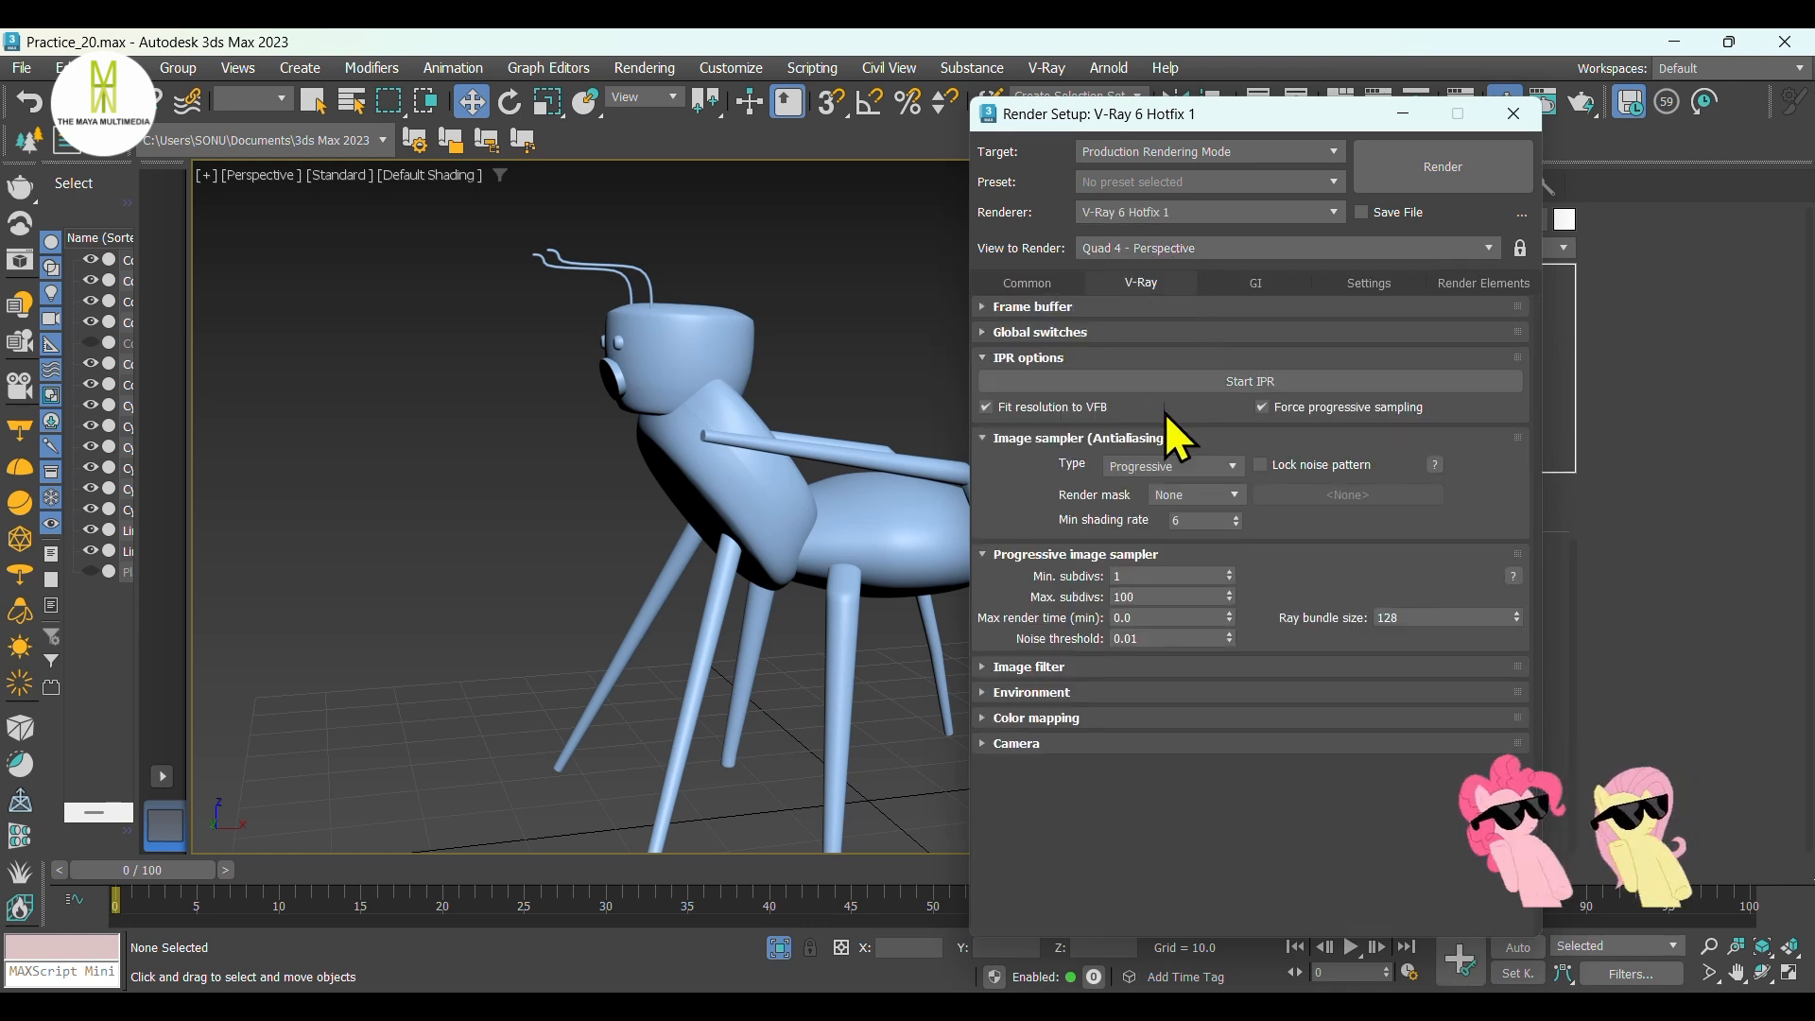
left_click(1154, 486)
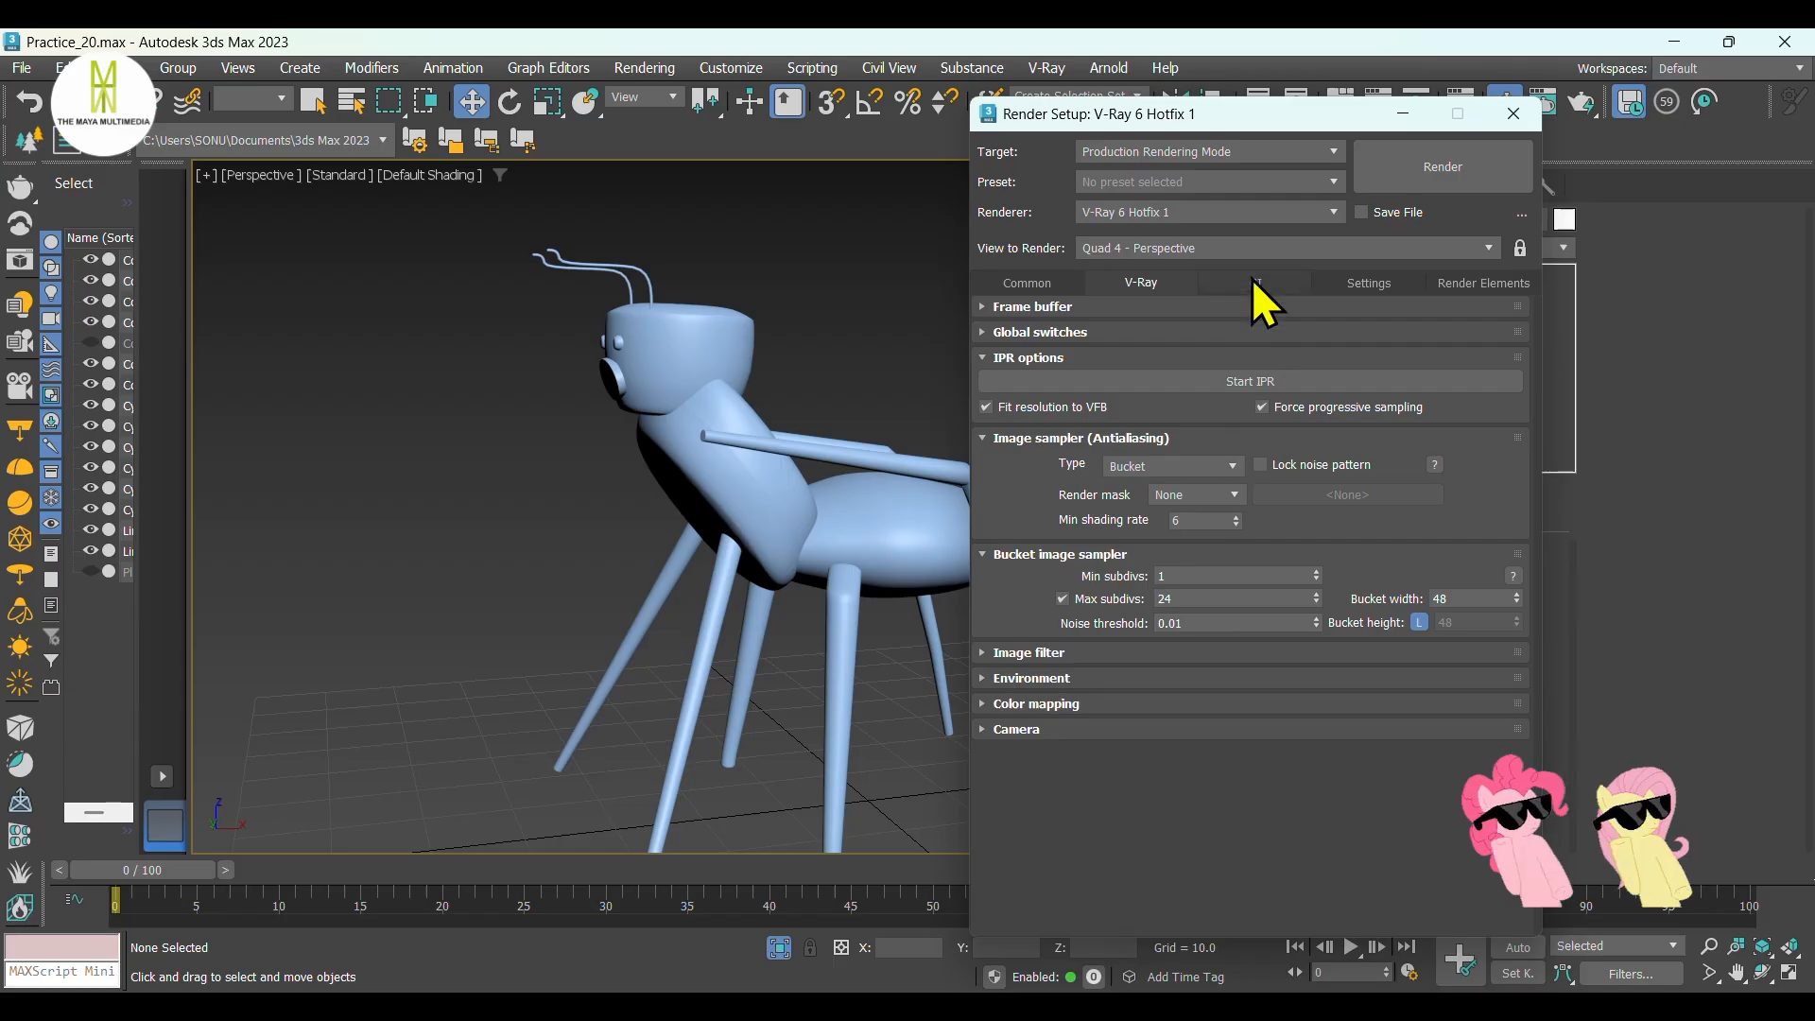
Set the primary GI engine to Irradiance map with the Very low preset and close the render setup.
left_click(1254, 282)
left_click(1228, 377)
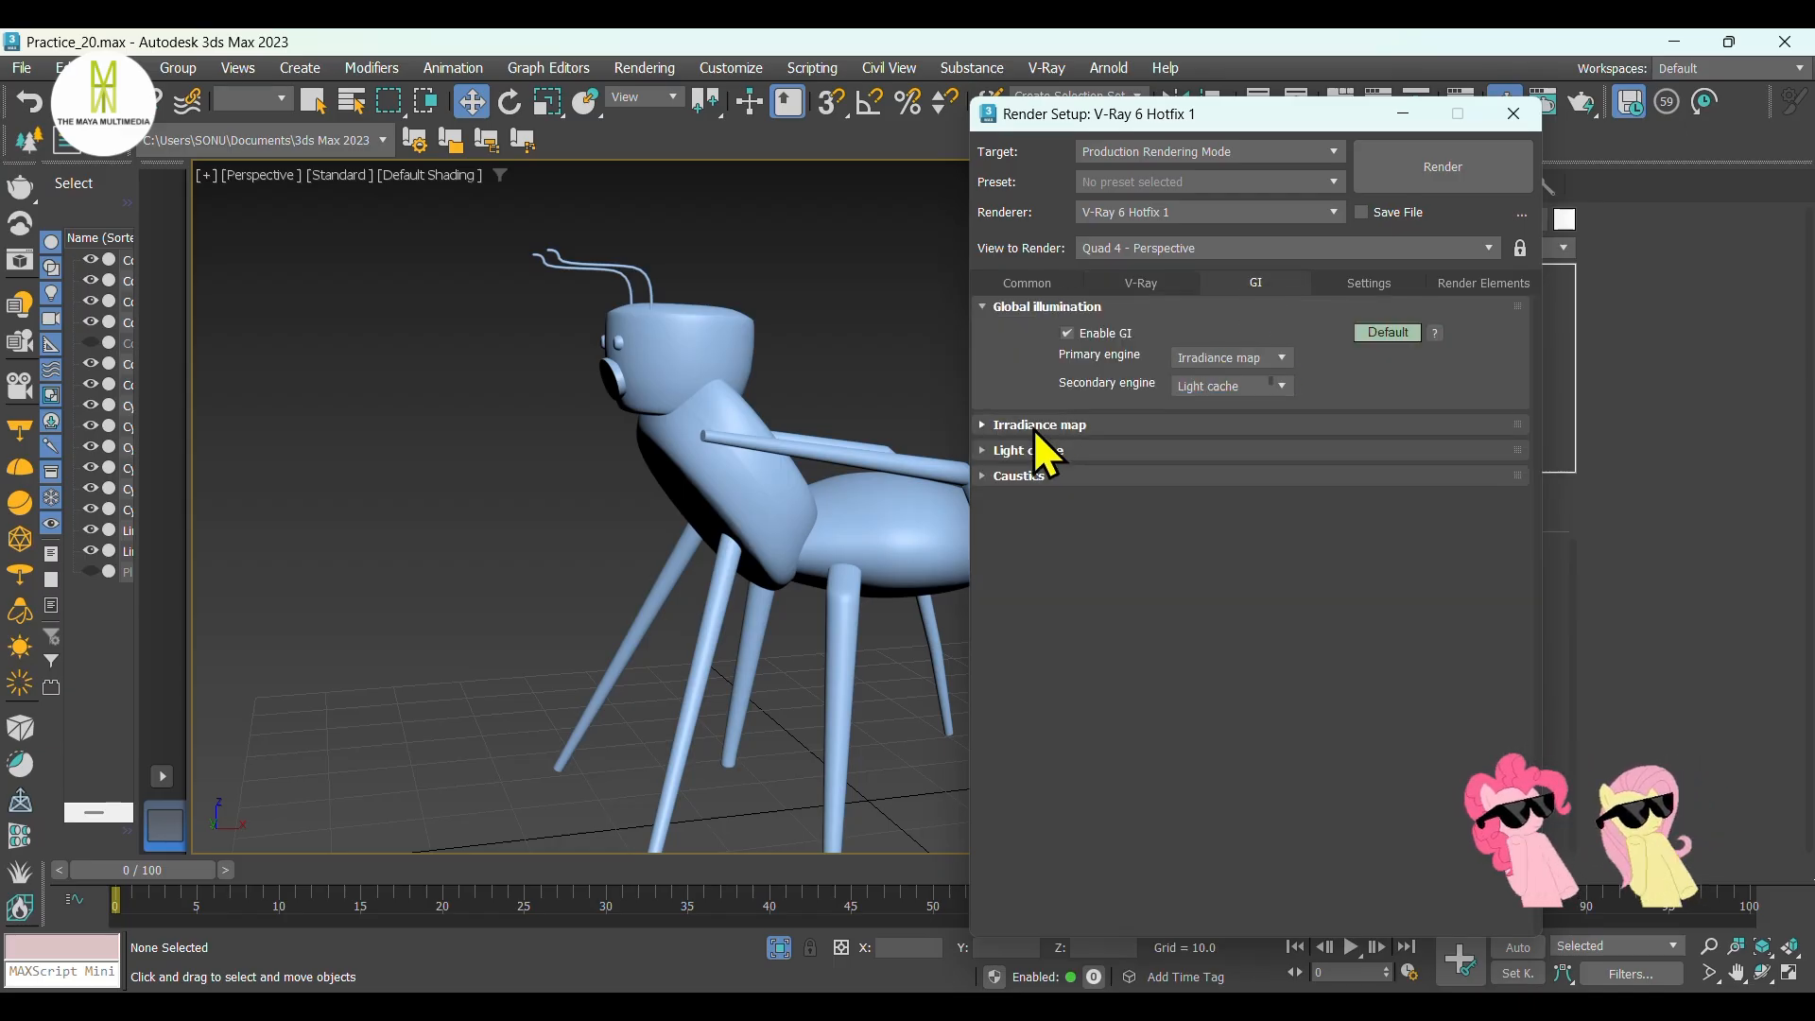
left_click(1034, 428)
left_click(1226, 455)
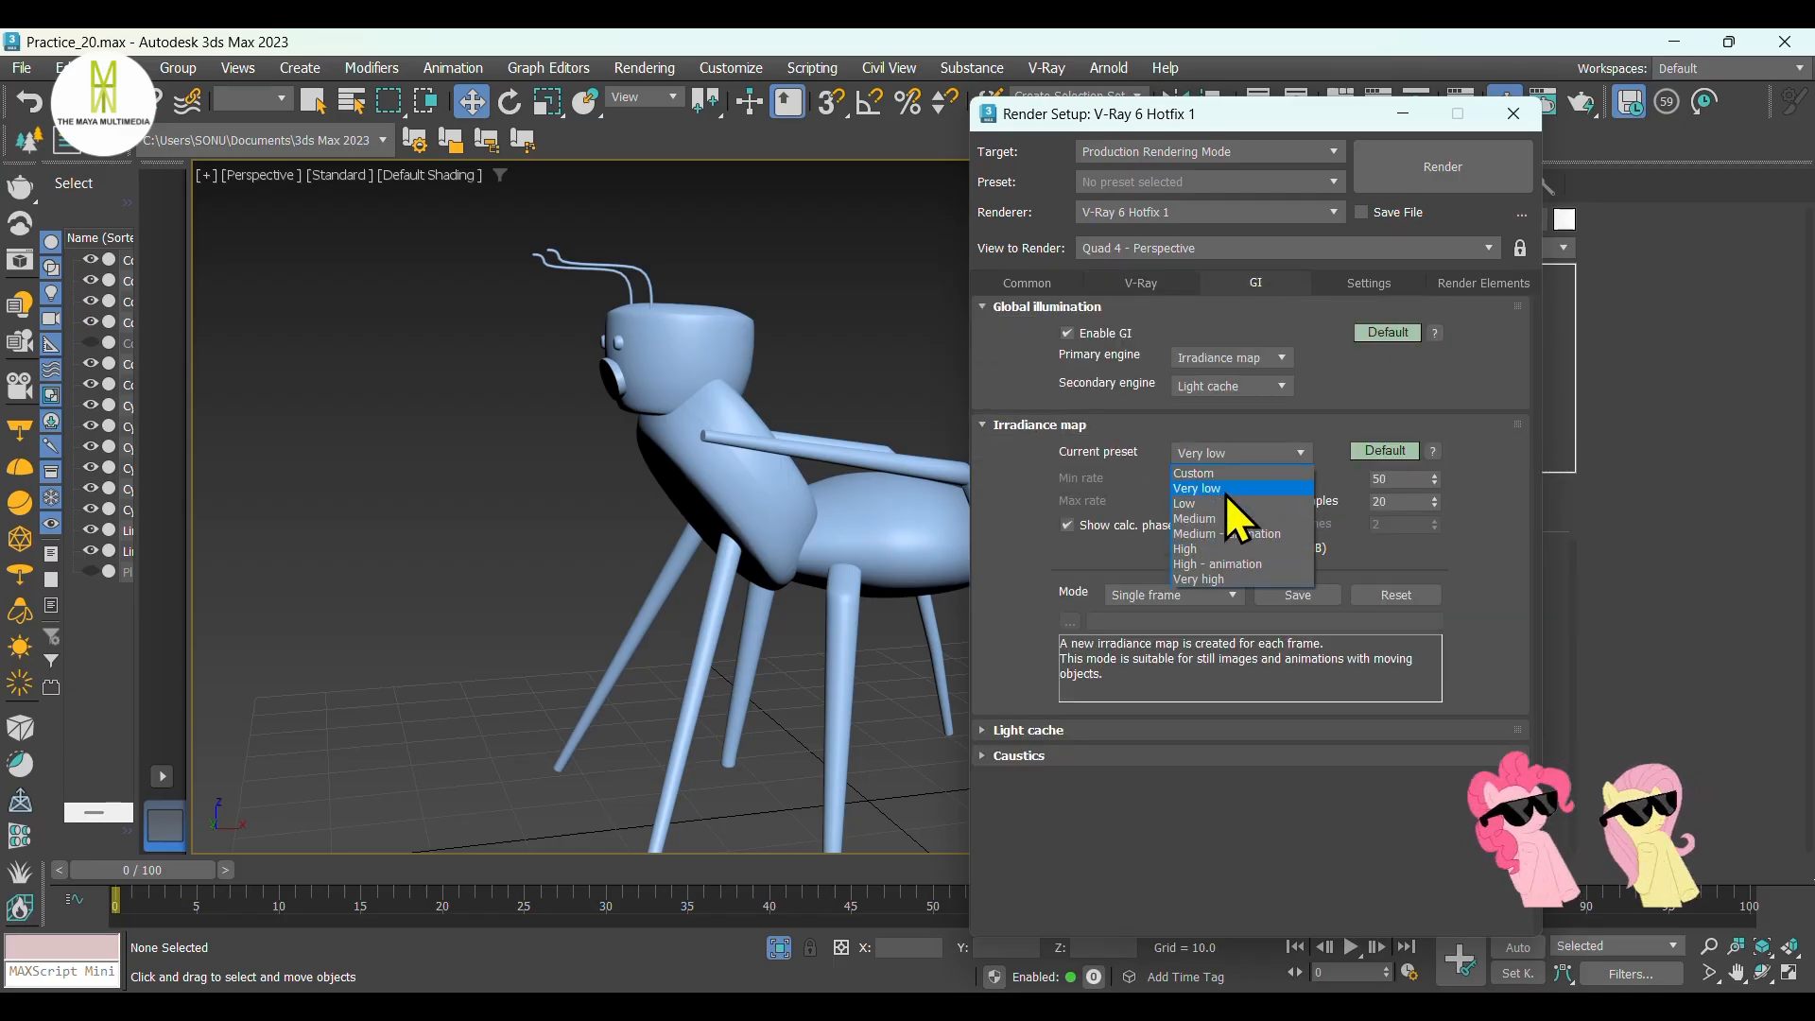
left_click(1225, 492)
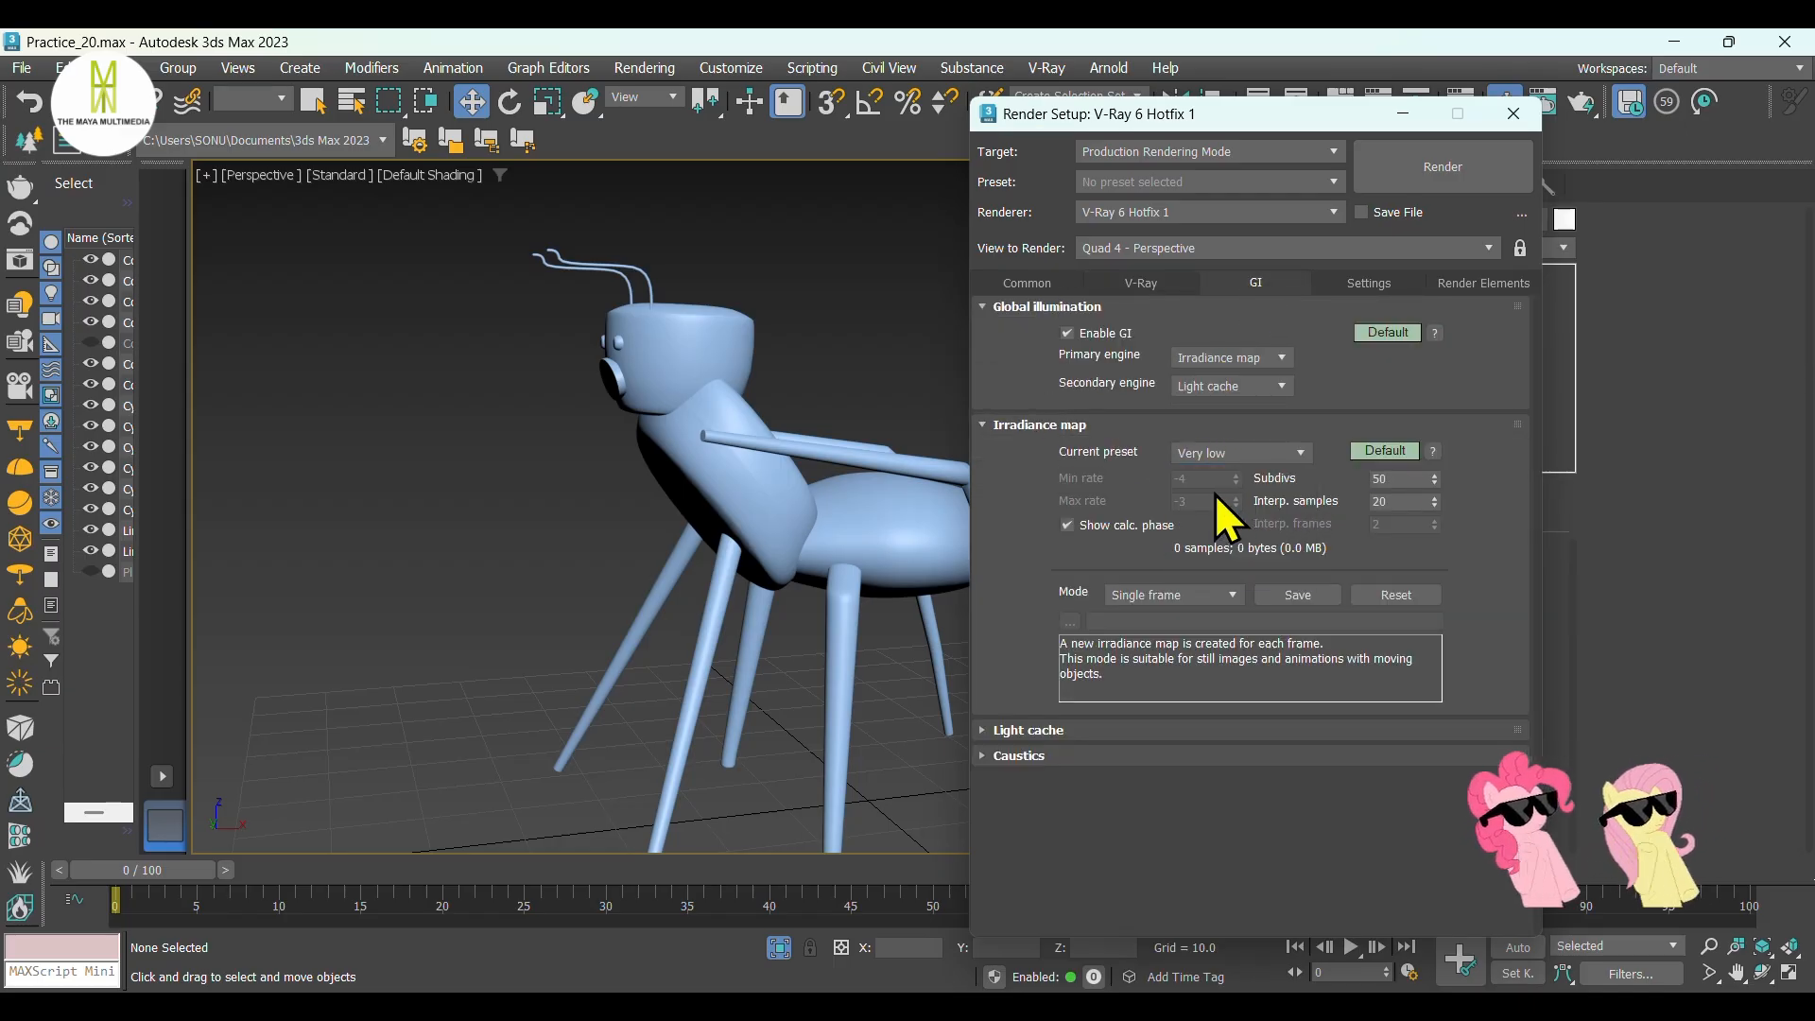
left_click(1513, 112)
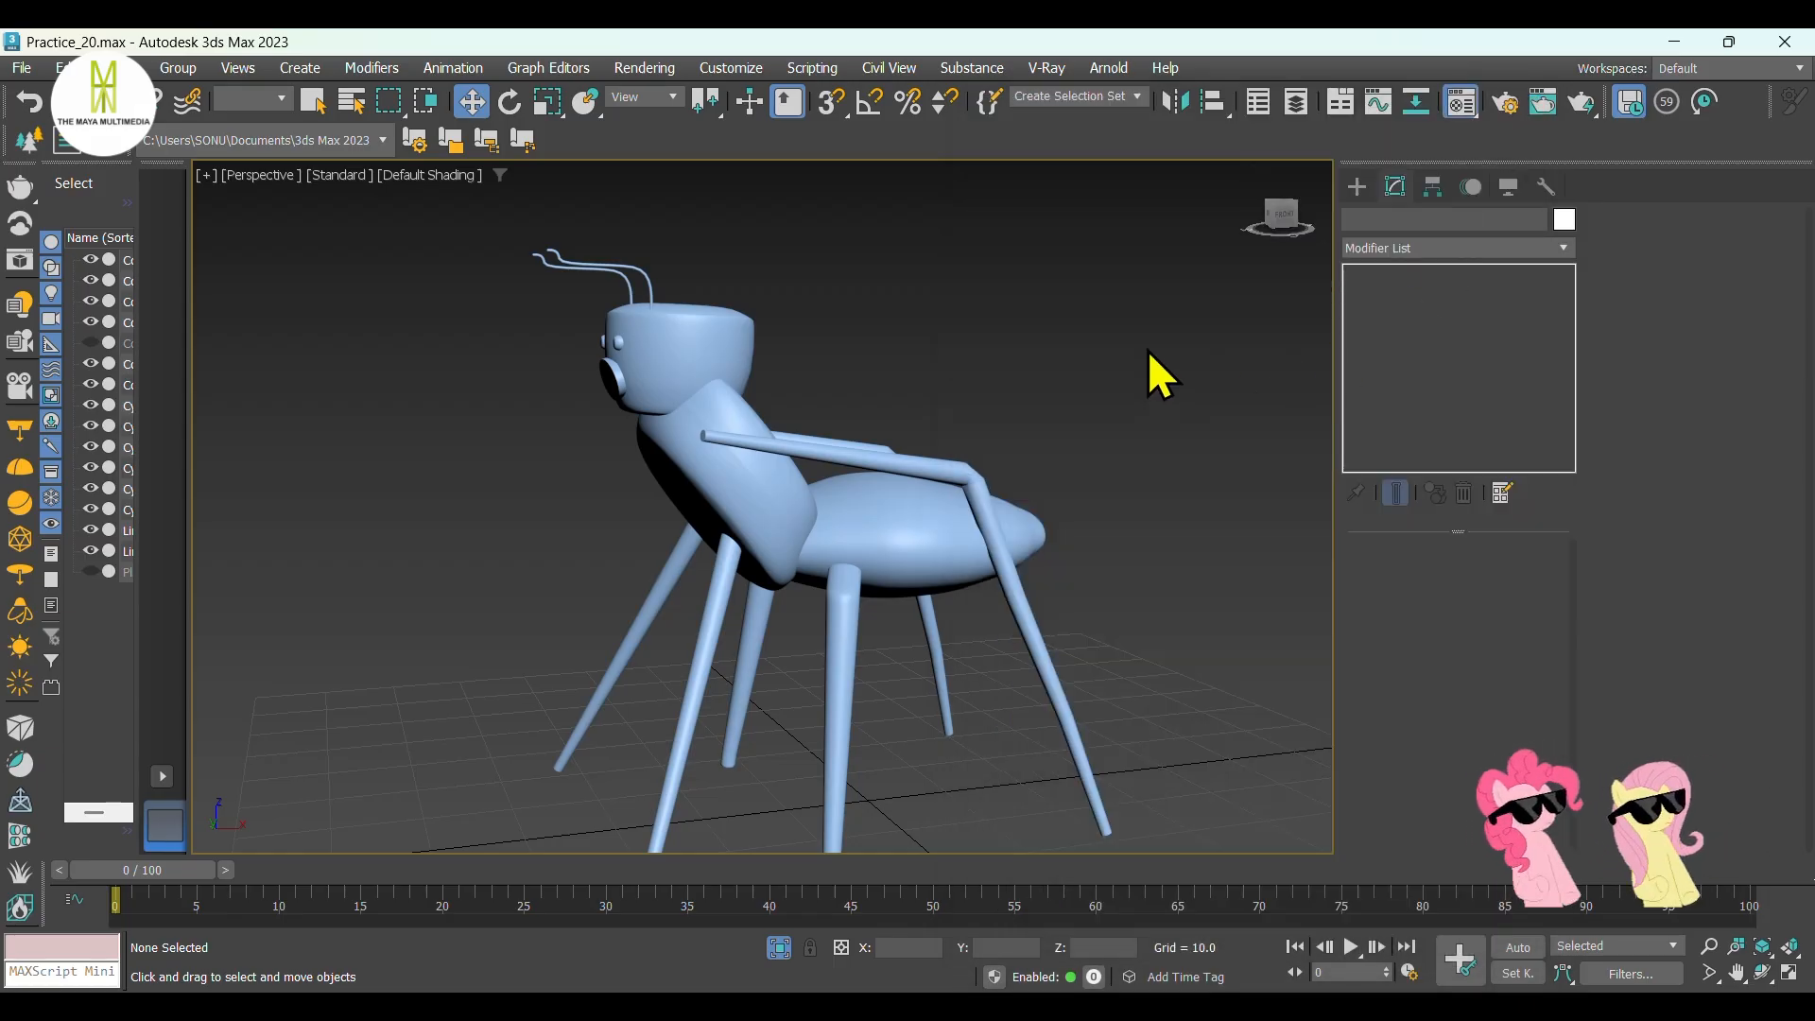
Change the first sample material in the Material Editor to Multi/Sub-Object, discarding the old material.
key("m")
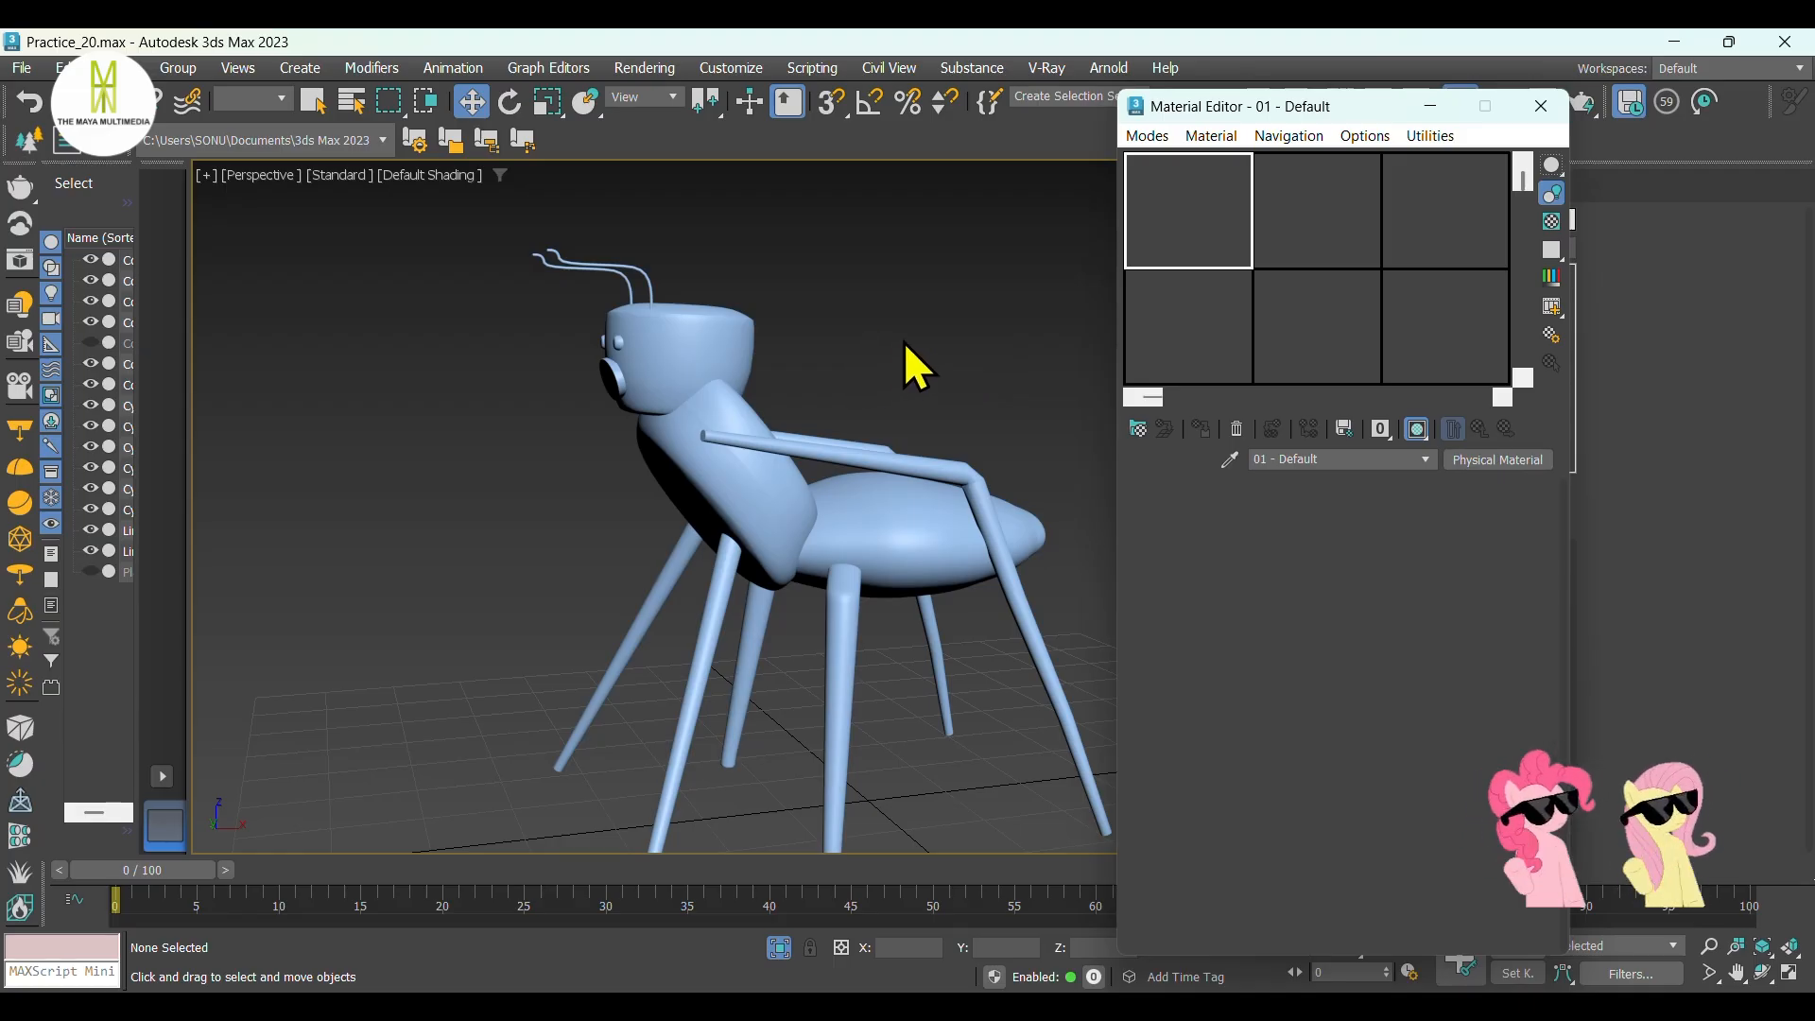
middle_click_drag(871, 355, 799, 312)
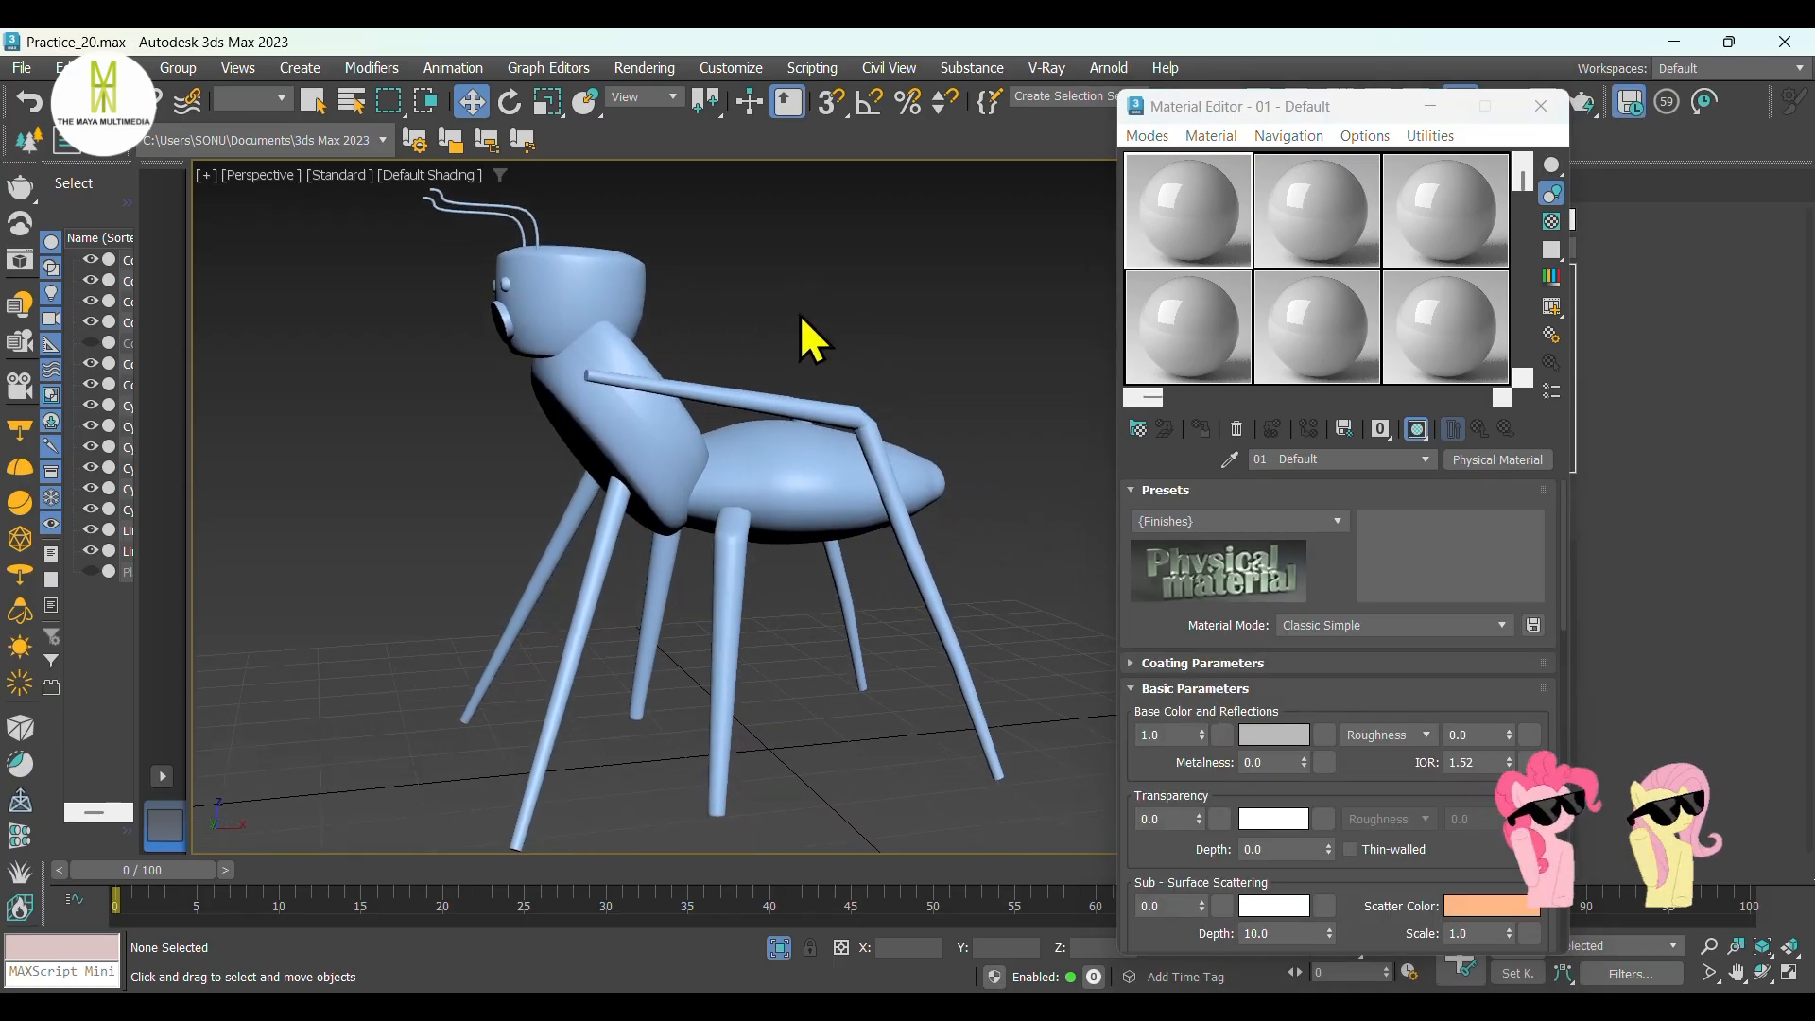
left_click(1505, 459)
left_click(1238, 411)
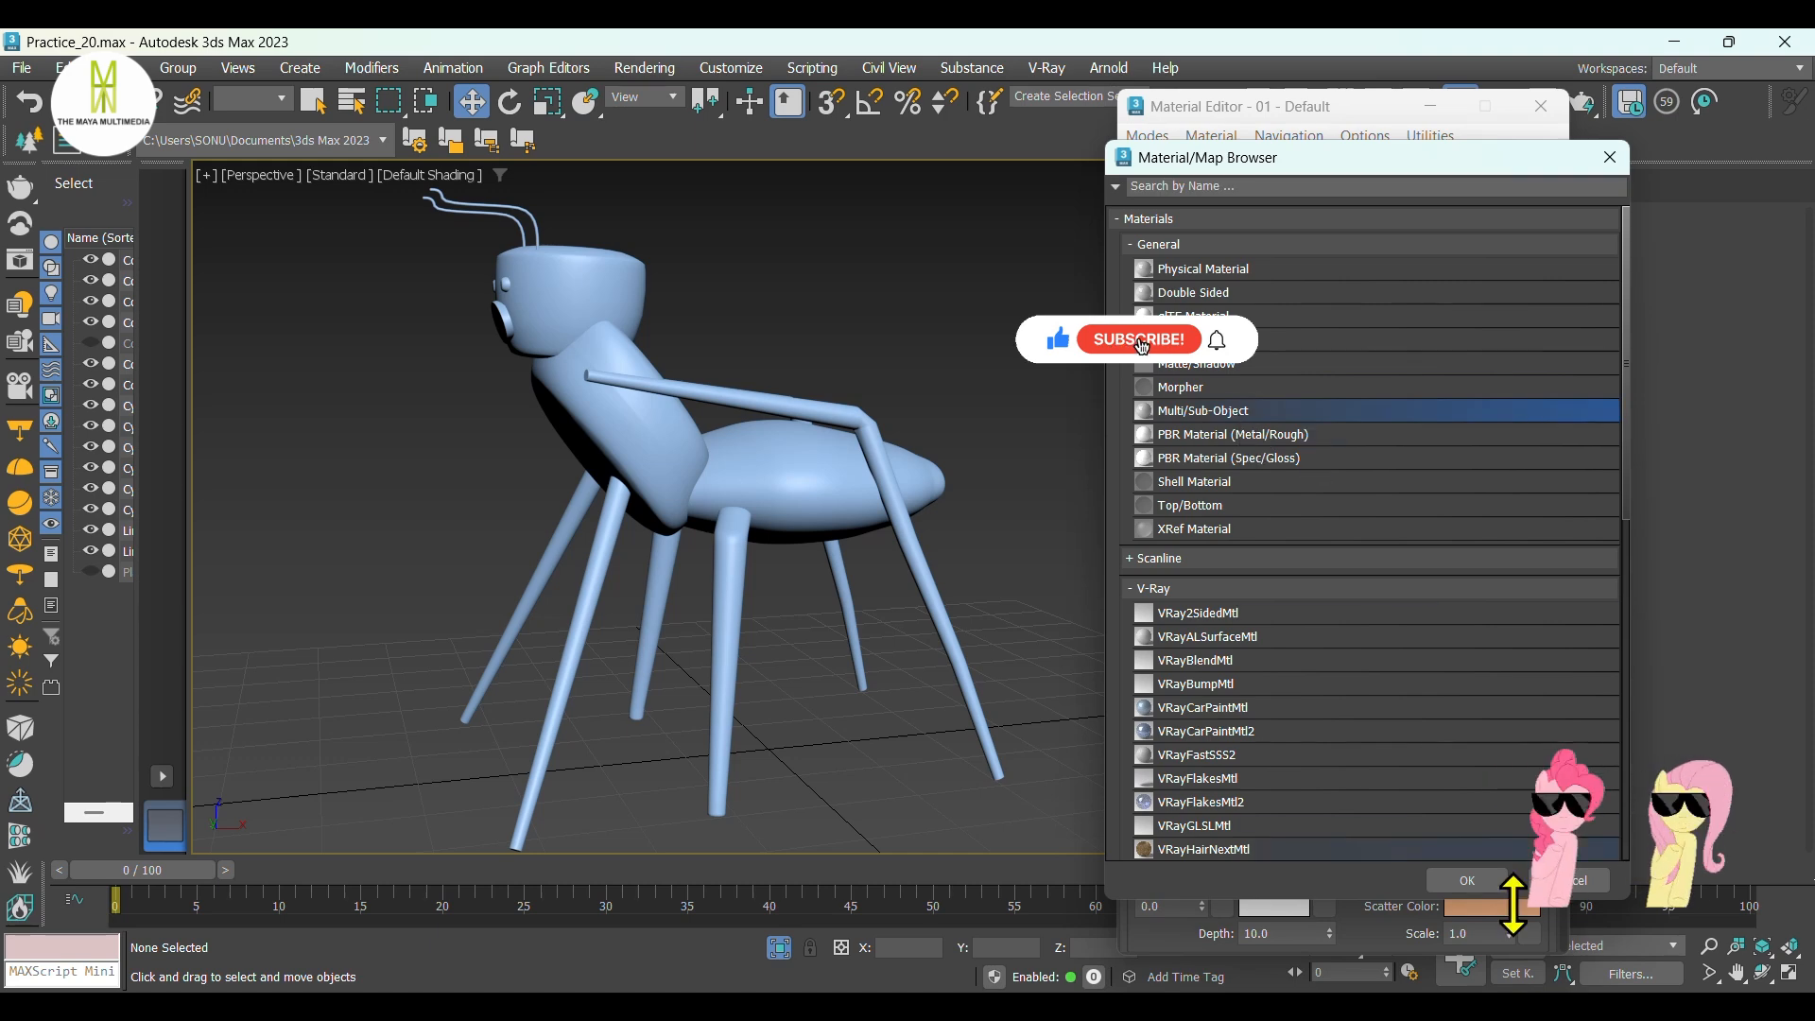
left_click(1467, 880)
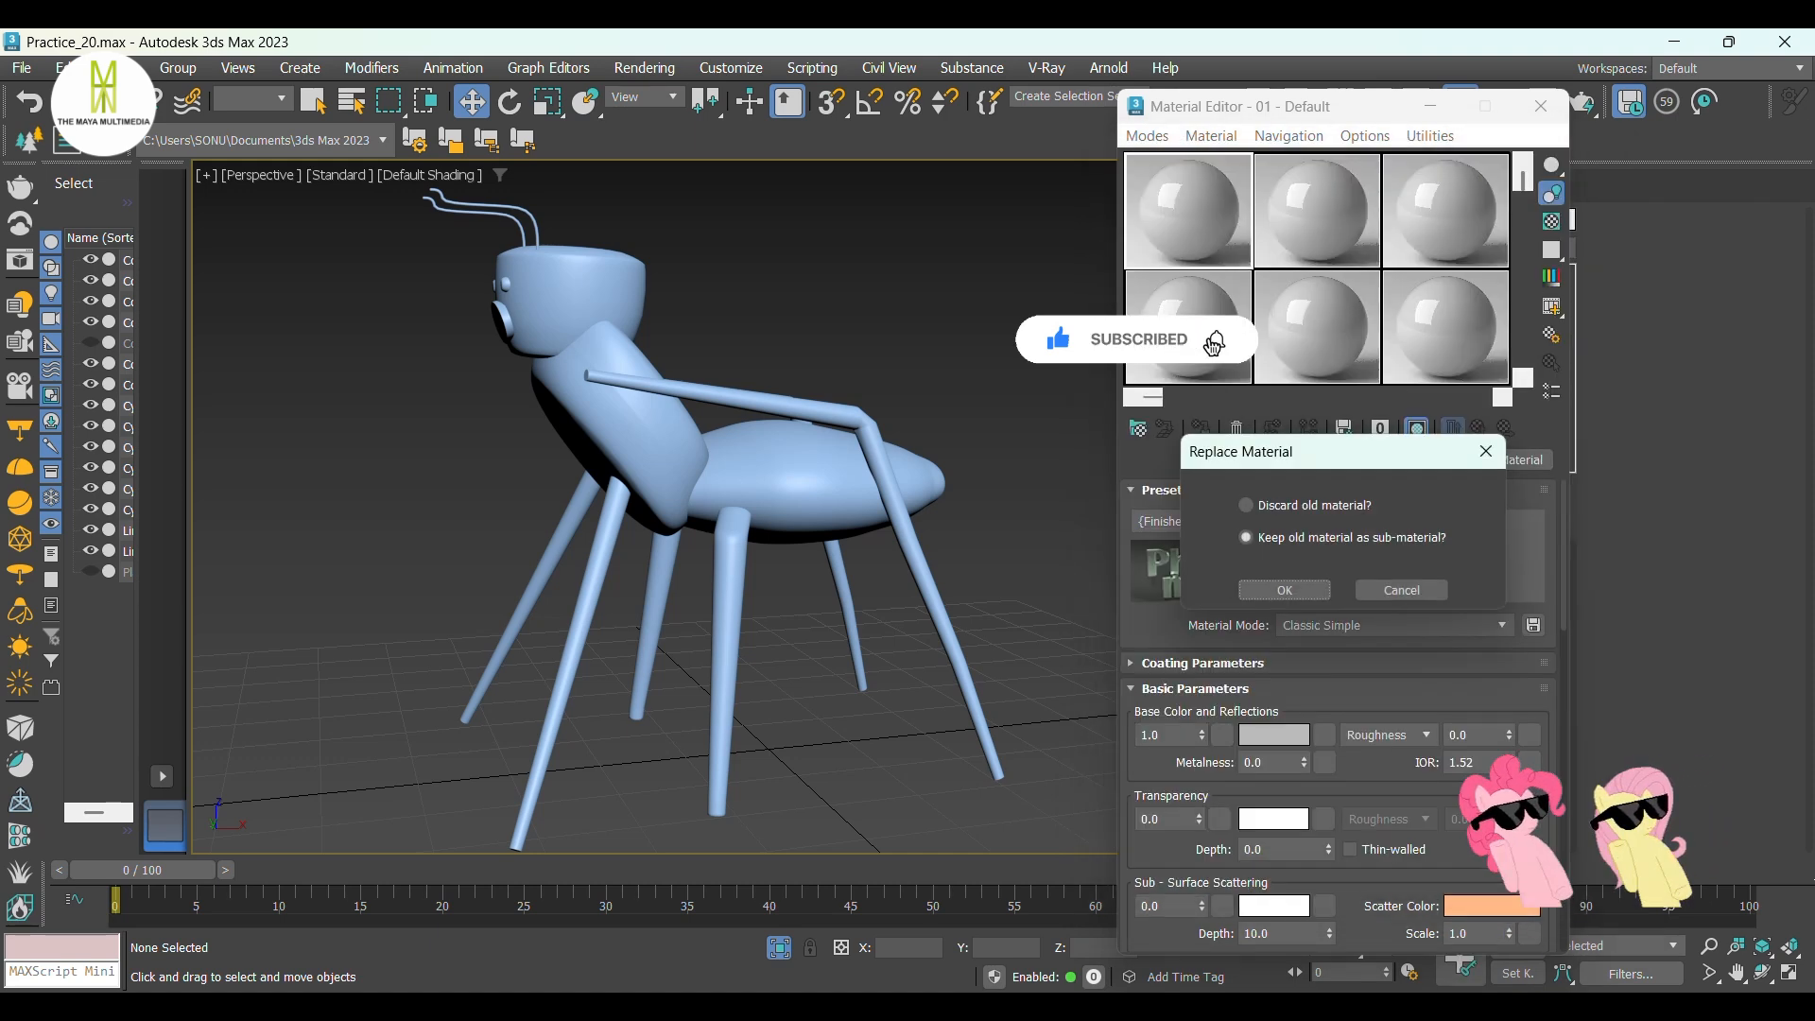
left_click(1284, 590)
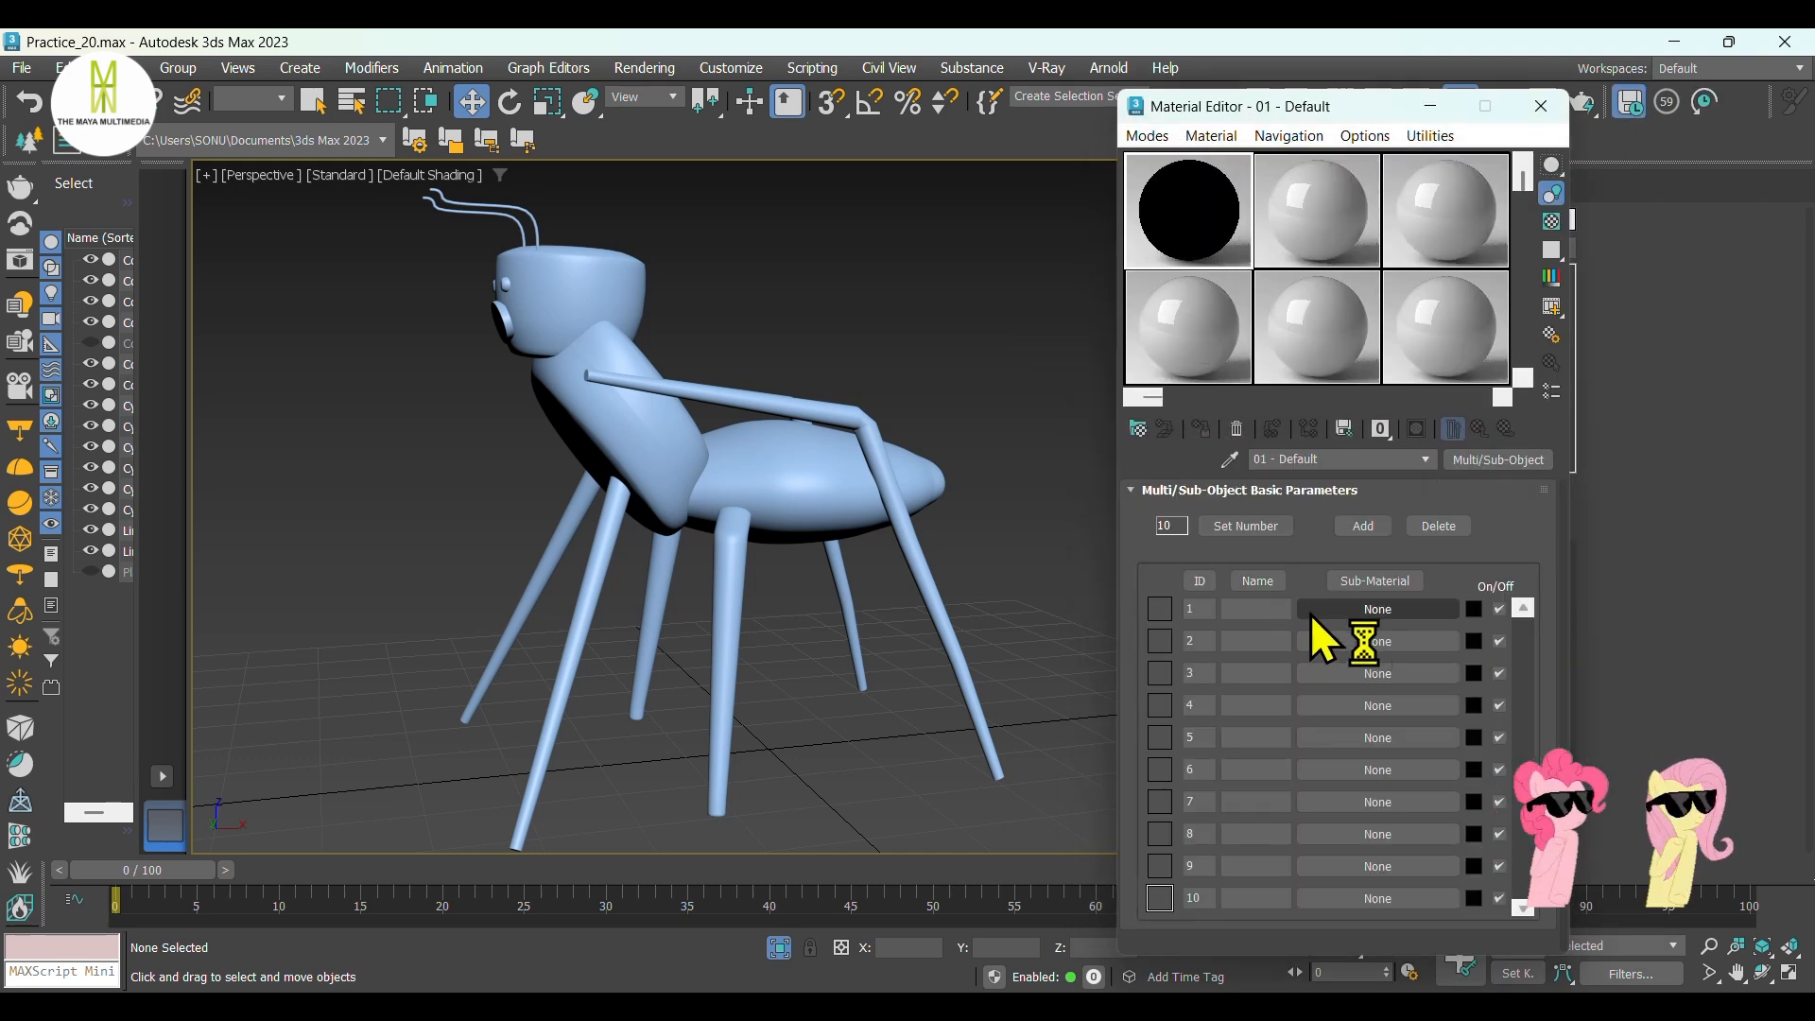
Assign a VRayMtl to sub-material ID 1 of the Multi/Sub-Object material.
left_click(1385, 610)
scroll(1314, 643, "down", 2)
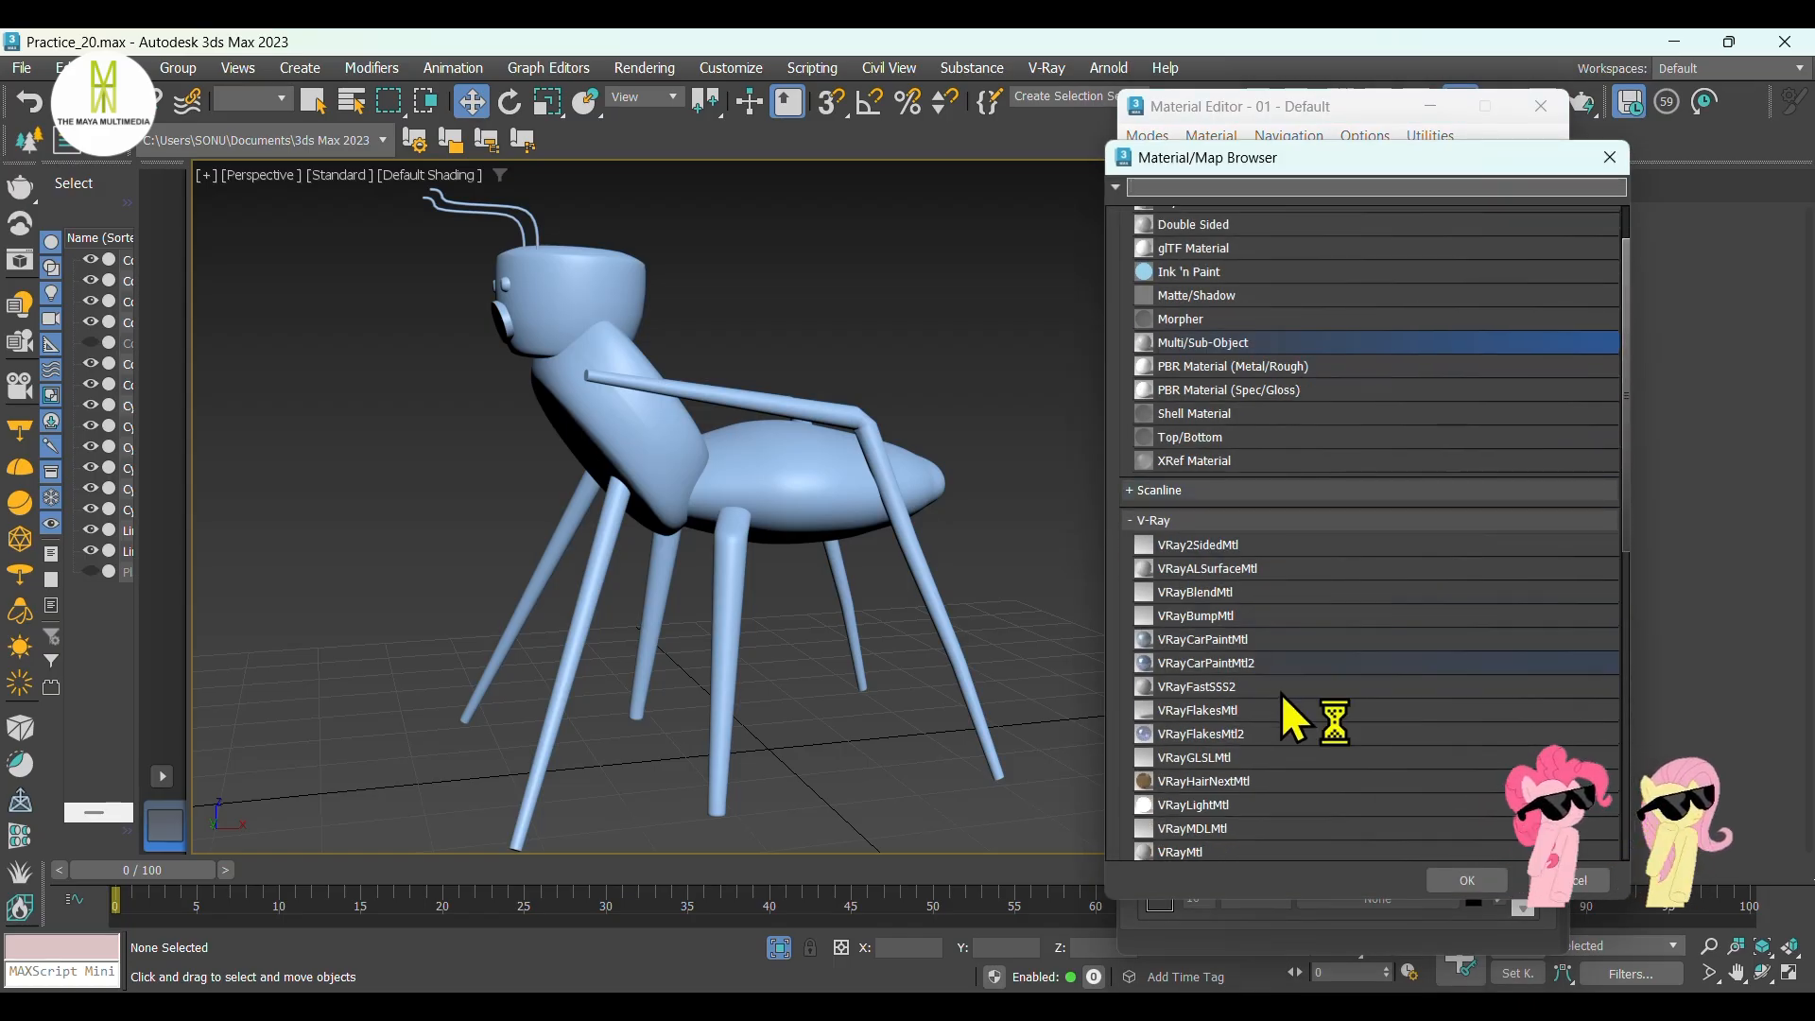
left_click(1469, 881)
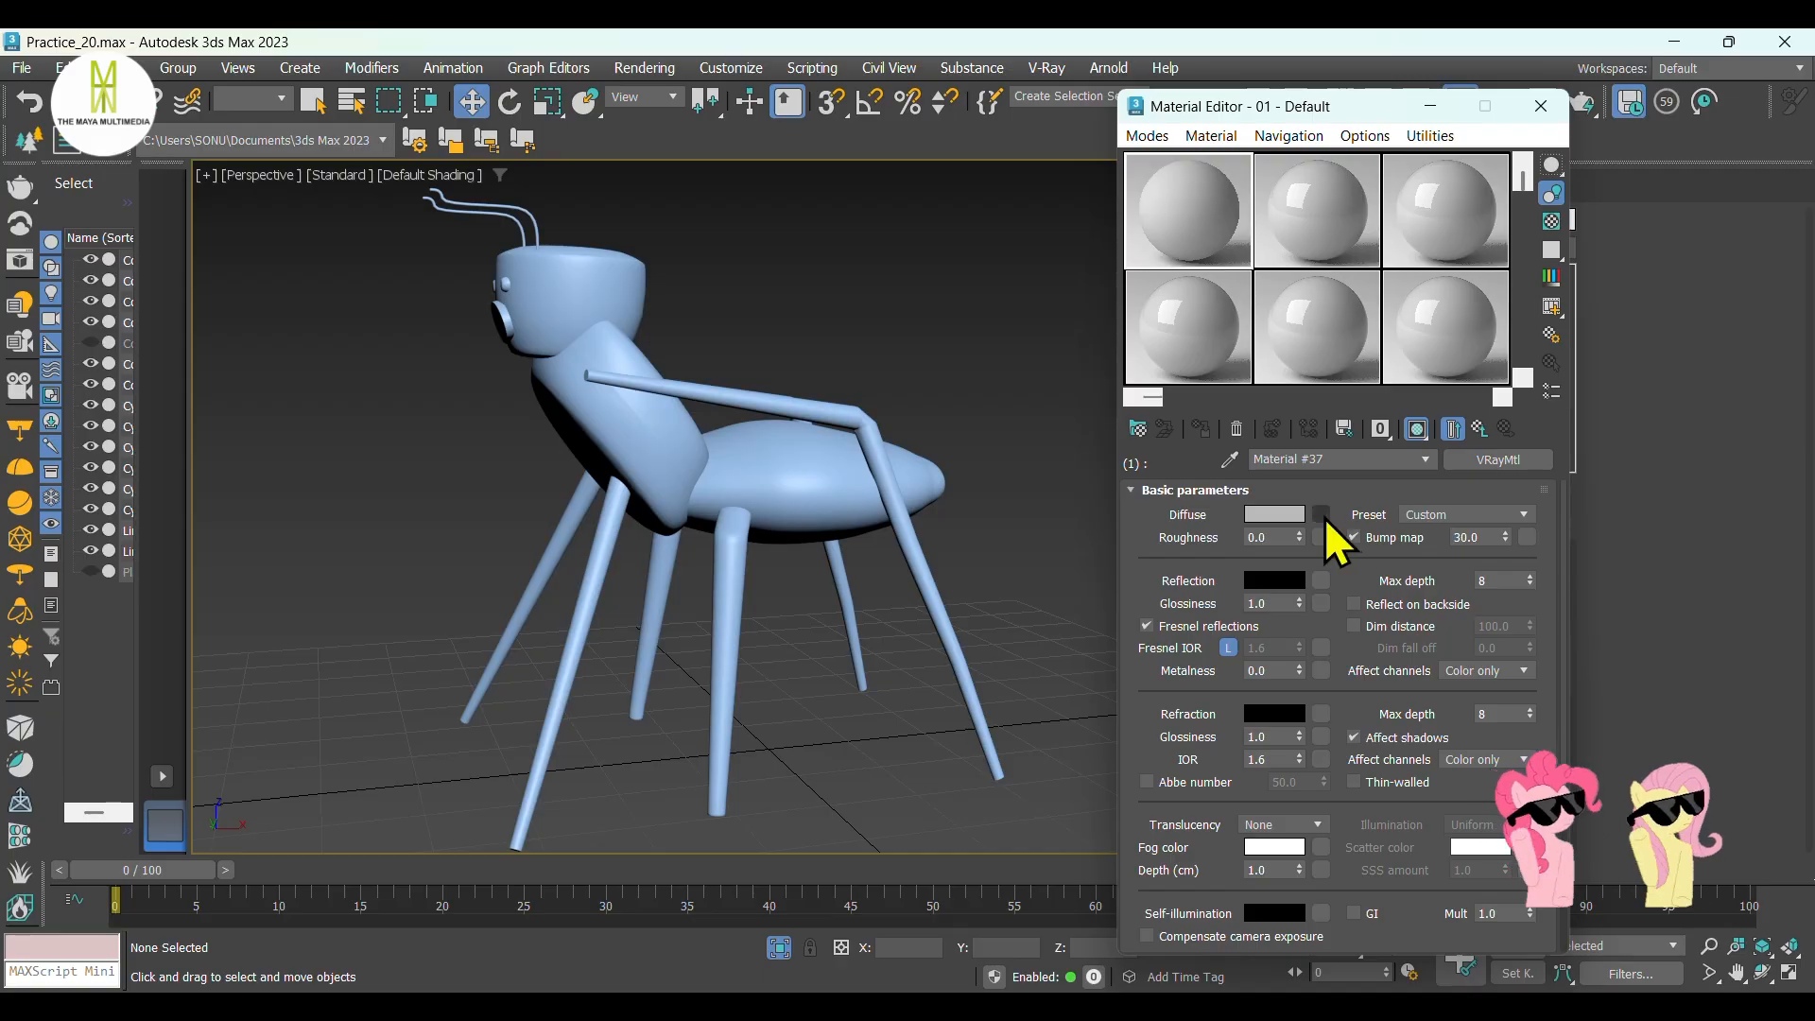
Set the VRayMtl's diffuse colour to a dark blue with hue 172, saturation 255 and value 32.
left_click(1275, 516)
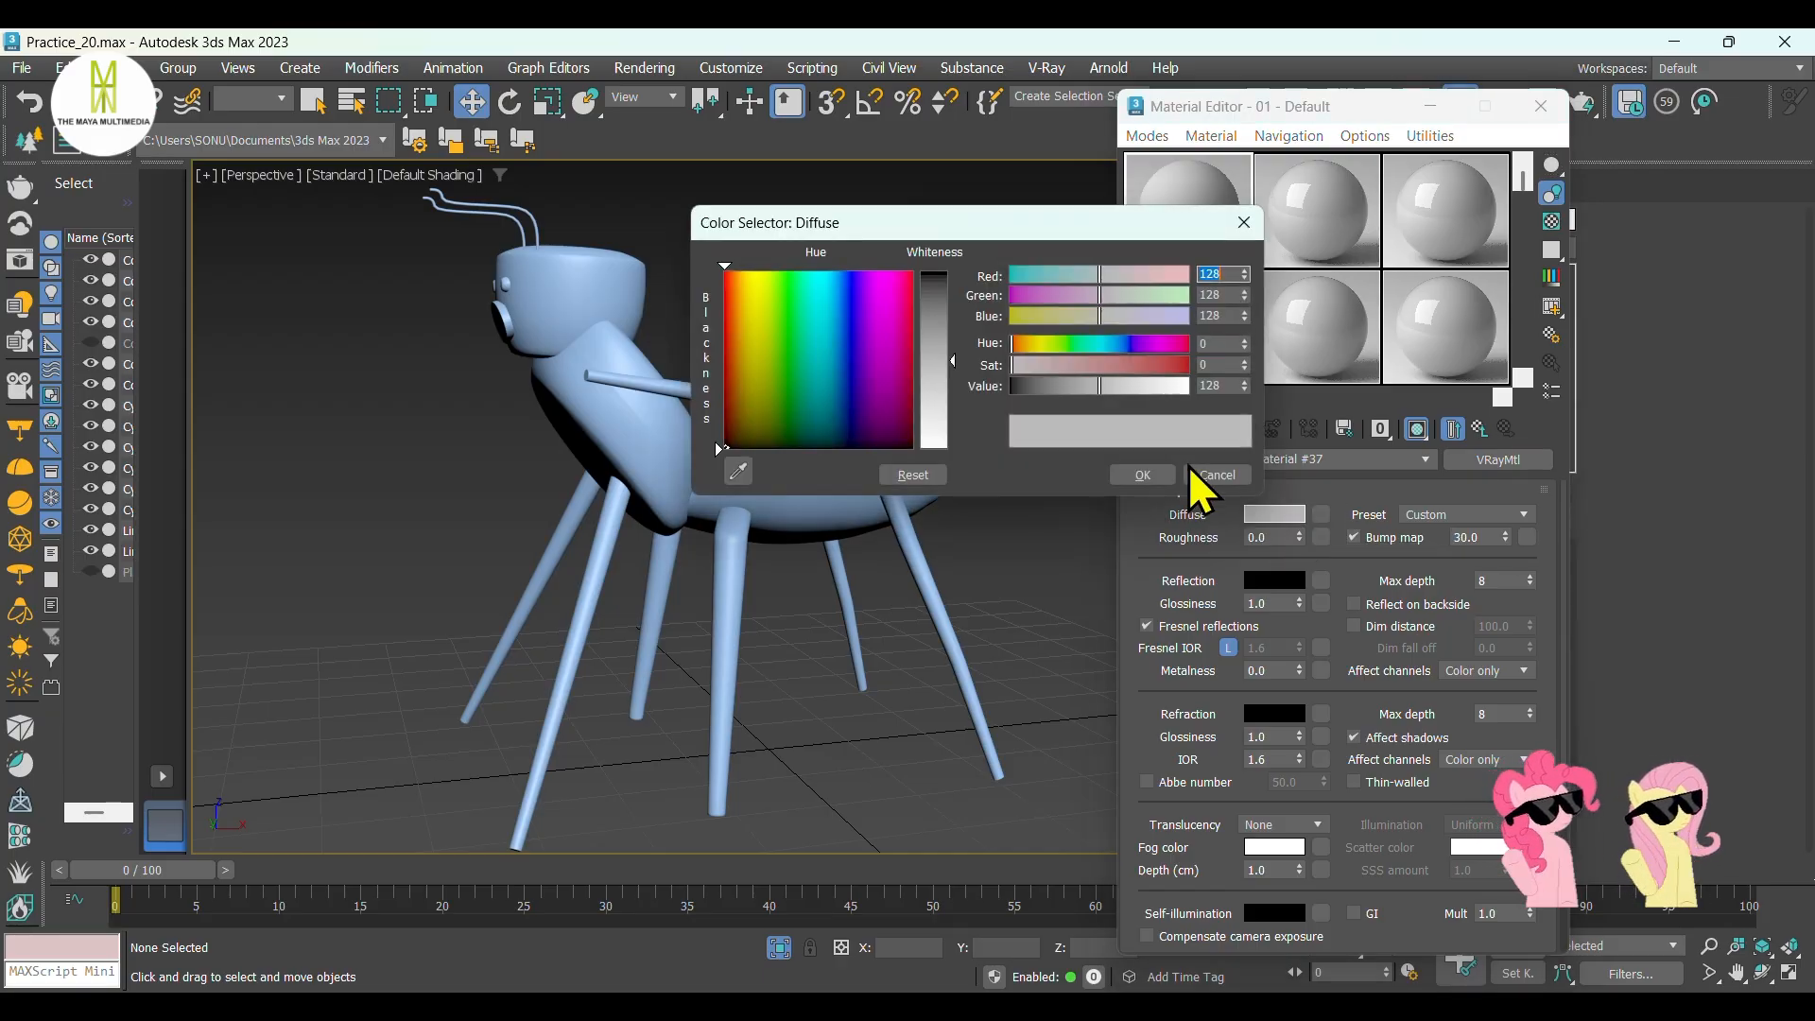
left_click(849, 323)
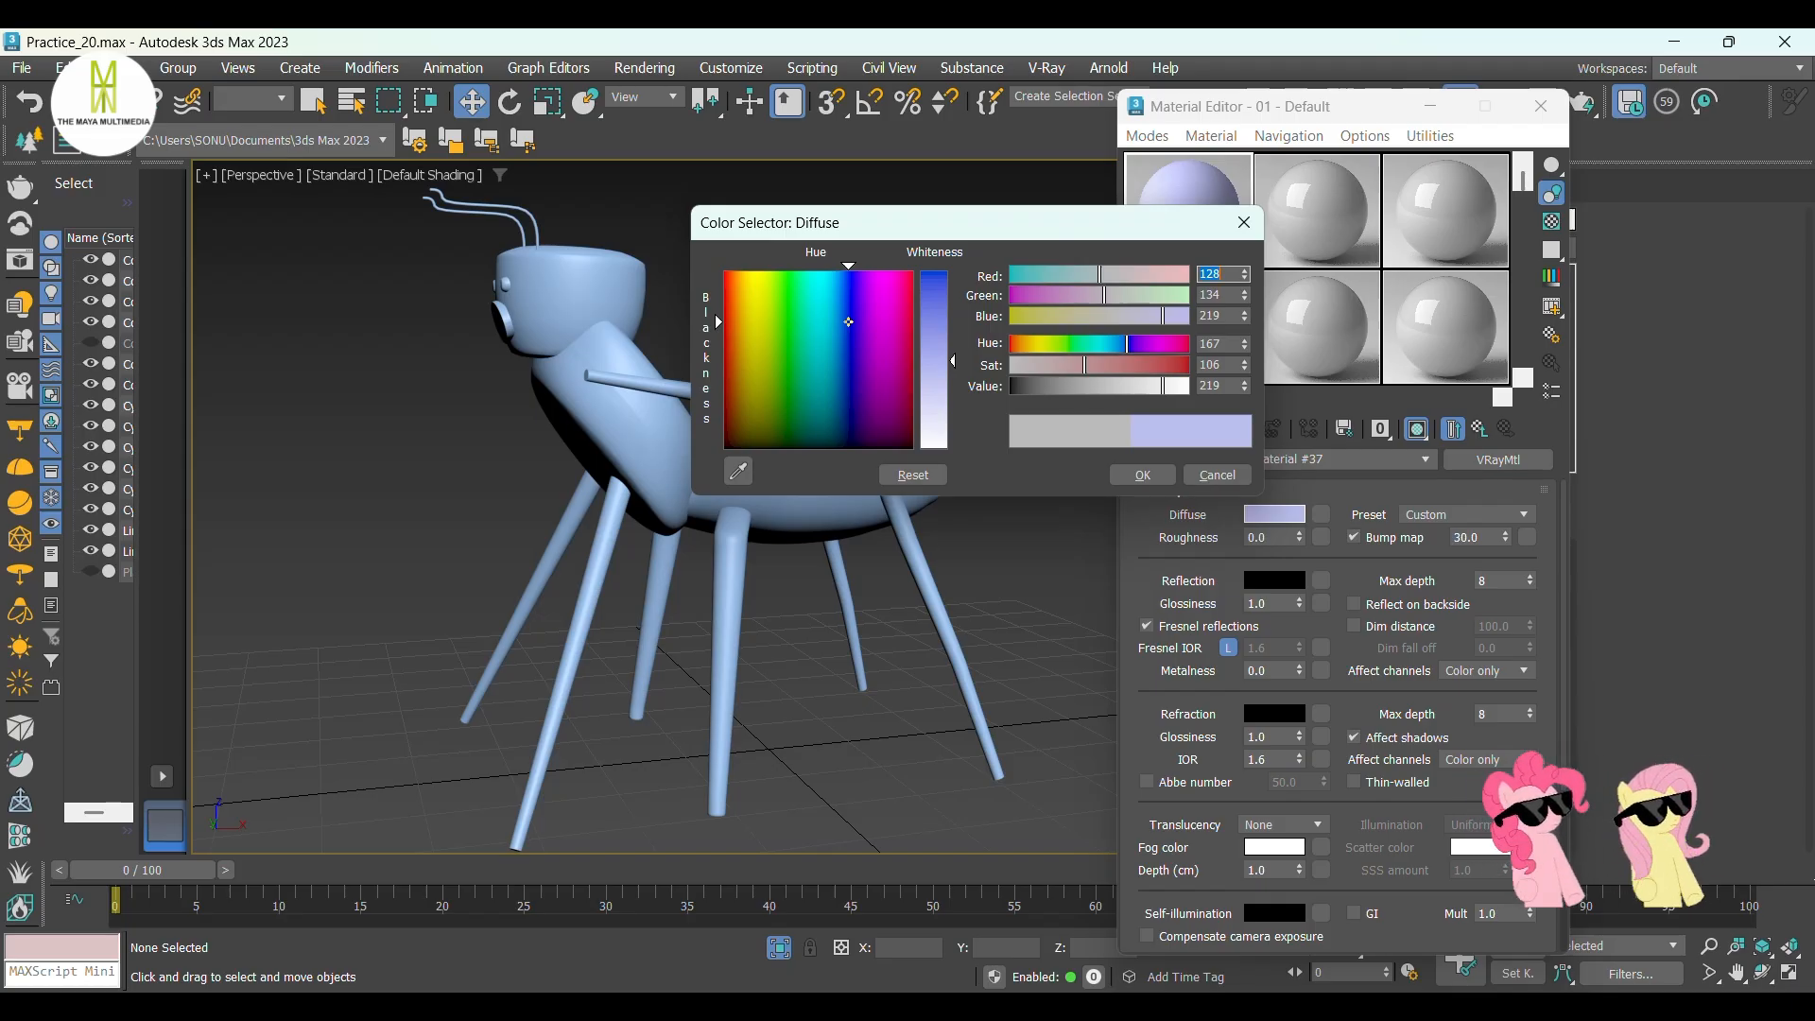
left_click_drag(849, 323, 931, 271)
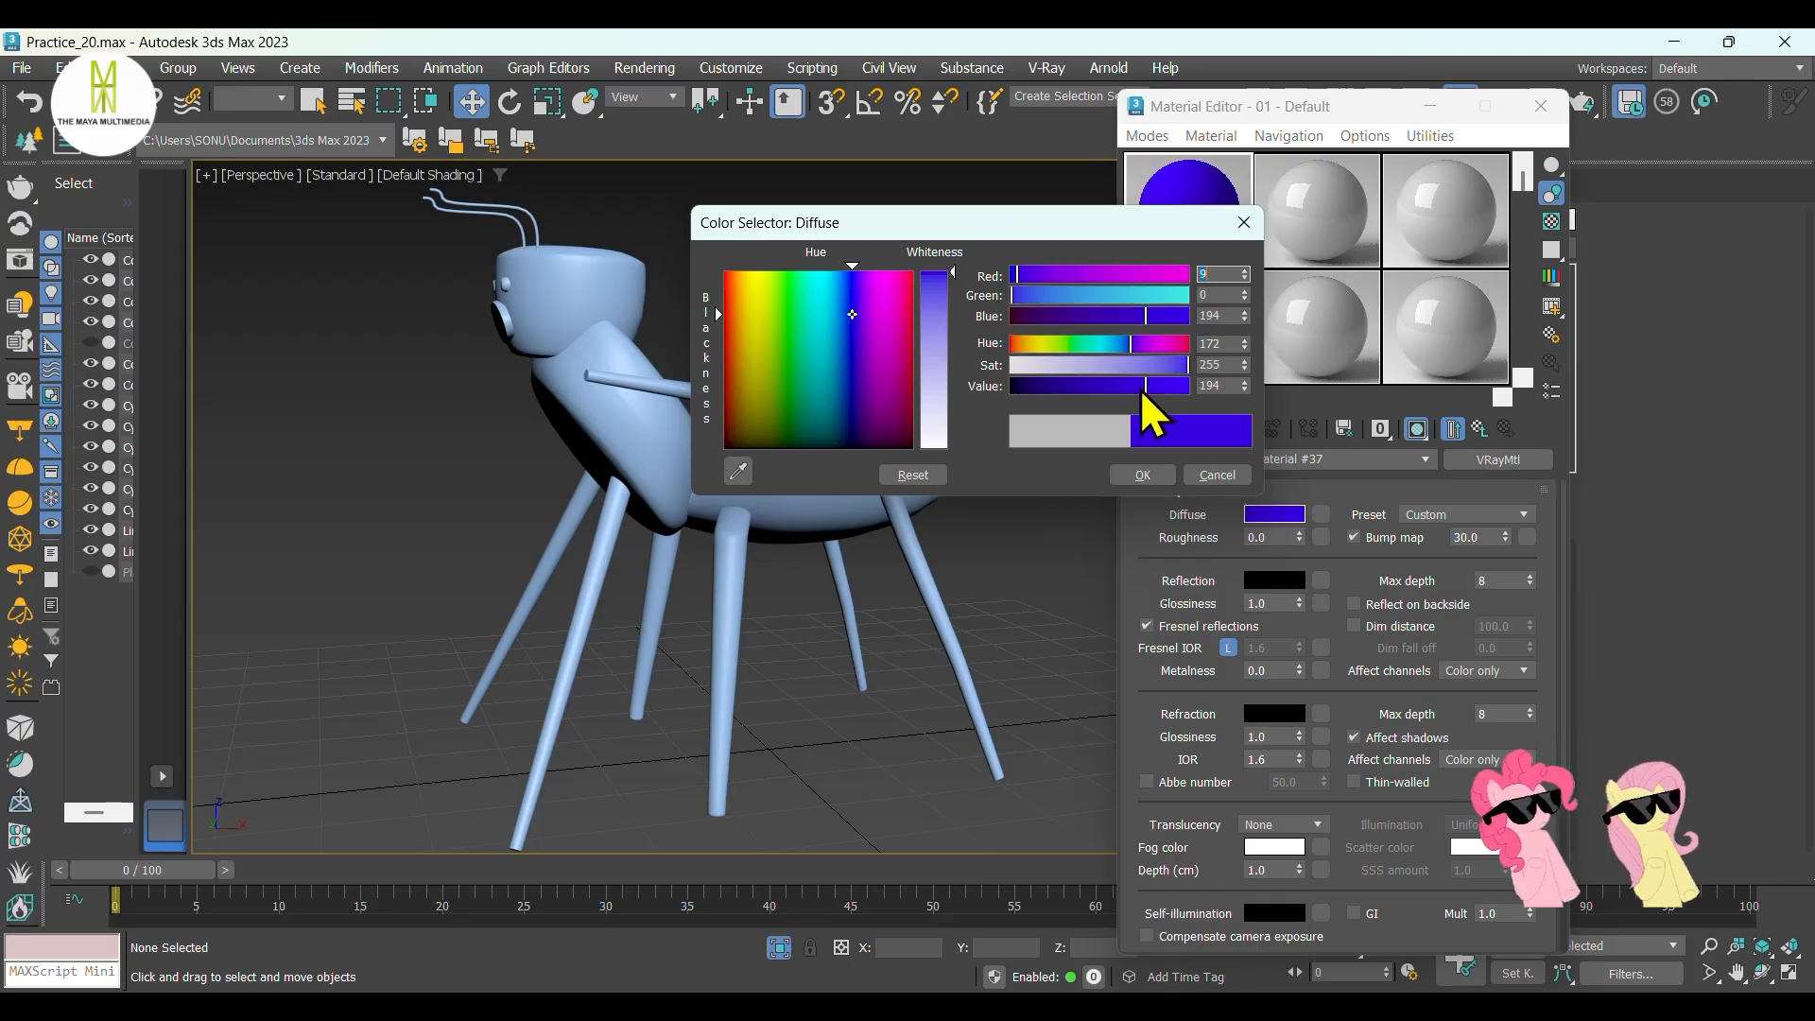
left_click_drag(1144, 387, 1050, 389)
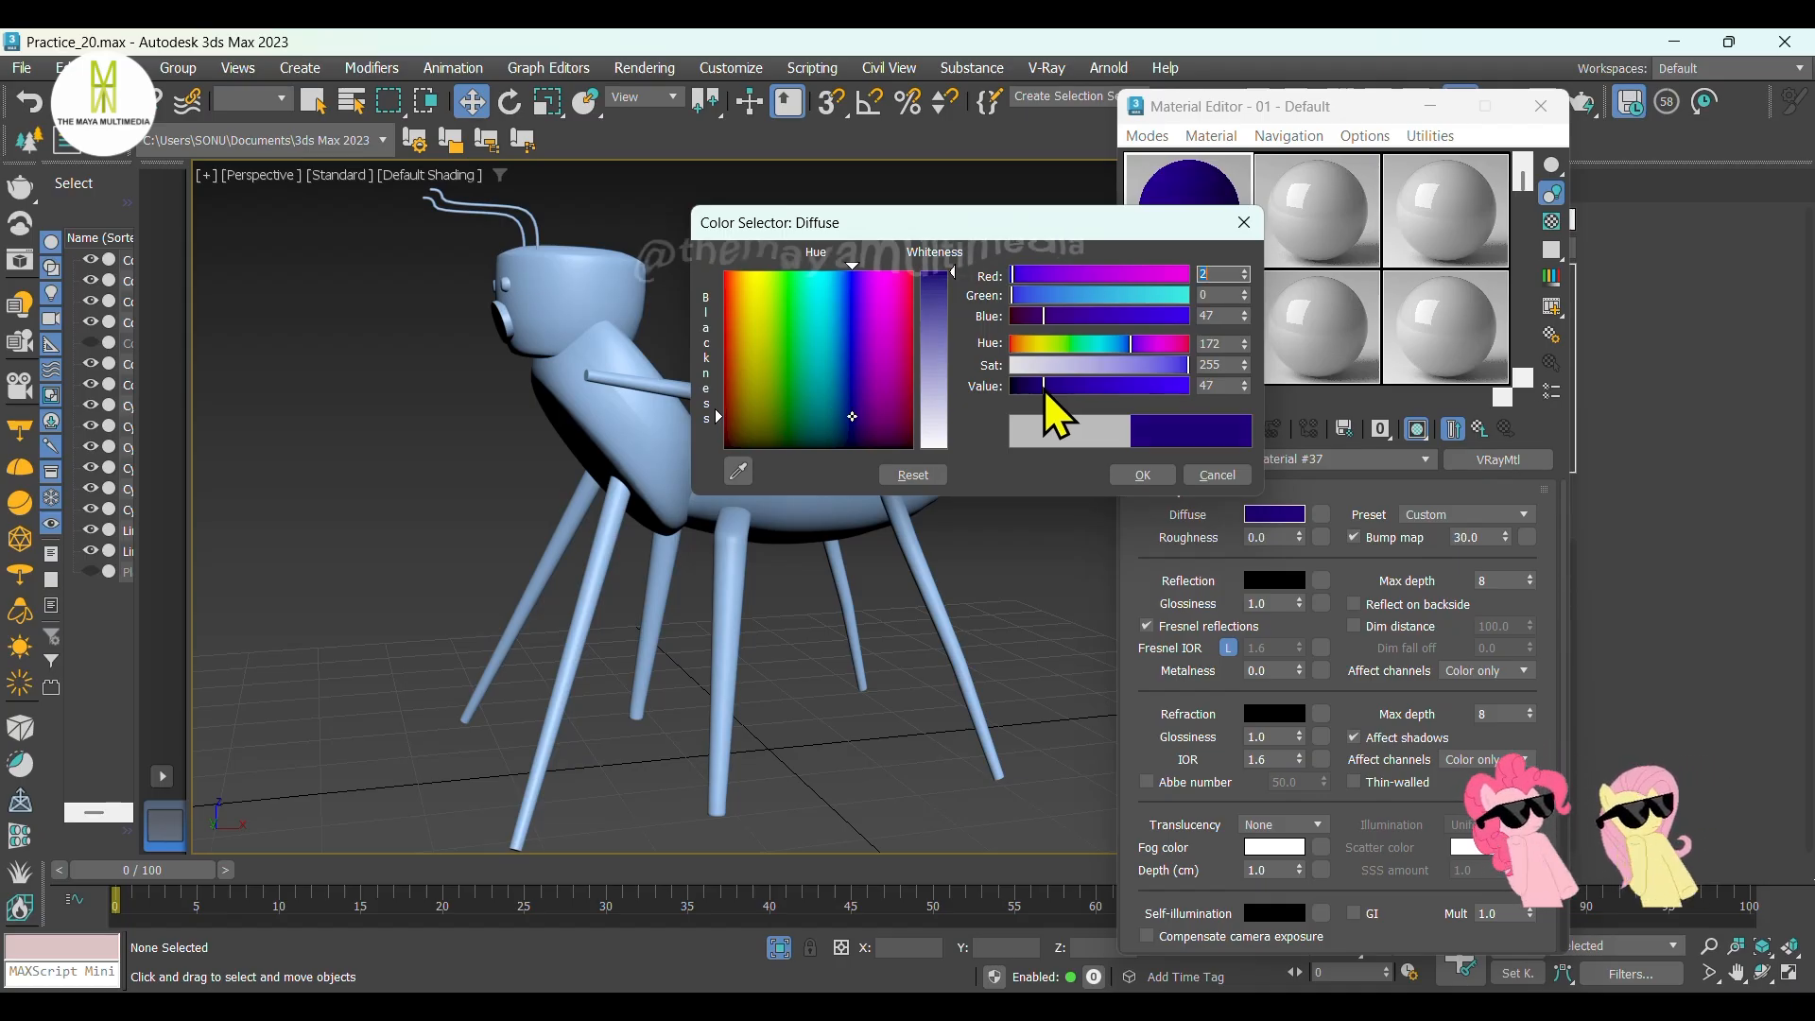
left_click_drag(1044, 388, 1034, 388)
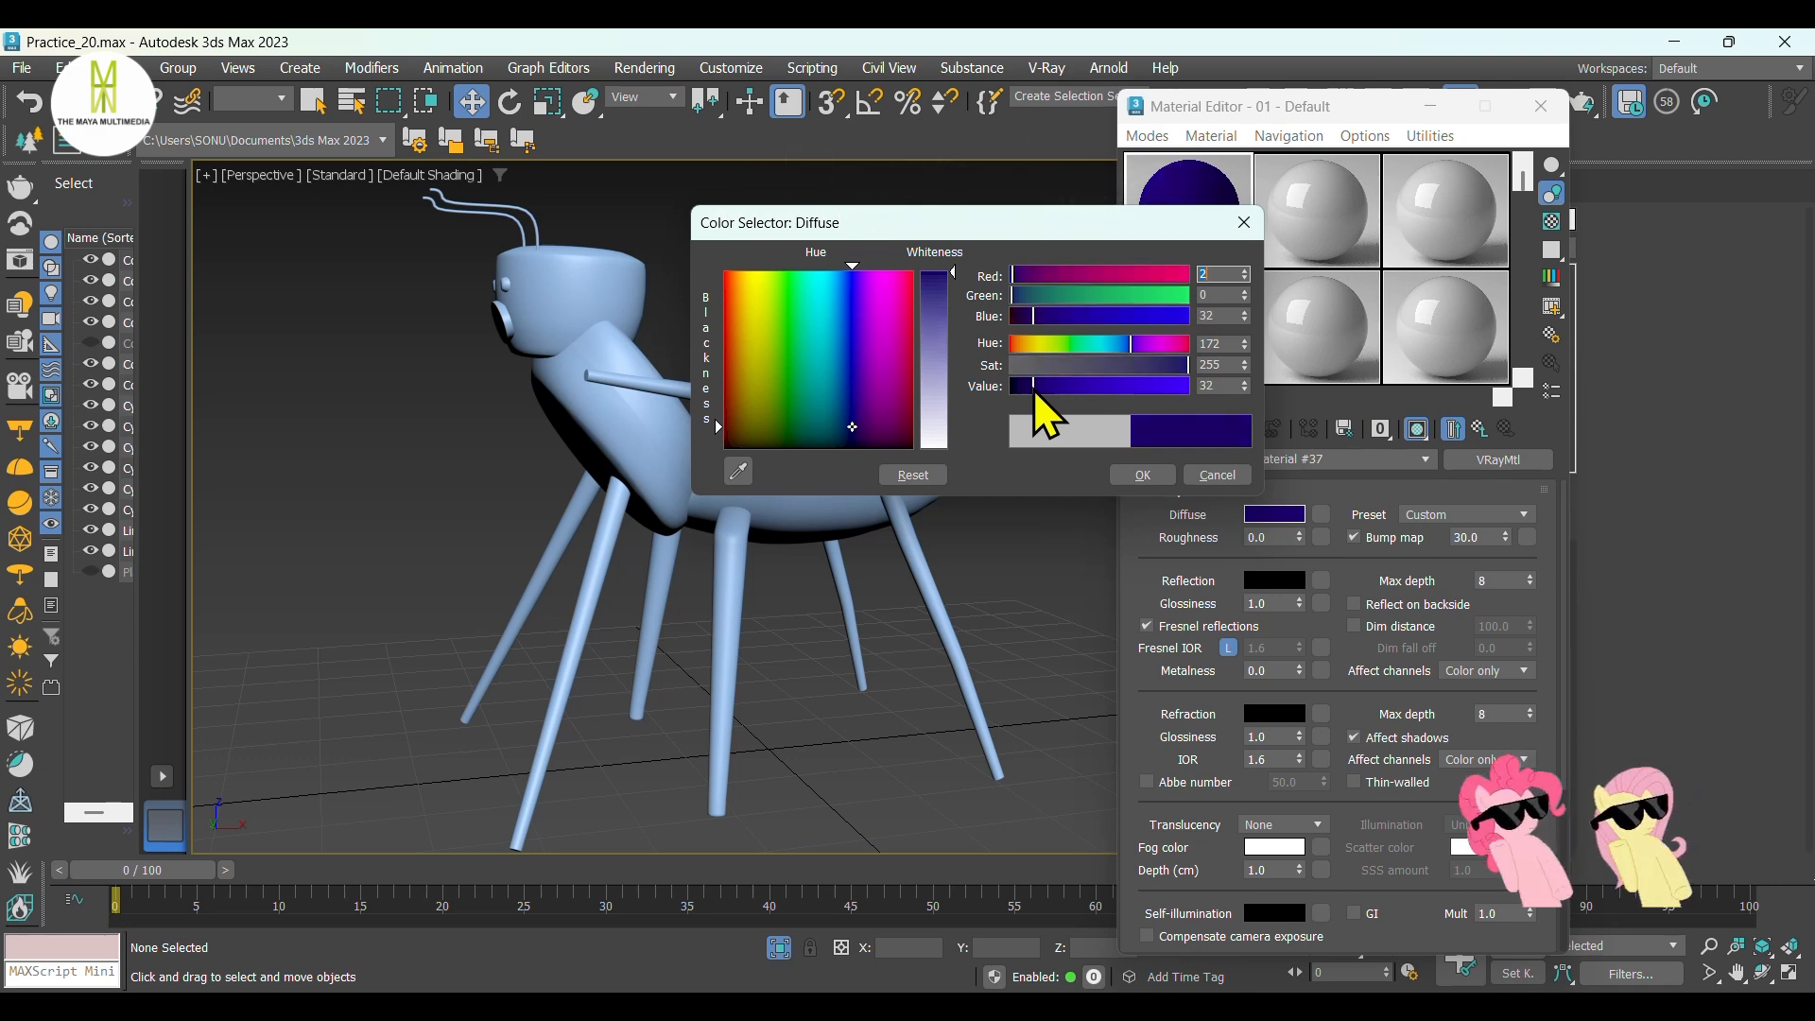
left_click(1153, 474)
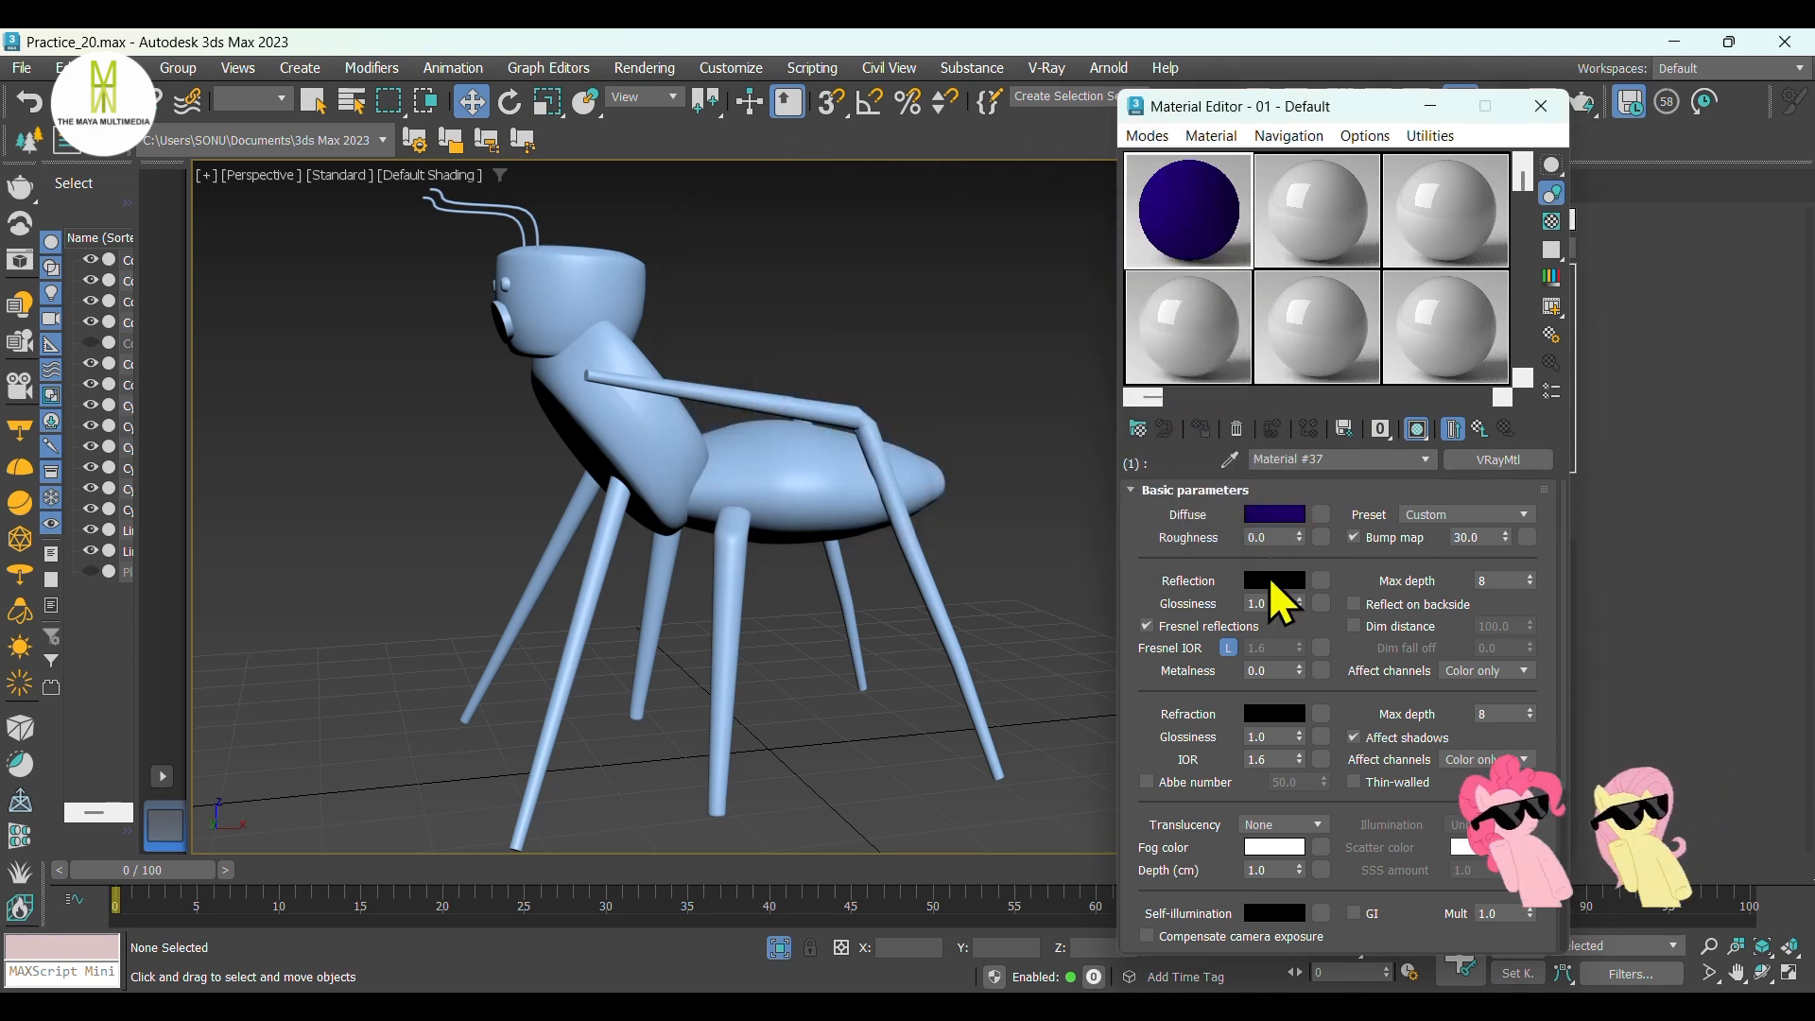
Set the material's reflection to pure white with 0.55 glossiness and unlock its Fresnel IOR.
left_click(1269, 583)
left_click_drag(1009, 454, 1194, 456)
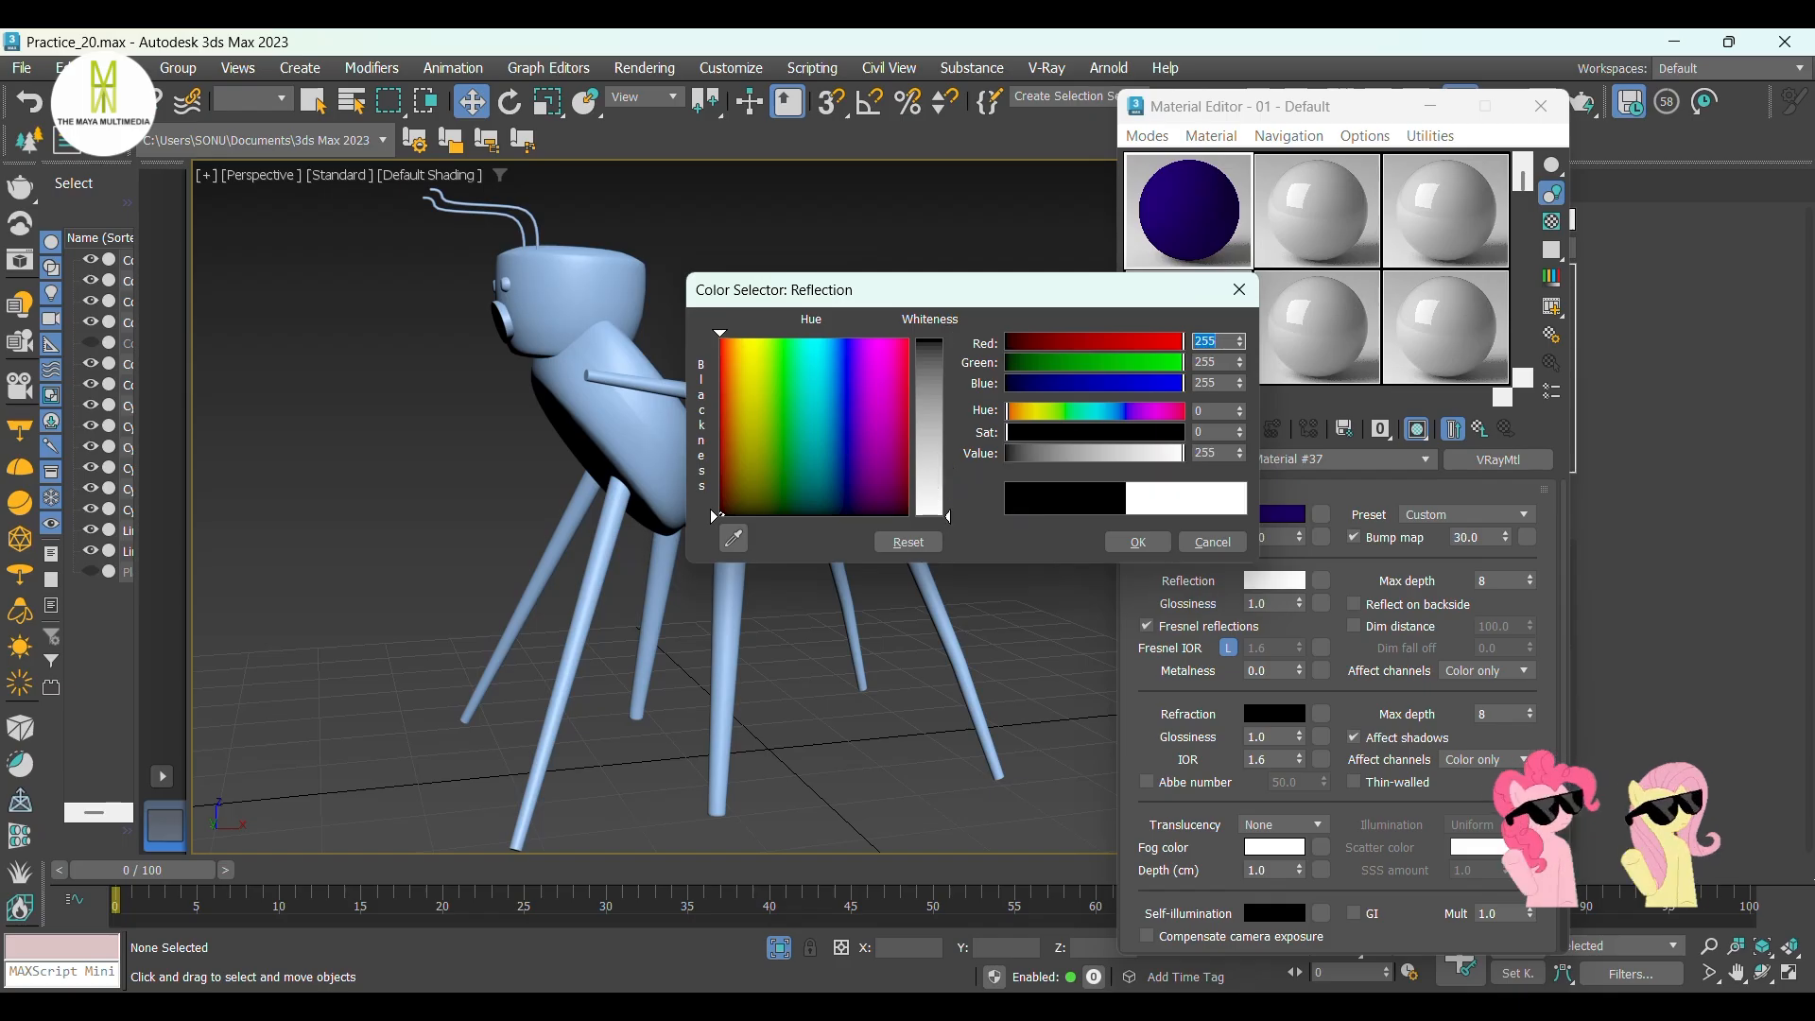
left_click(1146, 546)
double_click(1267, 604)
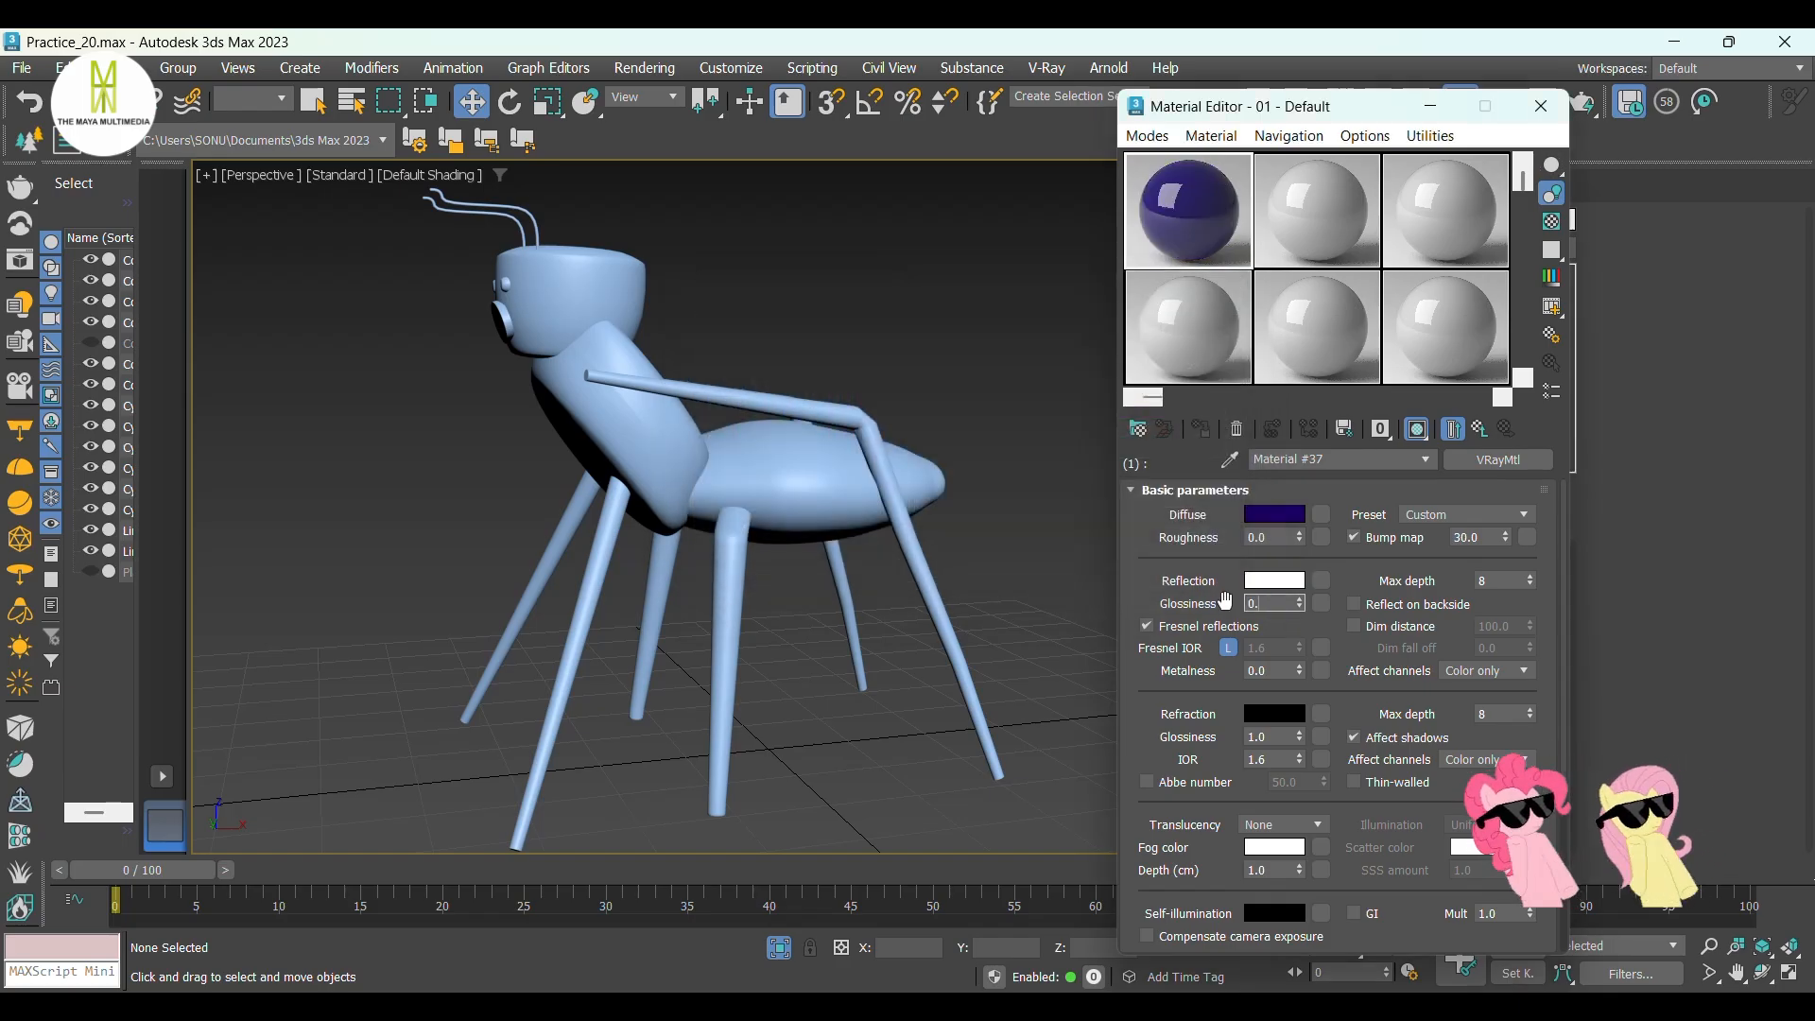
type("0.55")
key("Return")
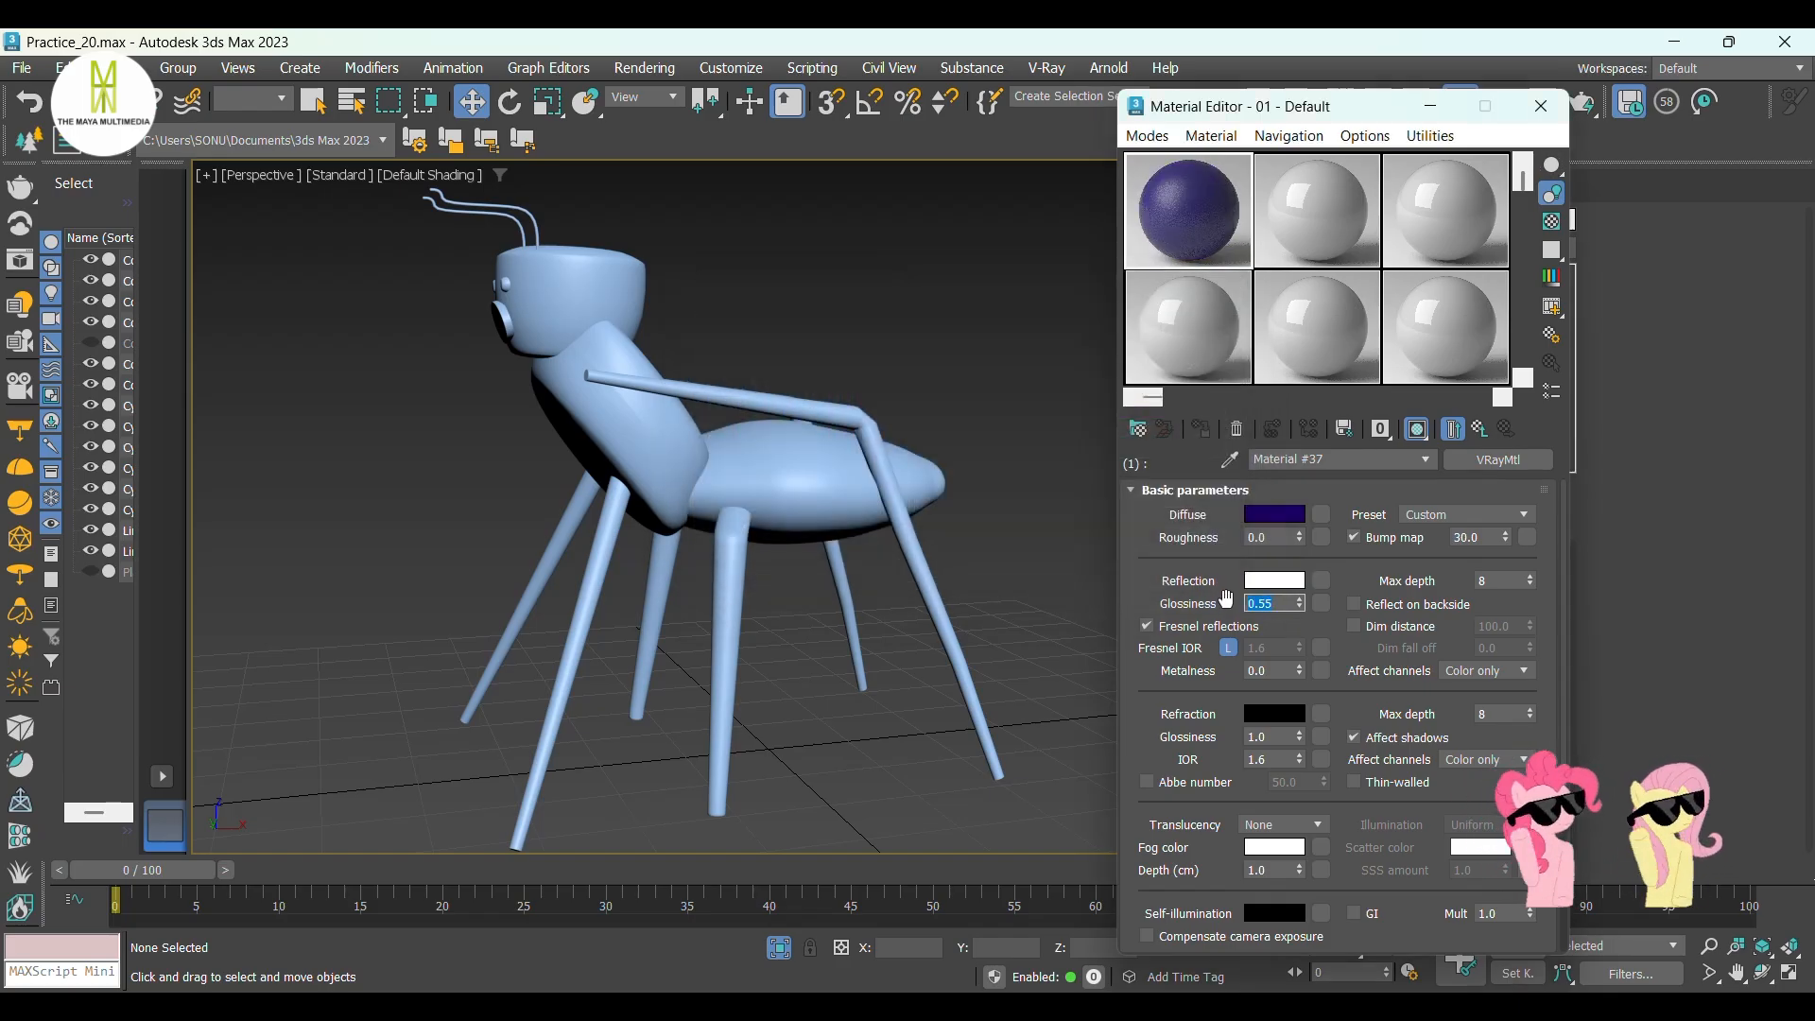
left_click(1229, 649)
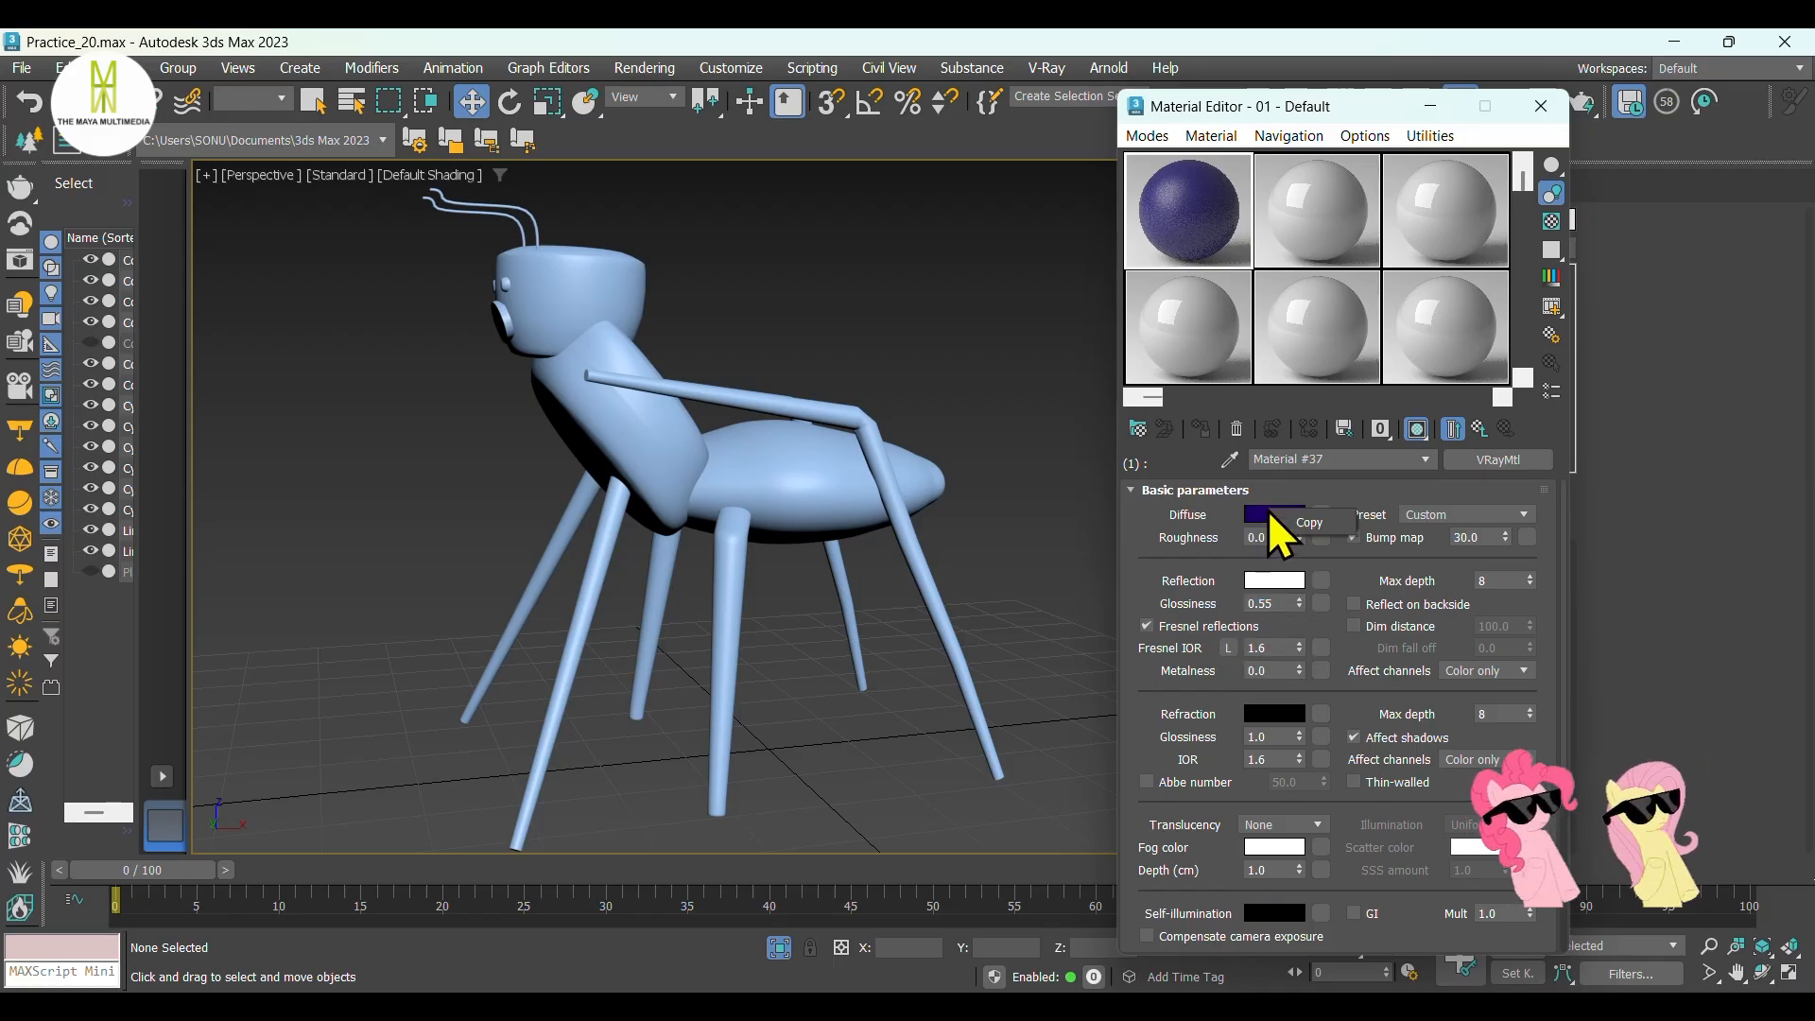
Copy the diffuse colour into the sheen colour of the material's sheen parameters.
left_click_drag(1568, 589, 1560, 766)
left_click(1135, 757)
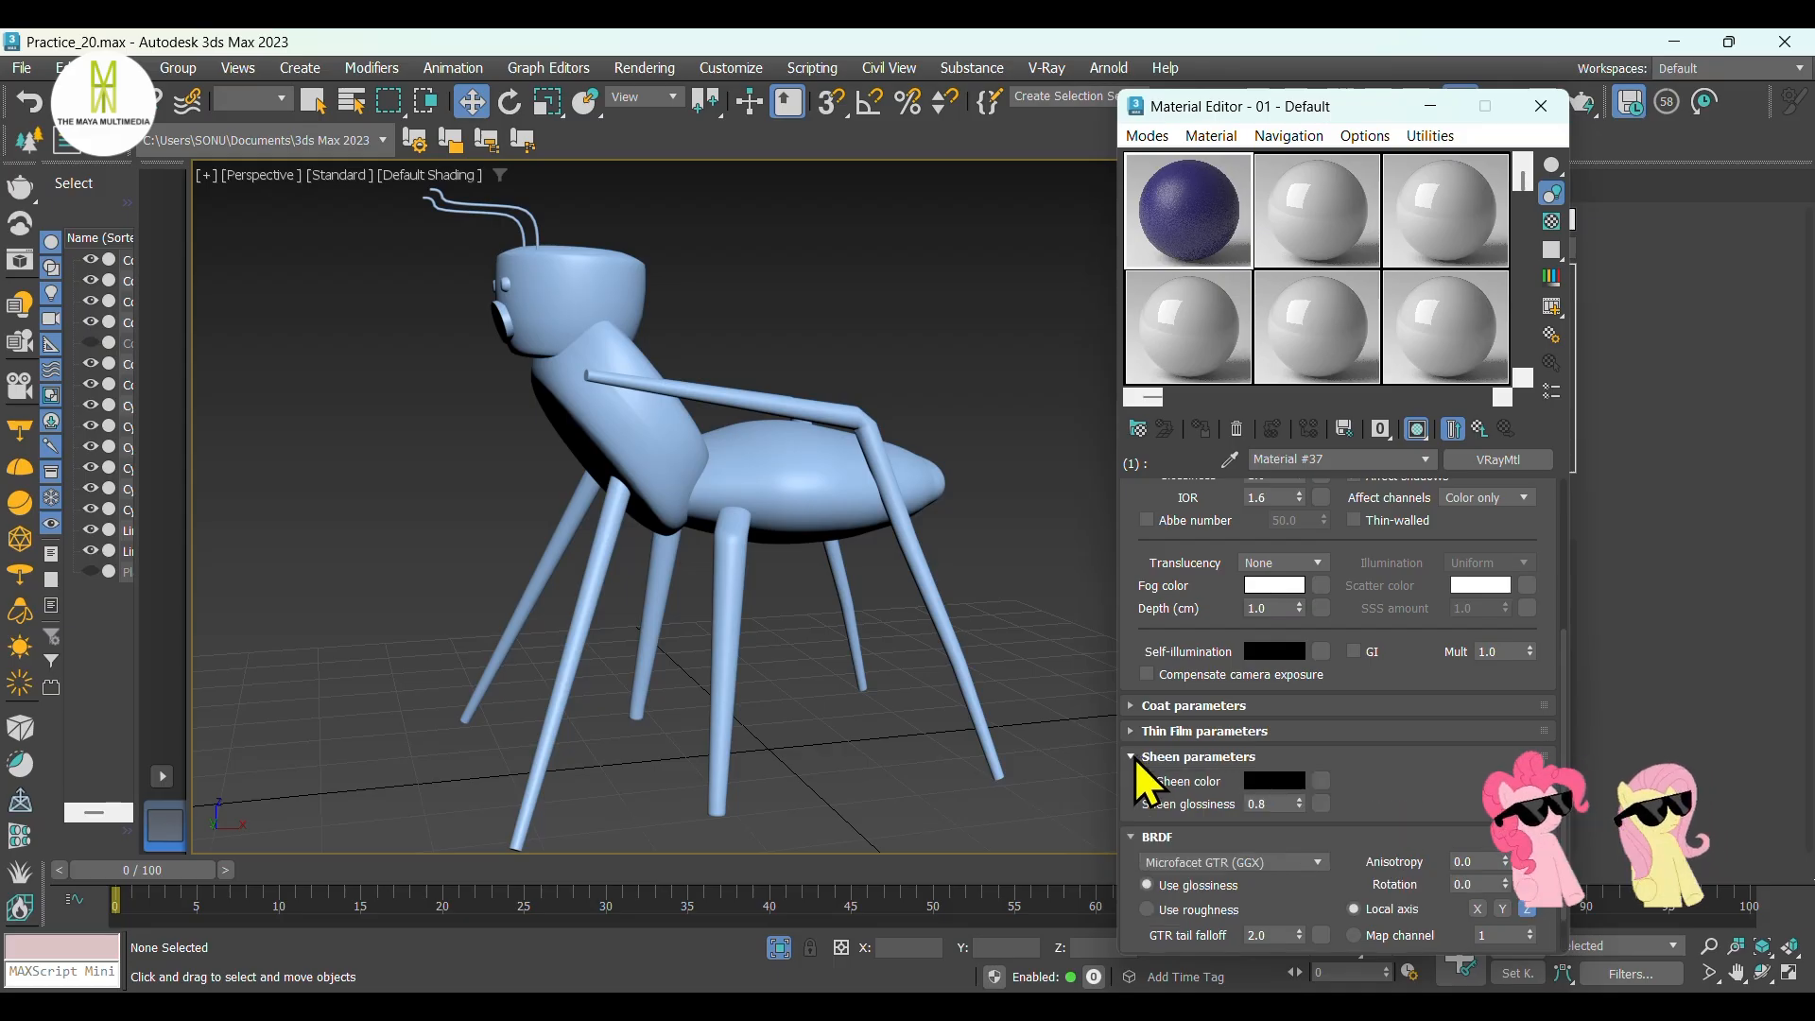
right_click(1274, 783)
left_click(1308, 815)
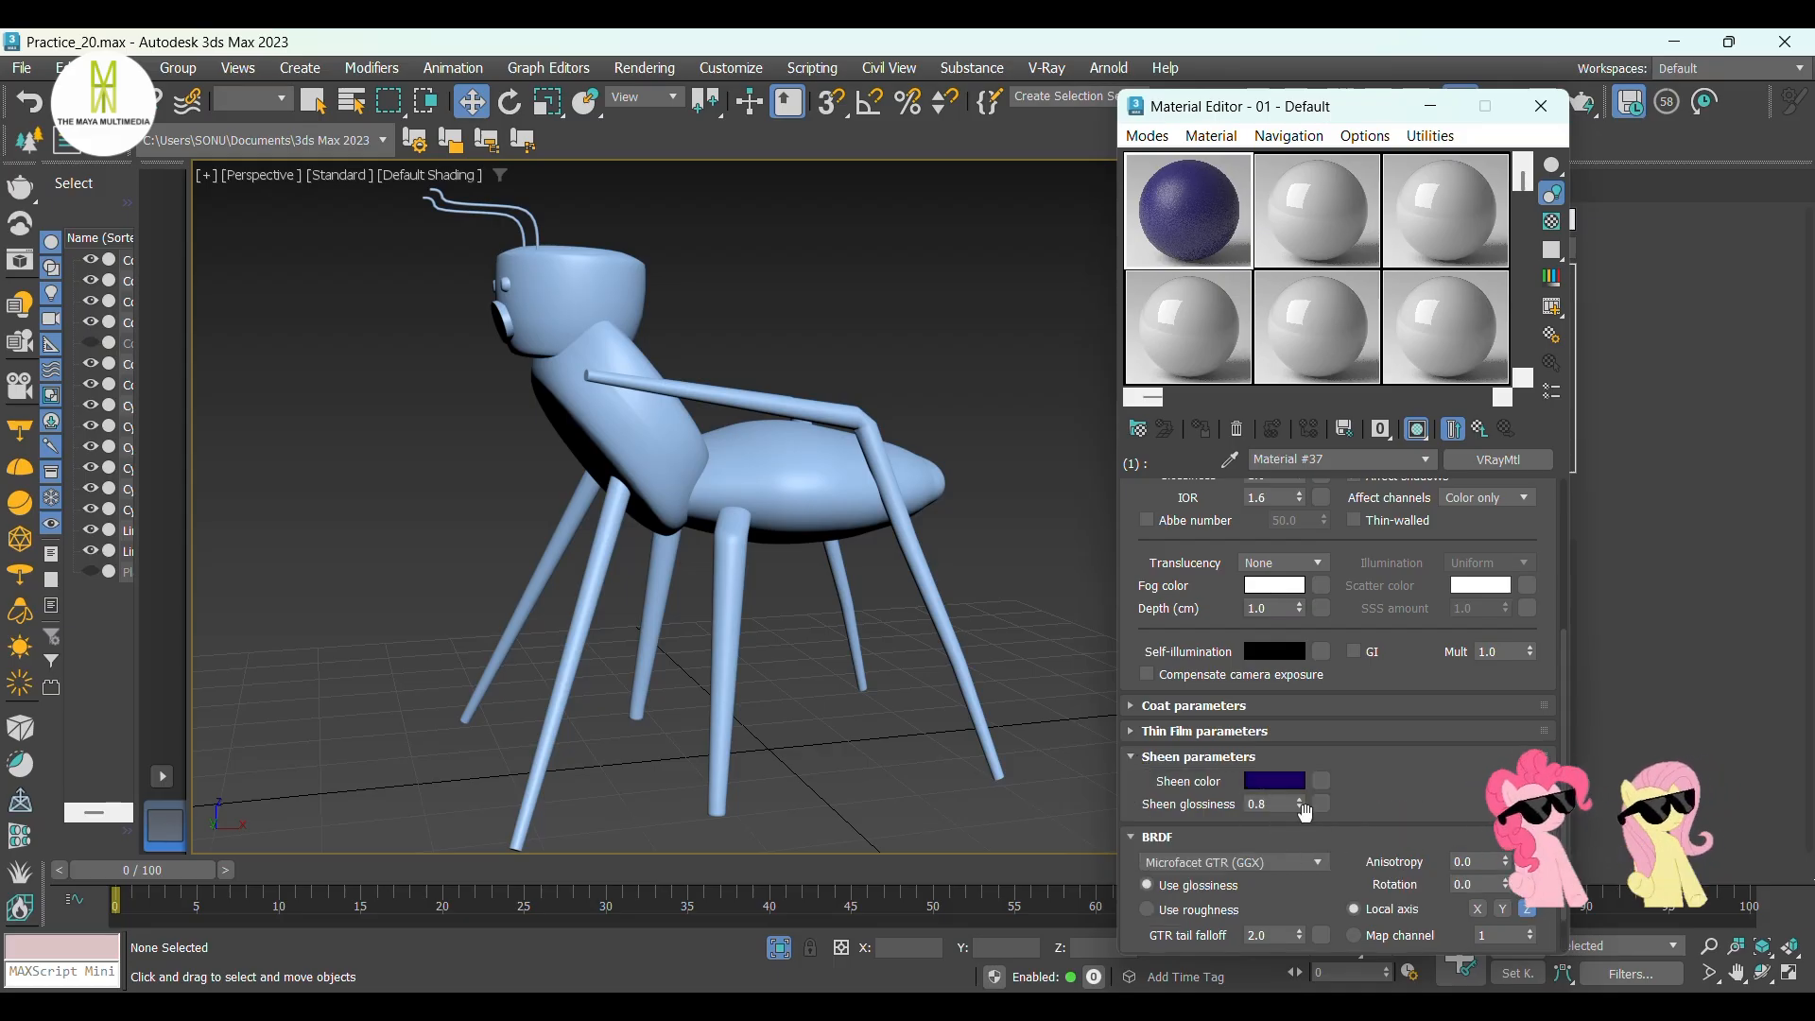
Open an enlarged preview of the material and set its sheen glossiness to 0.4.
left_click(1279, 803)
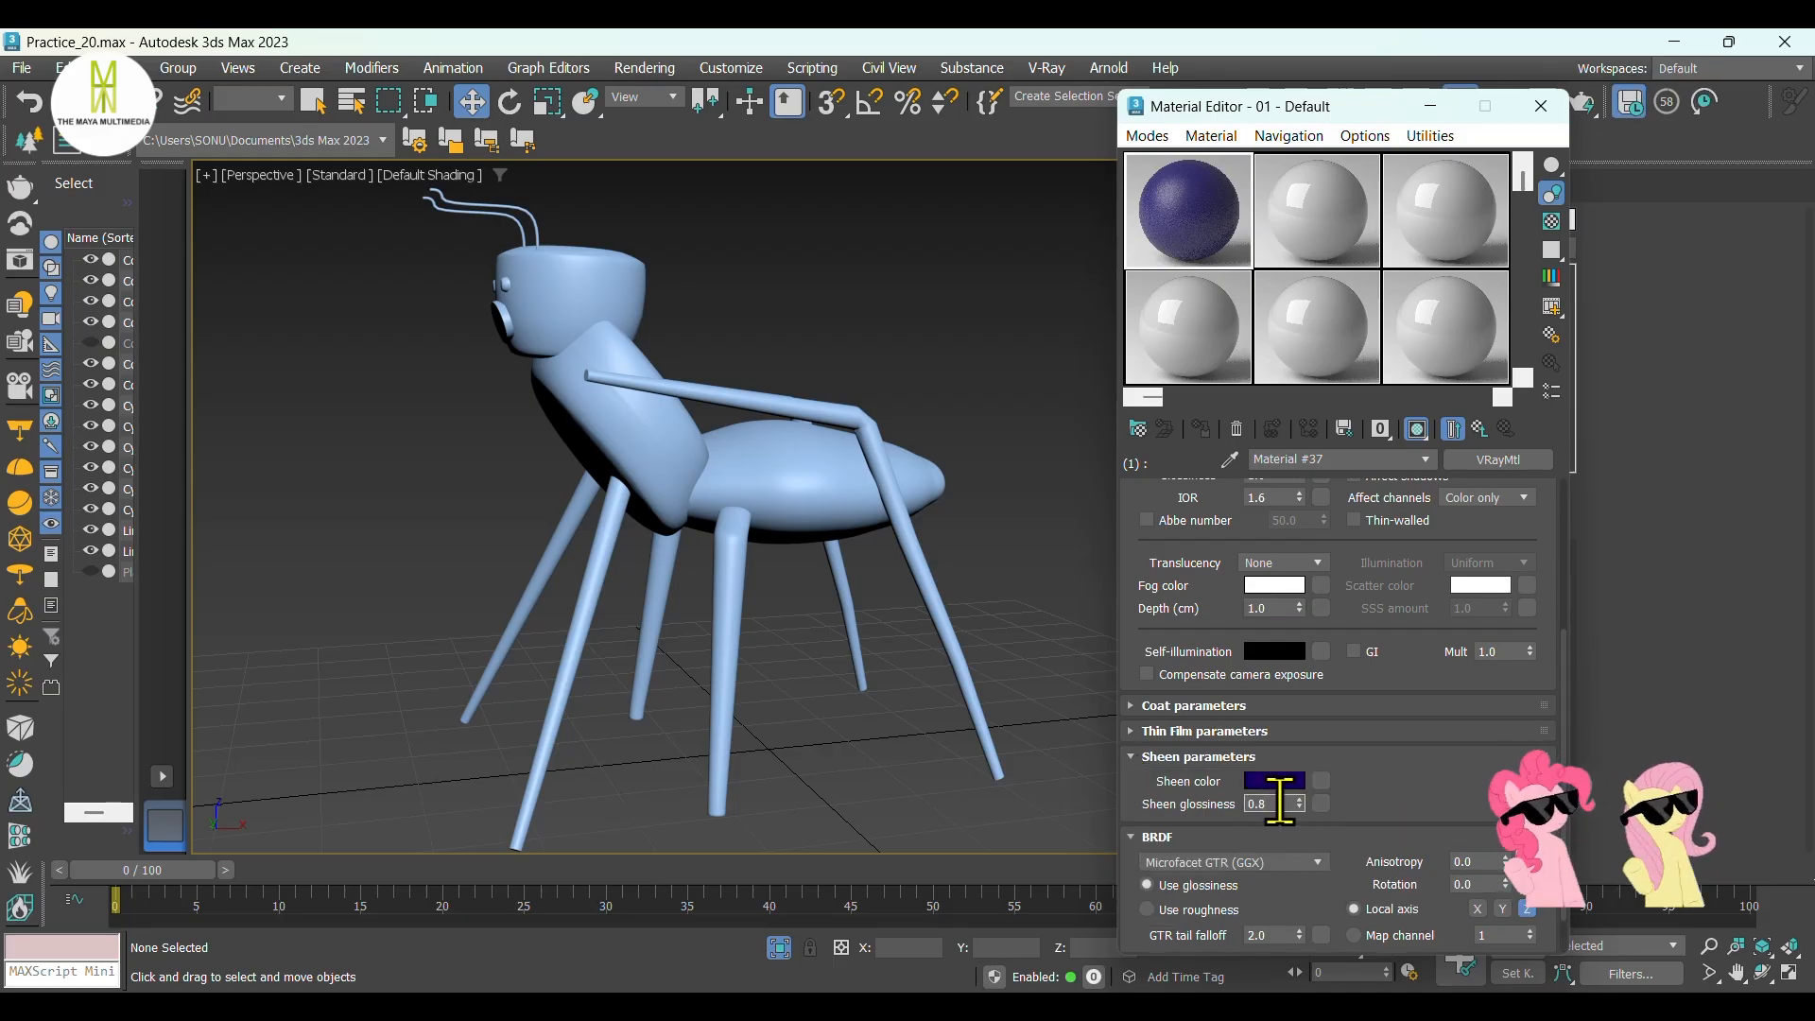
double_click(1216, 232)
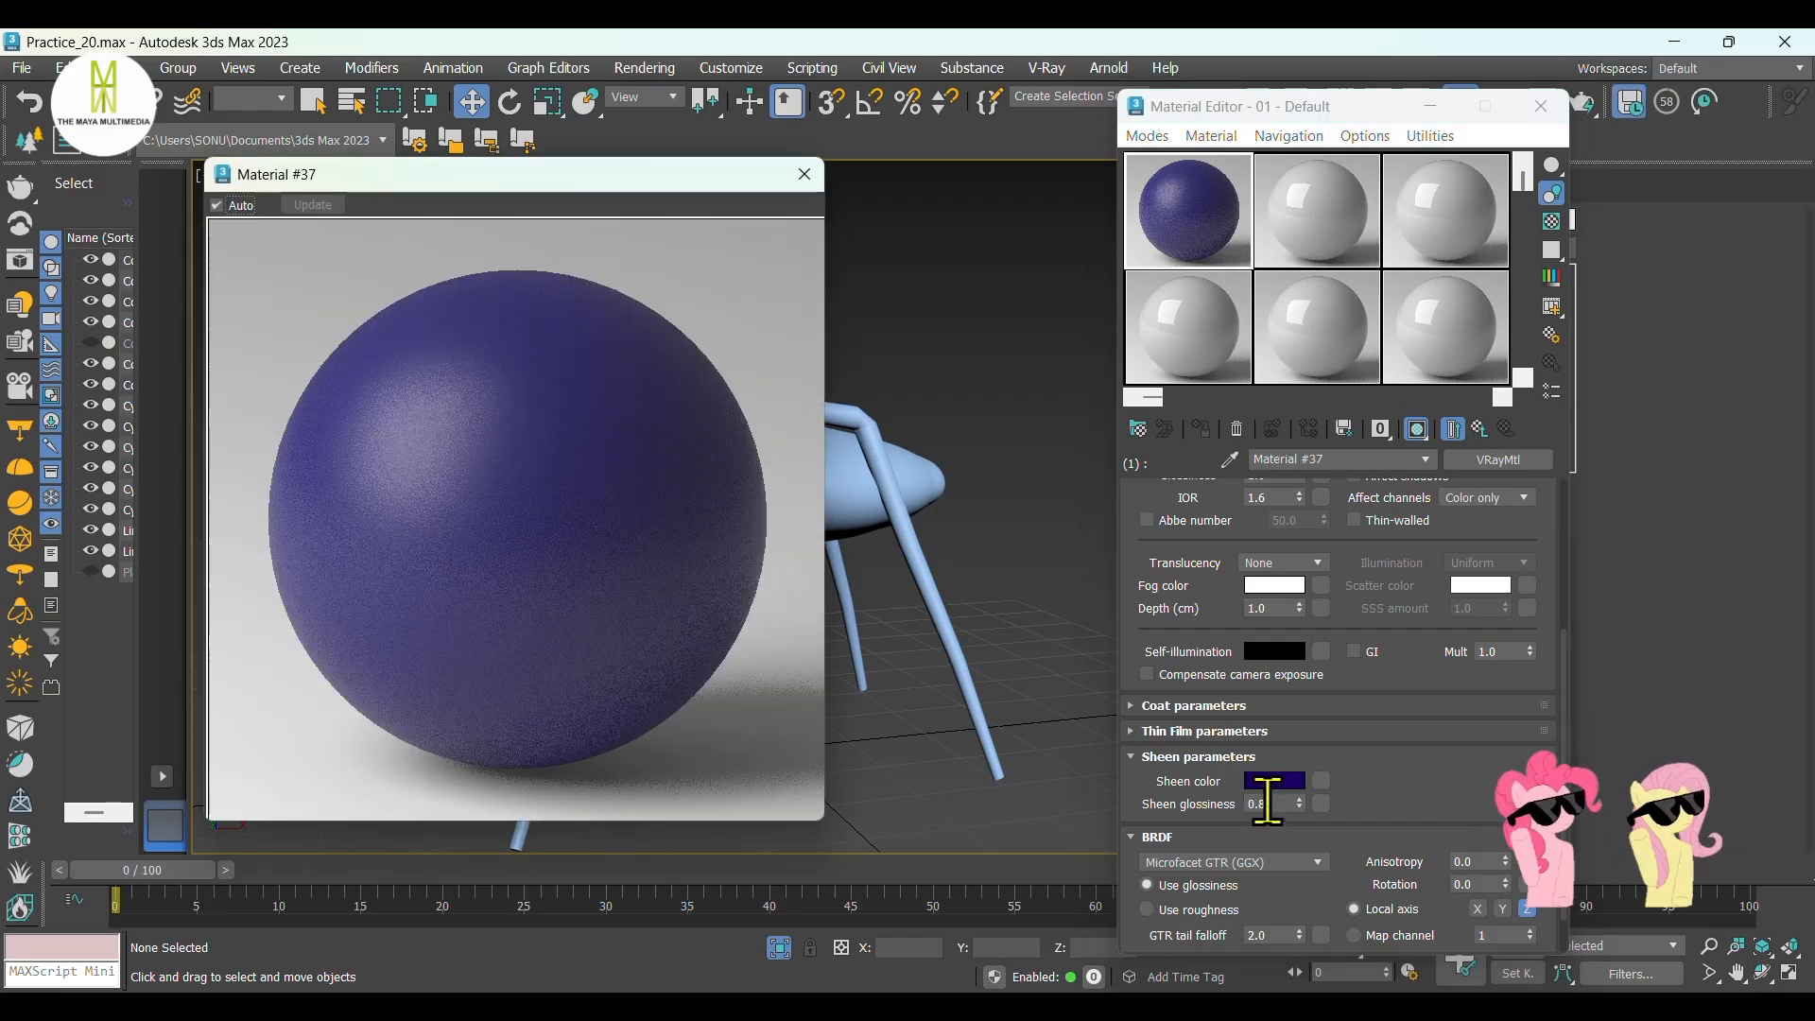
left_click(1278, 803)
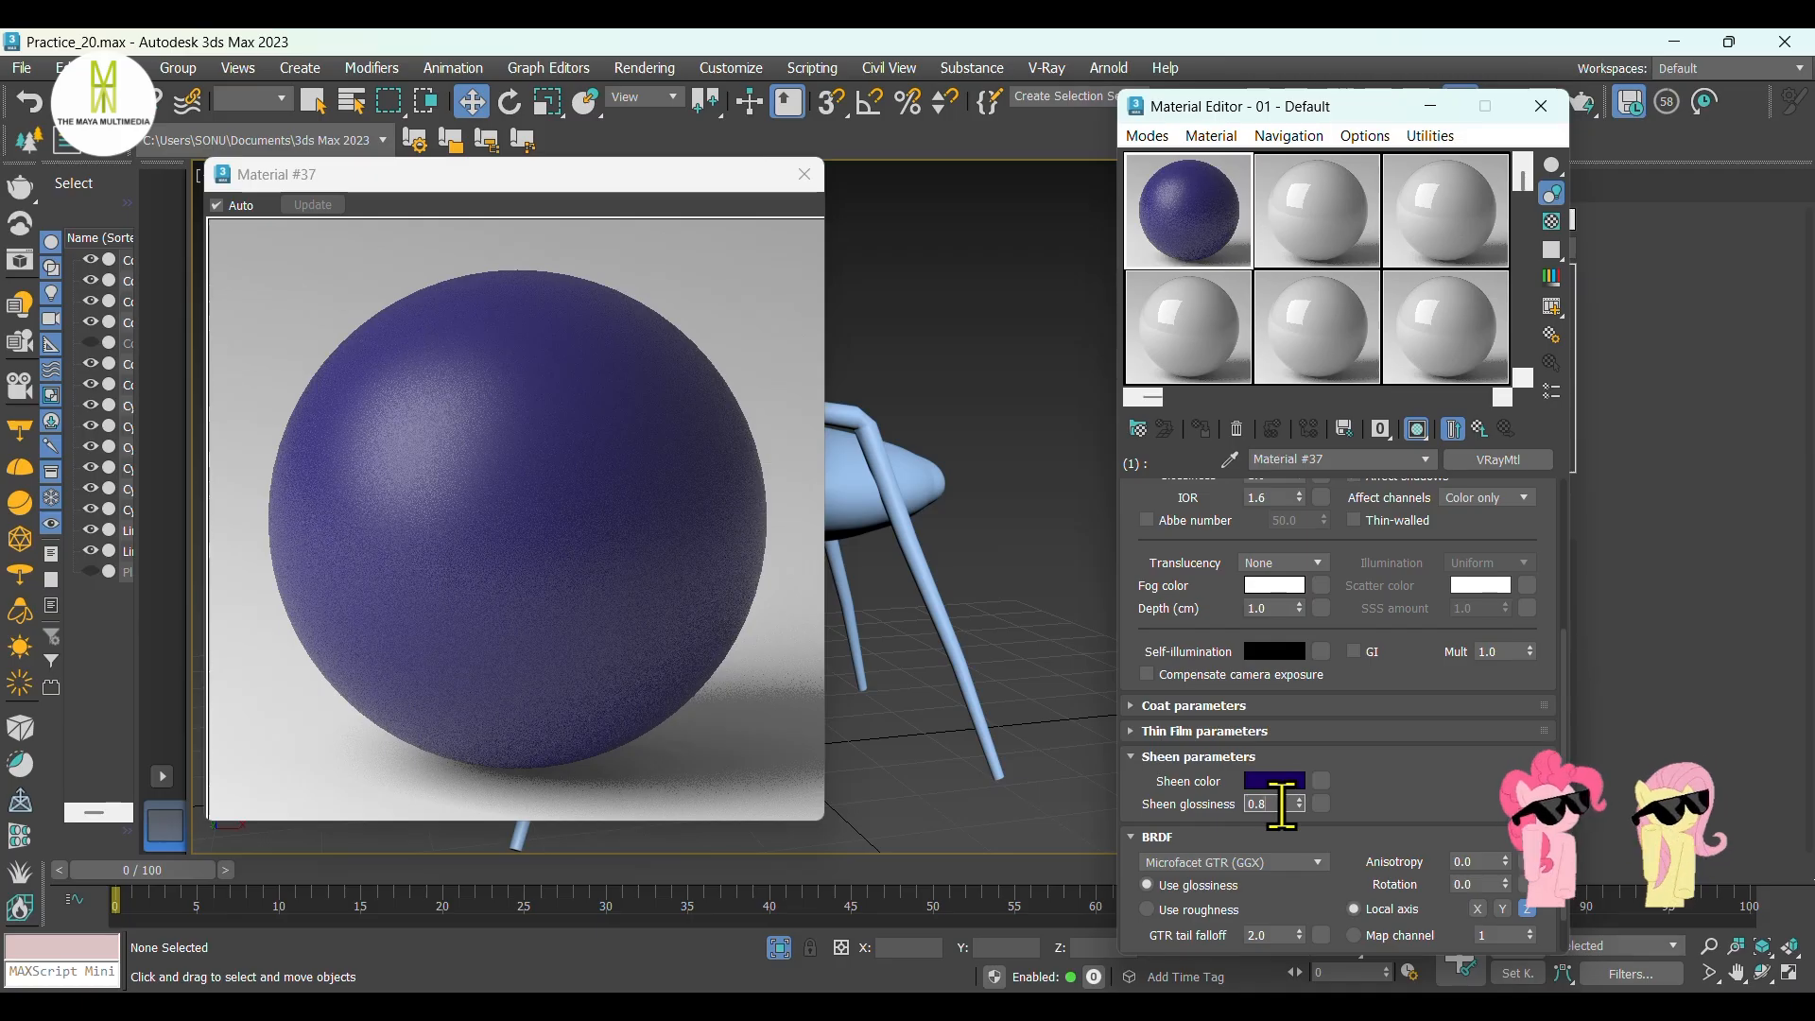
key("BackSpace")
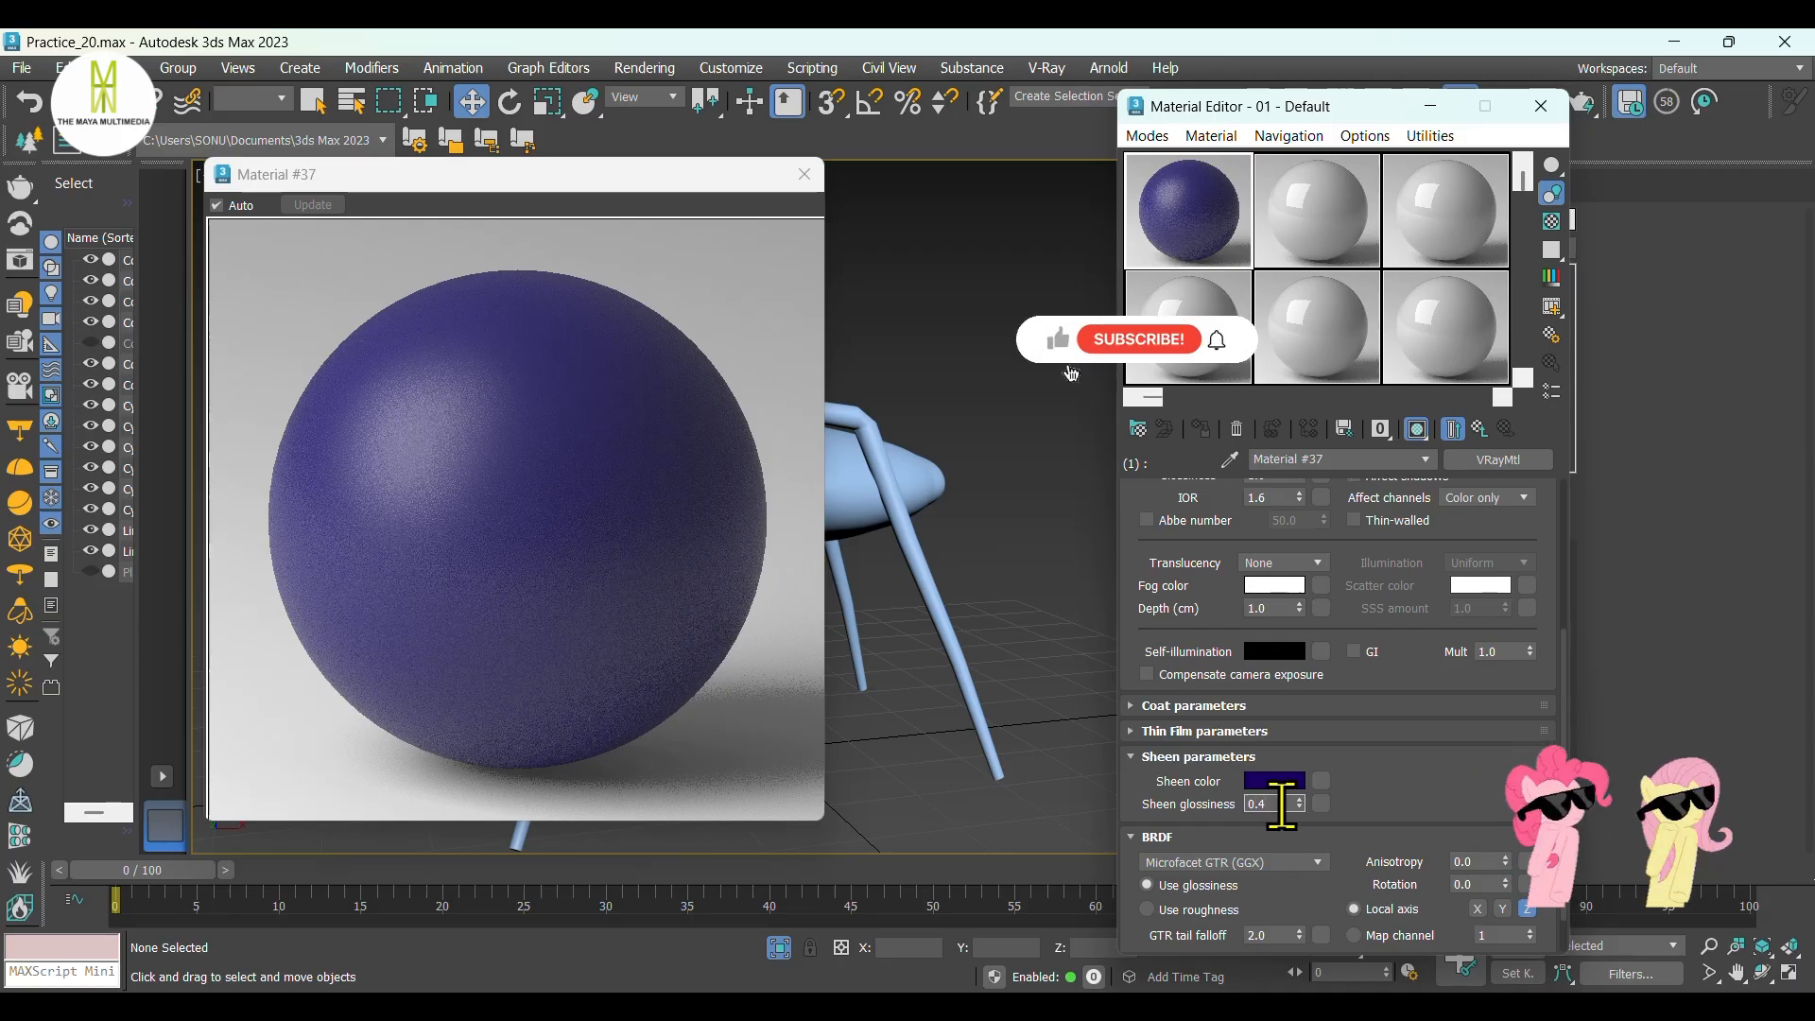
type("4")
key("Return")
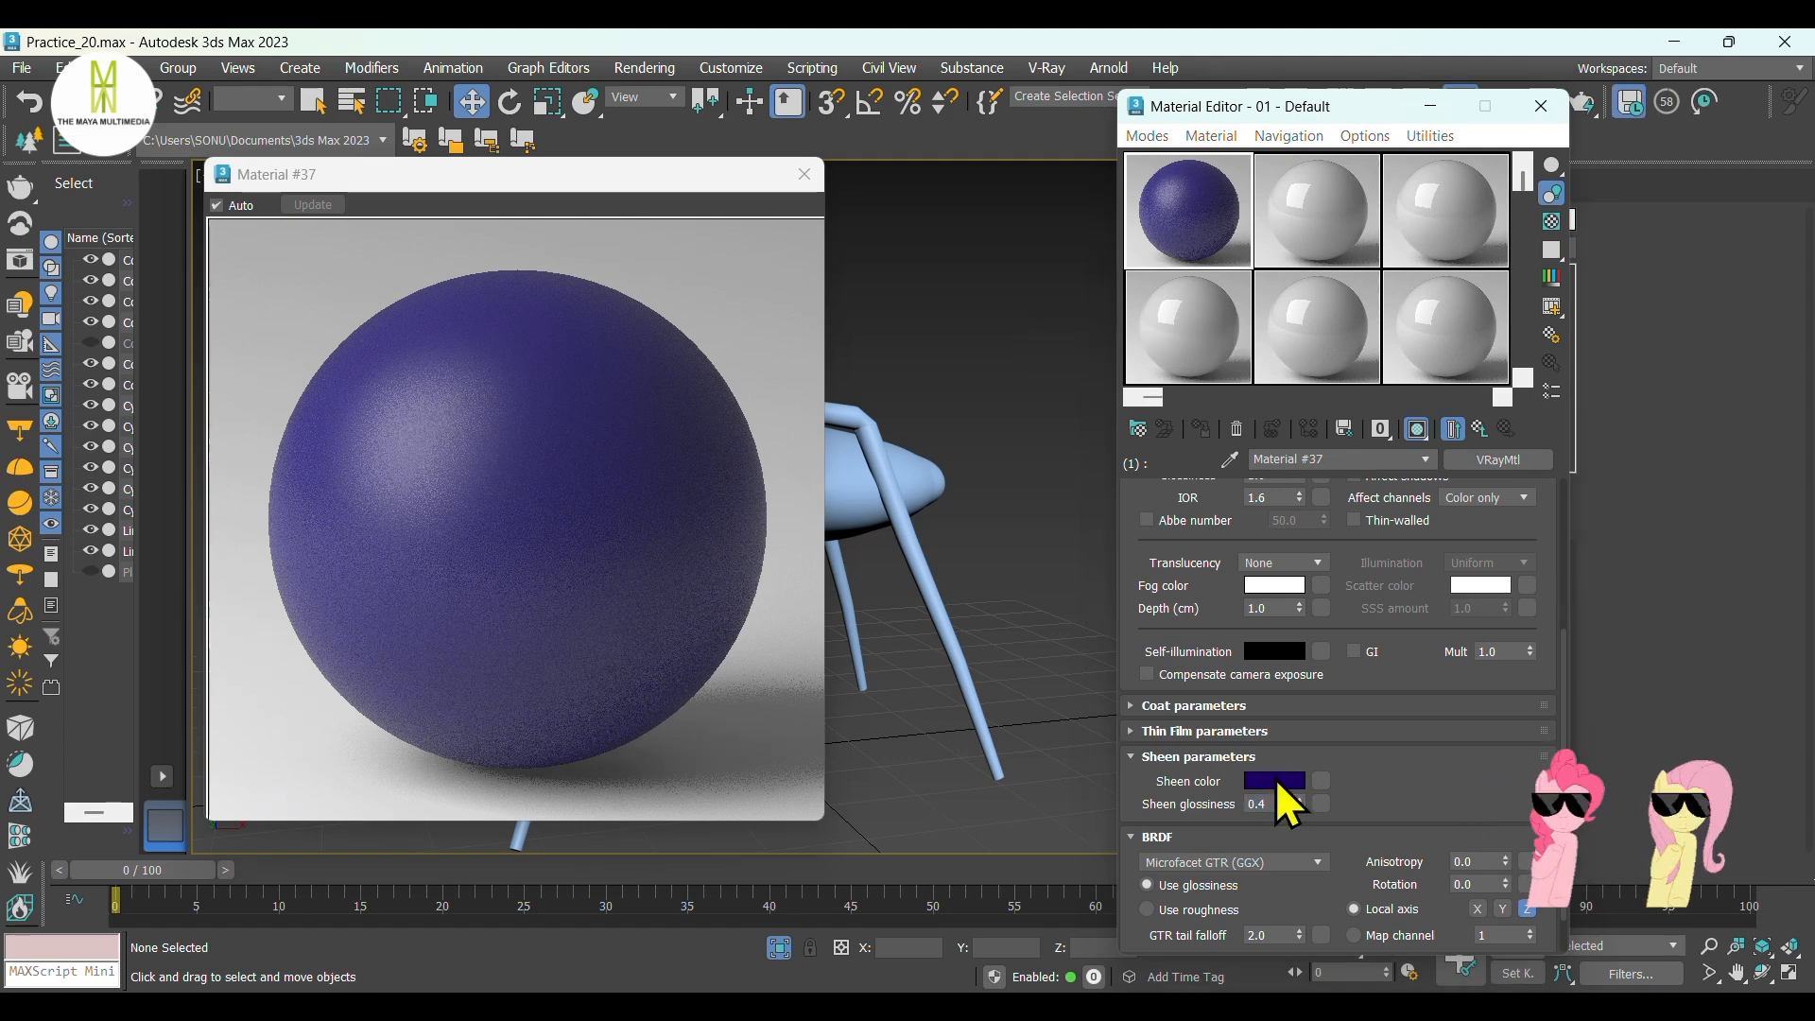
Raise the sheen colour's value to 255, set the sheen glossiness to 0.6, and close the enlarged preview.
left_click(1275, 781)
left_click_drag(1098, 649, 1220, 659)
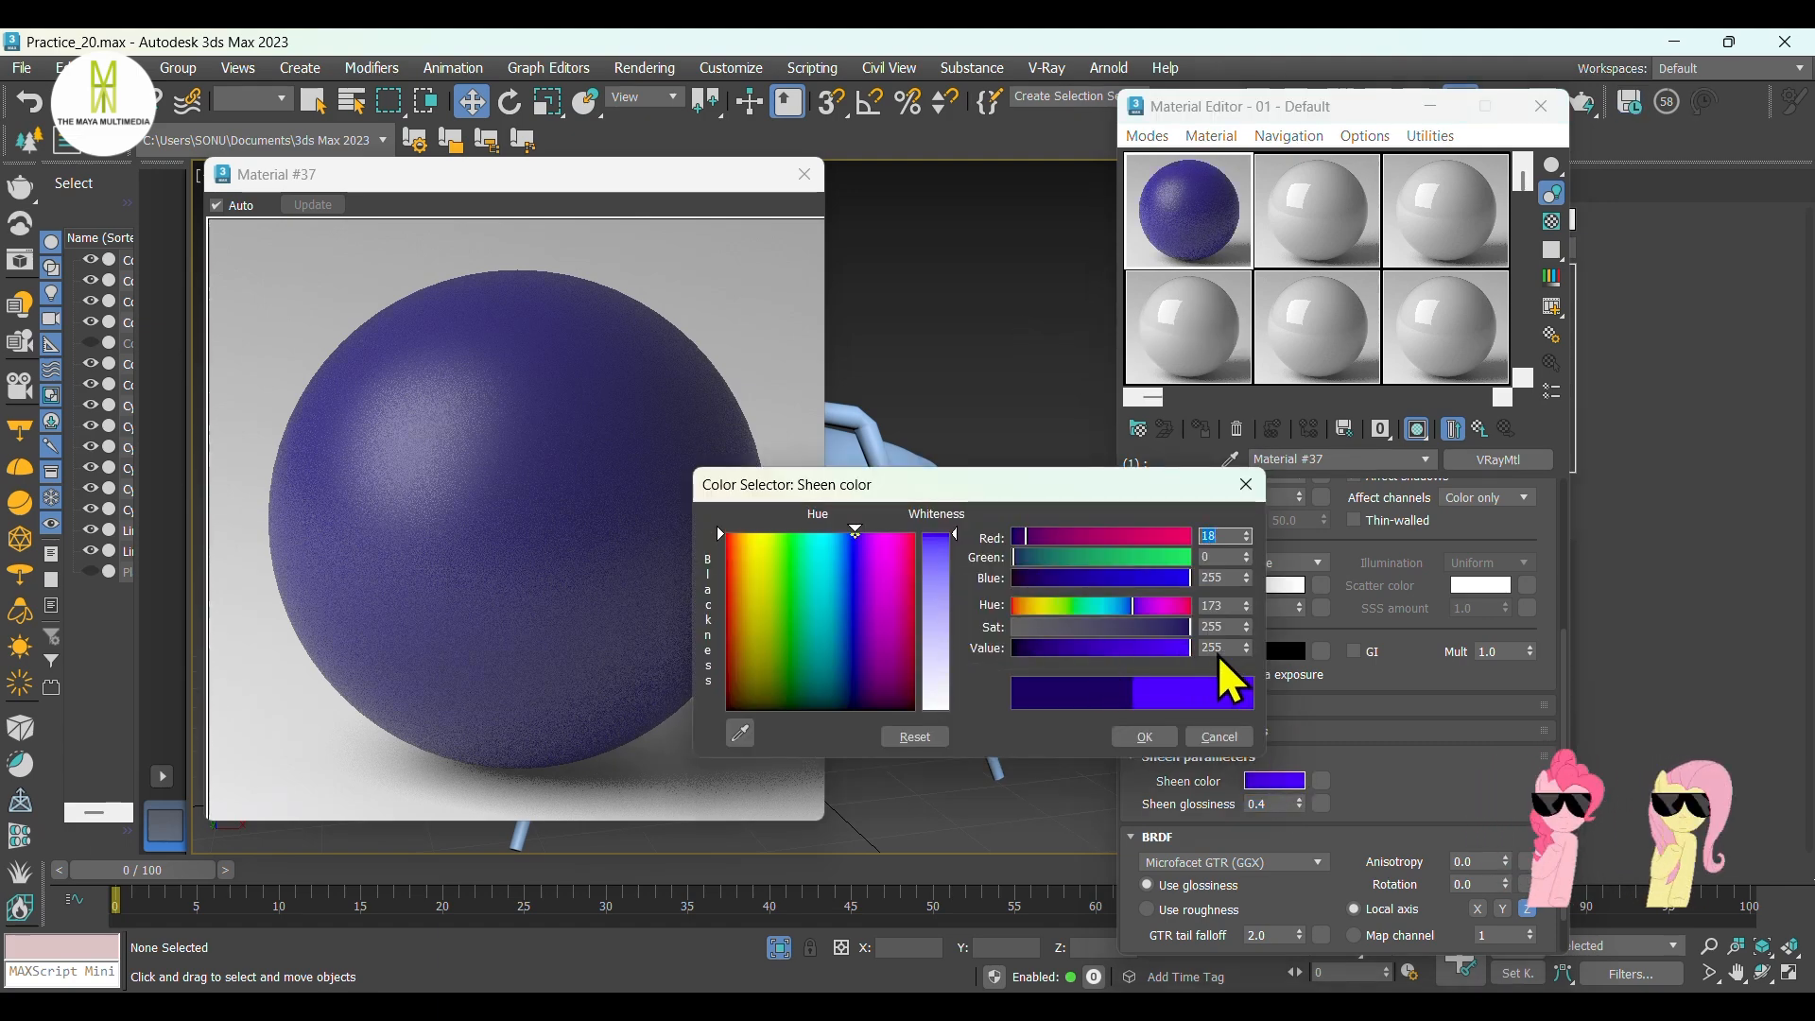
left_click(1144, 737)
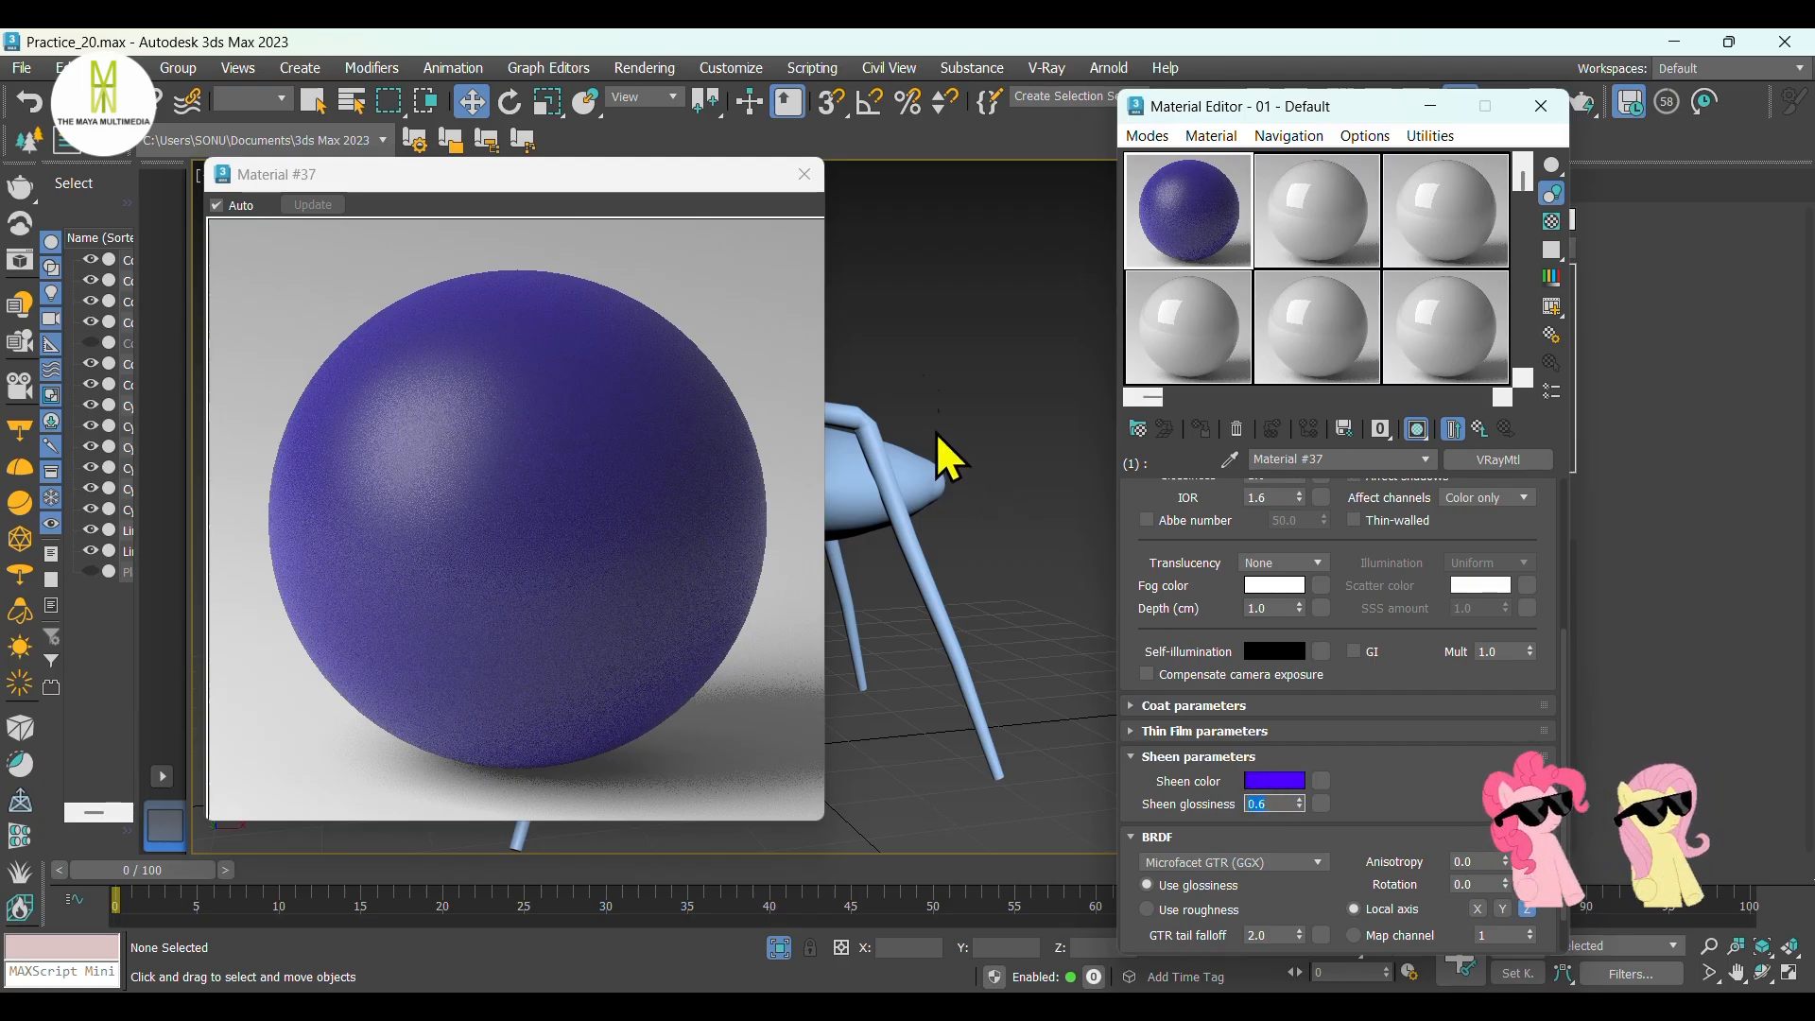
left_click(806, 175)
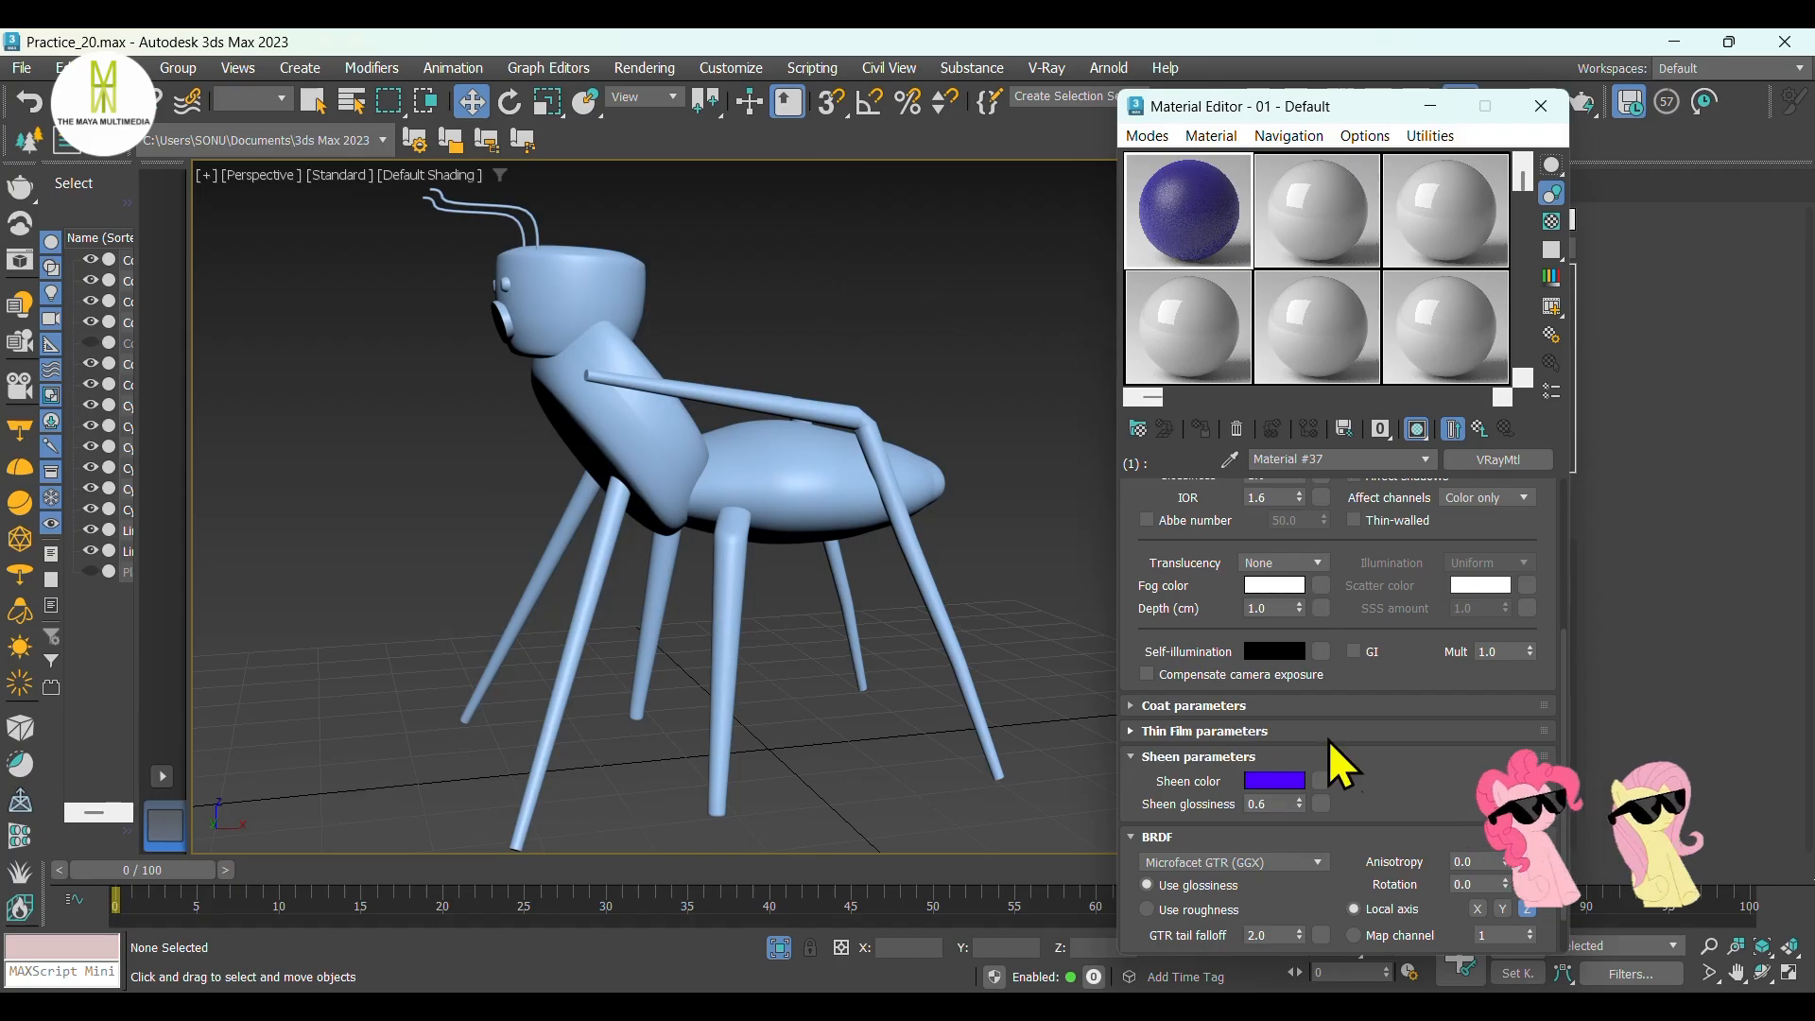
Assign a VRayNormalMap to the material's bump map slot.
left_click_drag(1564, 757, 1536, 577)
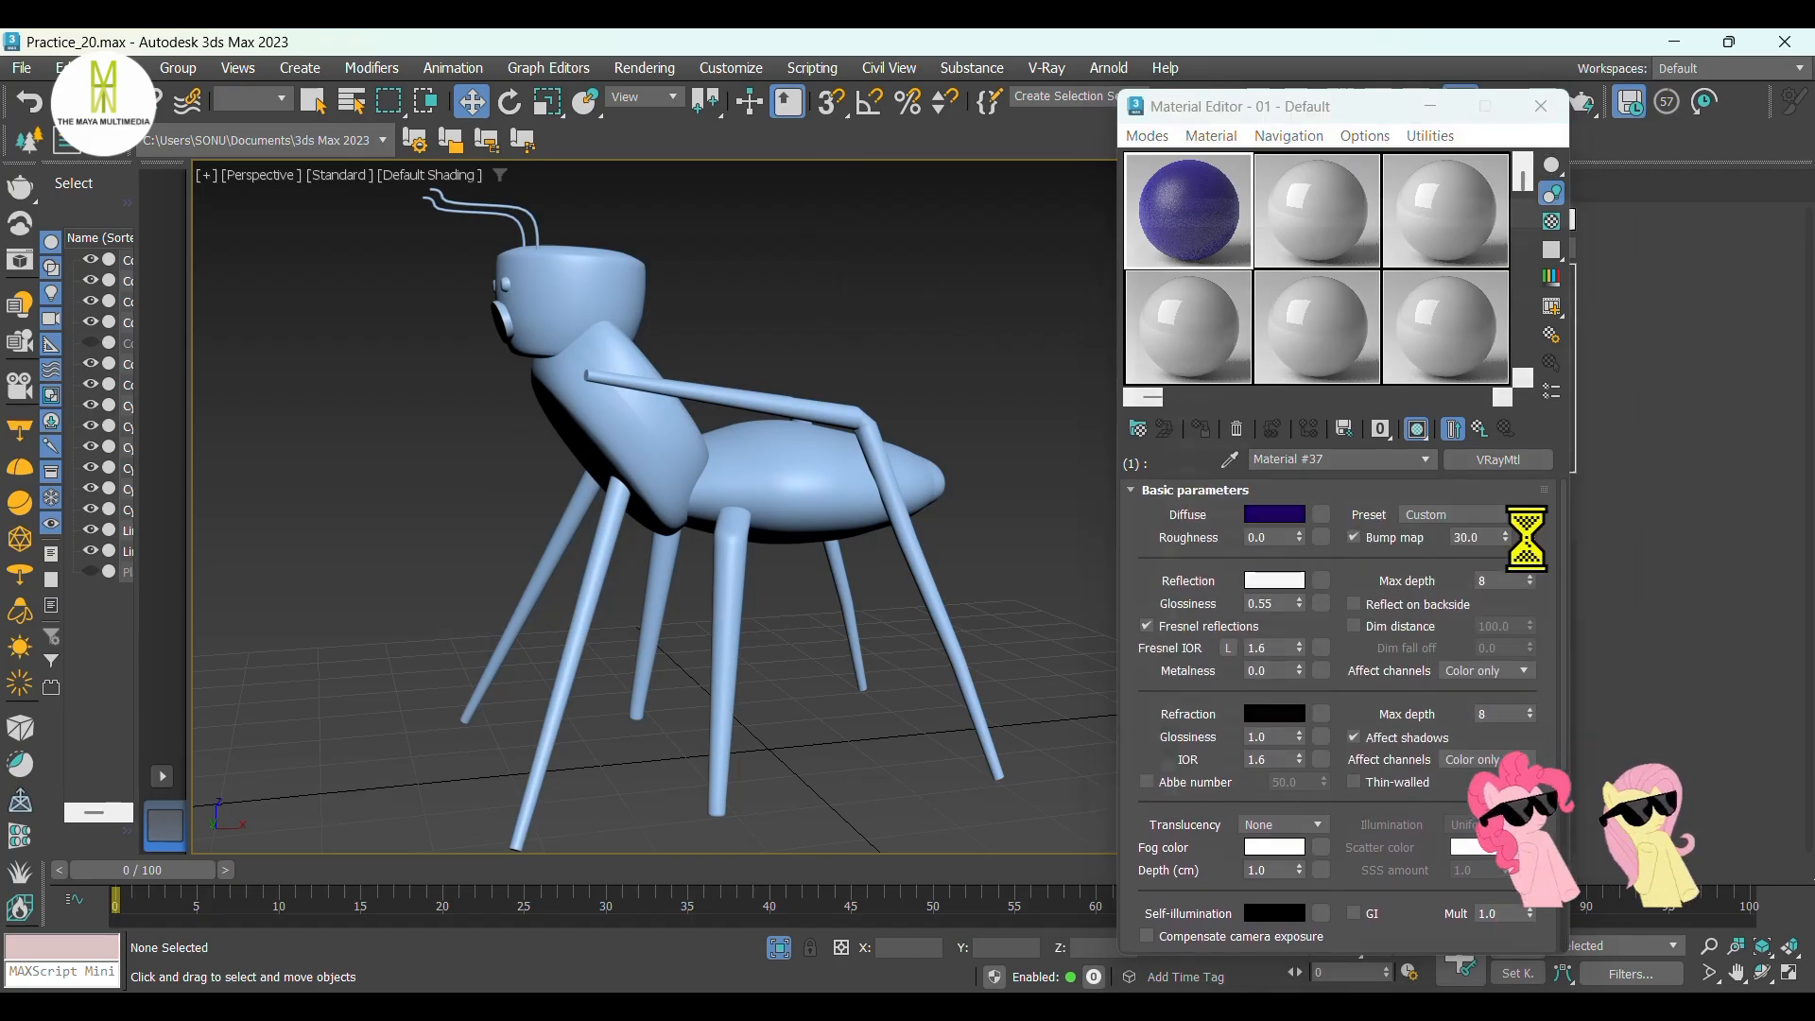
scroll(1314, 643, "down", 5)
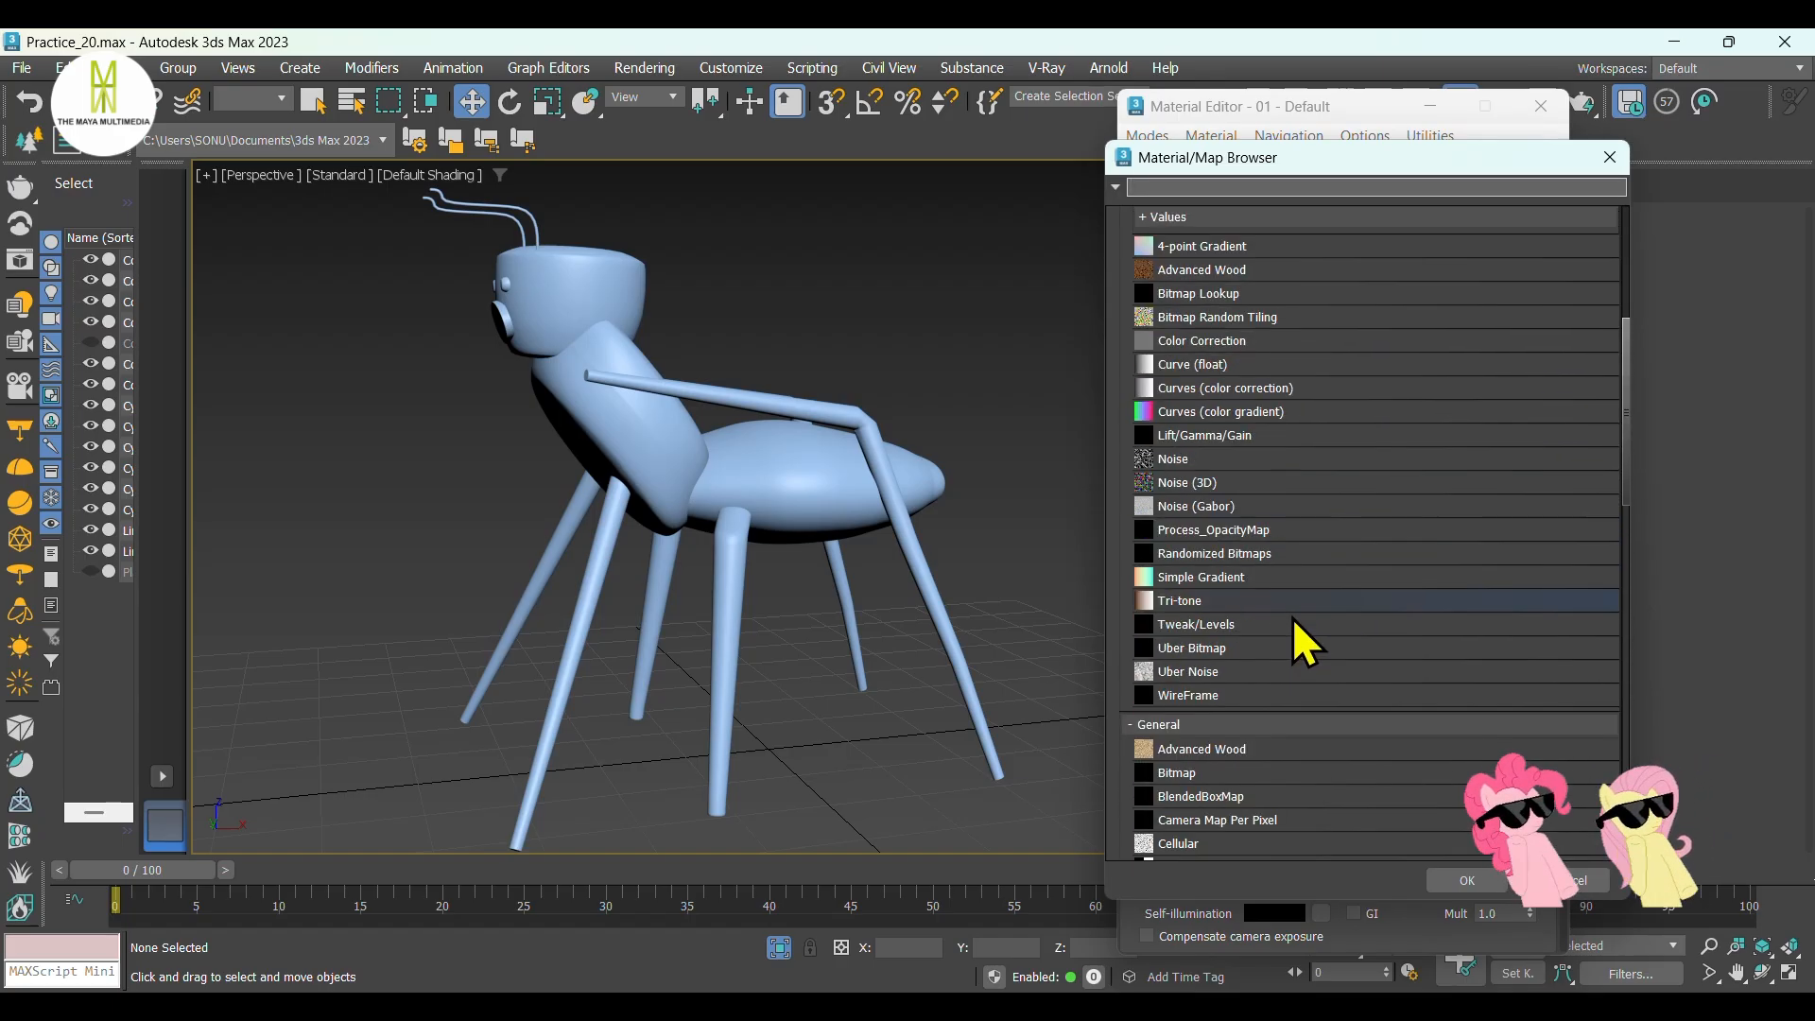
scroll(1291, 616, "down", 3)
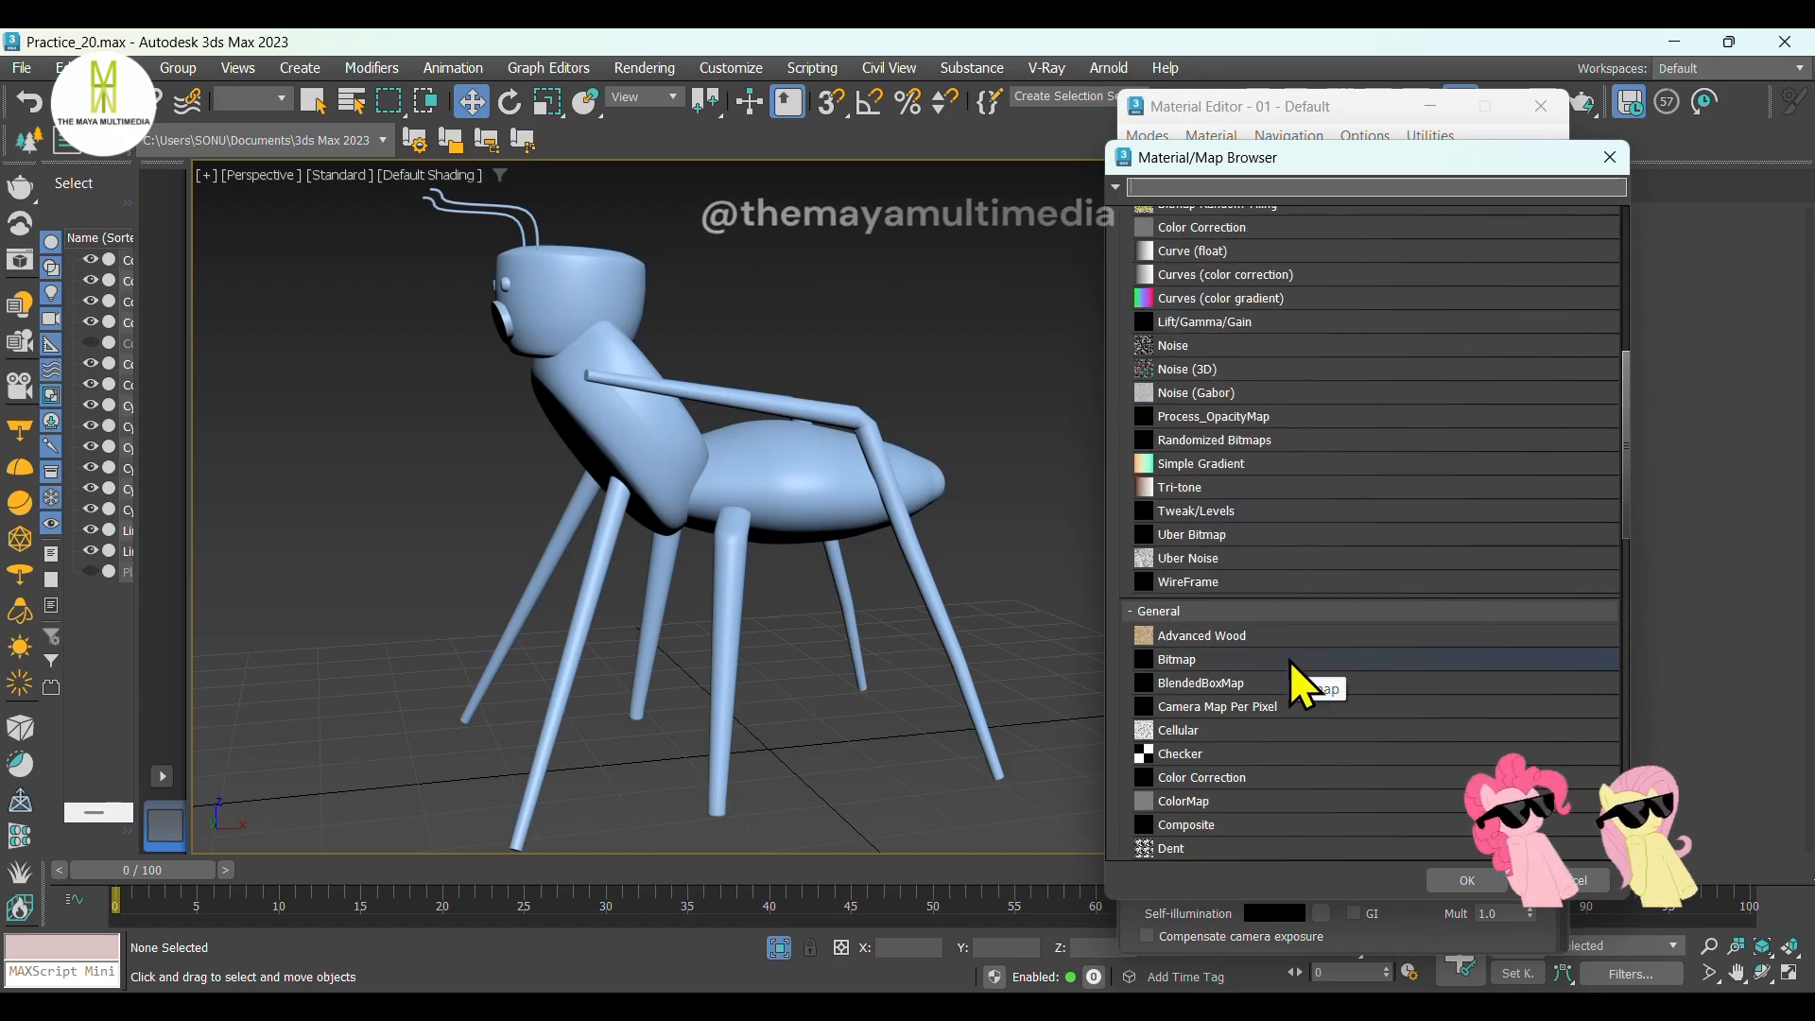
scroll(1292, 662, "down", 4)
scroll(1292, 656, "up", 1)
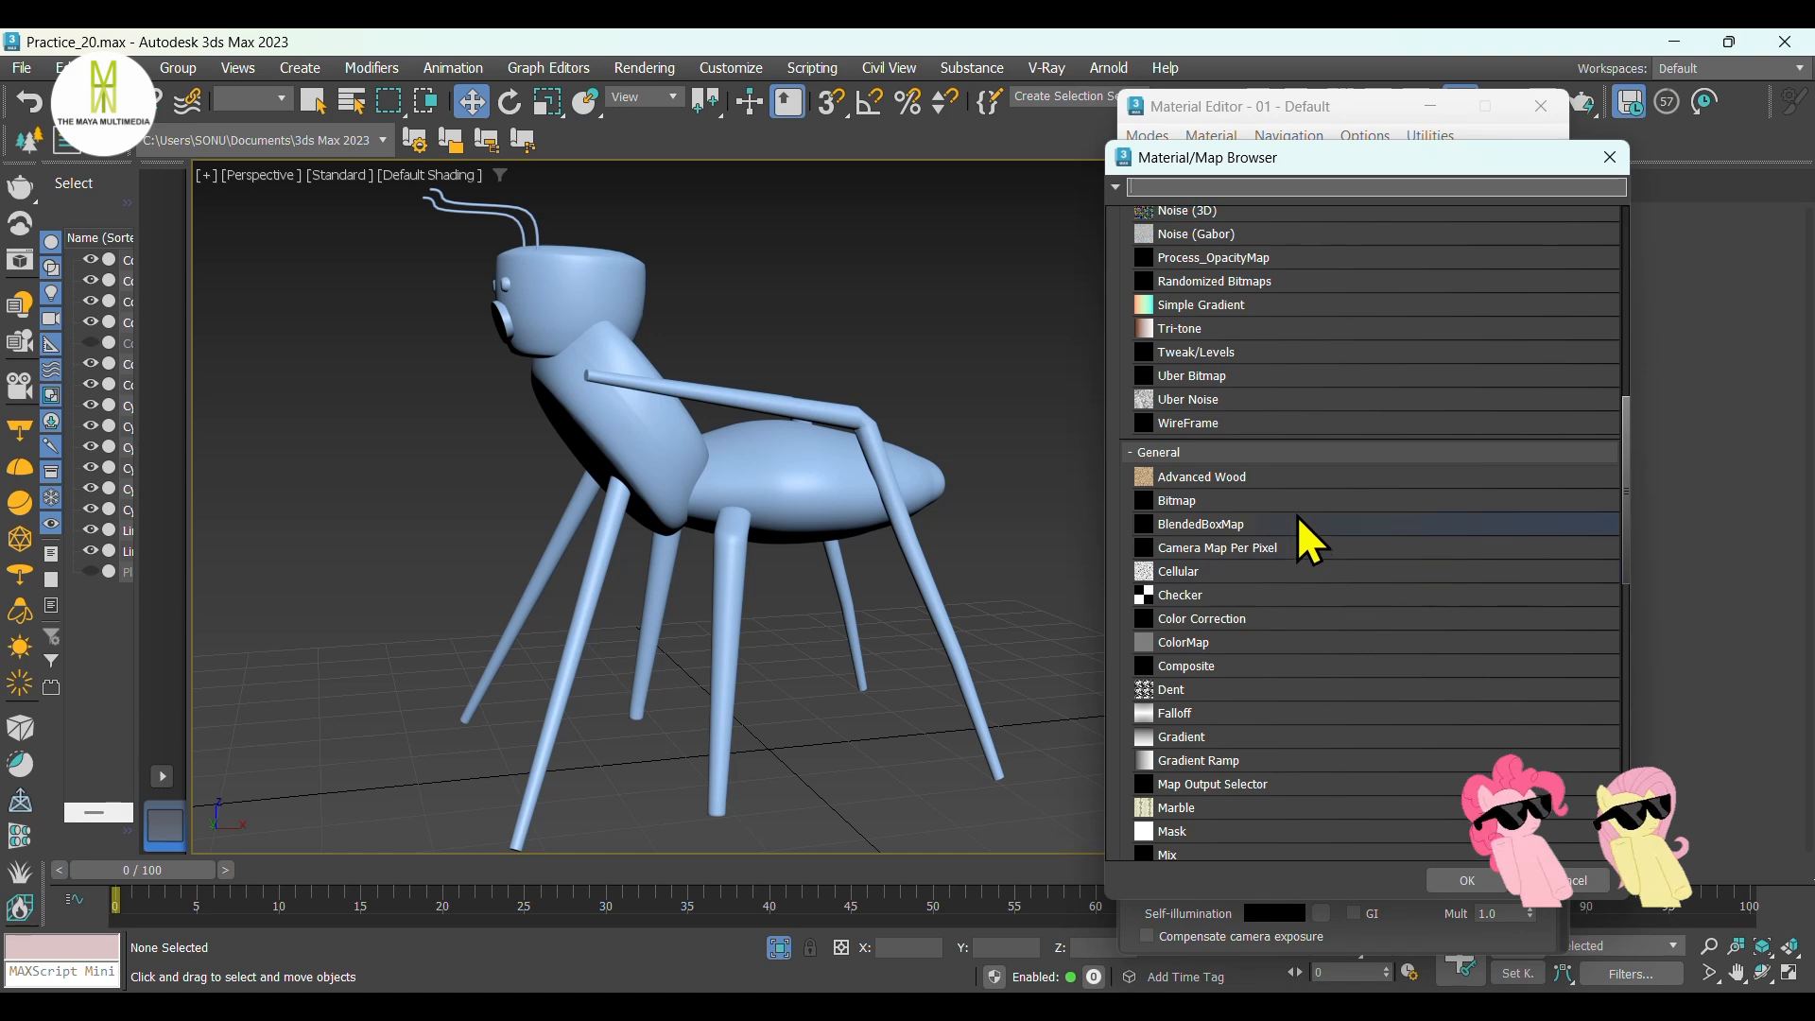
scroll(1324, 699, "down", 6)
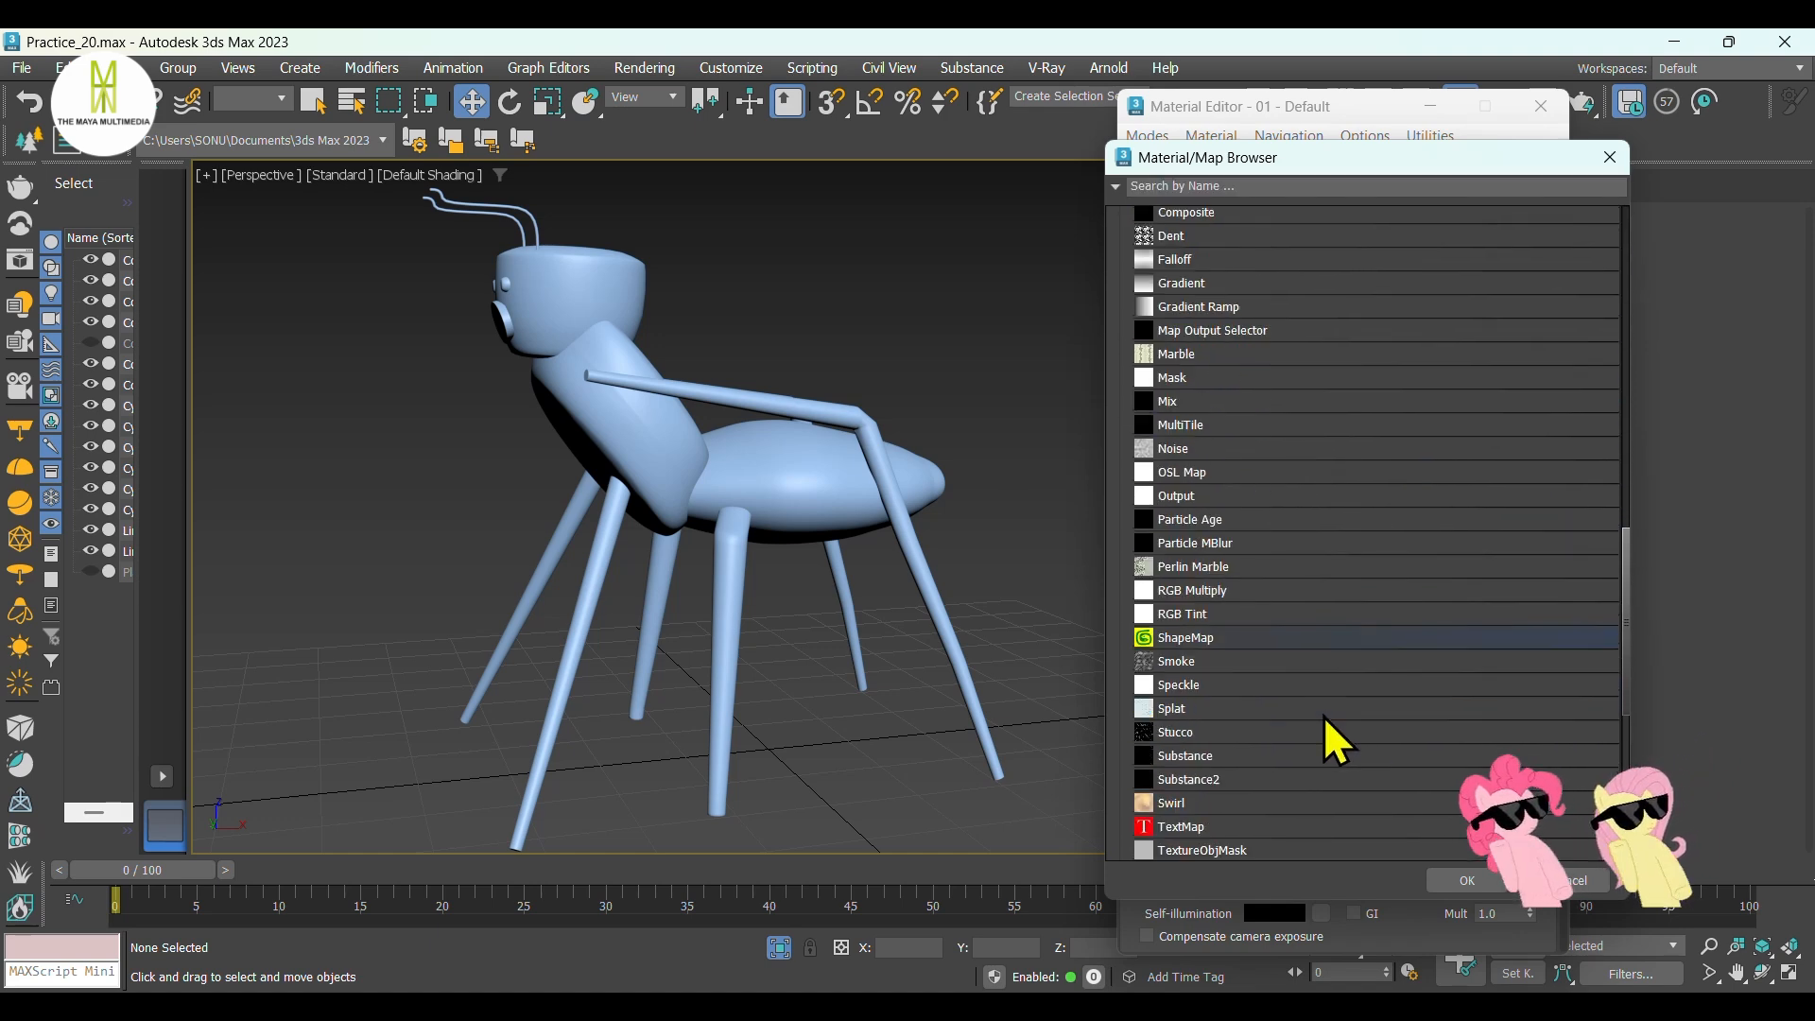
scroll(1326, 737, "down", 5)
left_click(1138, 754)
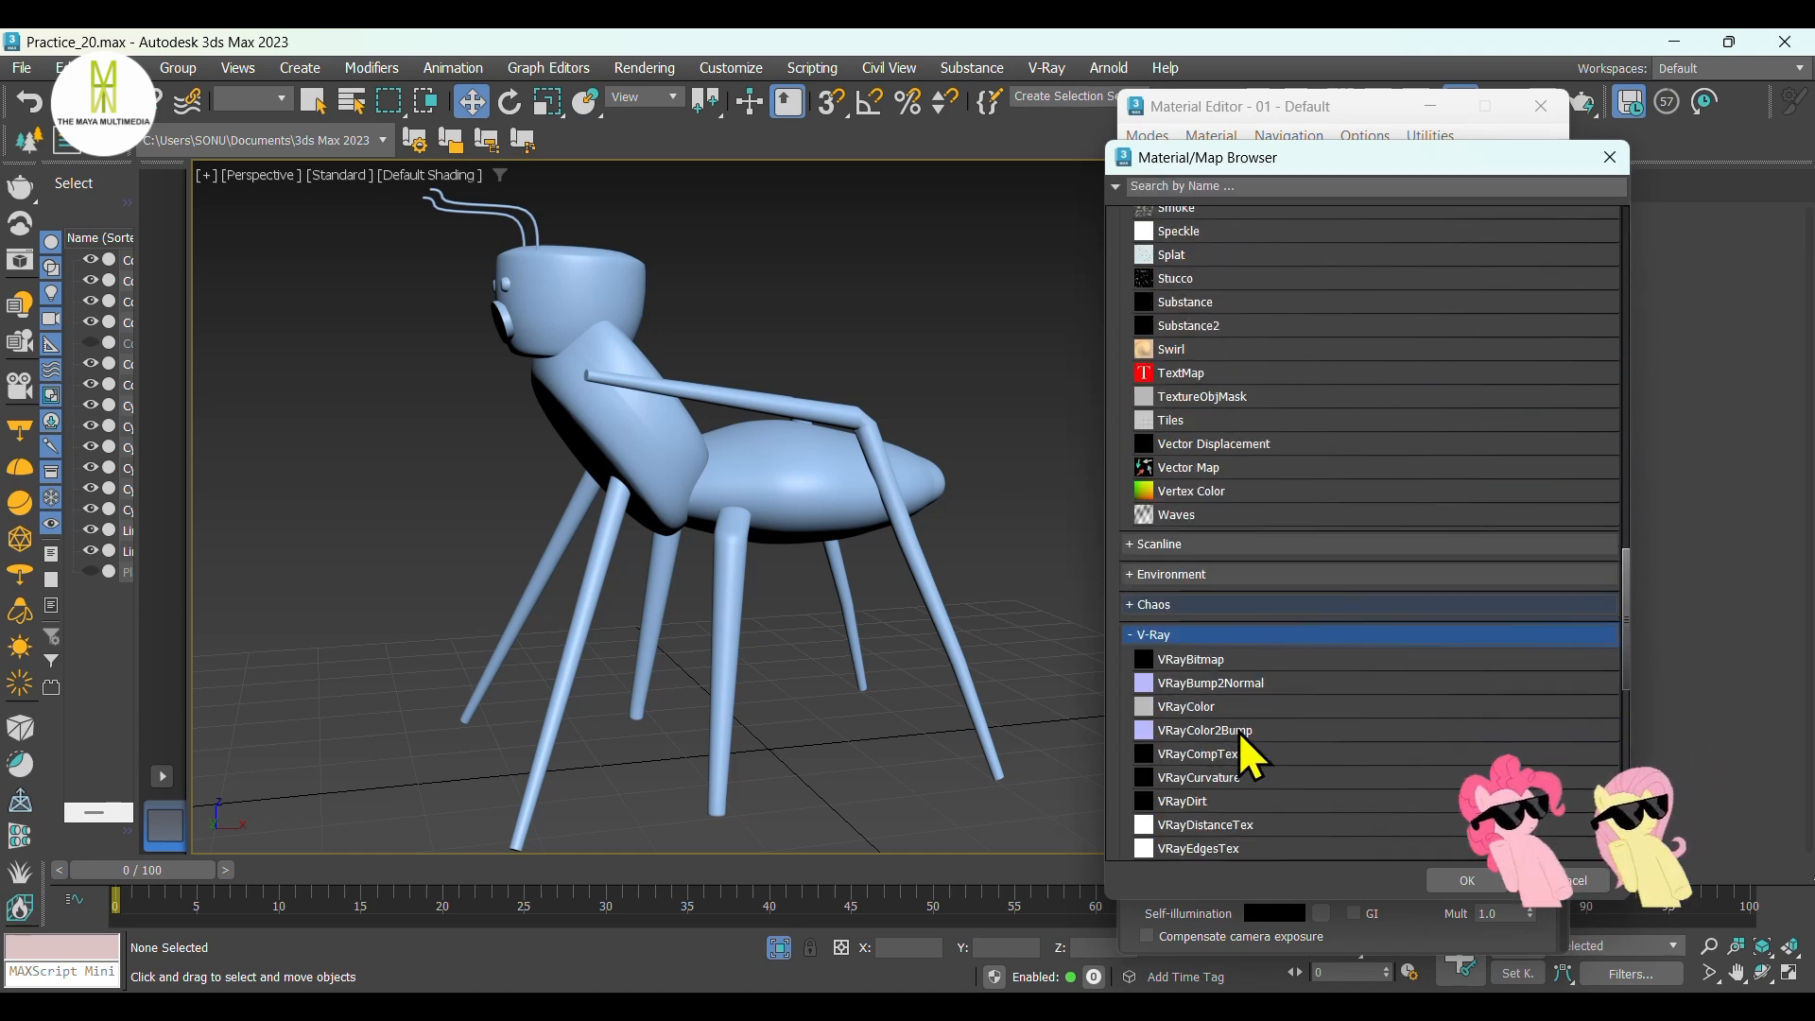
scroll(1241, 747, "down", 4)
left_click(1245, 789)
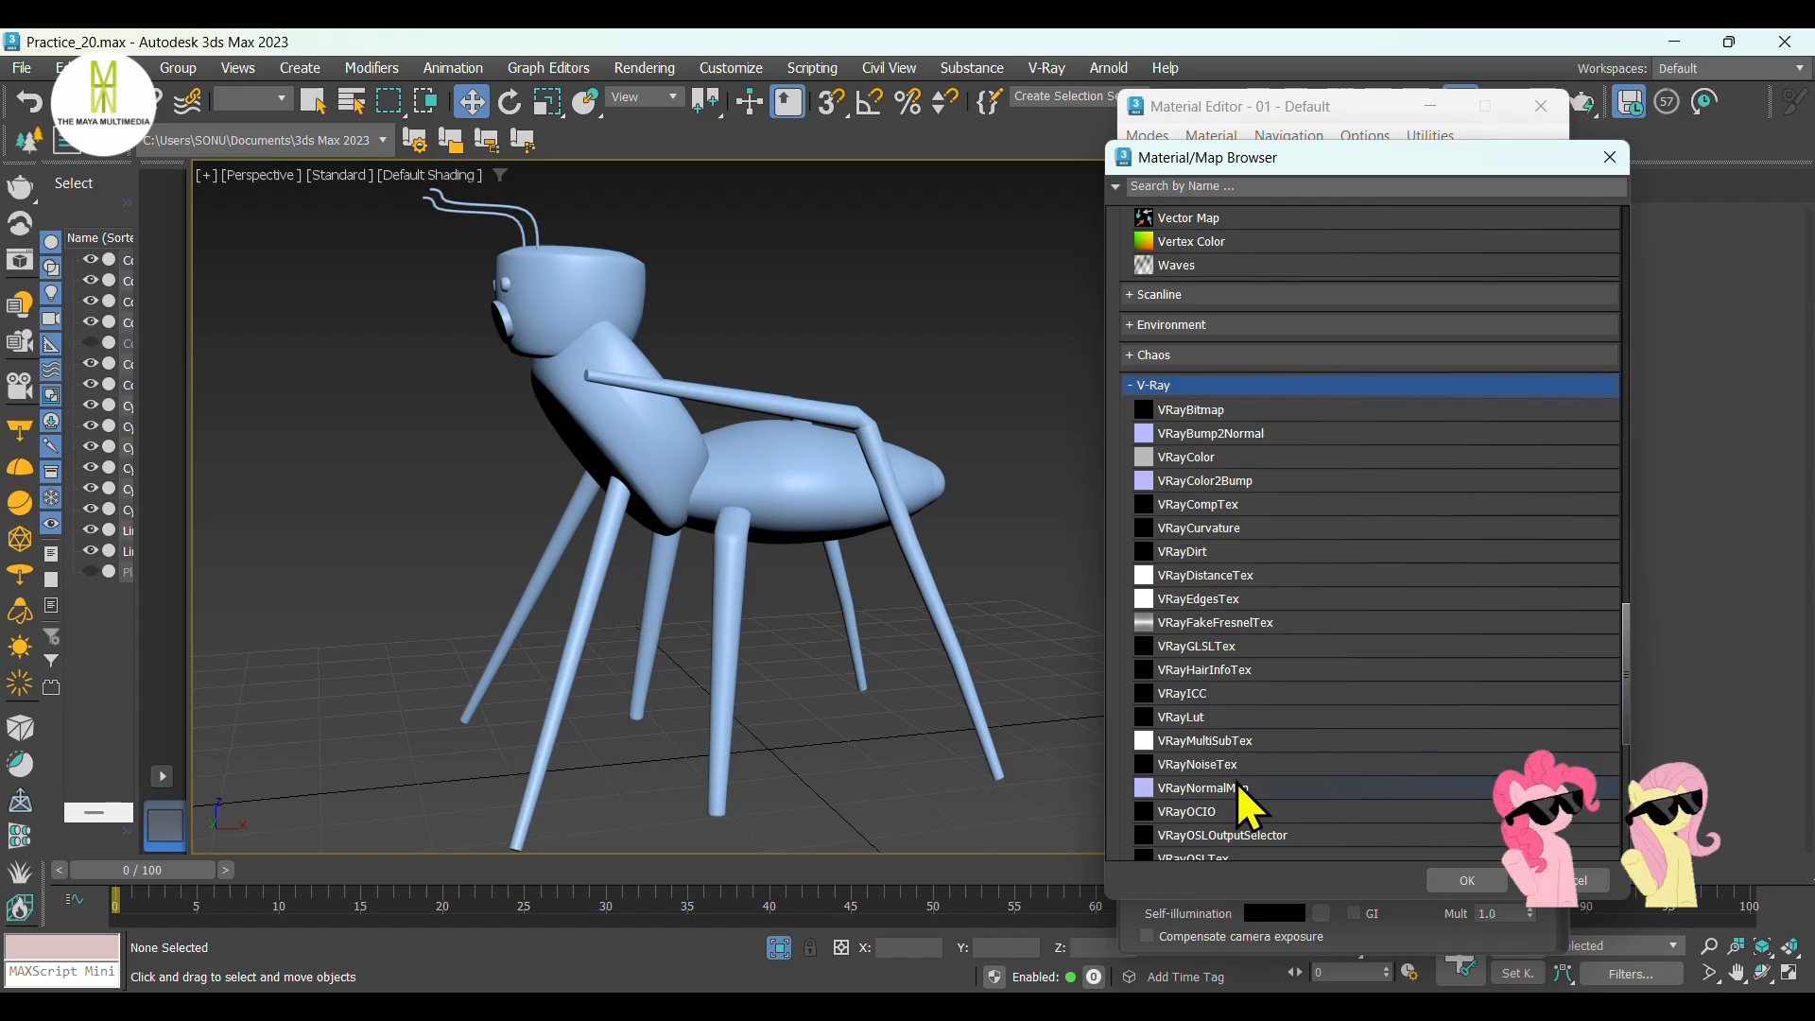
left_click(1447, 877)
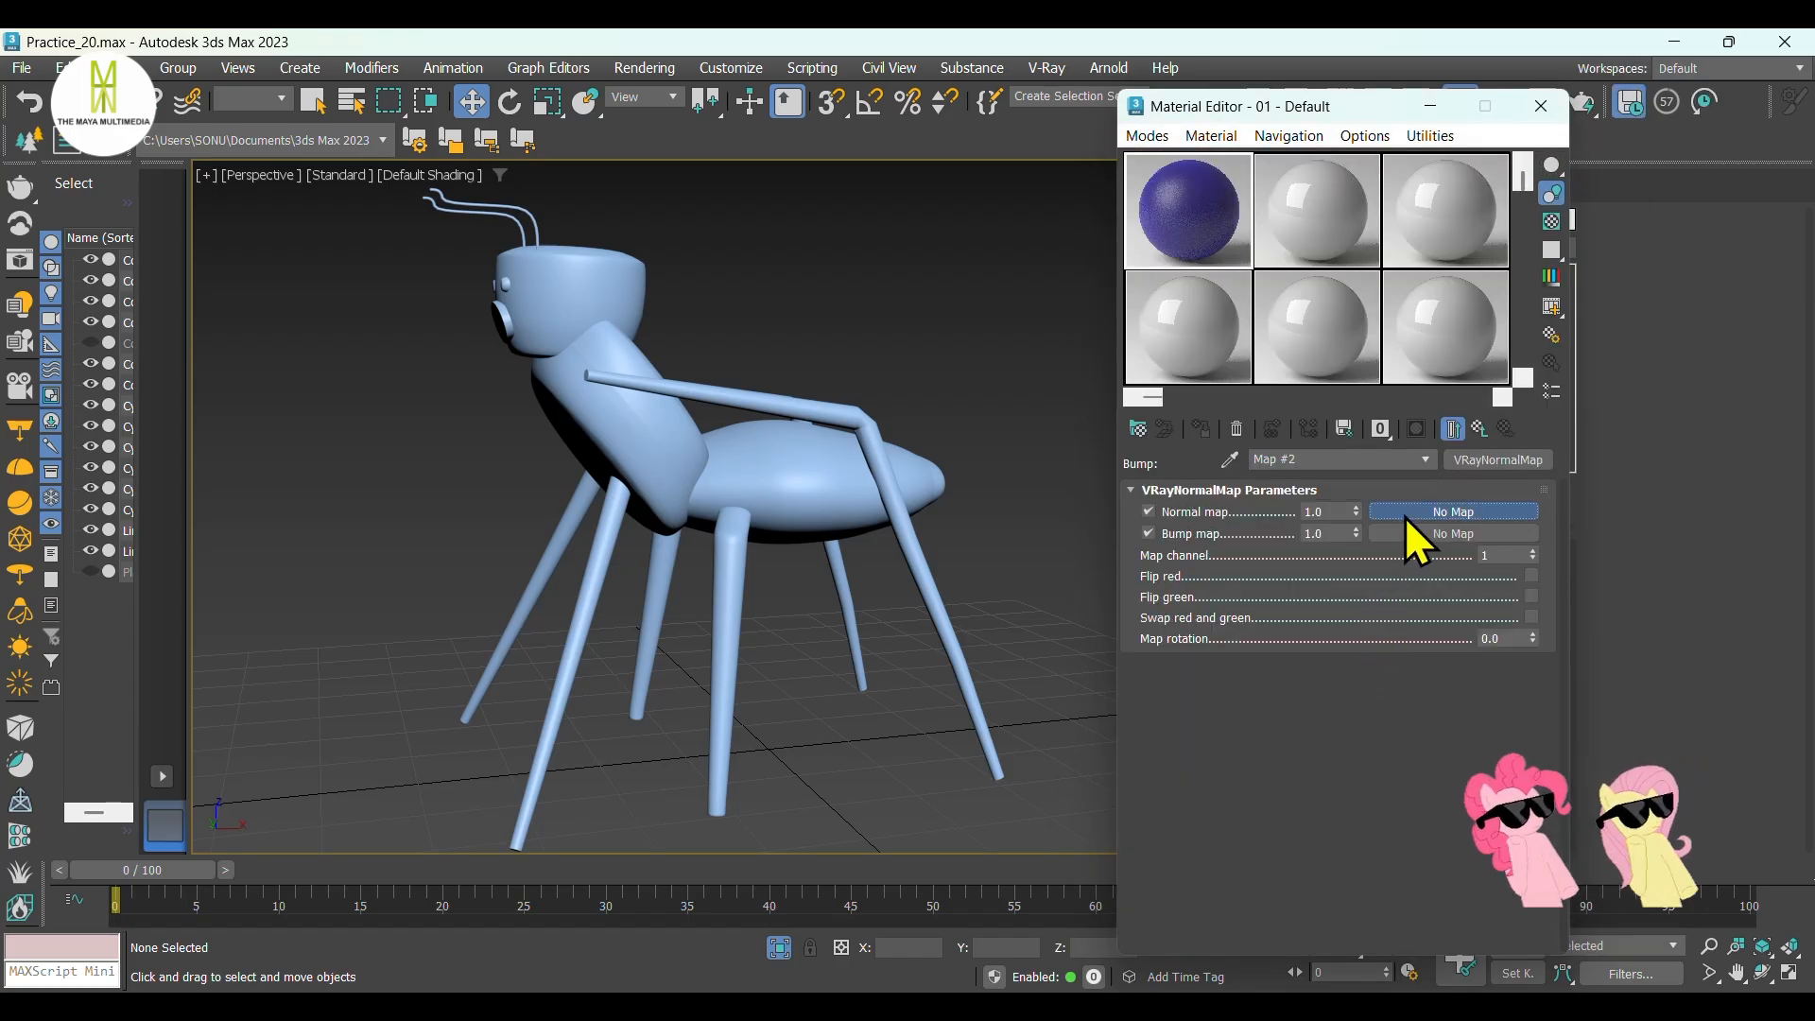
Load the bitmap velour_velvet_nor_gl_4k from the velour_velvet_4k textures folder into the VRayNormalMap's normal map slot.
left_click(1407, 516)
scroll(1399, 539, "up", 5)
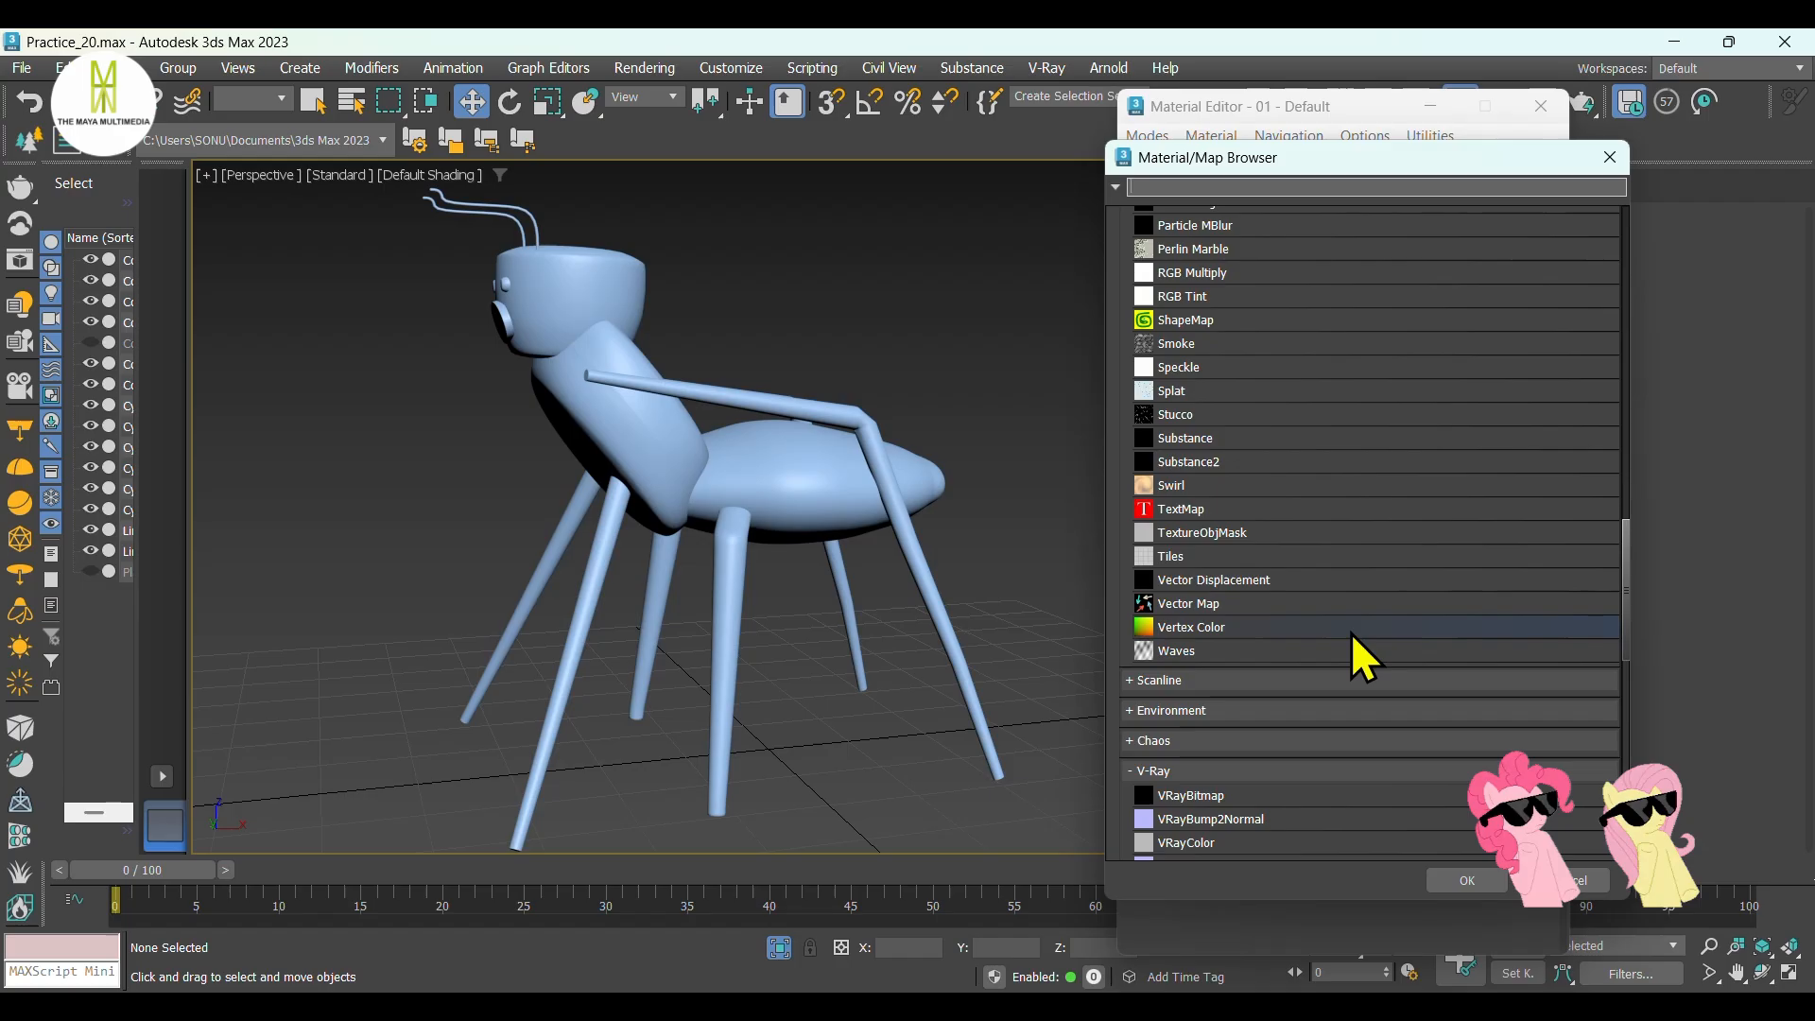
scroll(1352, 632, "up", 10)
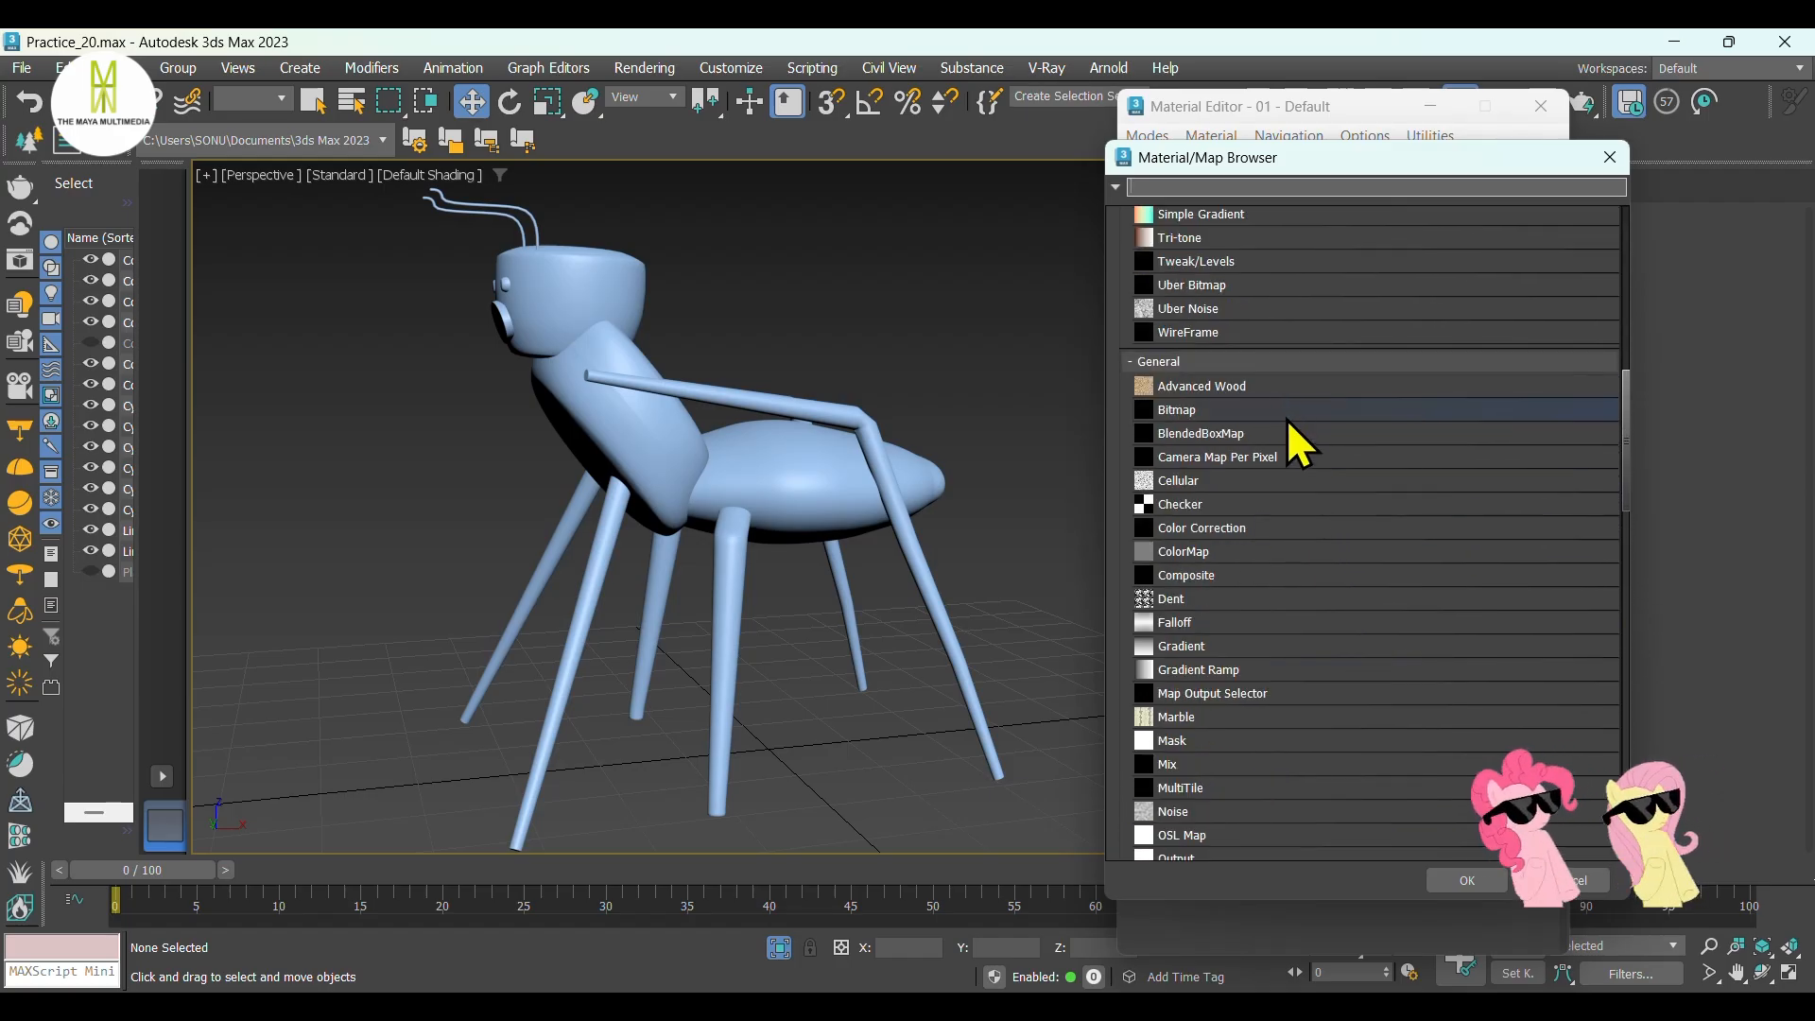
left_click(1477, 879)
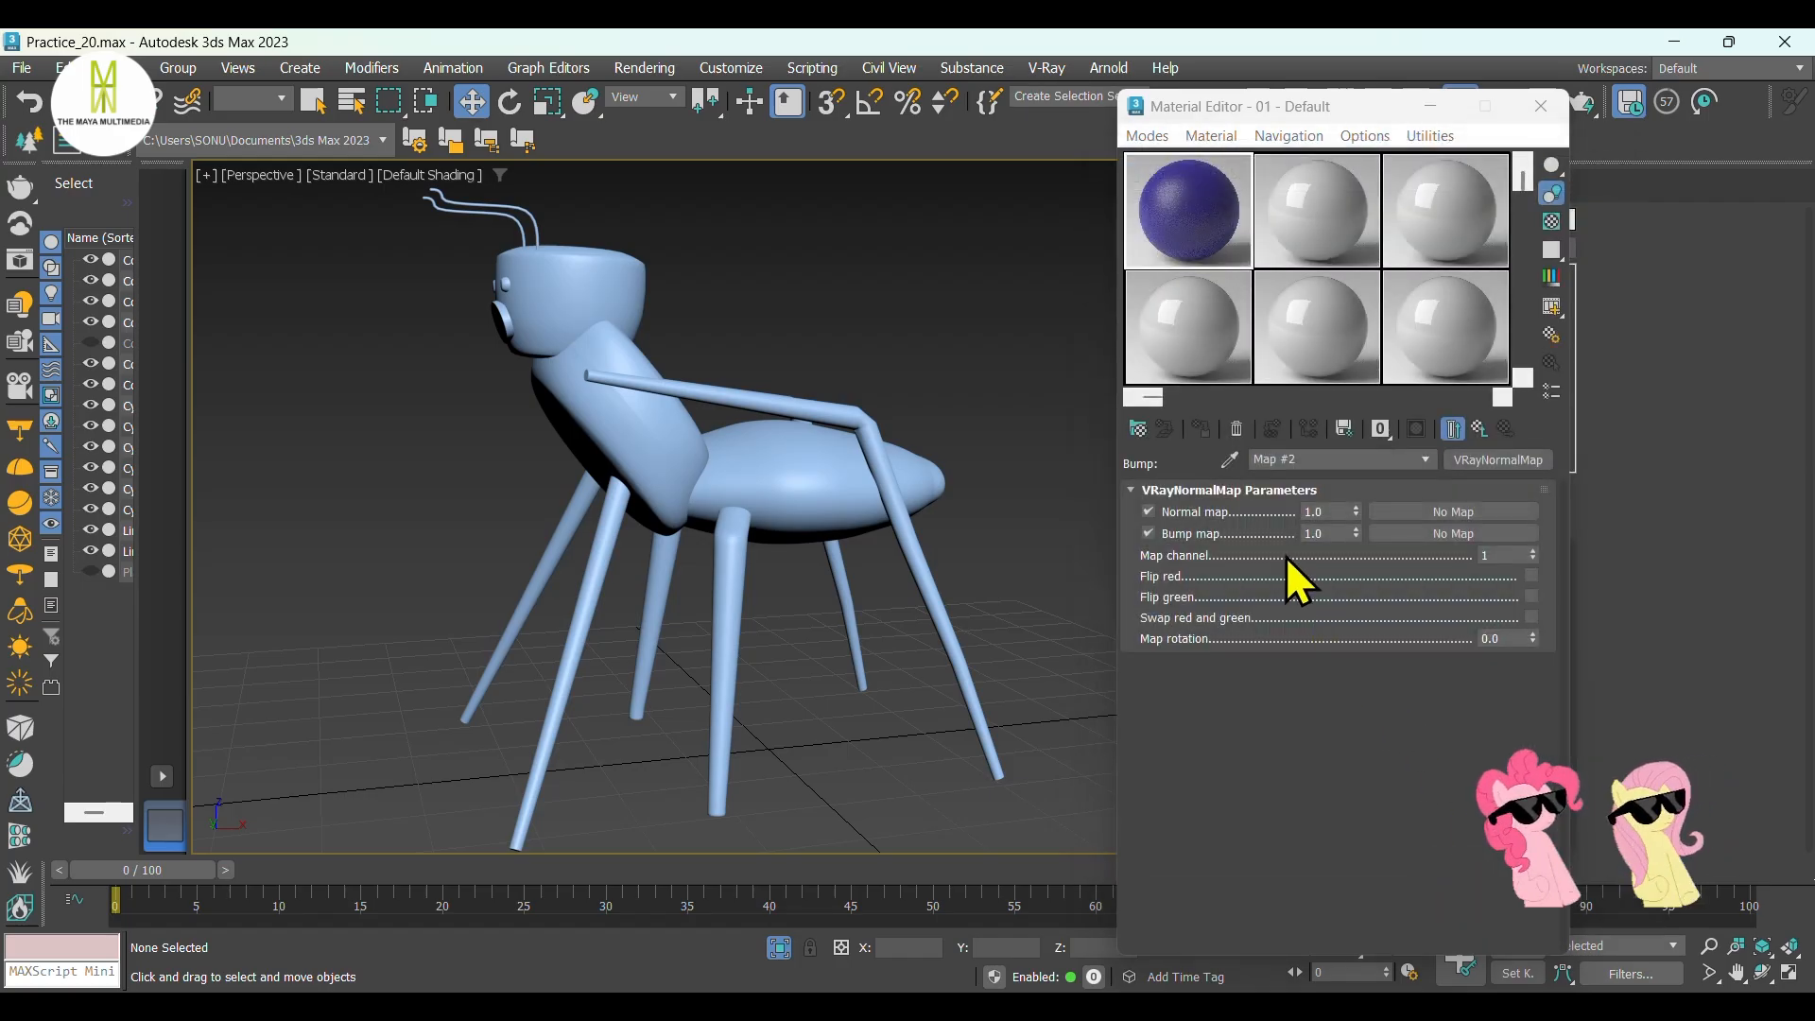
left_click(261, 380)
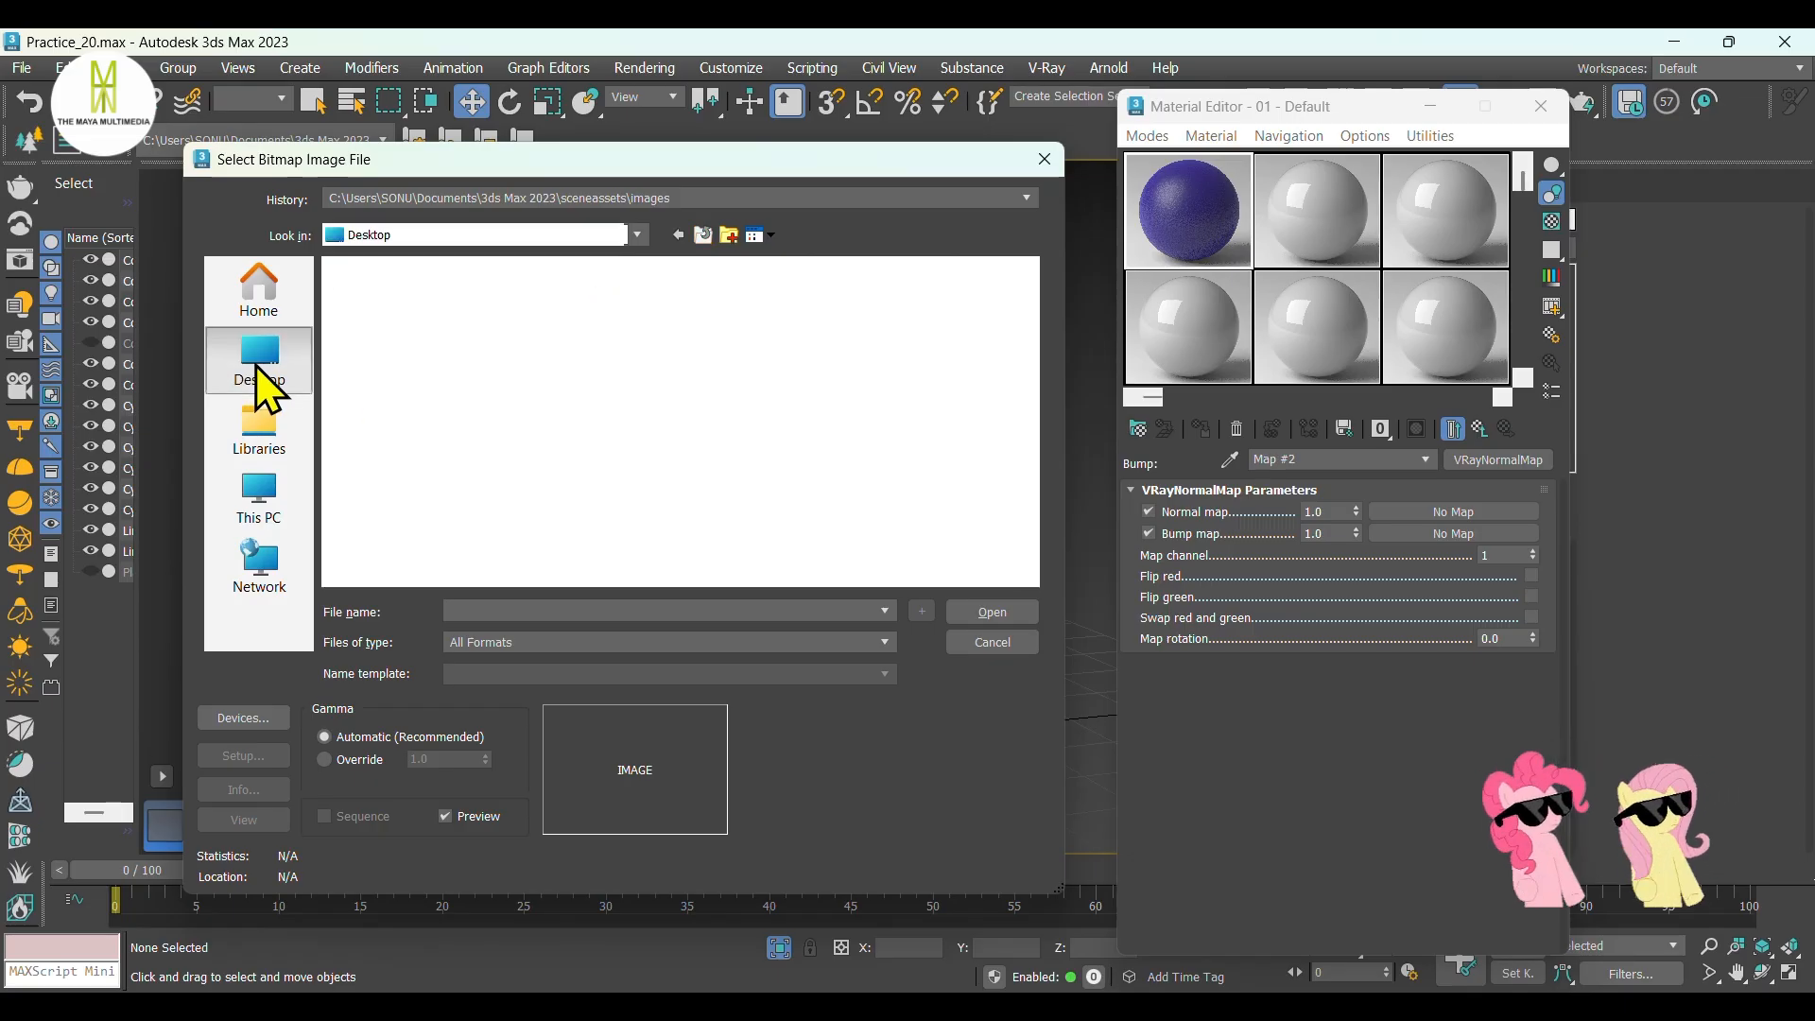
double_click(430, 415)
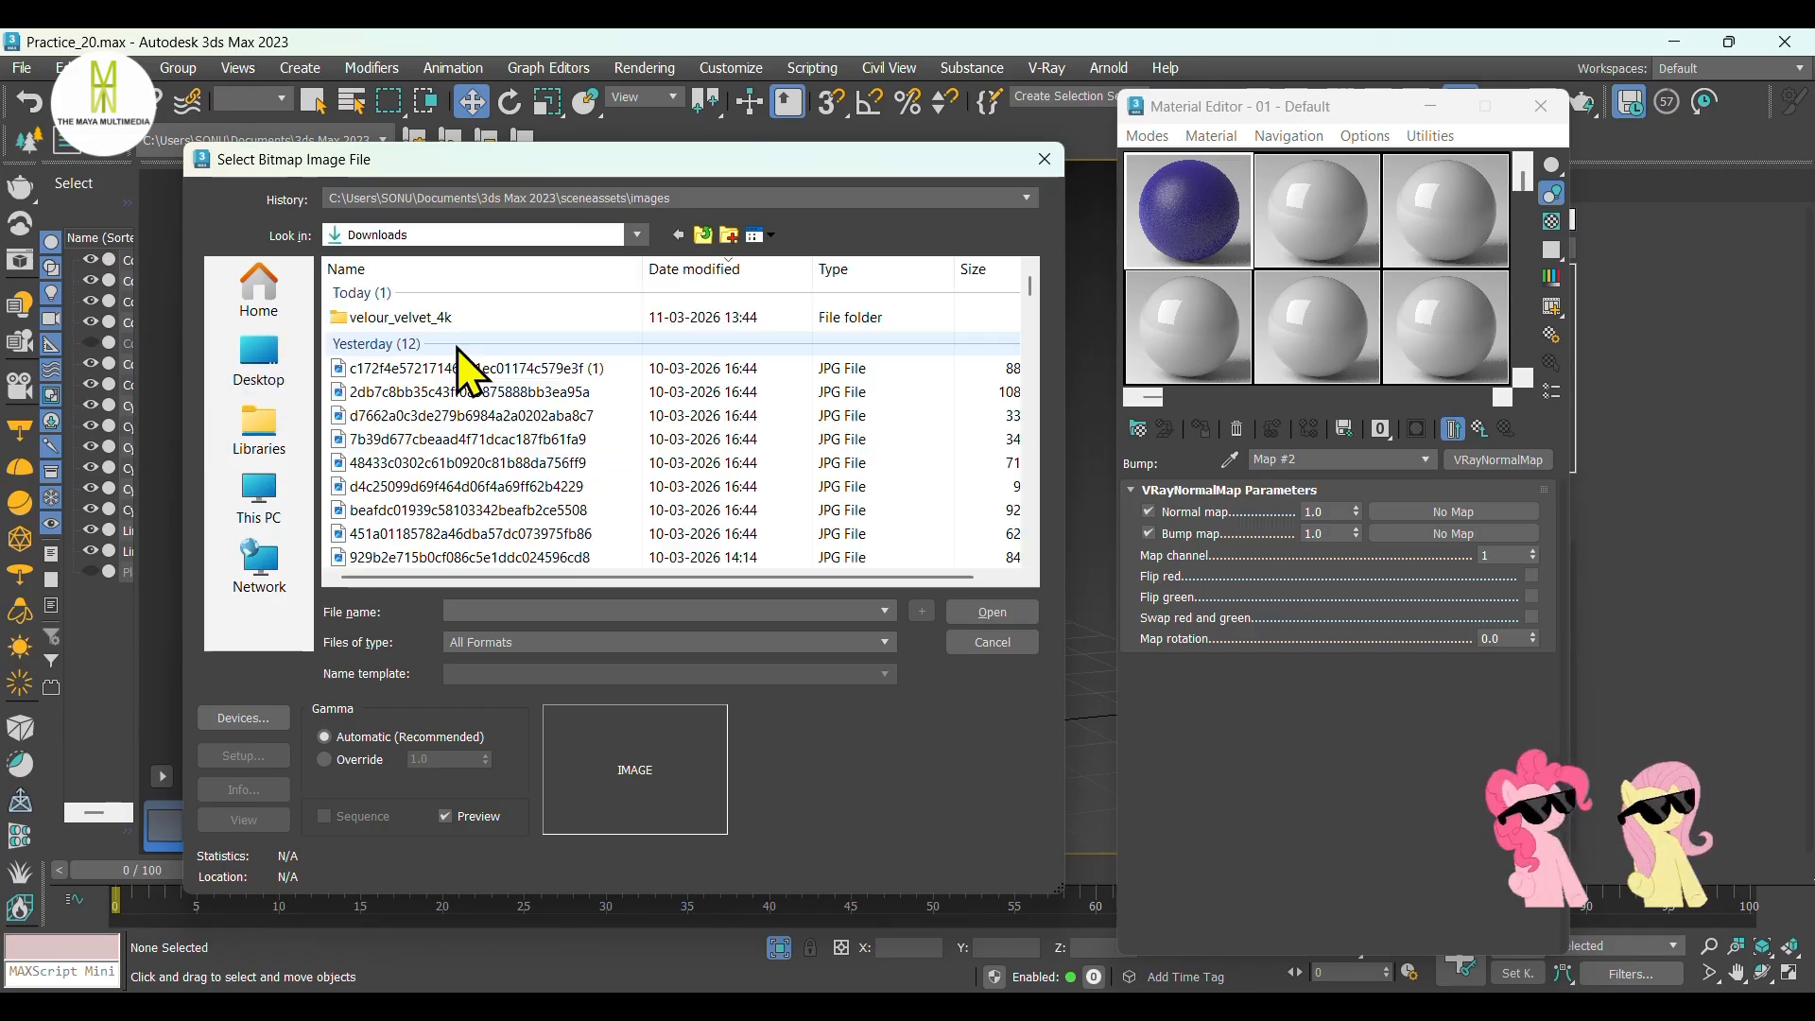
double_click(466, 317)
double_click(467, 319)
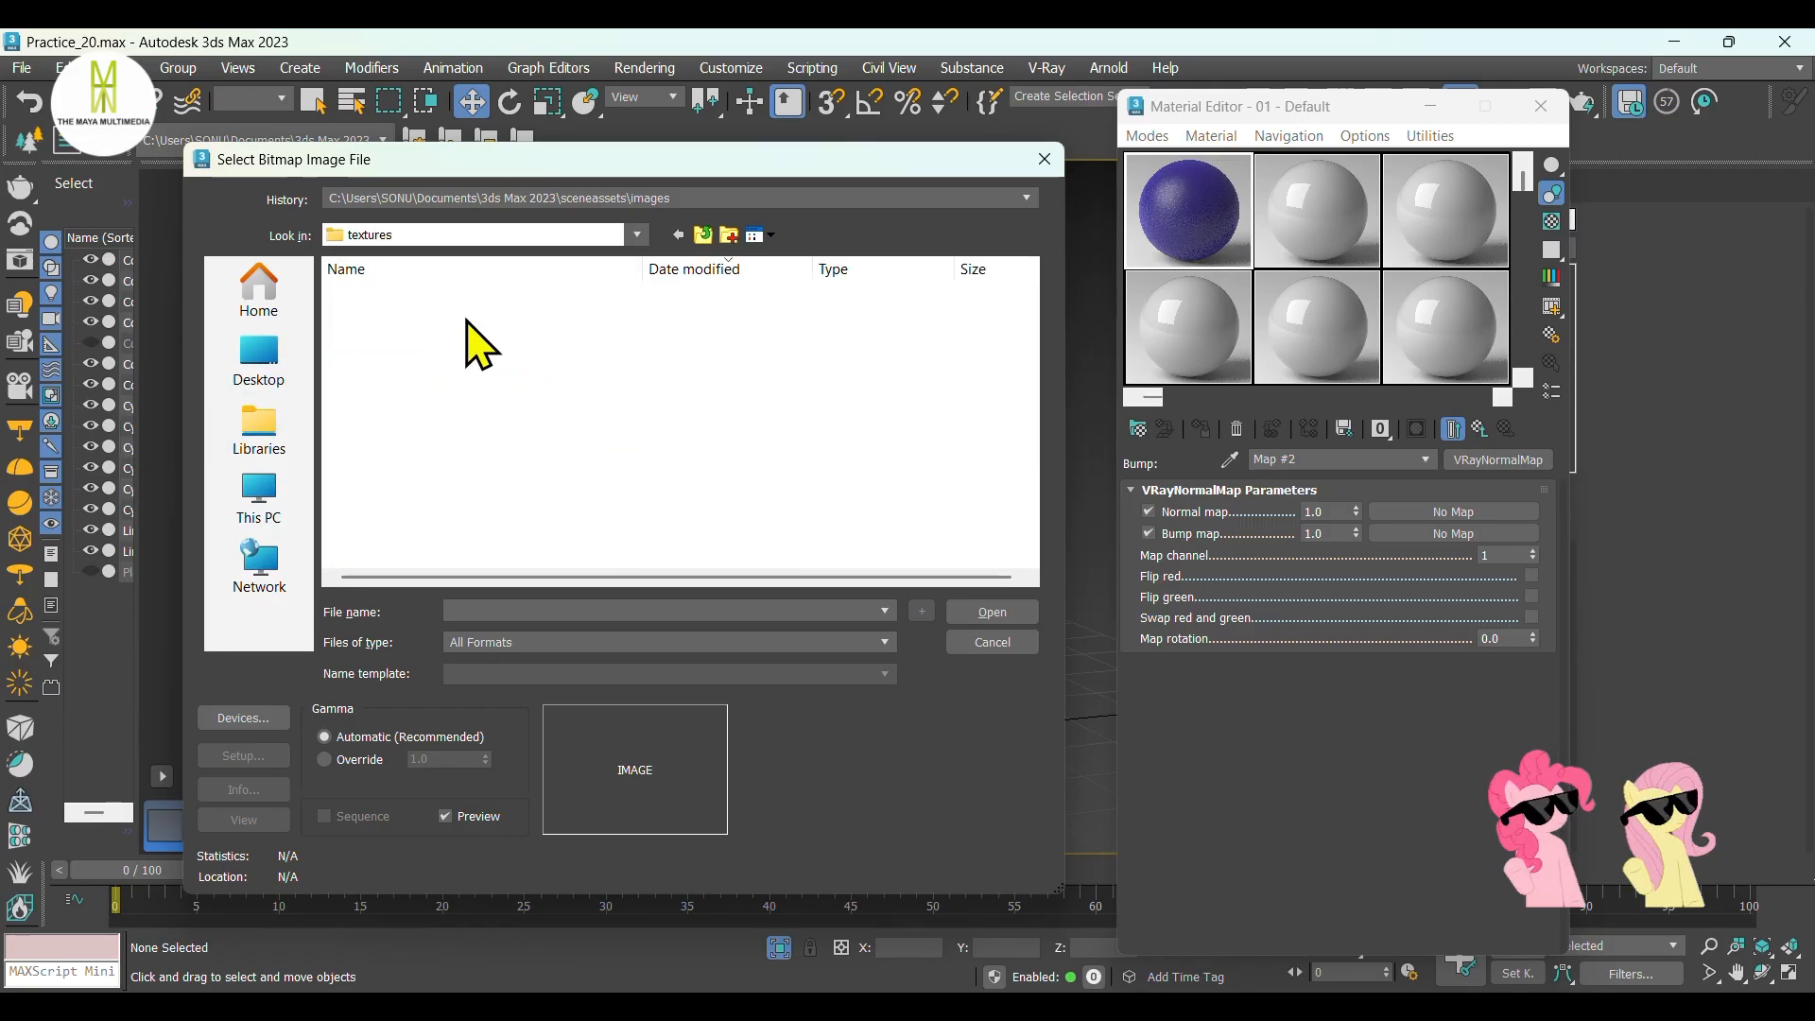
left_click(486, 341)
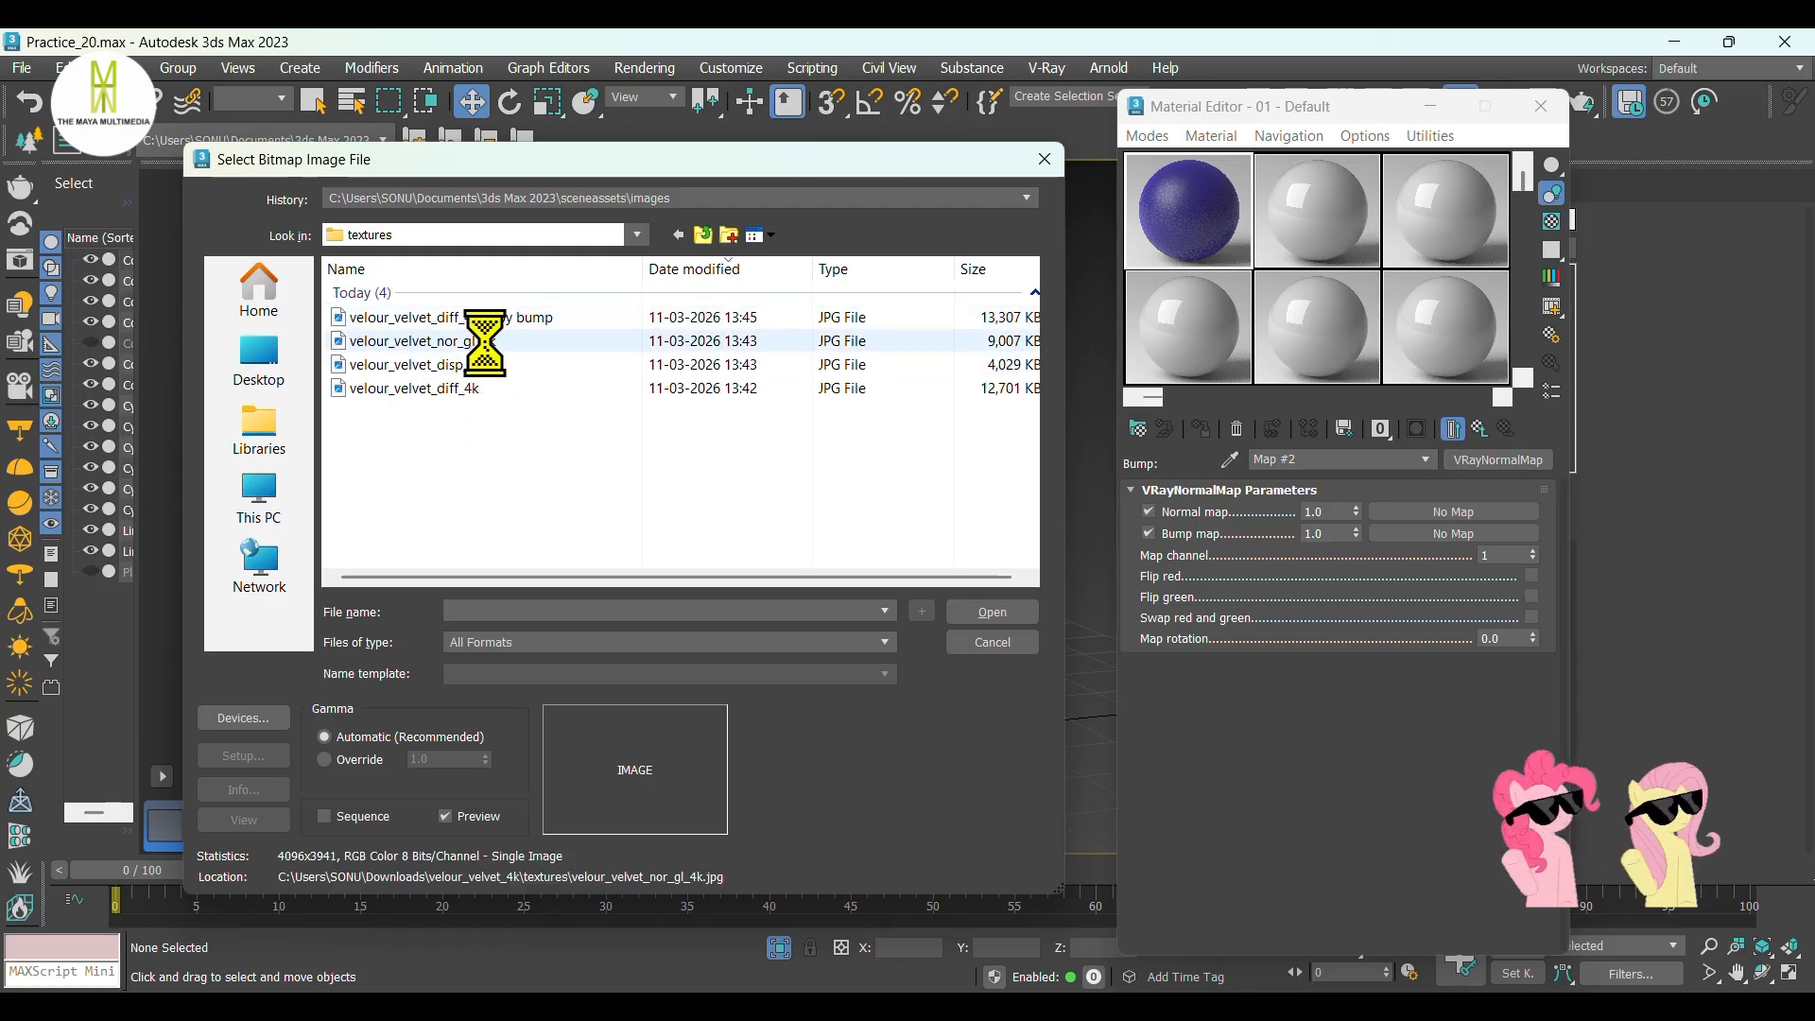
left_click(985, 611)
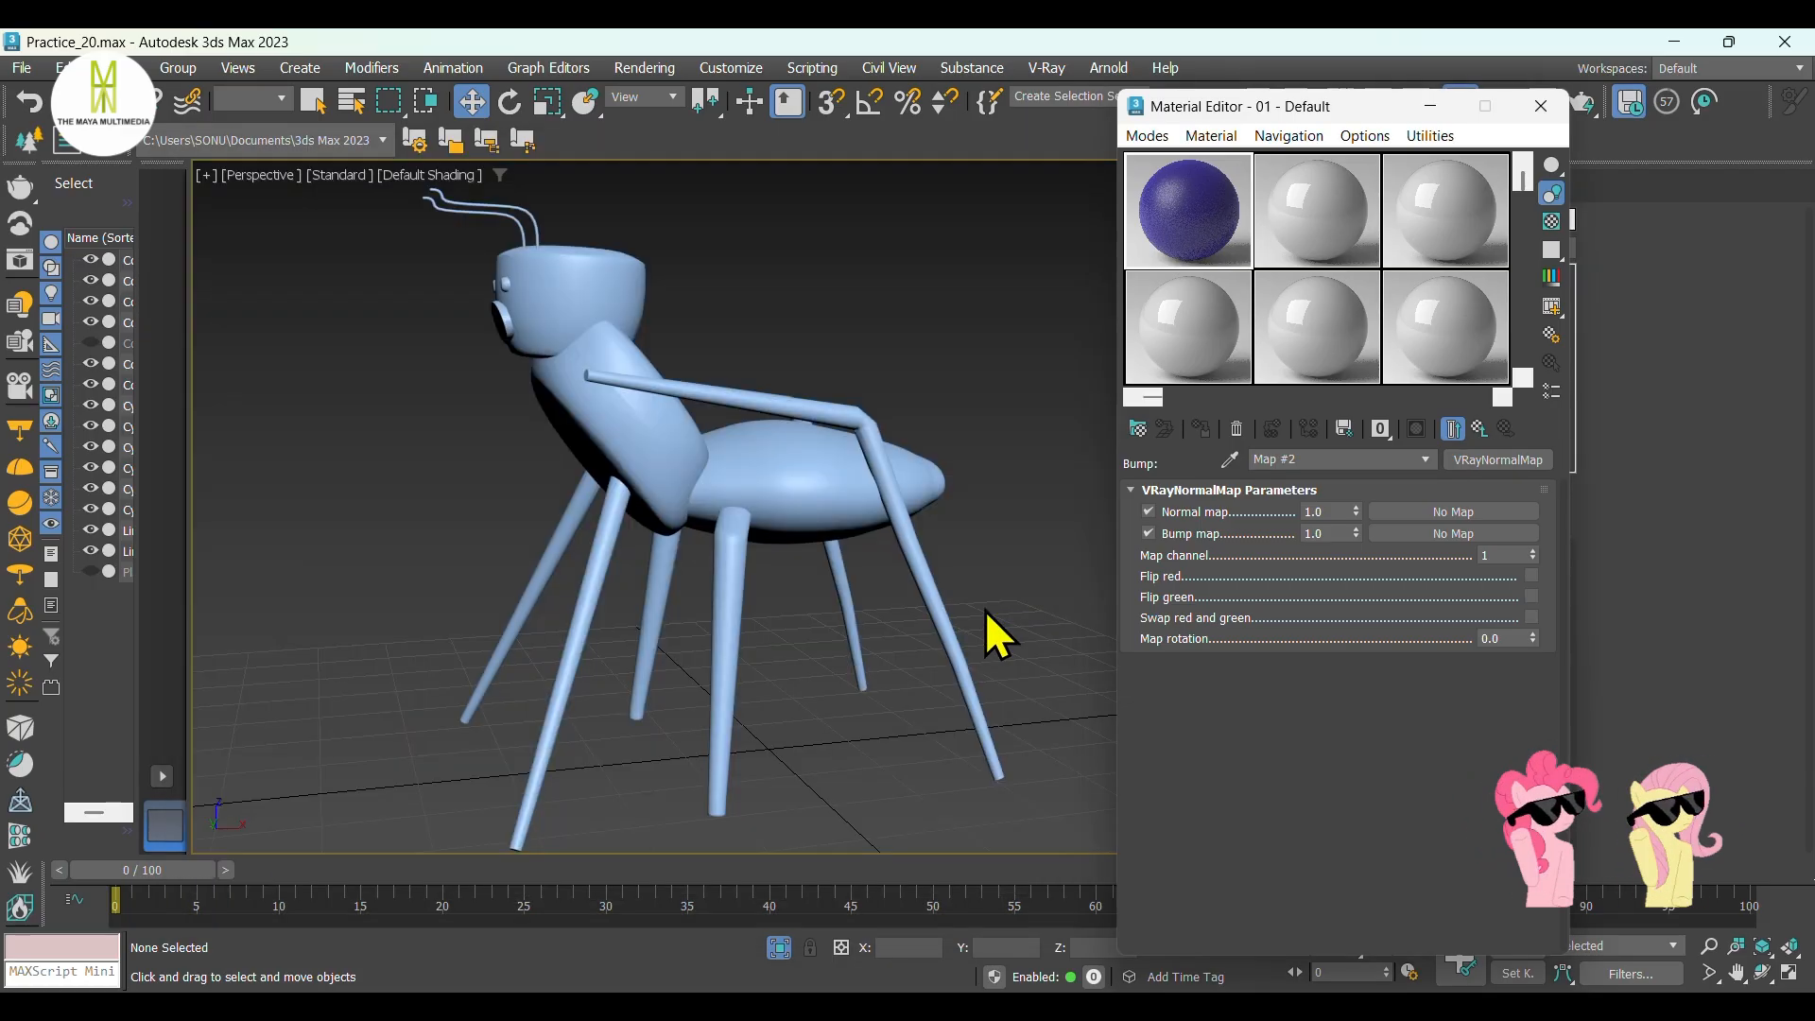
Open an enlarged material preview and load the bitmap "velour_velvet_diff_4k copy bump" into the VRayNormalMap's bump map slot.
double_click(1200, 229)
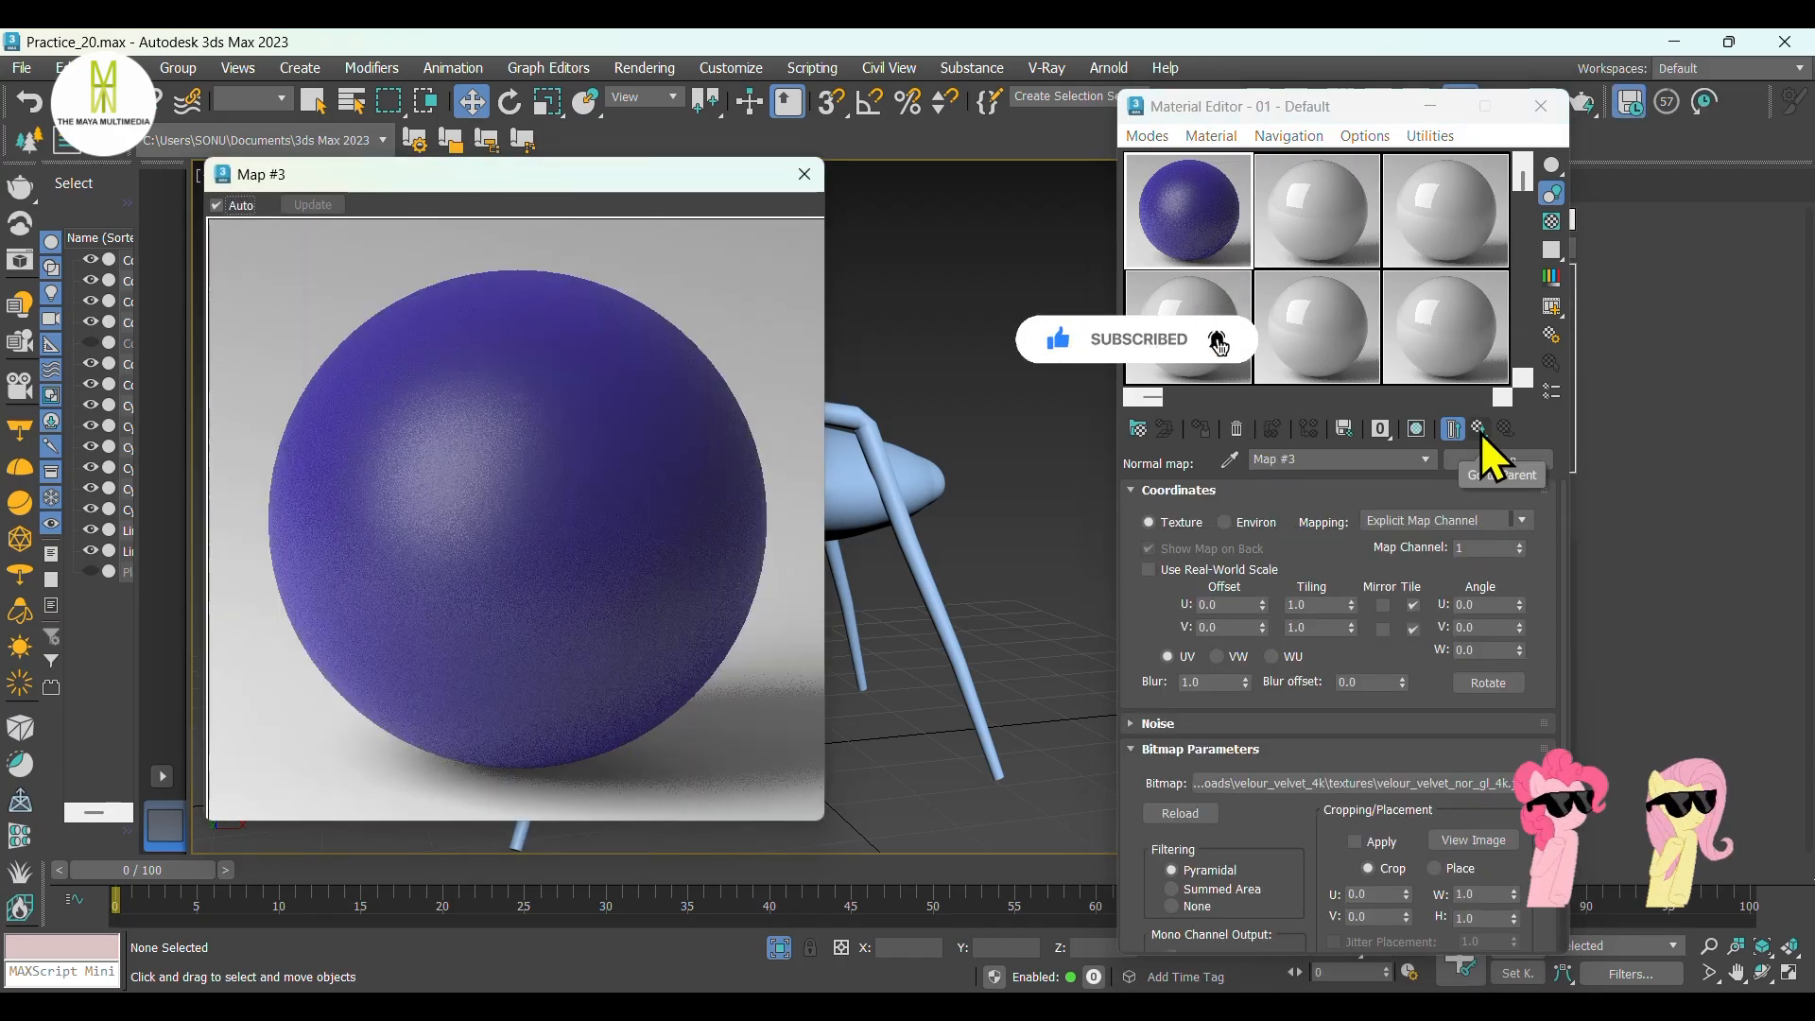
left_click(1481, 430)
left_click(1418, 536)
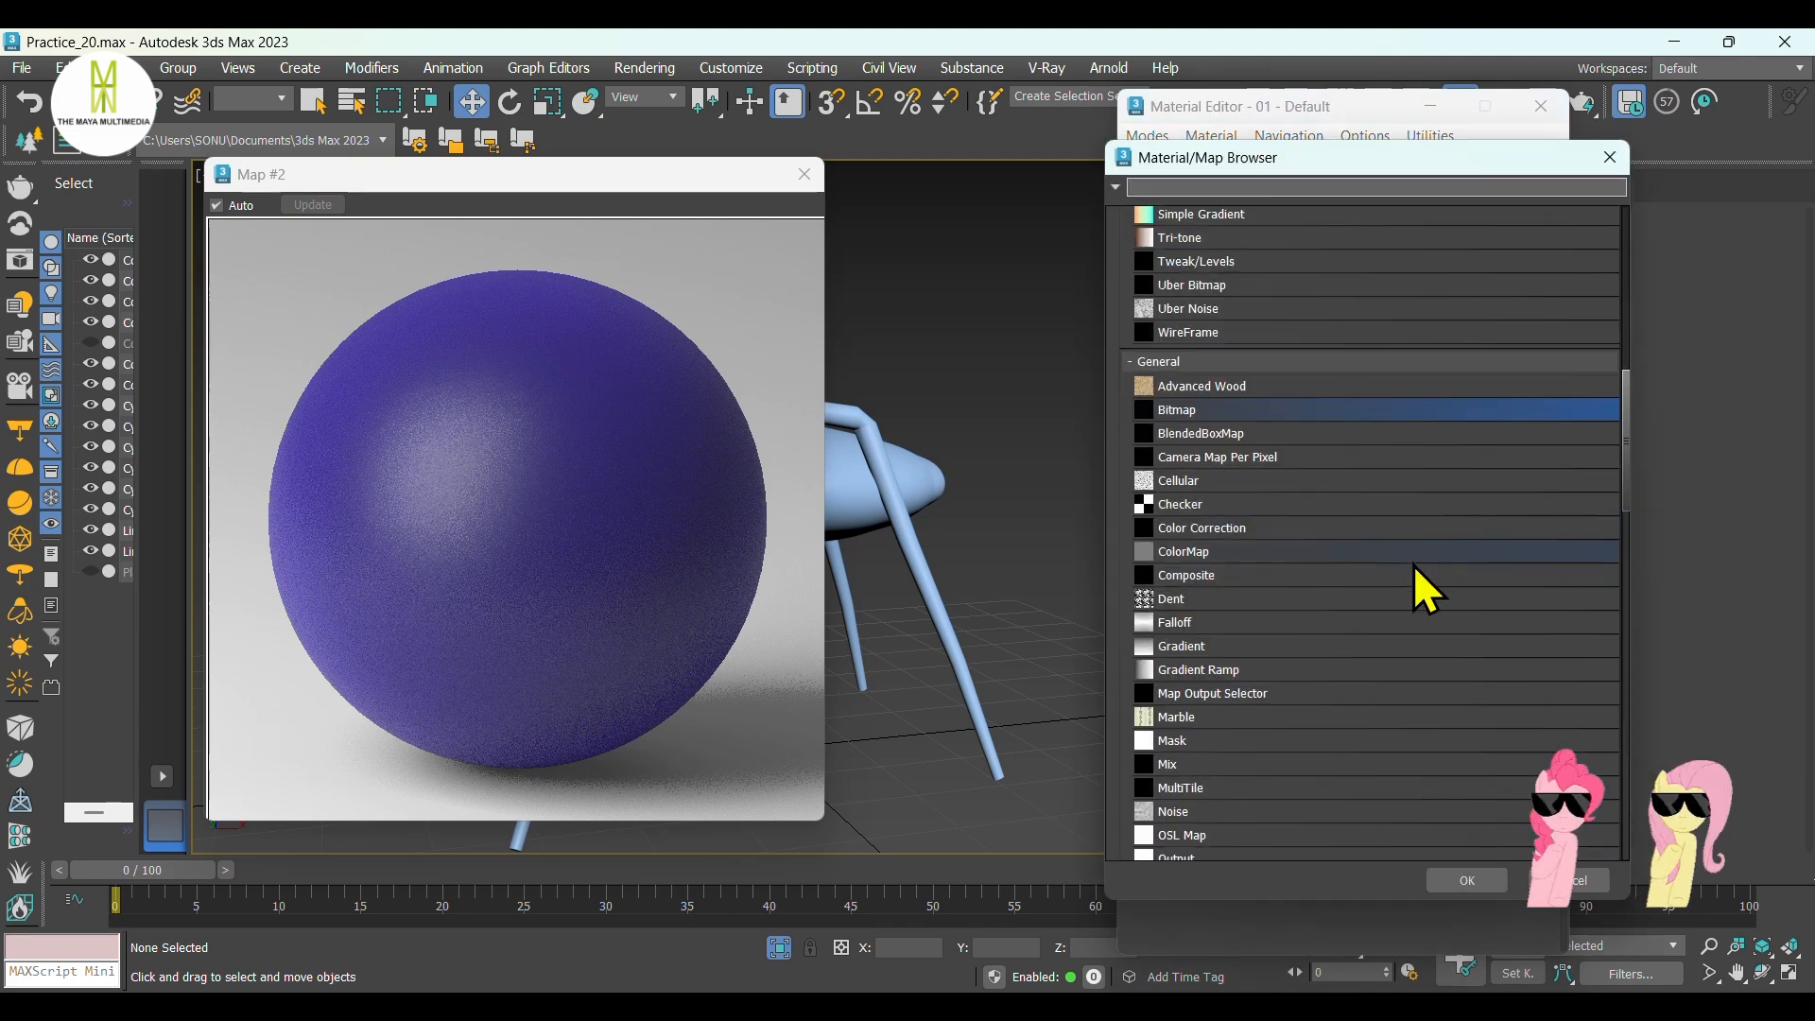
left_click(1465, 877)
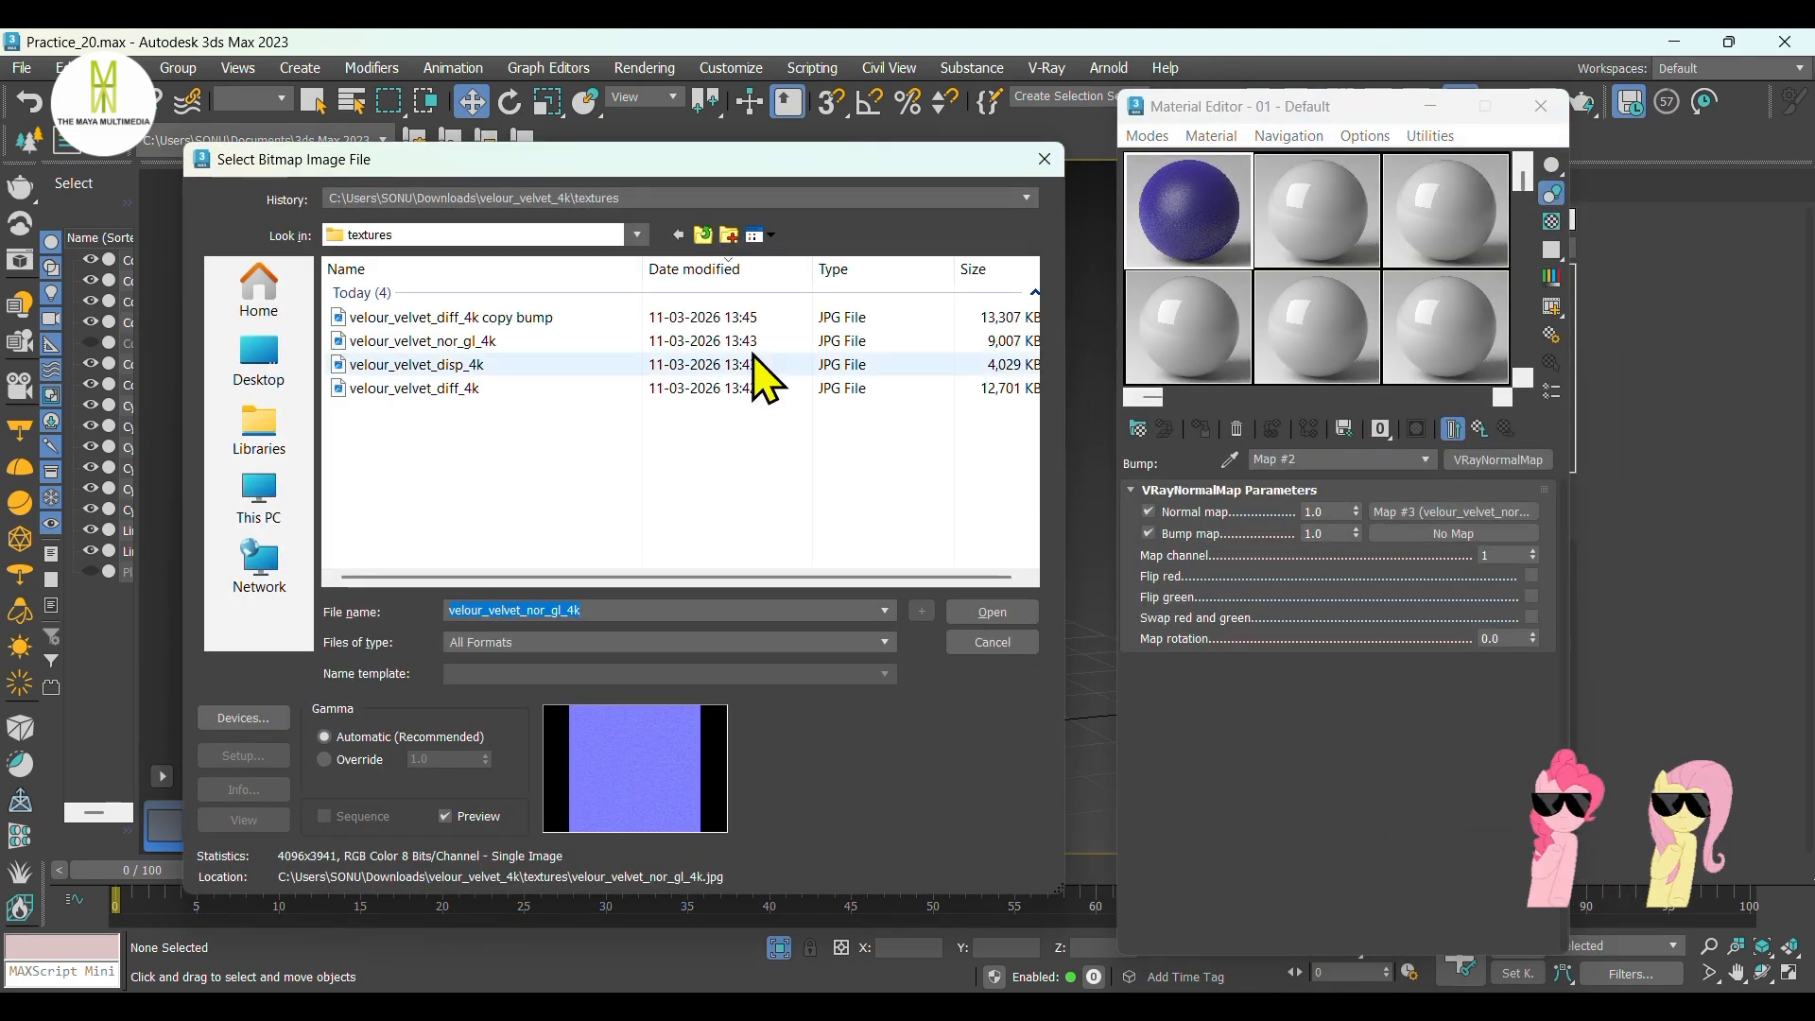
left_click(523, 324)
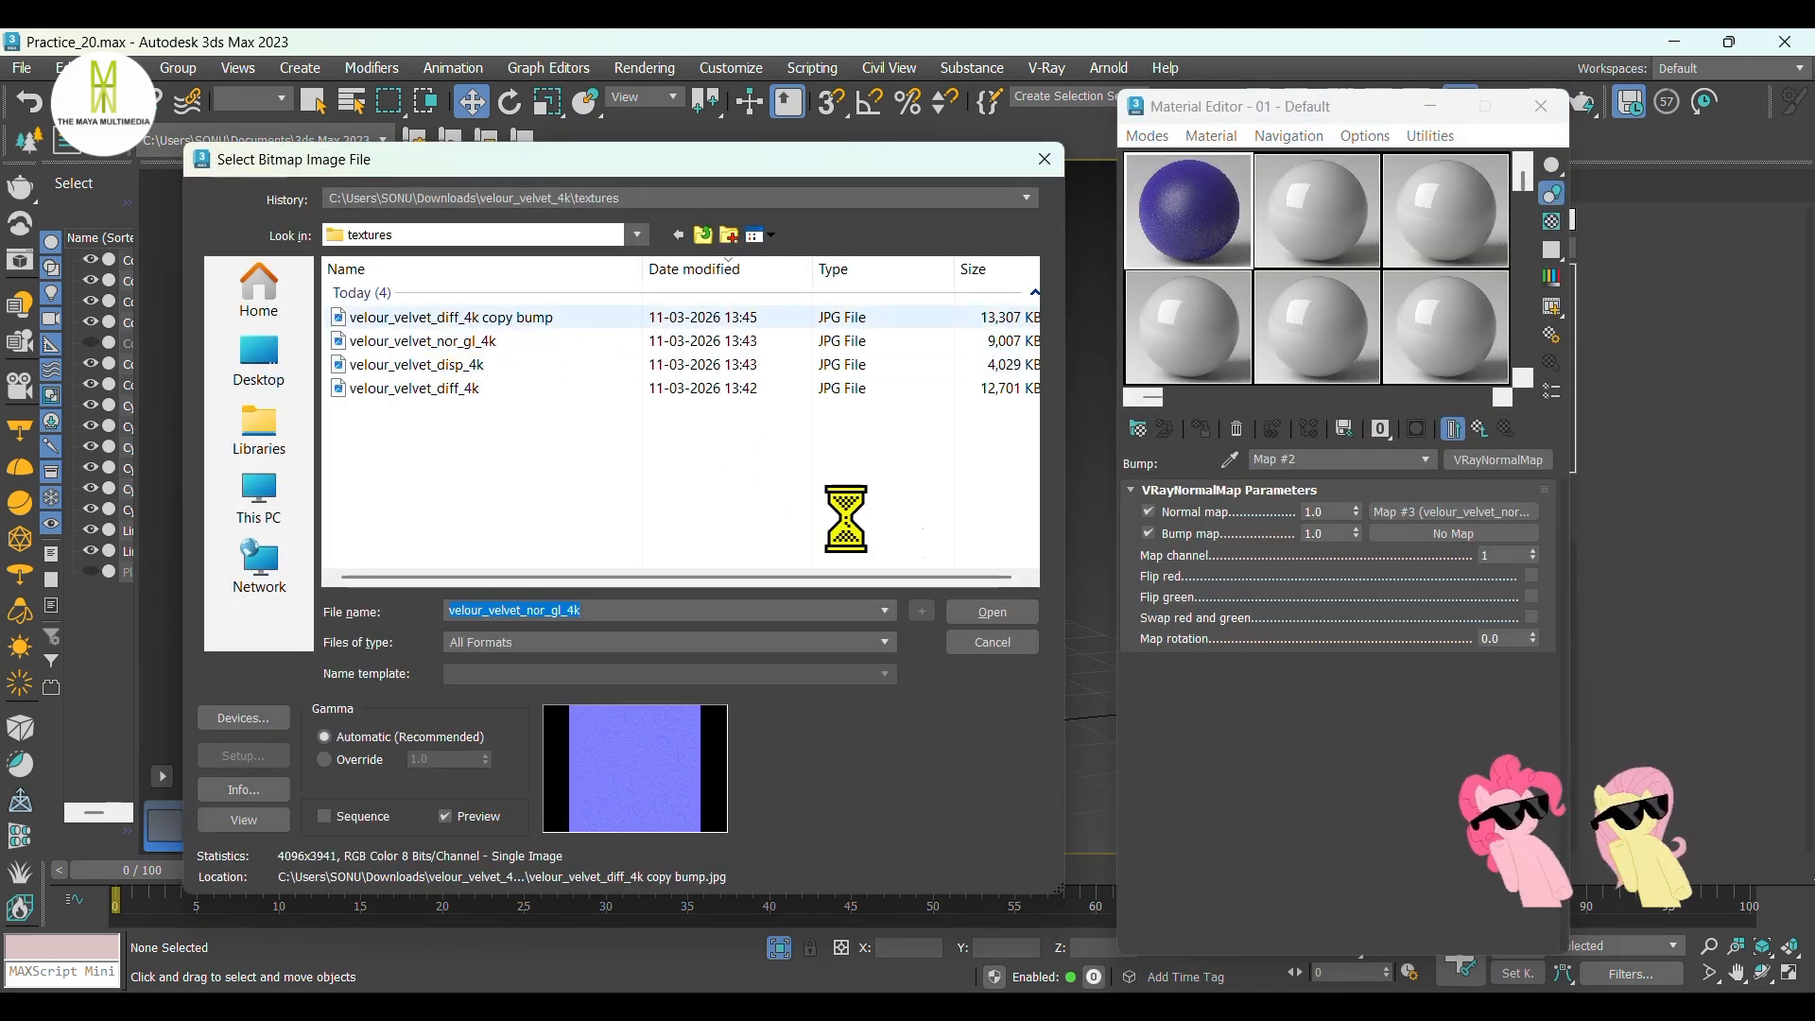
left_click(992, 613)
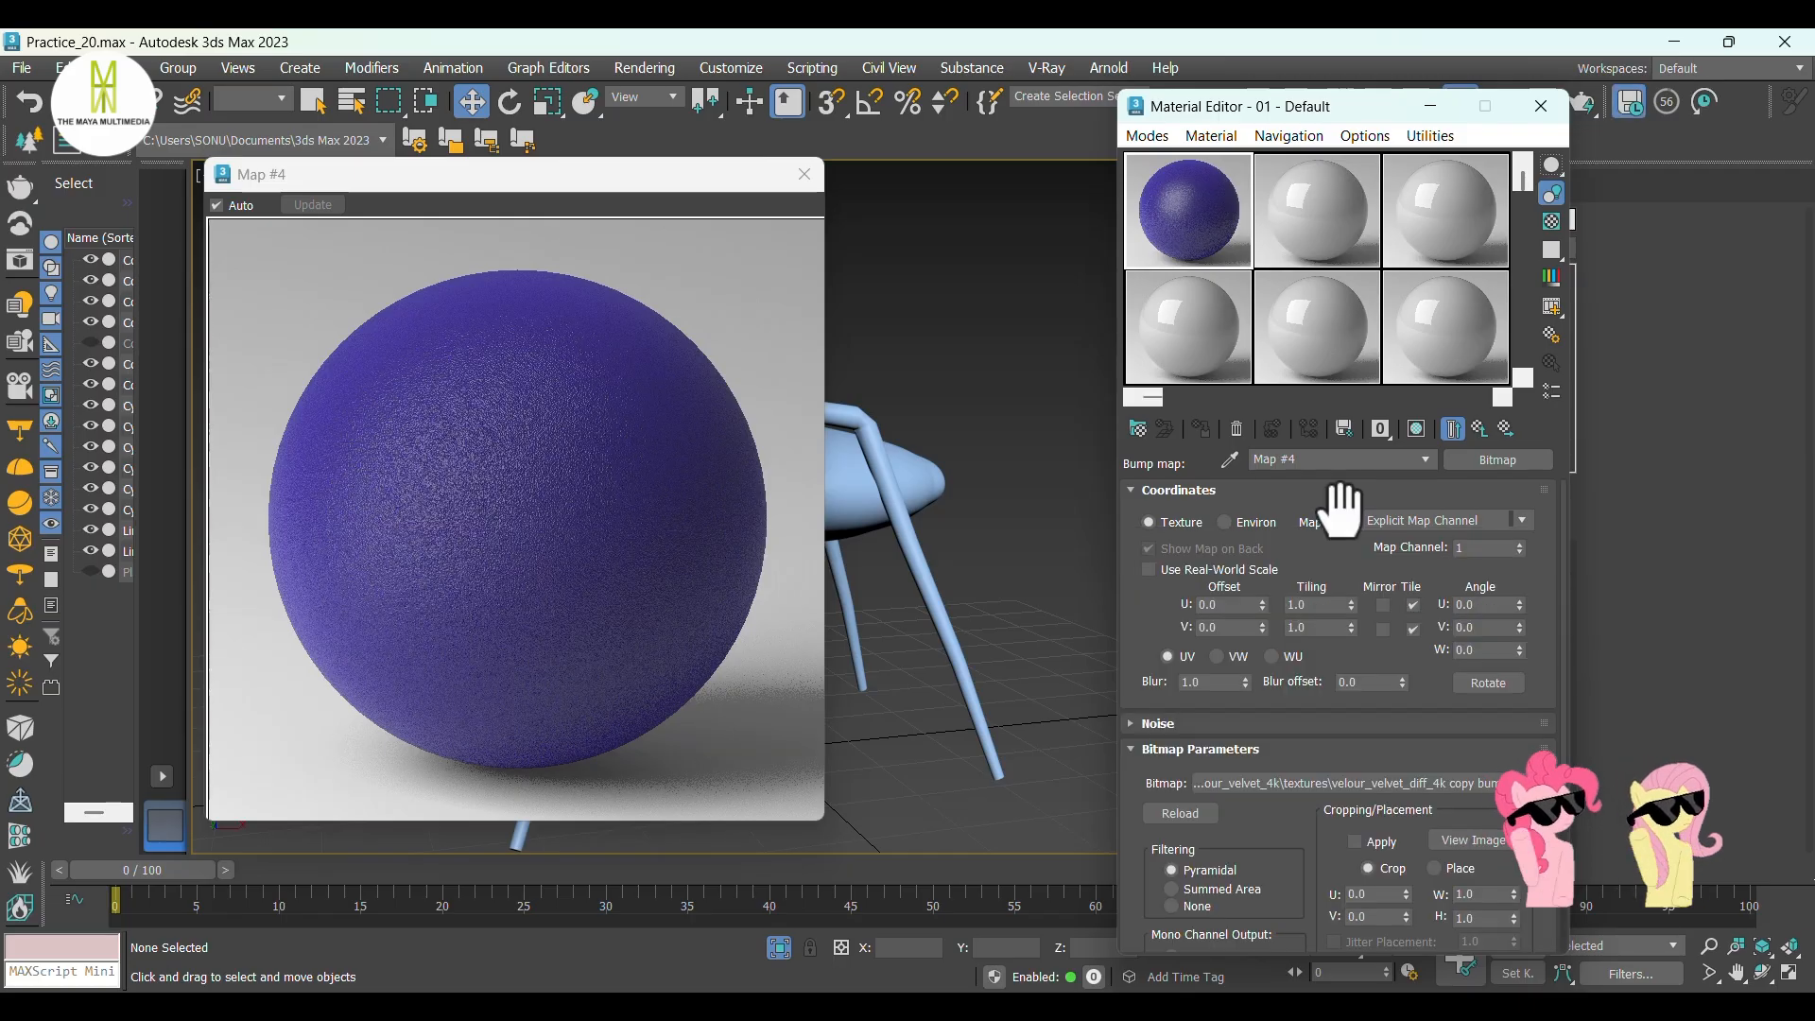
left_click(1480, 428)
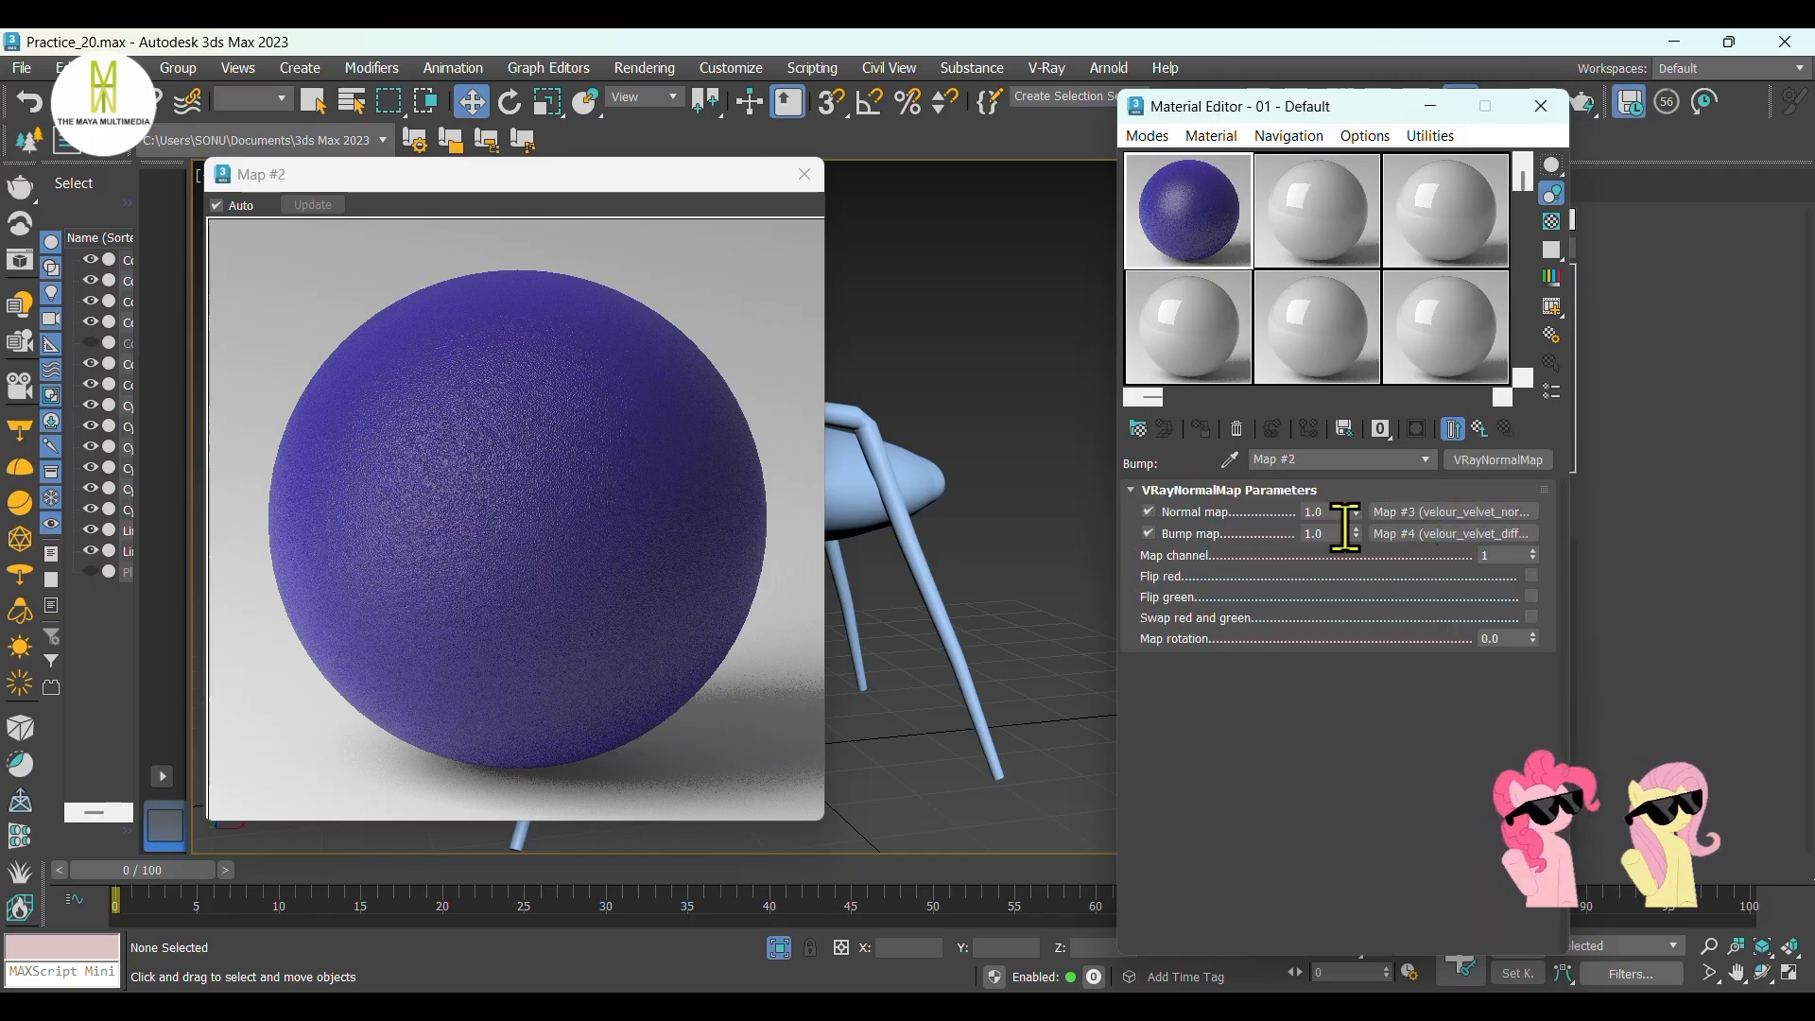
Set the VRayNormalMap's bump map multiplier to 0.4 and its normal map multiplier to 0.2.
left_click_drag(1347, 534, 1286, 535)
type("0.4")
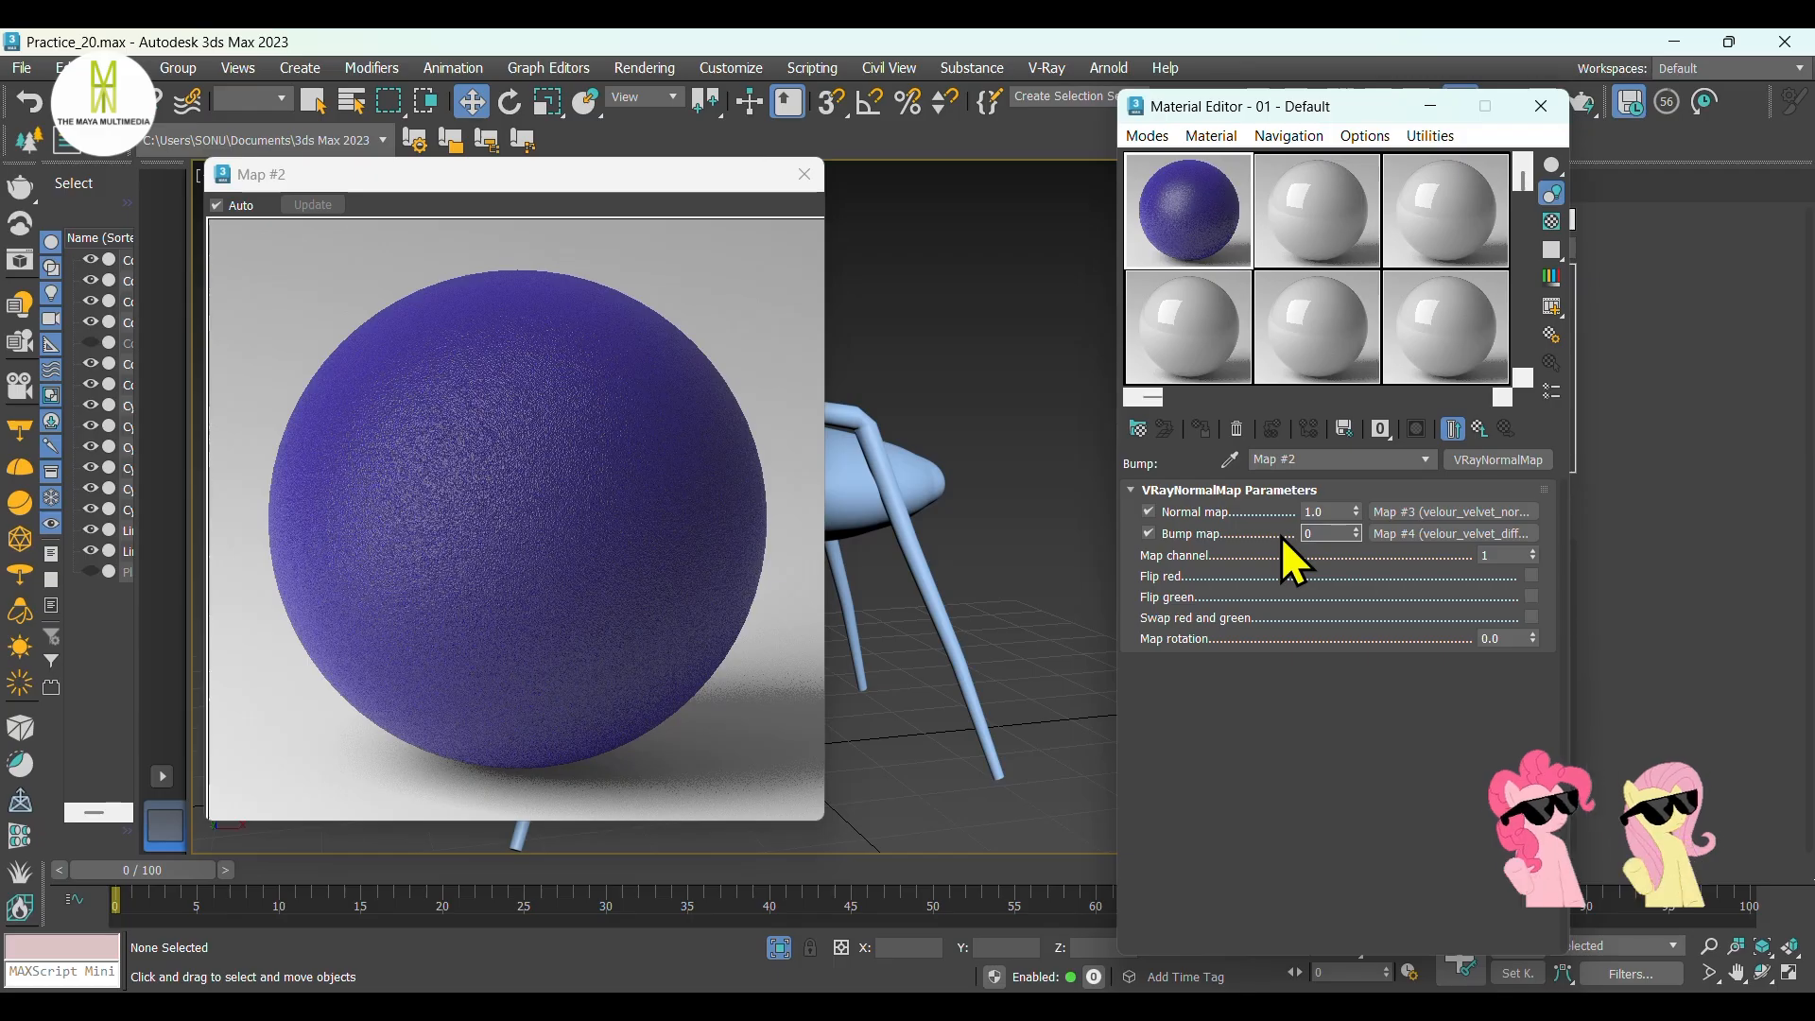
left_click(1323, 512)
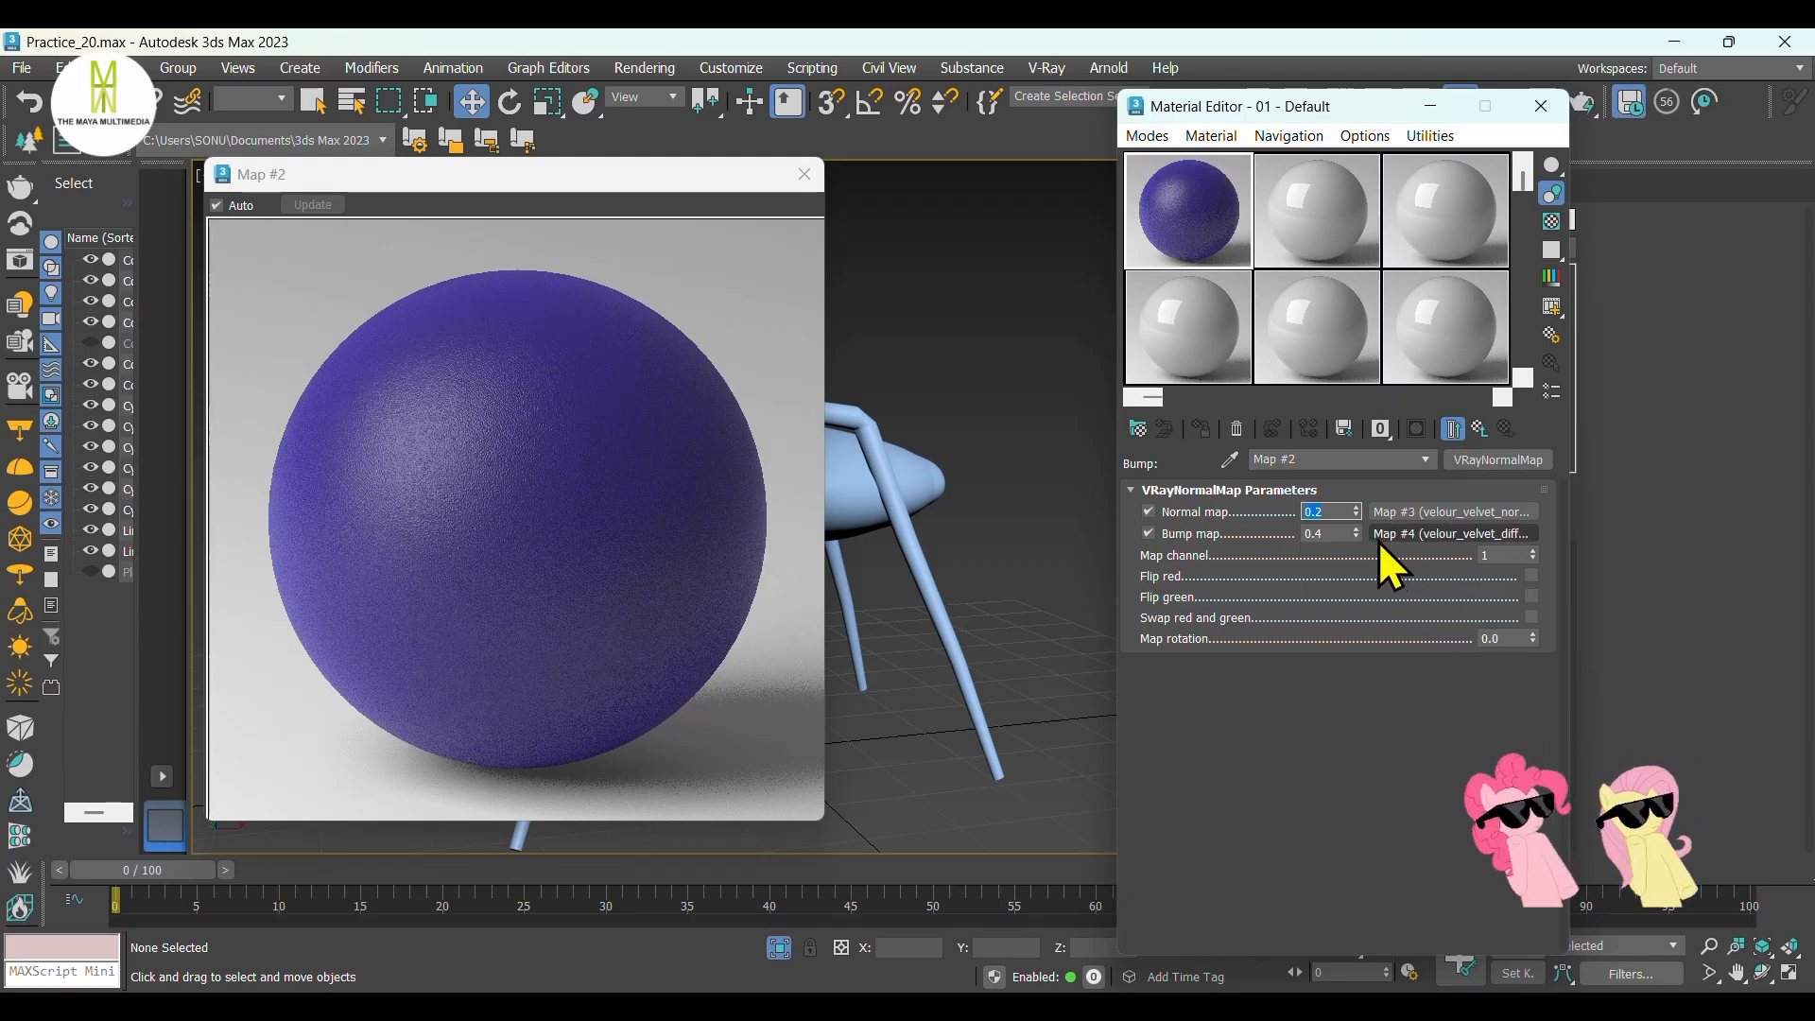
Return to the velvet VRayMtl and set its bump map amount to 15.
left_click(1483, 430)
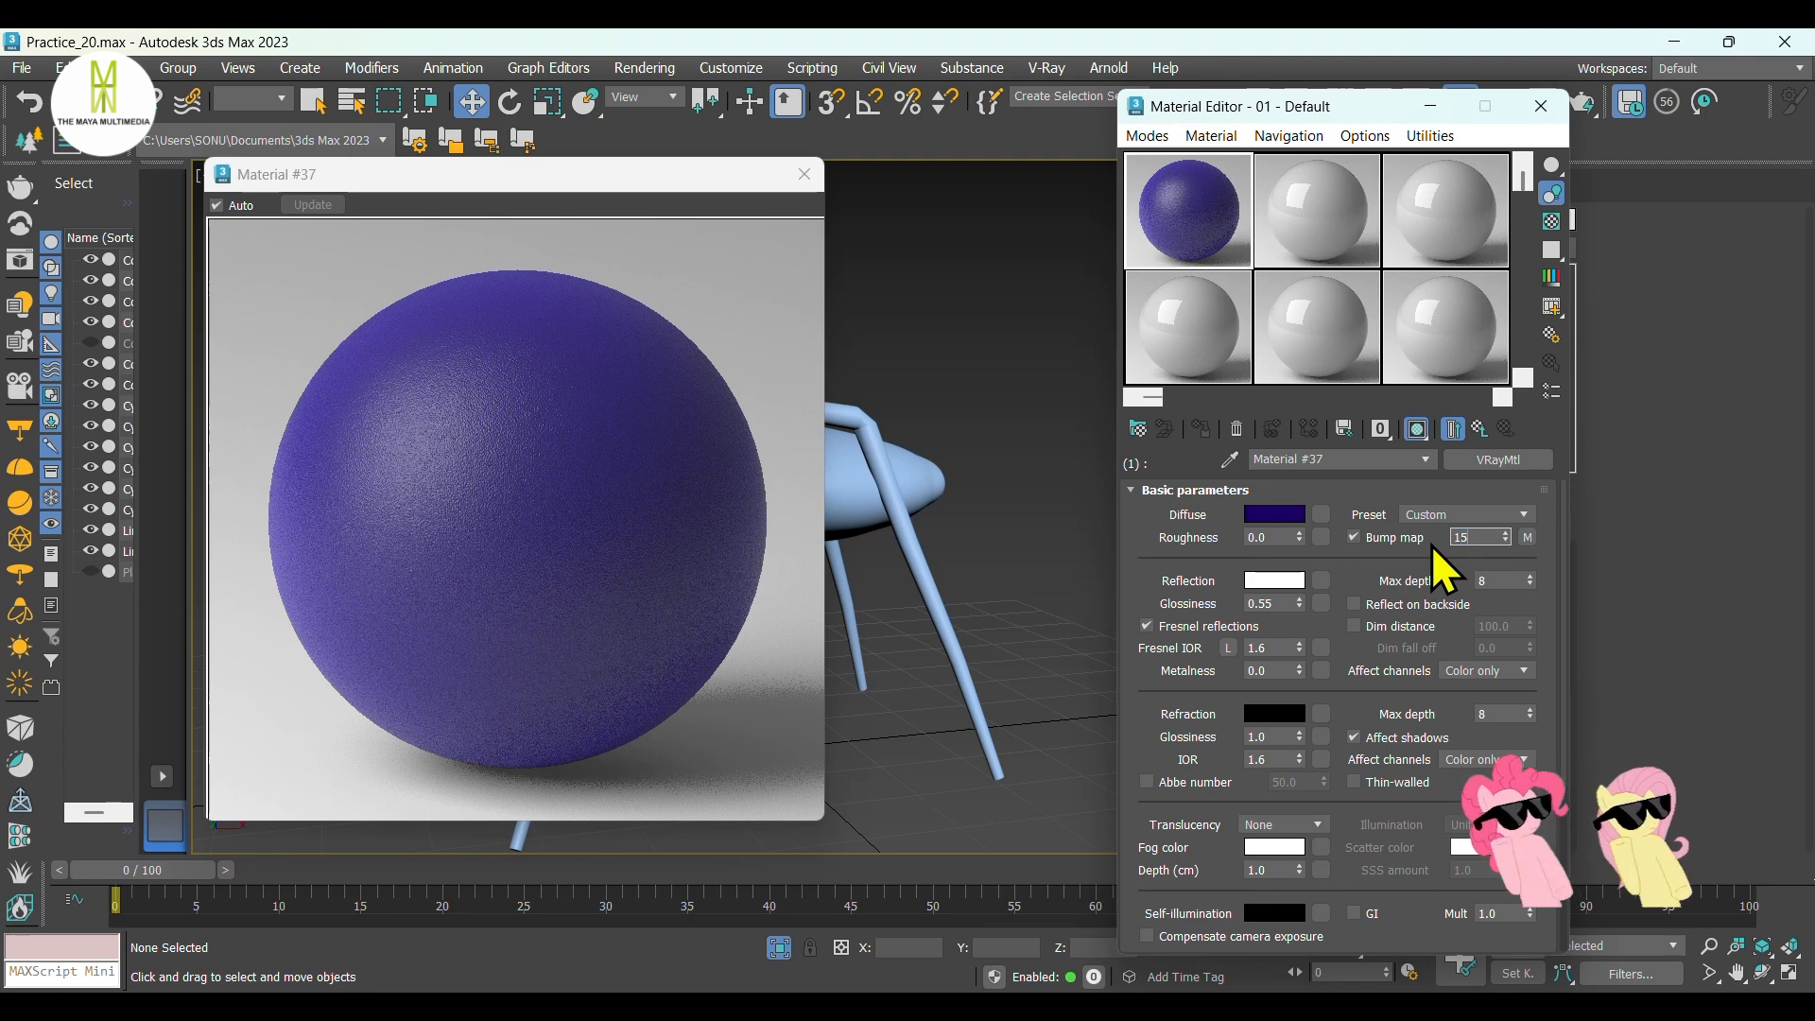
type("15")
key("Return")
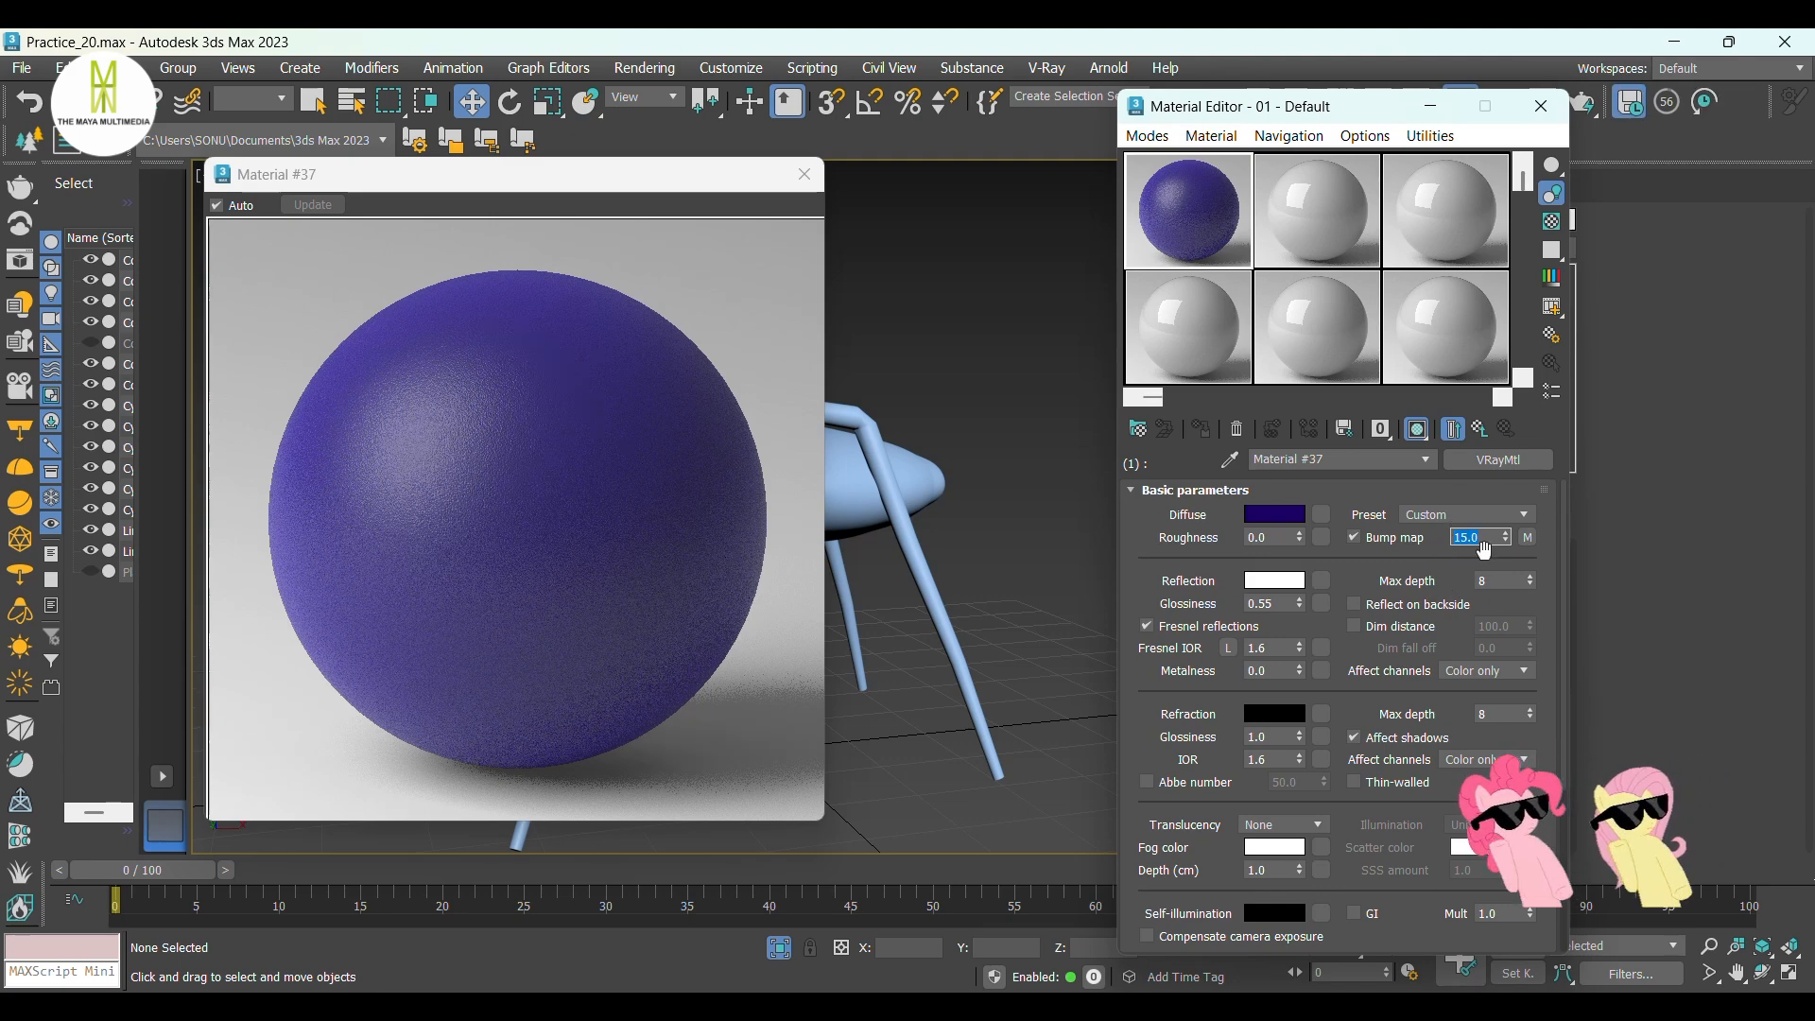
Load the bitmap velour_velvet_disp_4k into the velvet material's Displace map slot.
scroll(1564, 592, "down", 10)
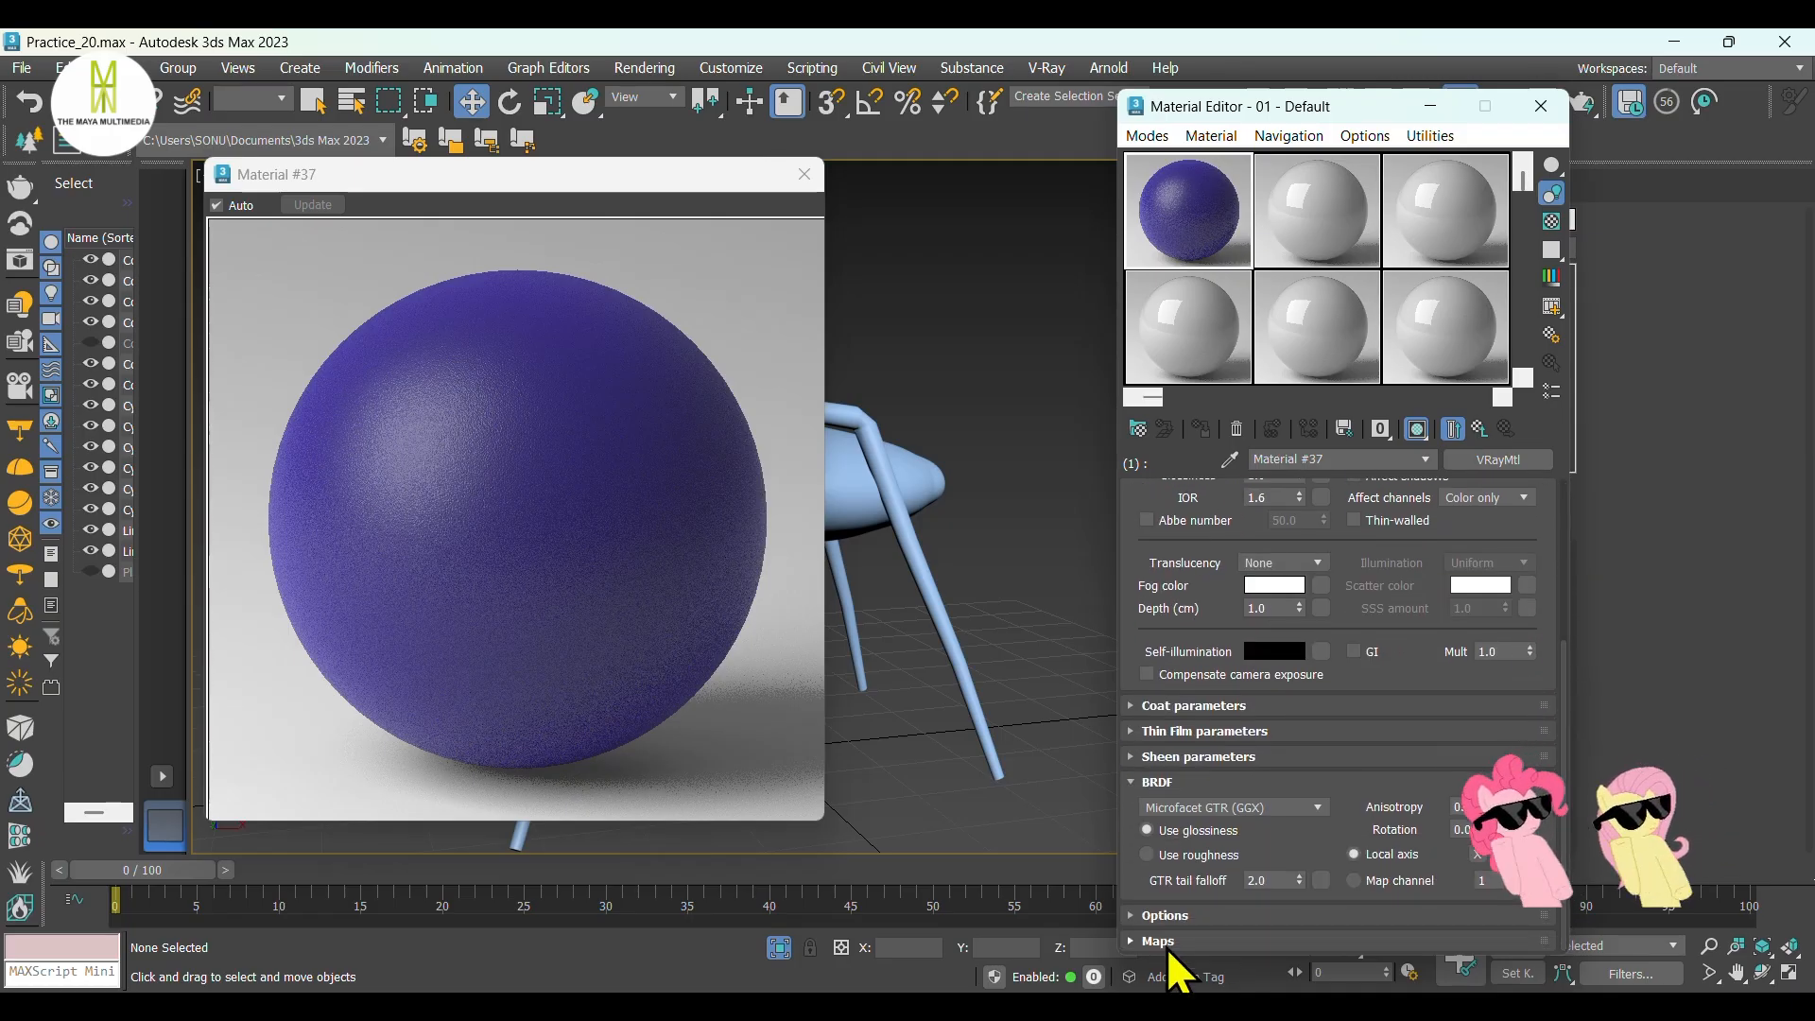
left_click(1134, 944)
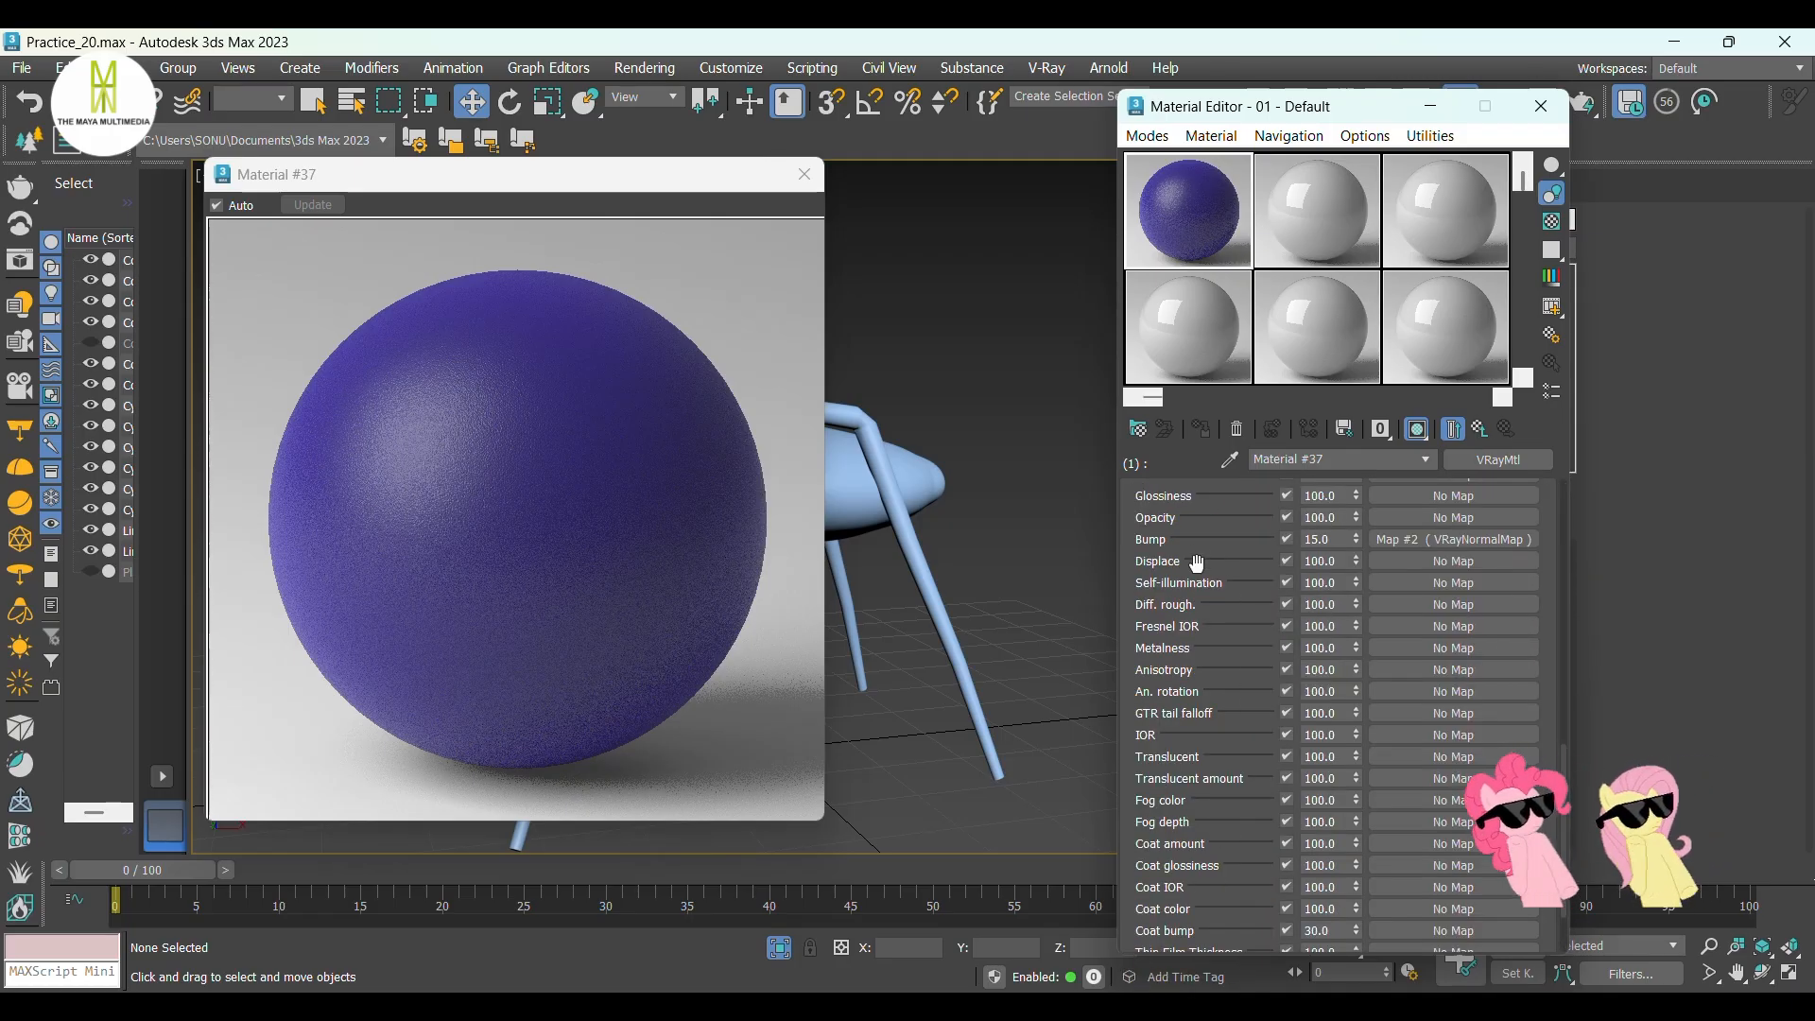
left_click(1415, 565)
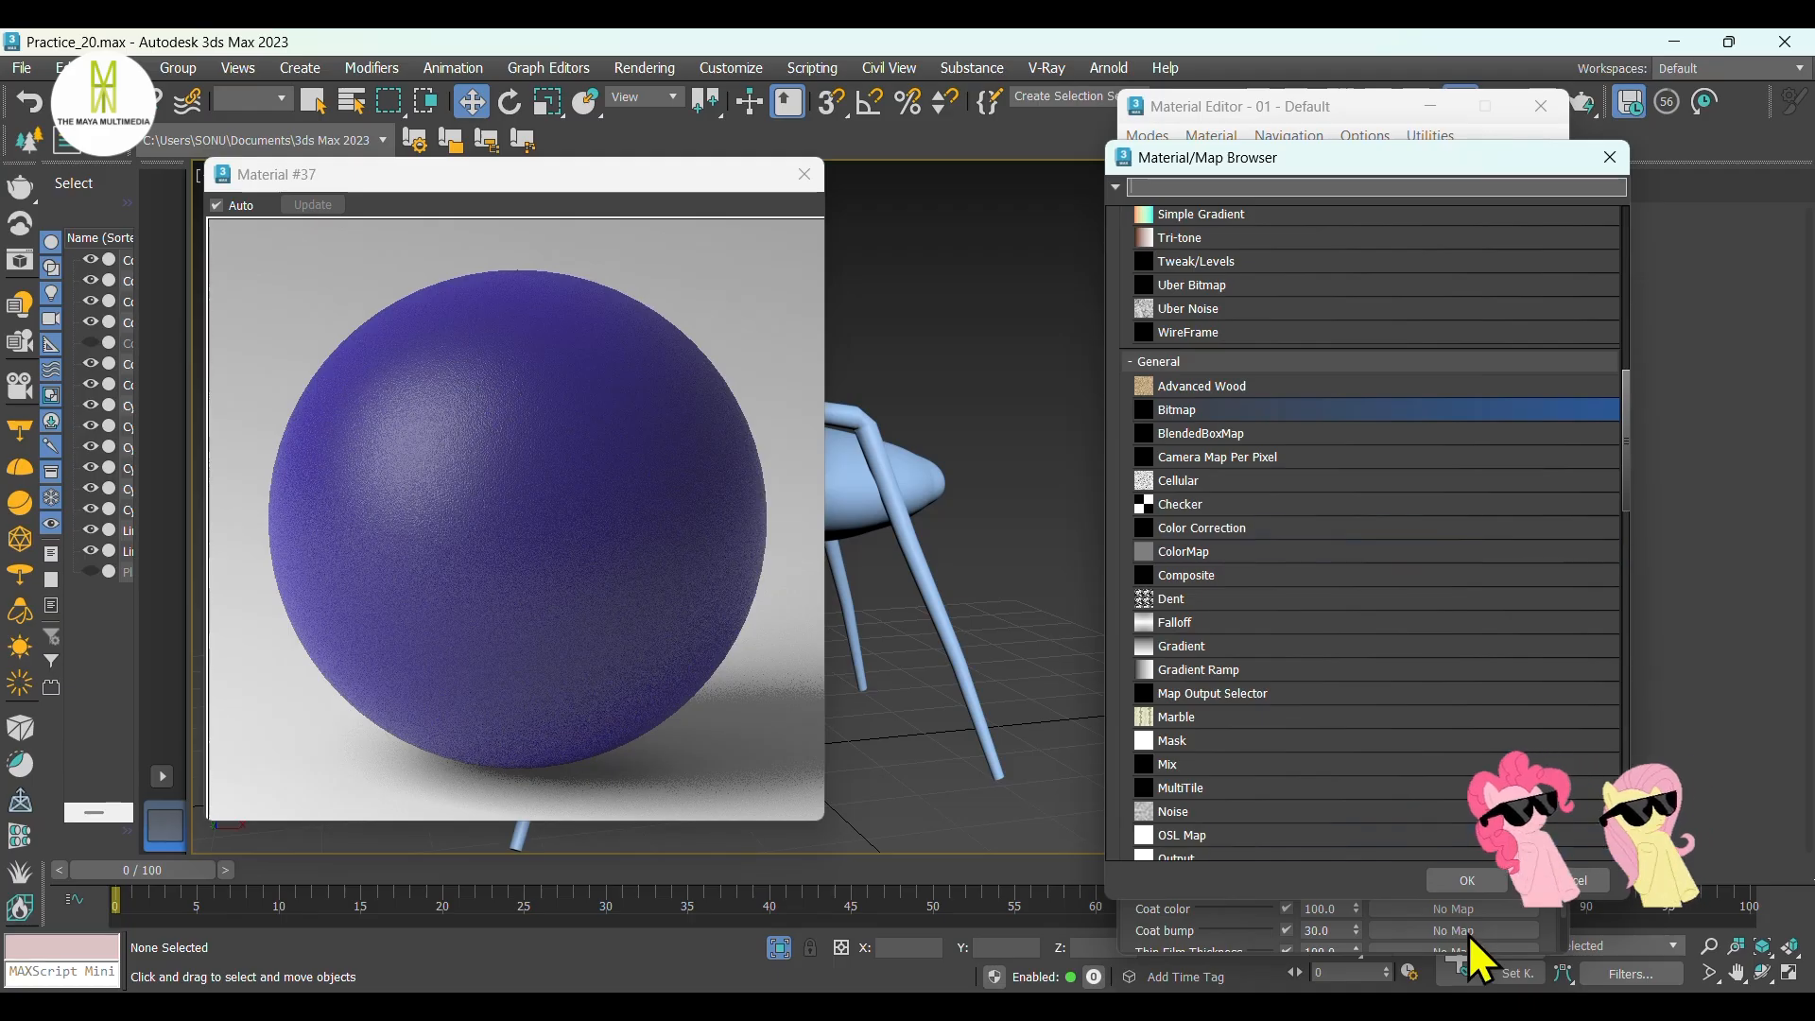
left_click(1464, 878)
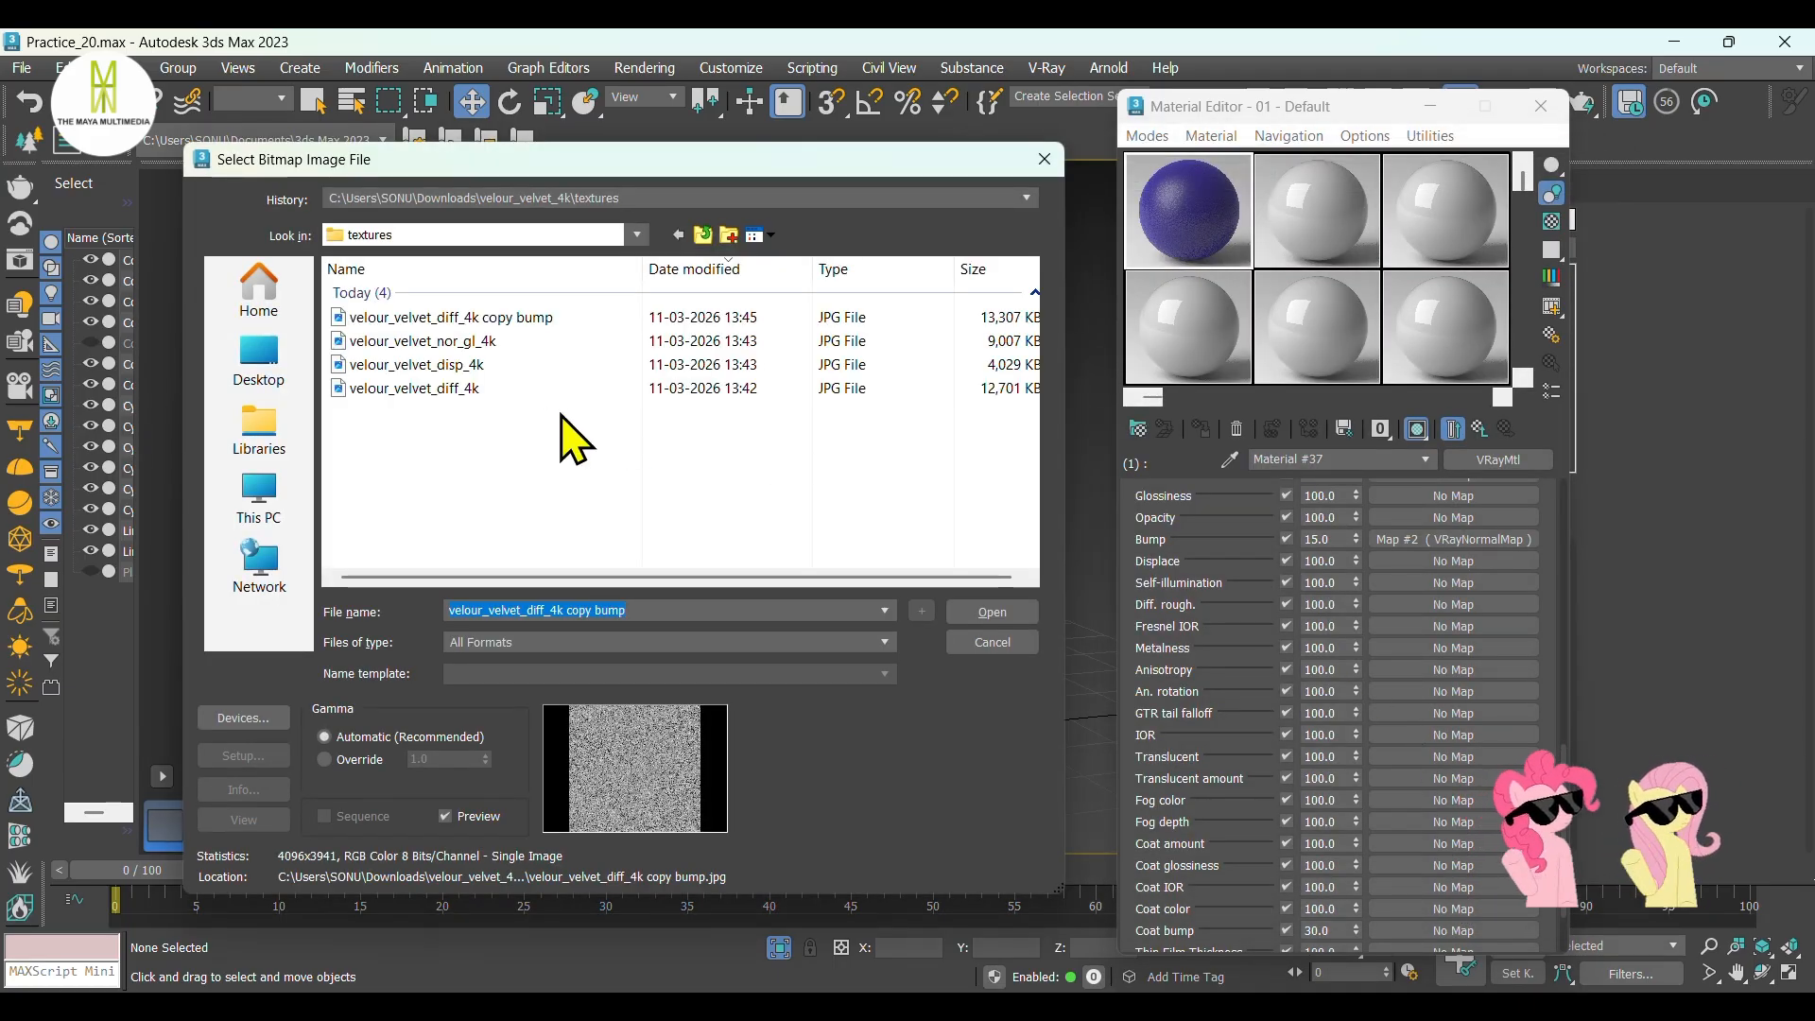
left_click(529, 366)
left_click(1010, 610)
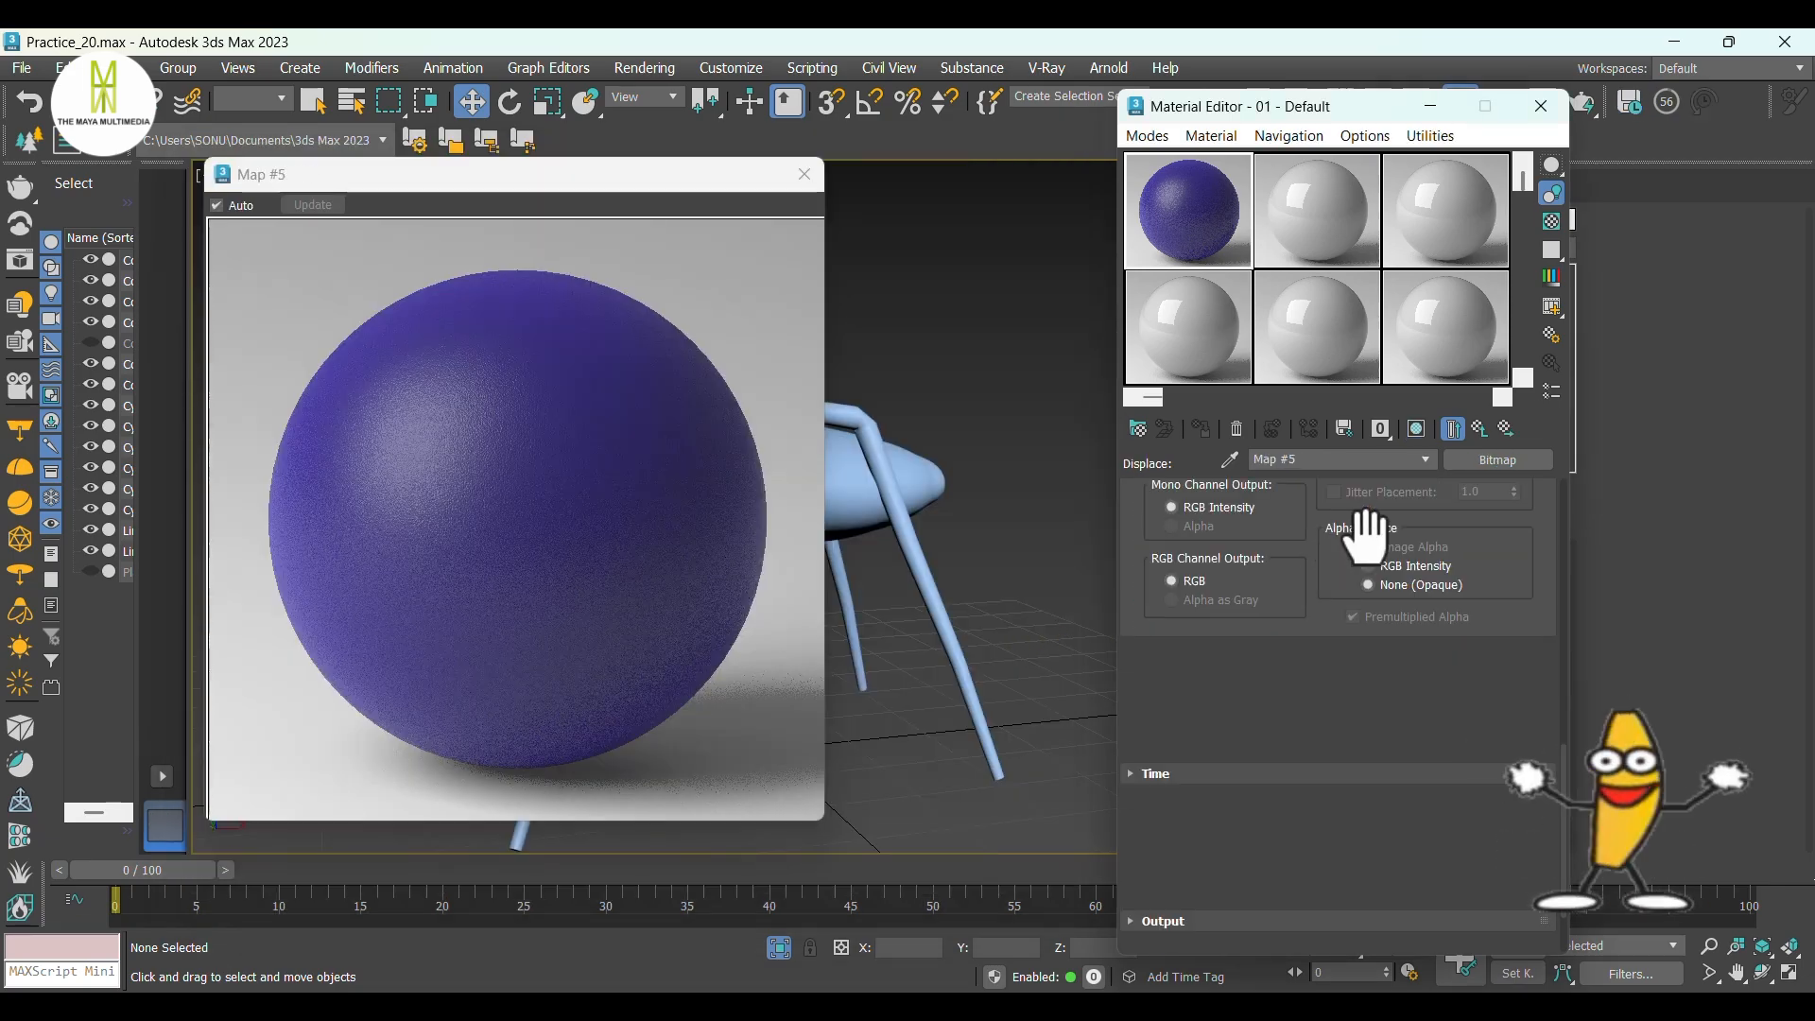
left_click(1481, 430)
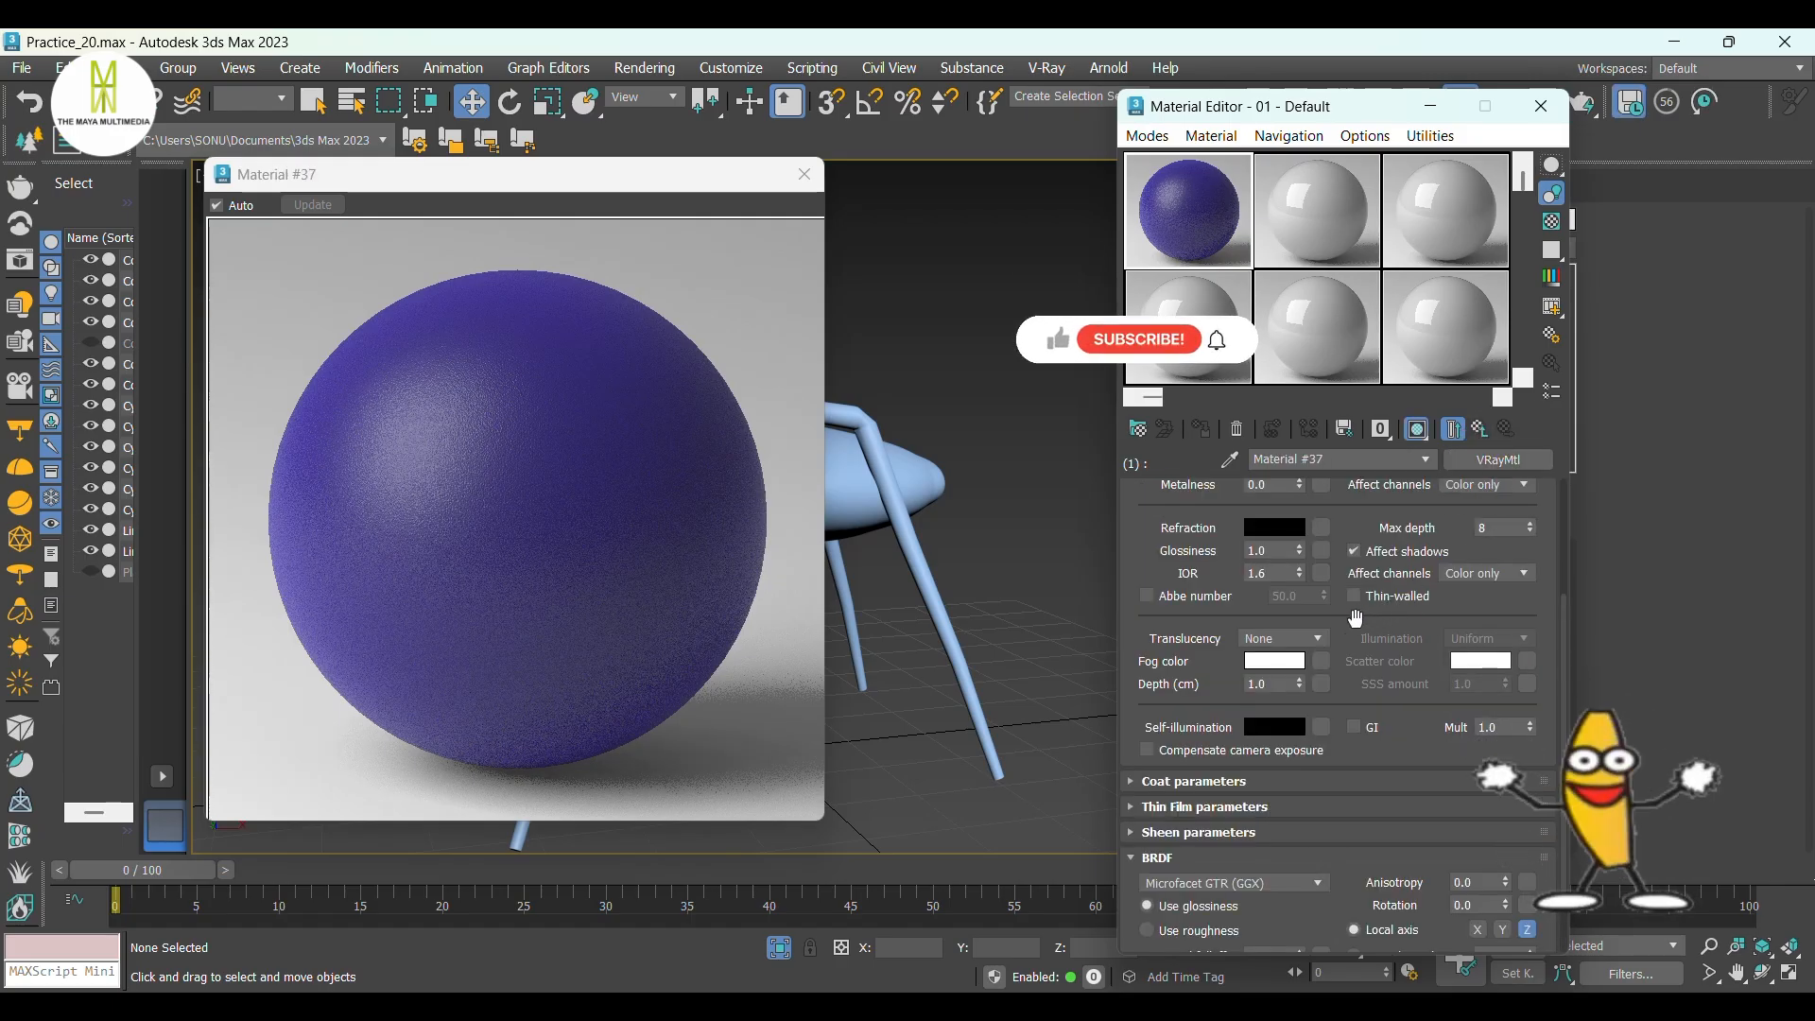
Set the velvet material's Displace amount to 0.4 and close the enlarged preview.
scroll(1218, 822, "down", 2)
left_click(1155, 941)
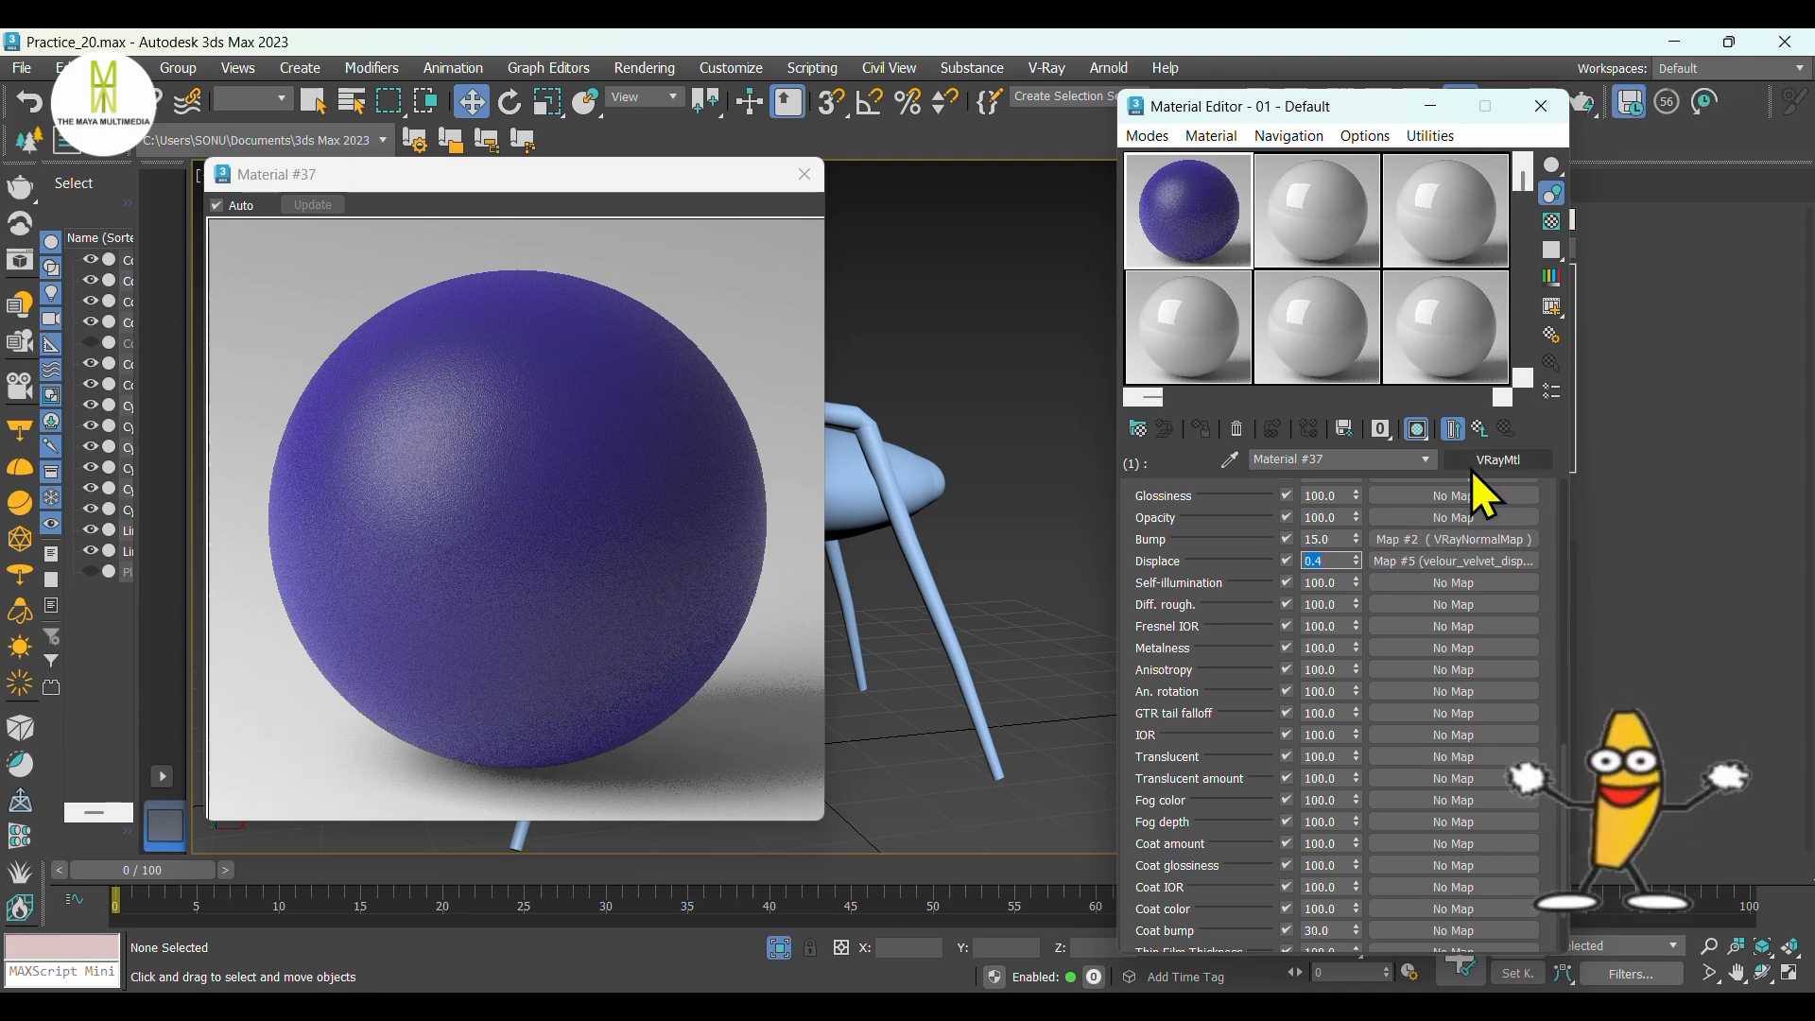
left_click(803, 175)
Select the chair's seat, backrest and head and assign the material to them.
left_click(779, 481)
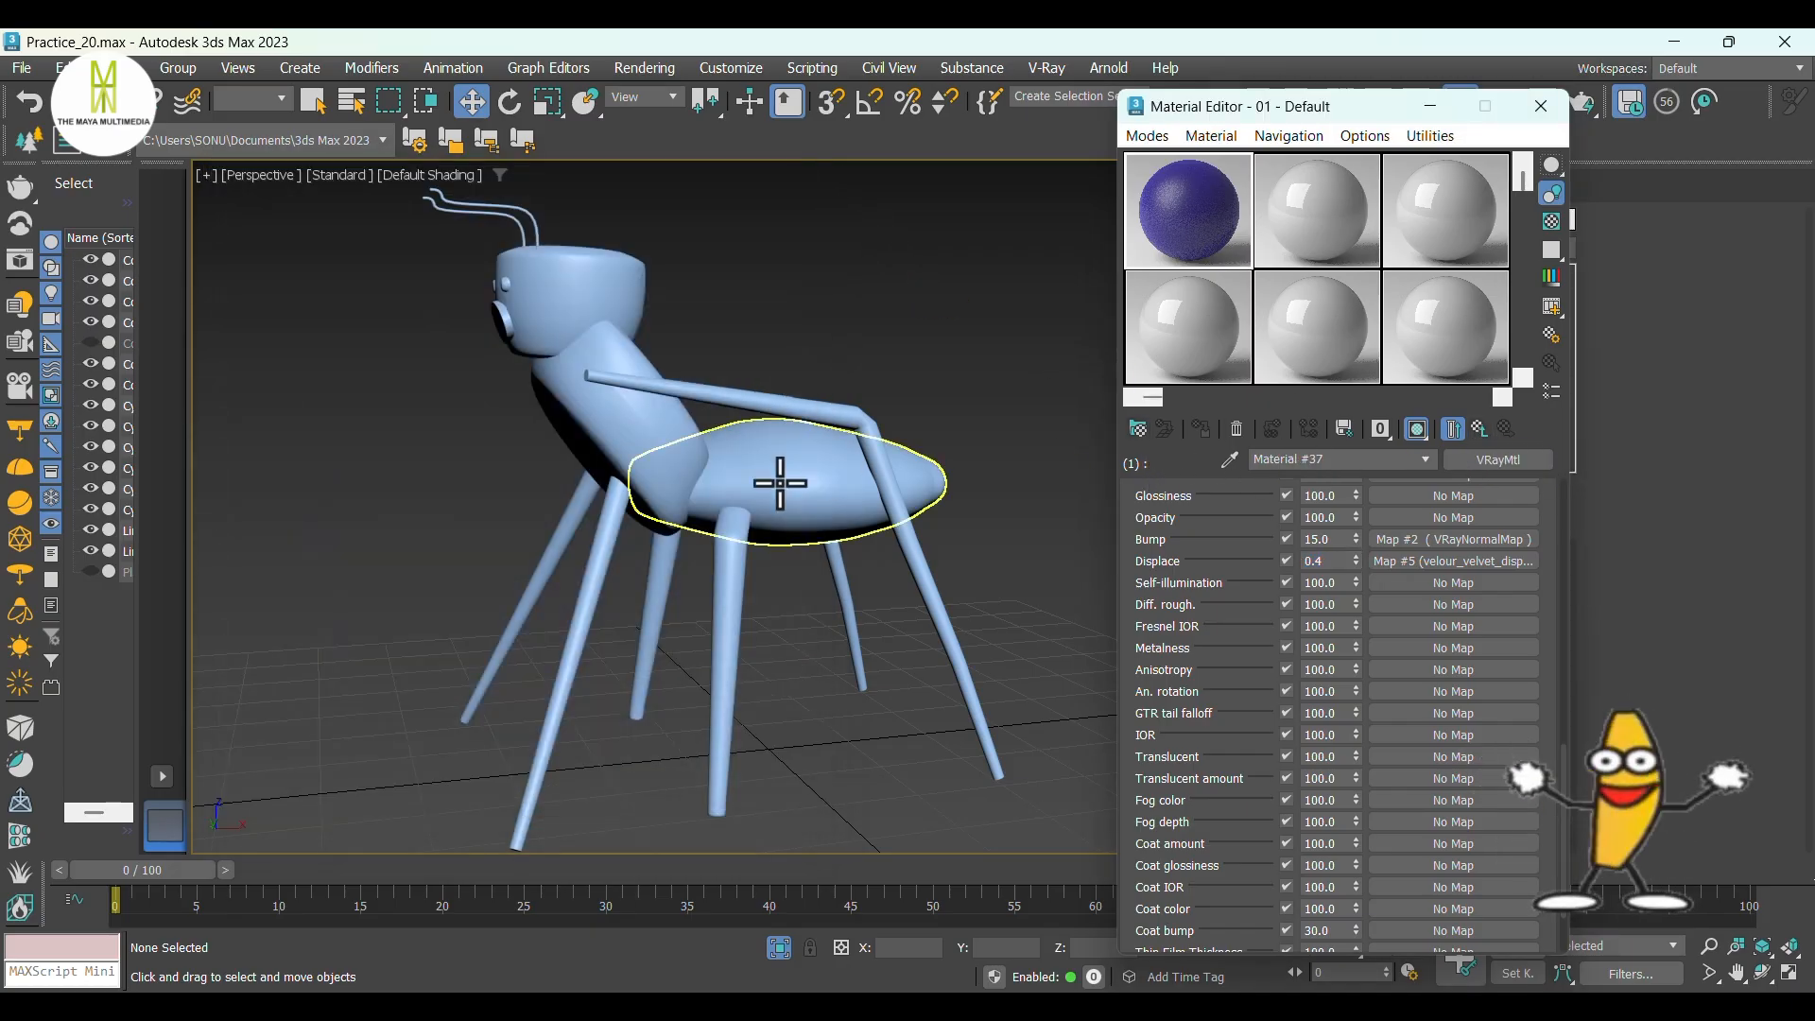
left_click(602, 405, "ctrl")
left_click(565, 276, "ctrl")
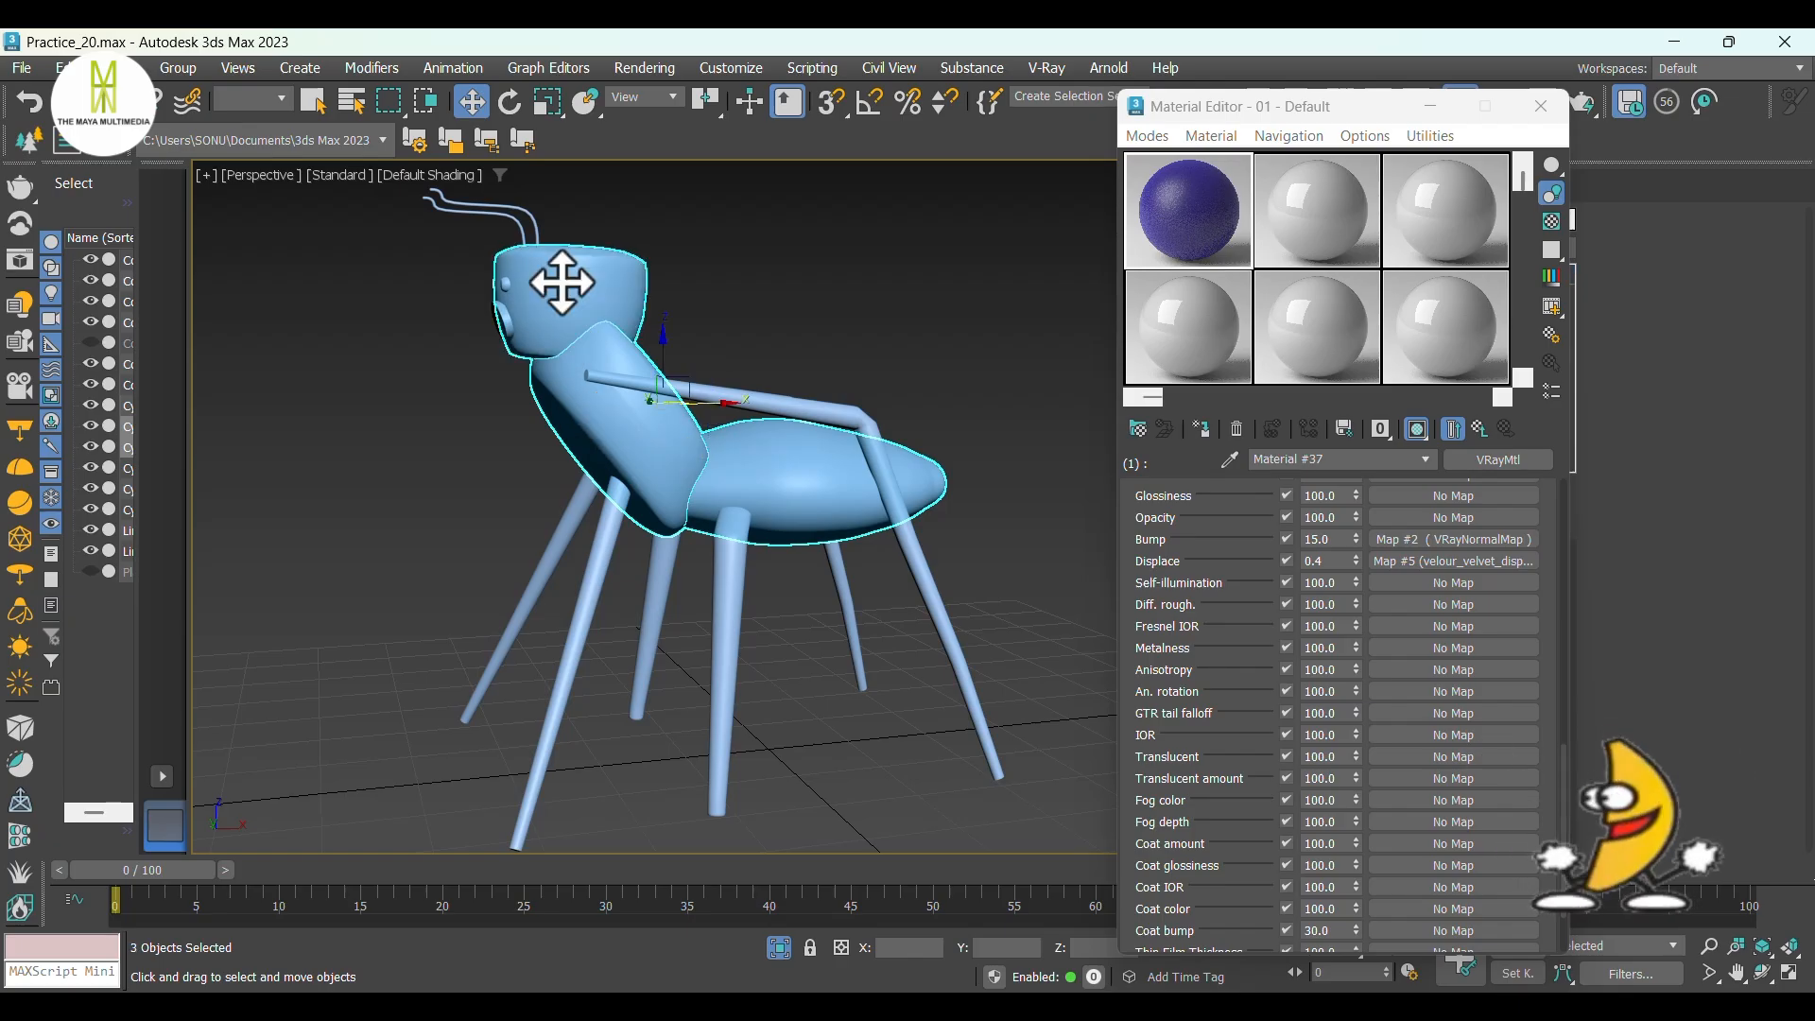
left_click(1198, 431)
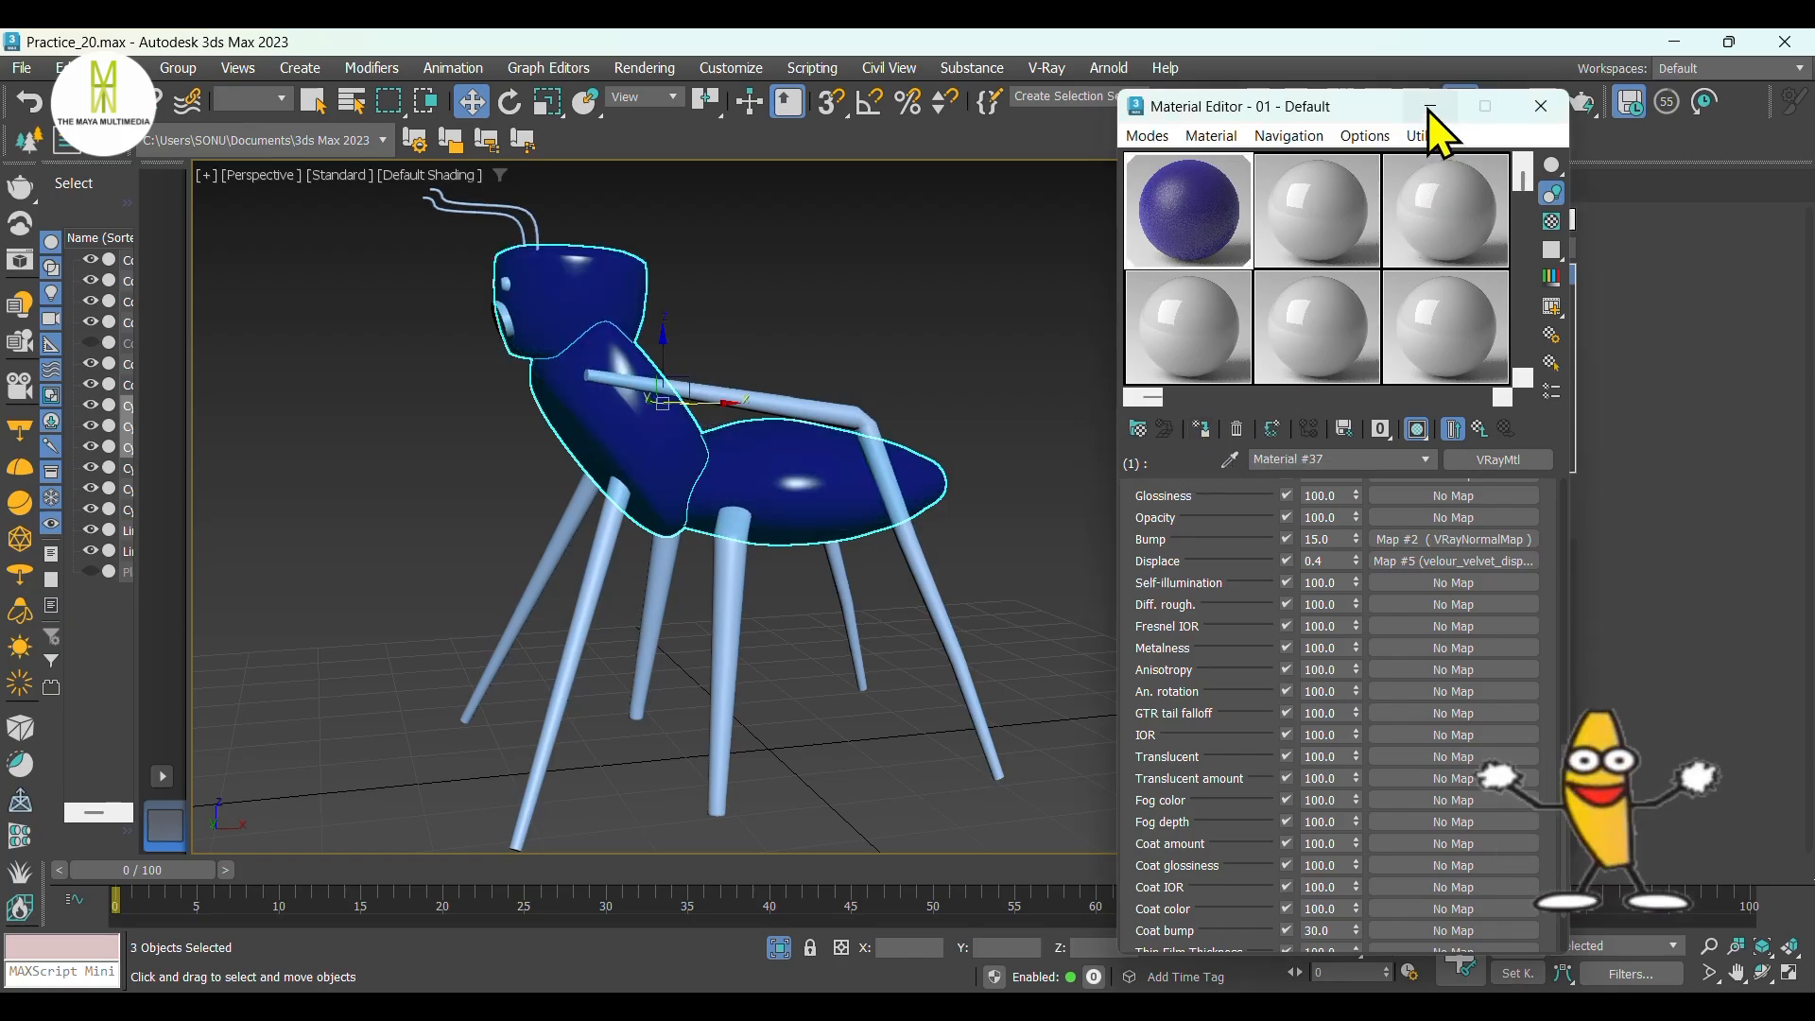
Return to the Multi/Sub-Object material and assign a VRayMtl to sub-material 2.
left_click(1477, 428)
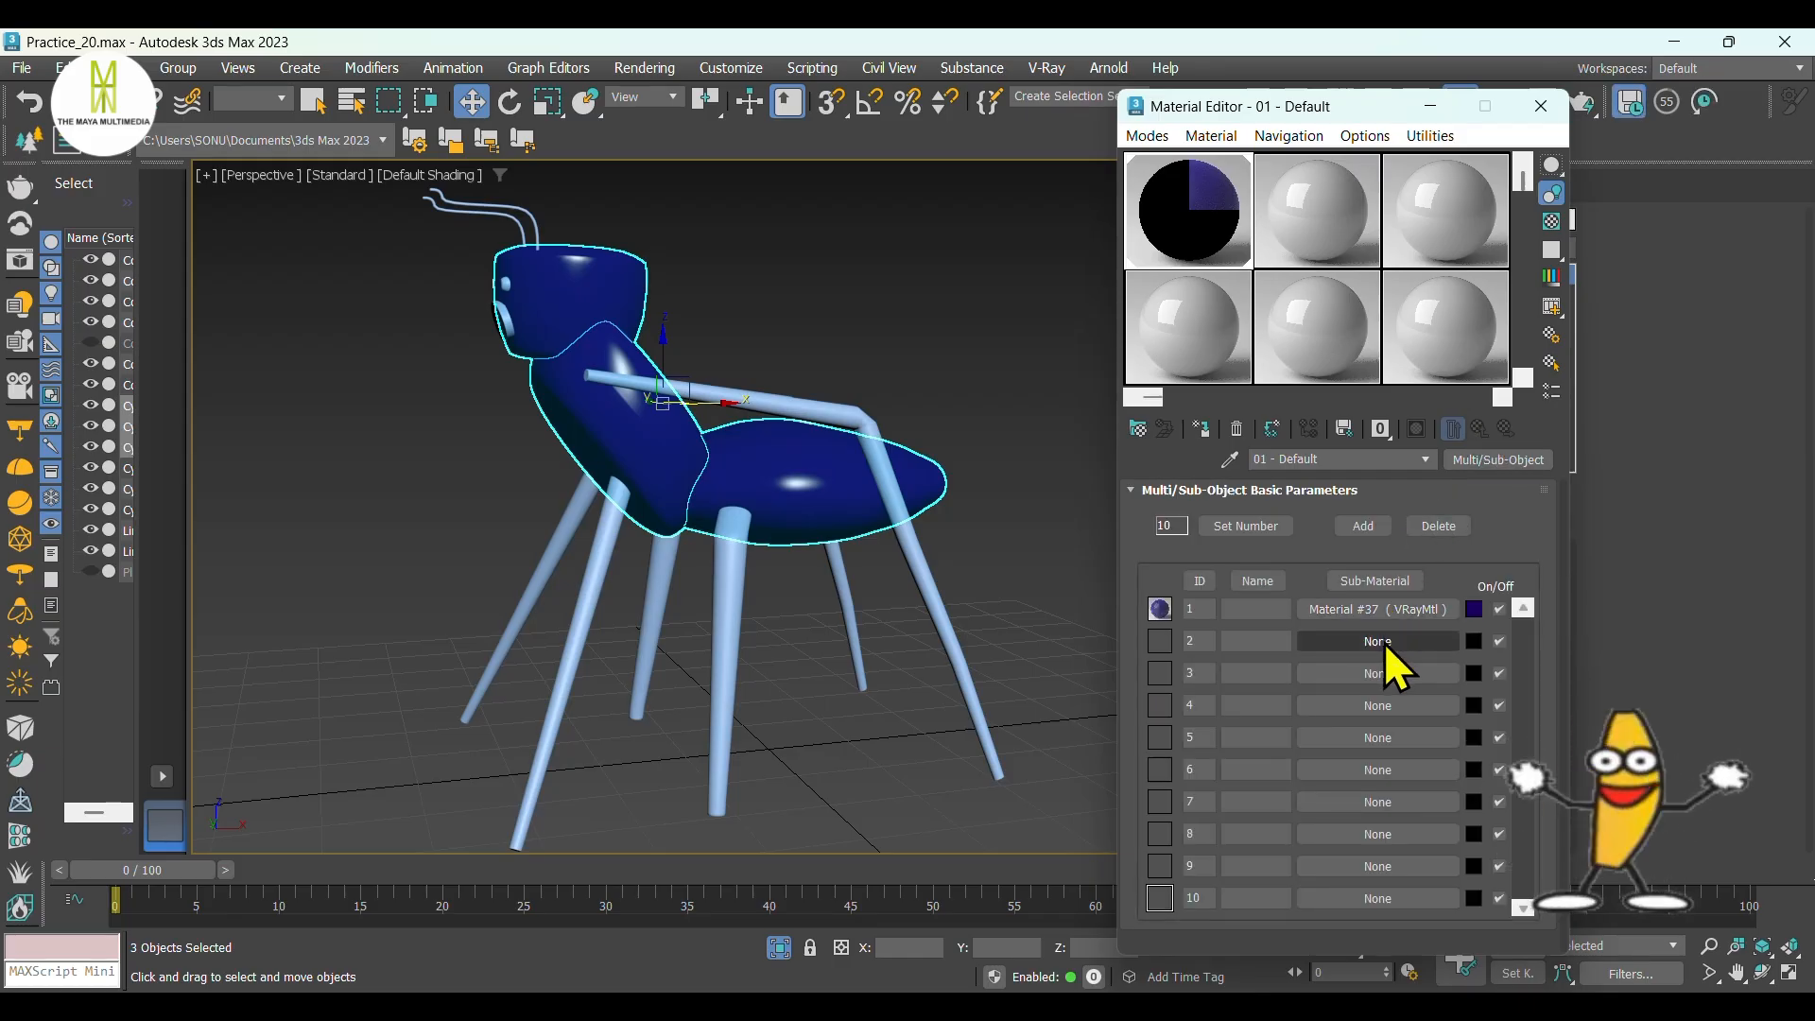
left_click(1384, 645)
left_click(1245, 309)
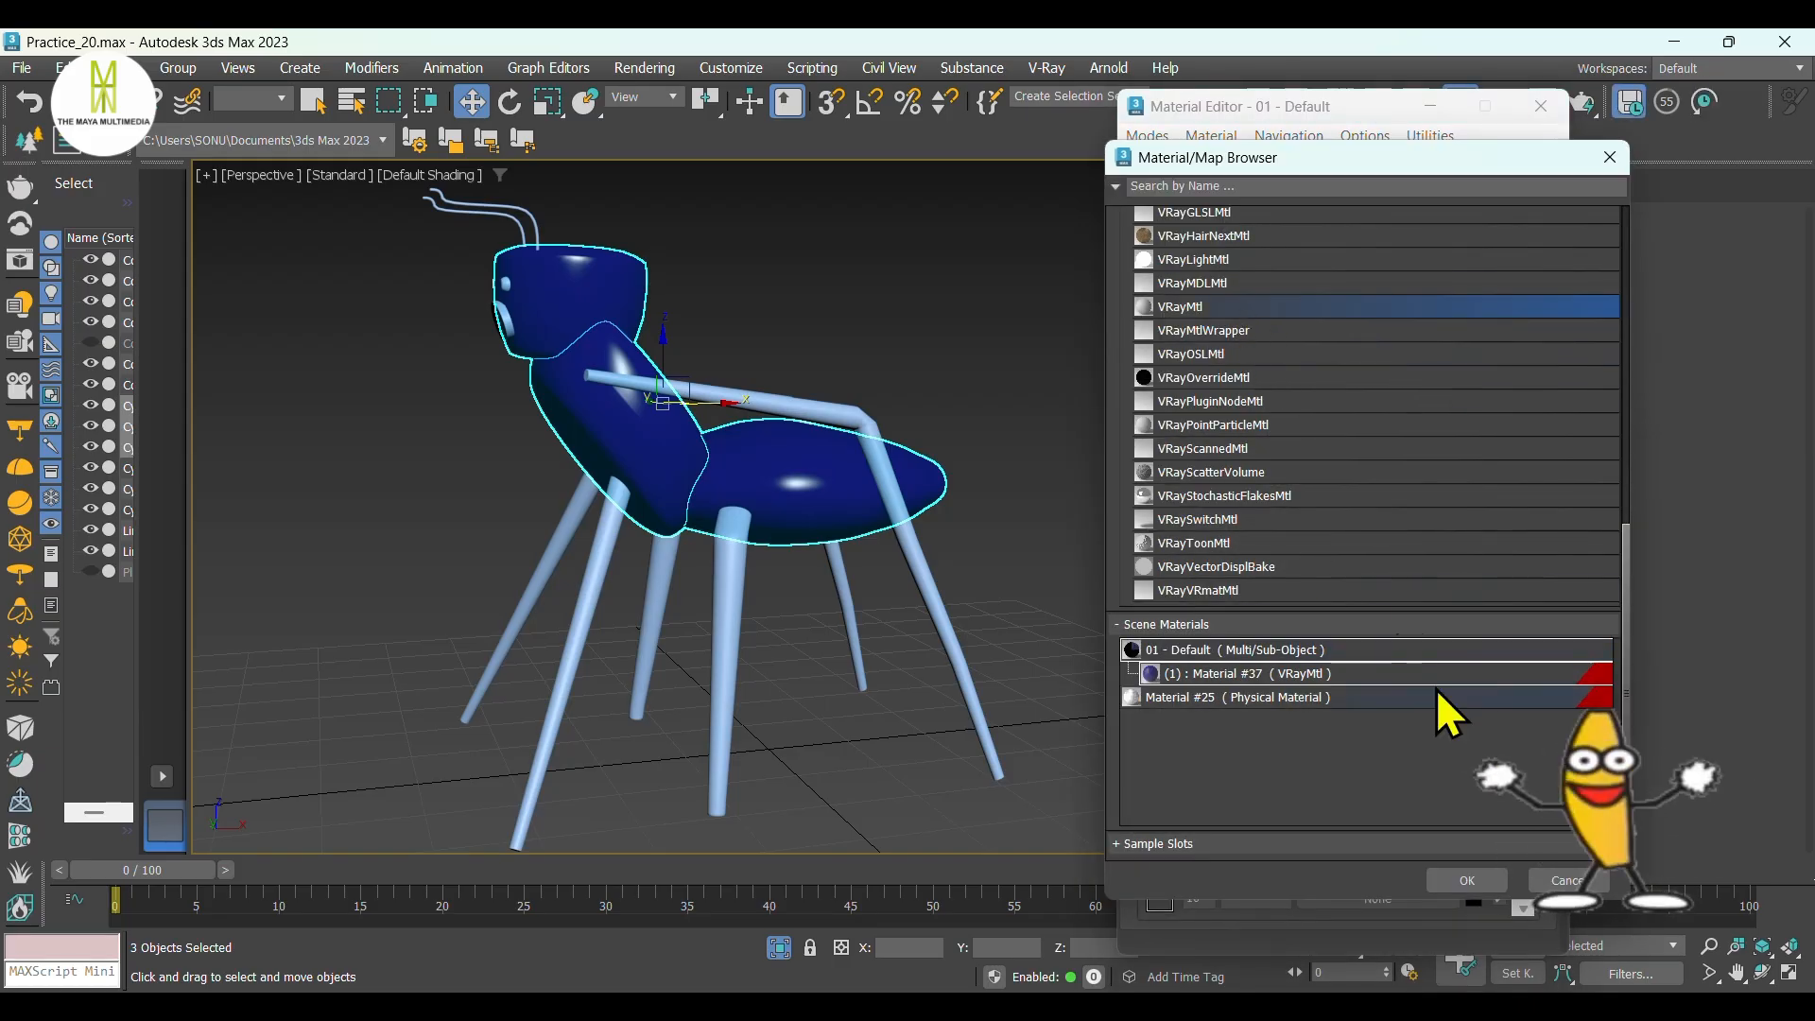
left_click(1464, 880)
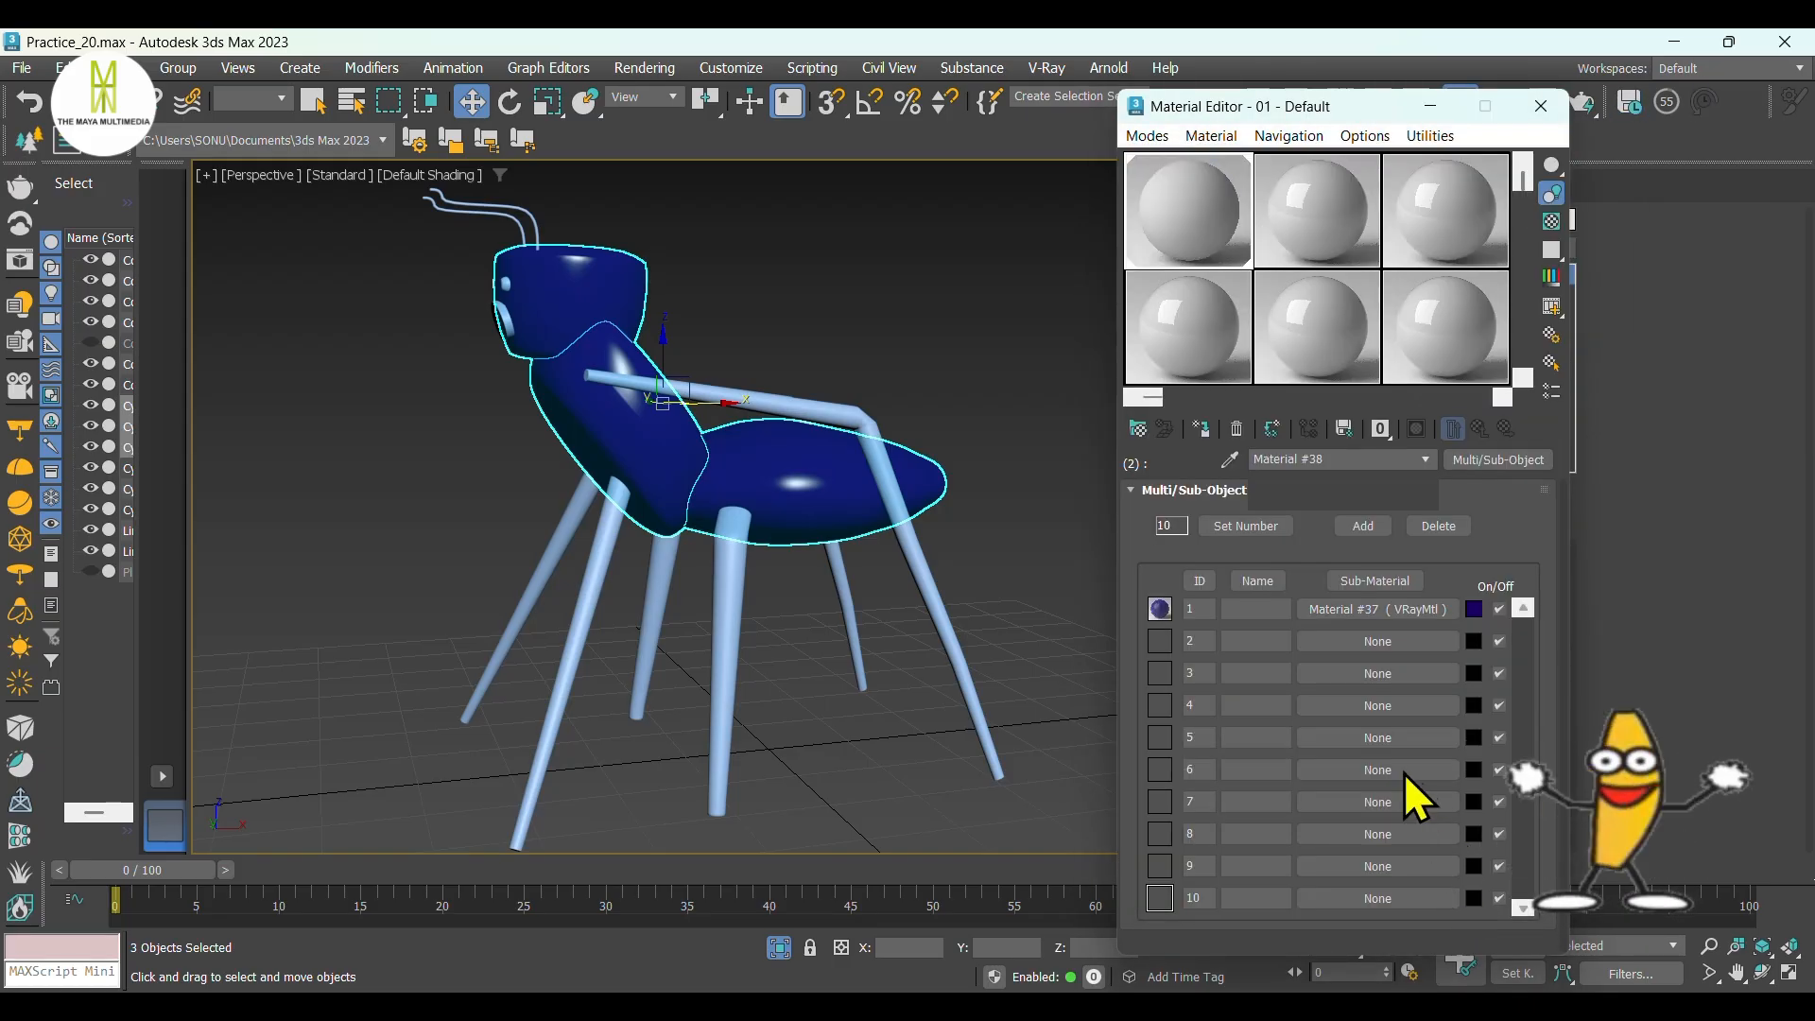
Set the diffuse colour of sub-material 2 to black.
left_click(1285, 517)
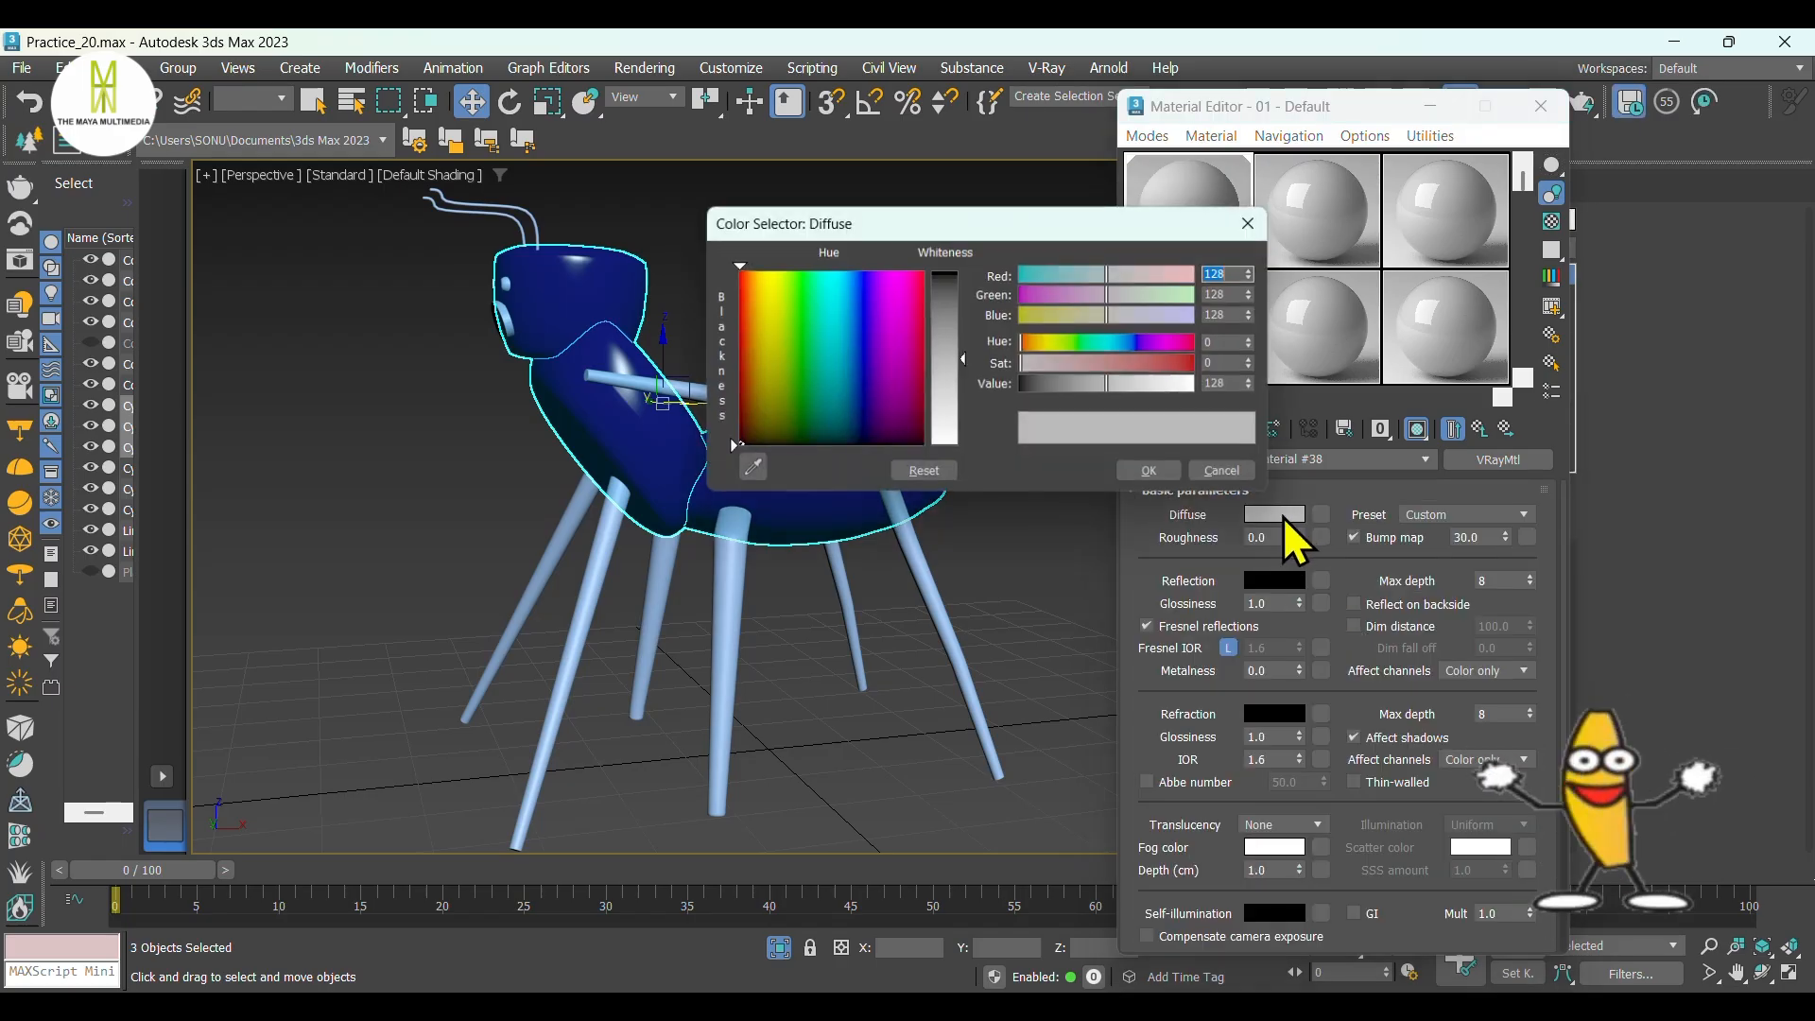
left_click_drag(949, 316, 949, 271)
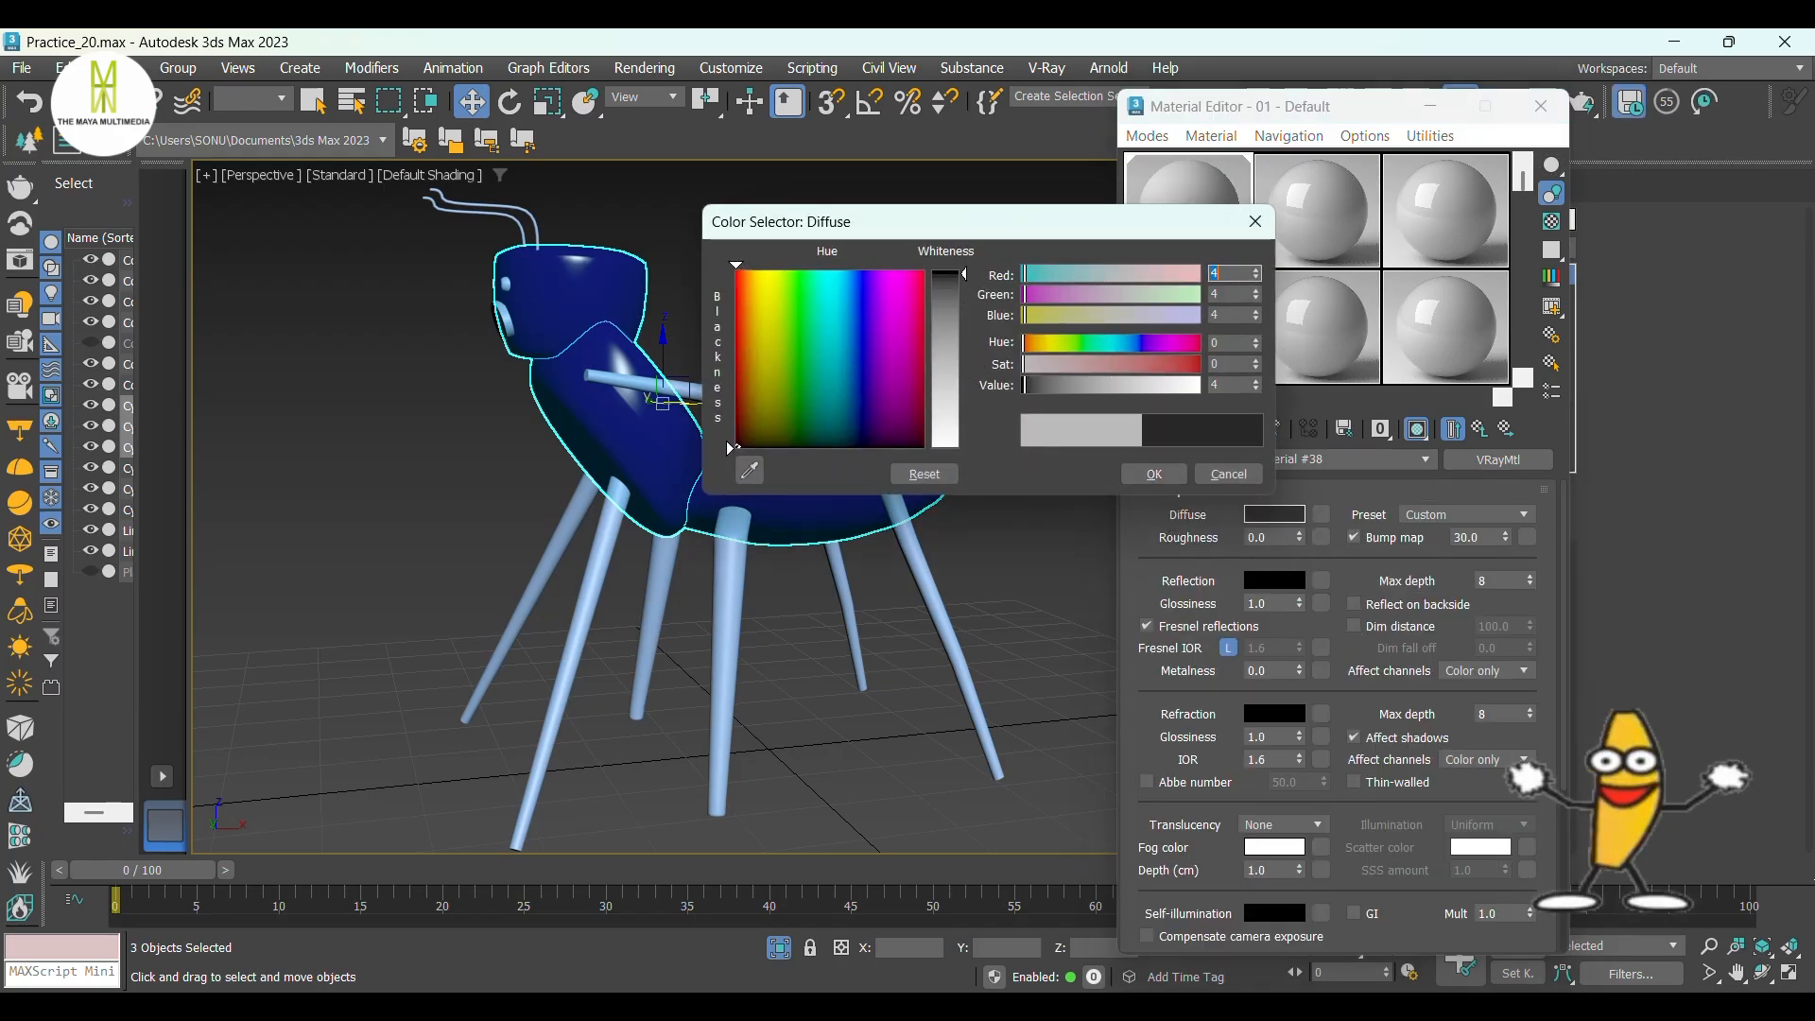
left_click(1150, 473)
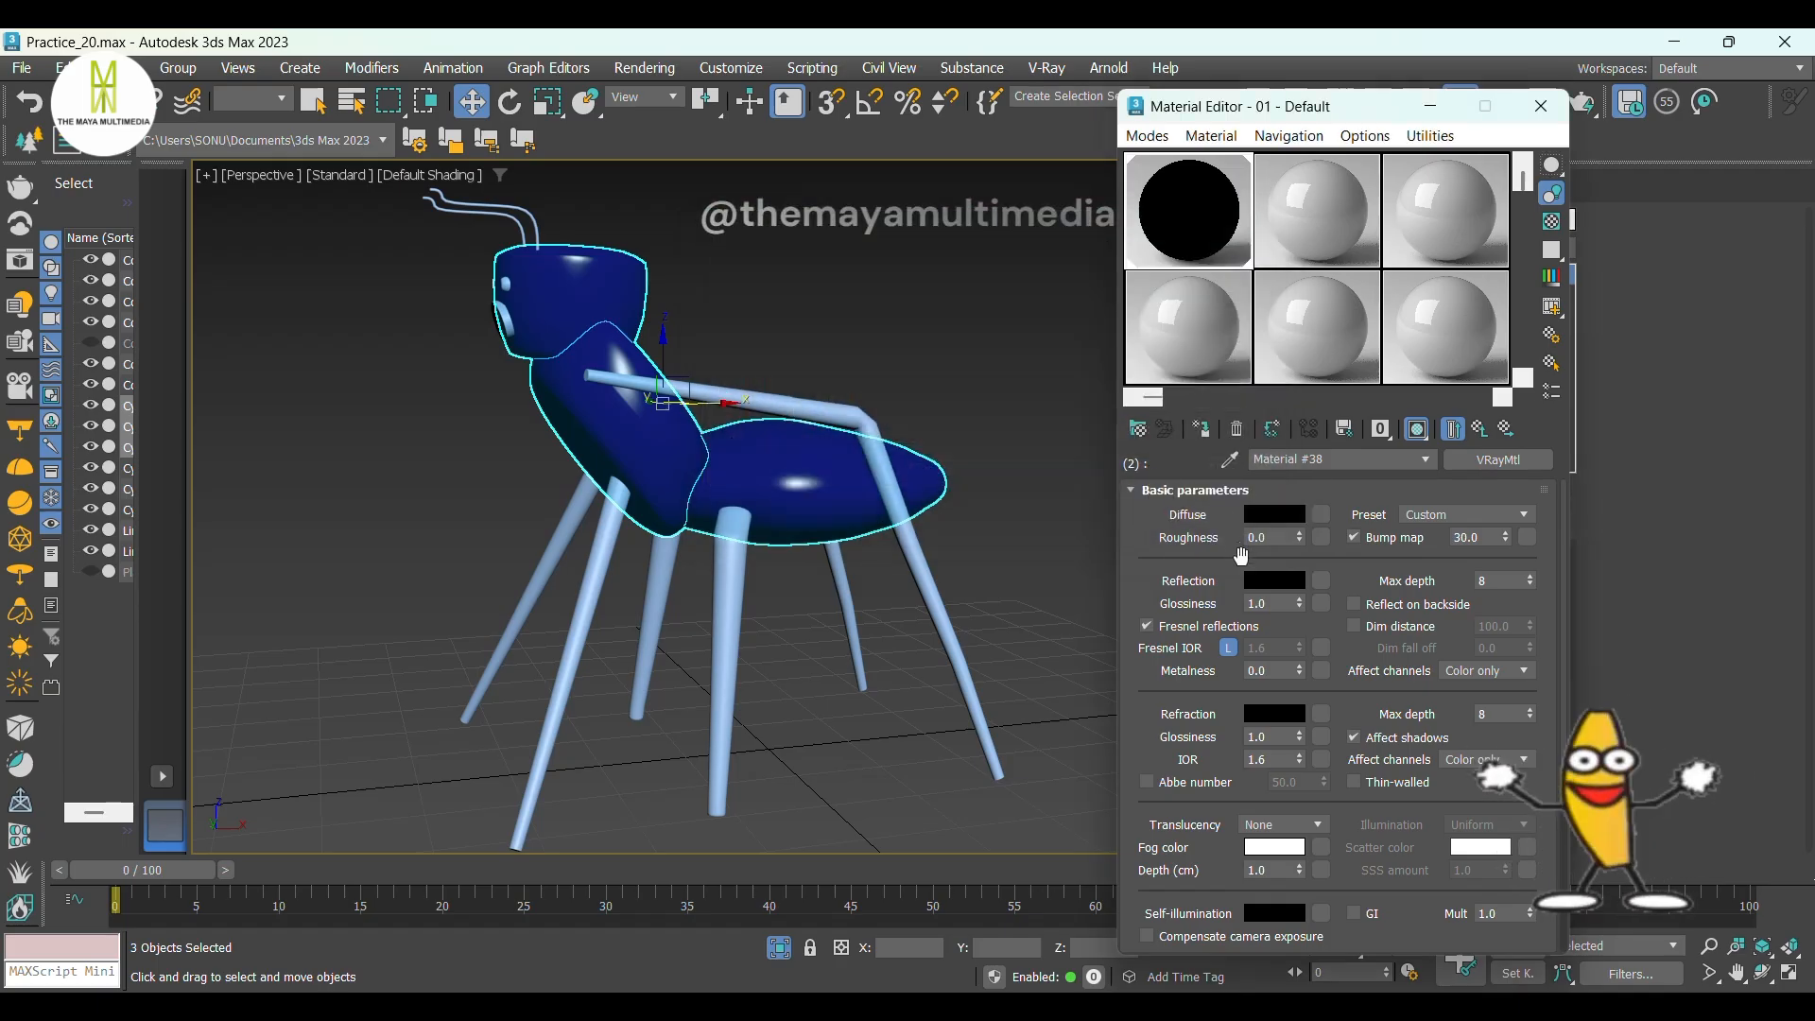
Set the black sub-material's reflection colour to white and its reflection glossiness to 0.65.
left_click(1272, 580)
left_click_drag(945, 490, 943, 519)
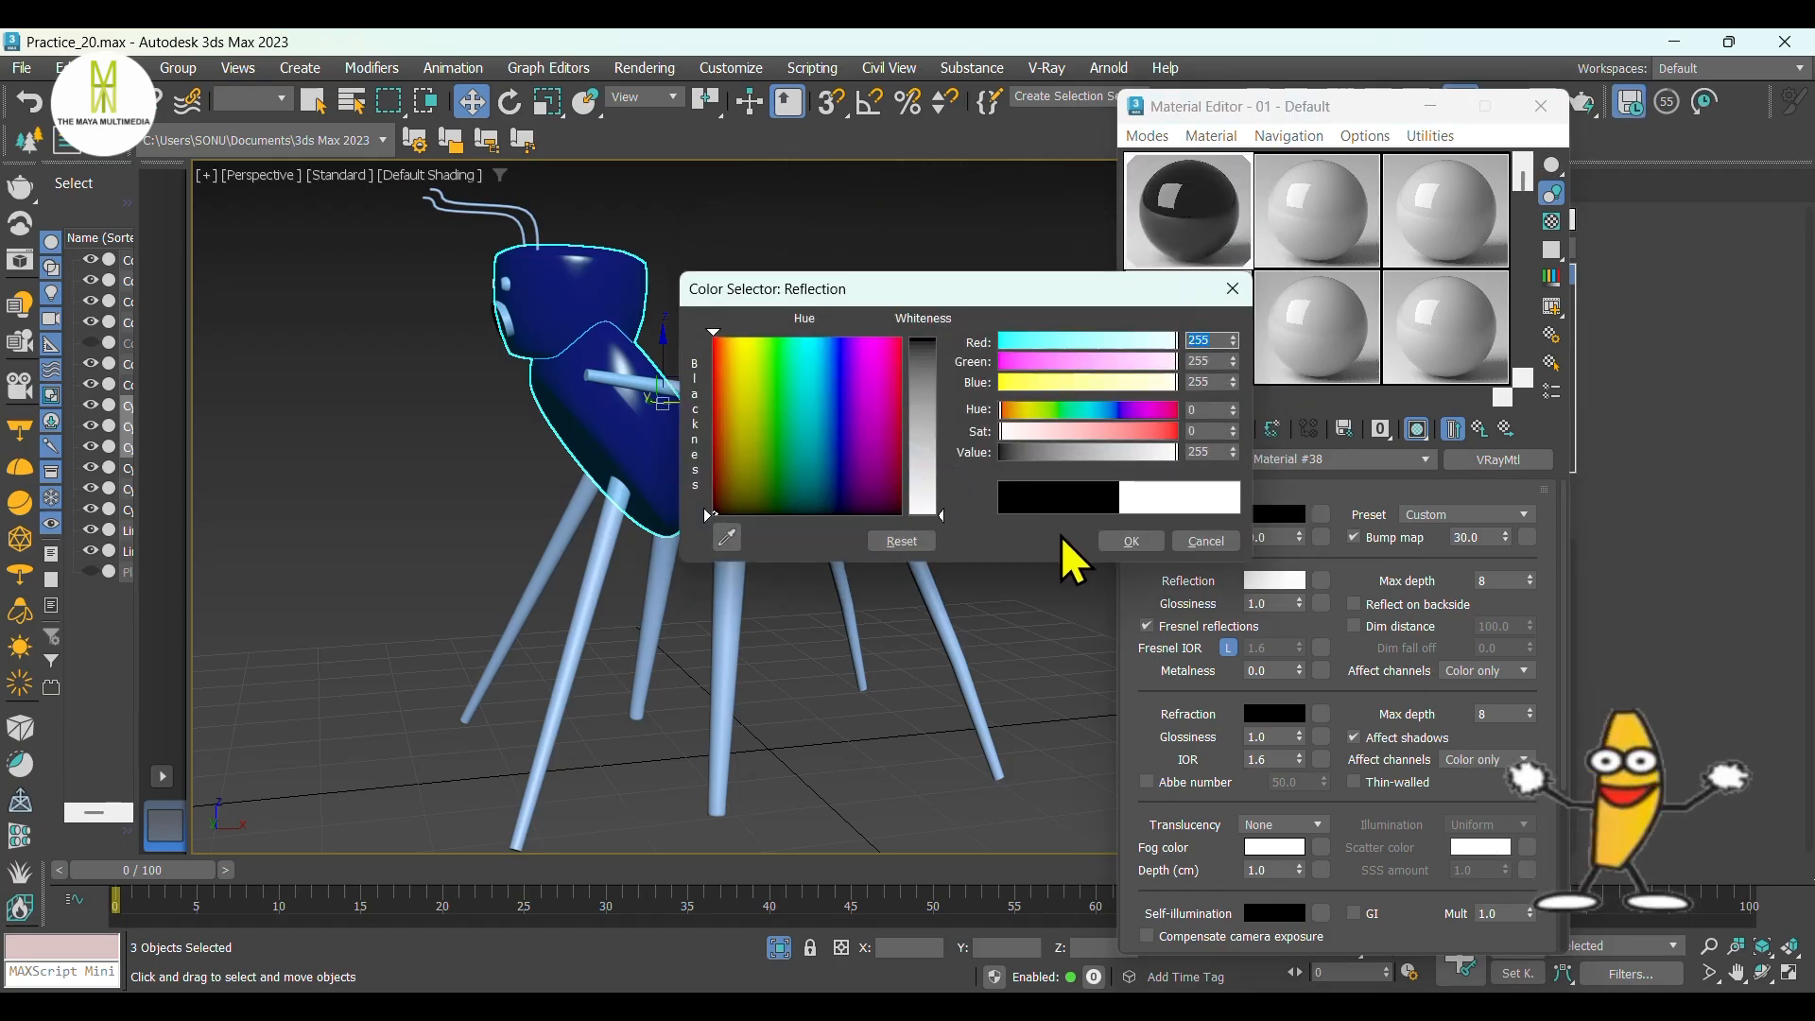
left_click(1130, 541)
double_click(1248, 603)
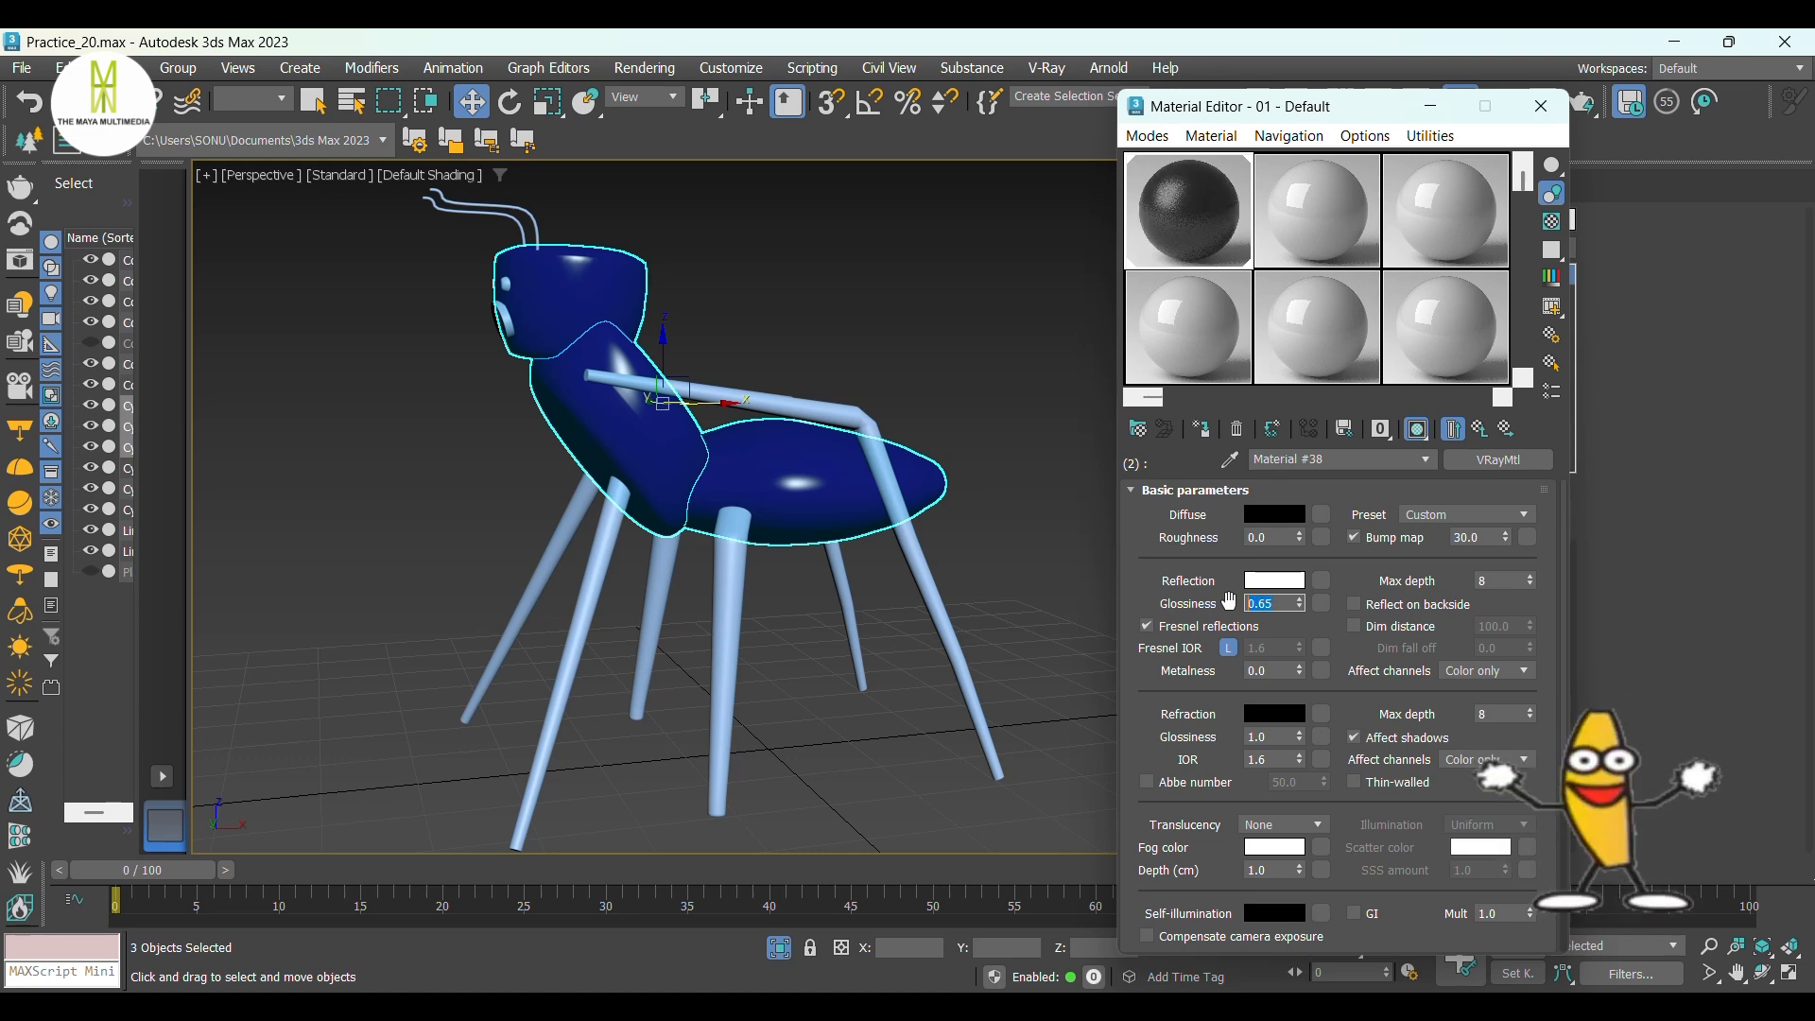
Unlock the black sub-material's Fresnel IOR and set its metalness to 0.2.
left_click(1228, 647)
double_click(1239, 669)
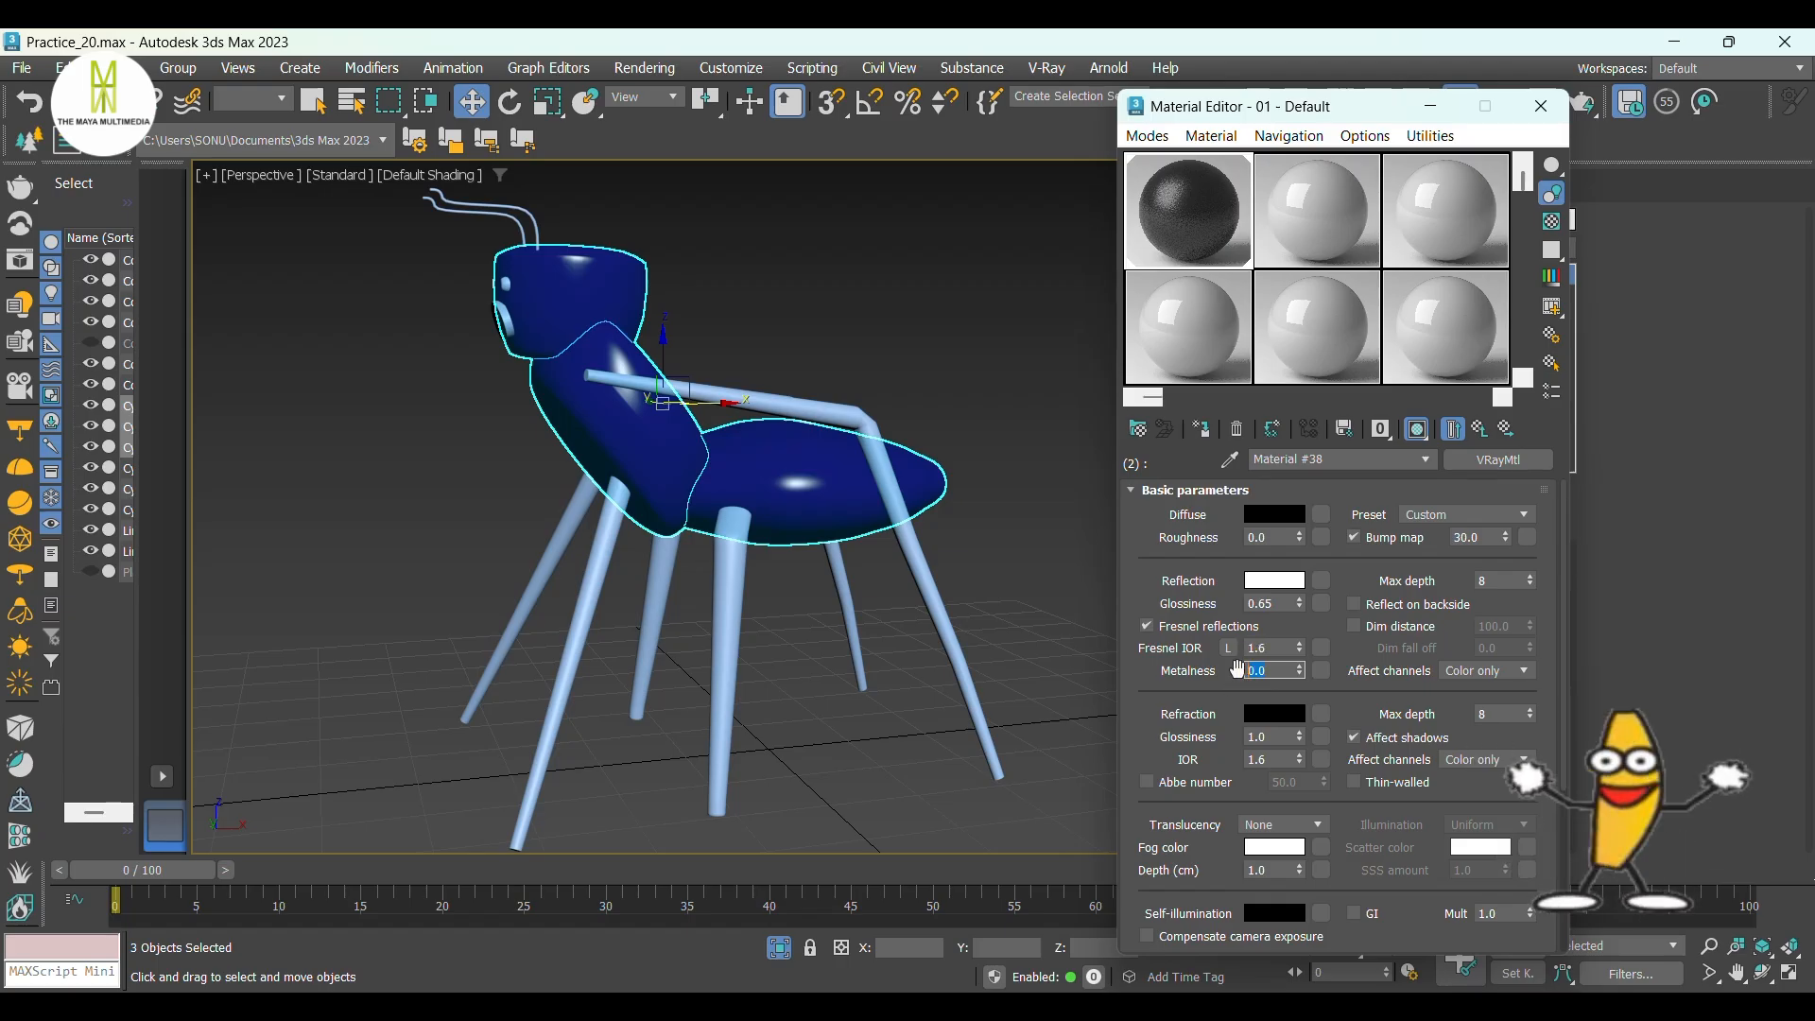
type("0.2")
Assign a Noise map to the black sub-material's bump slot and set the noise size to 0.1.
left_click(1528, 537)
scroll(1324, 747, "down", 3)
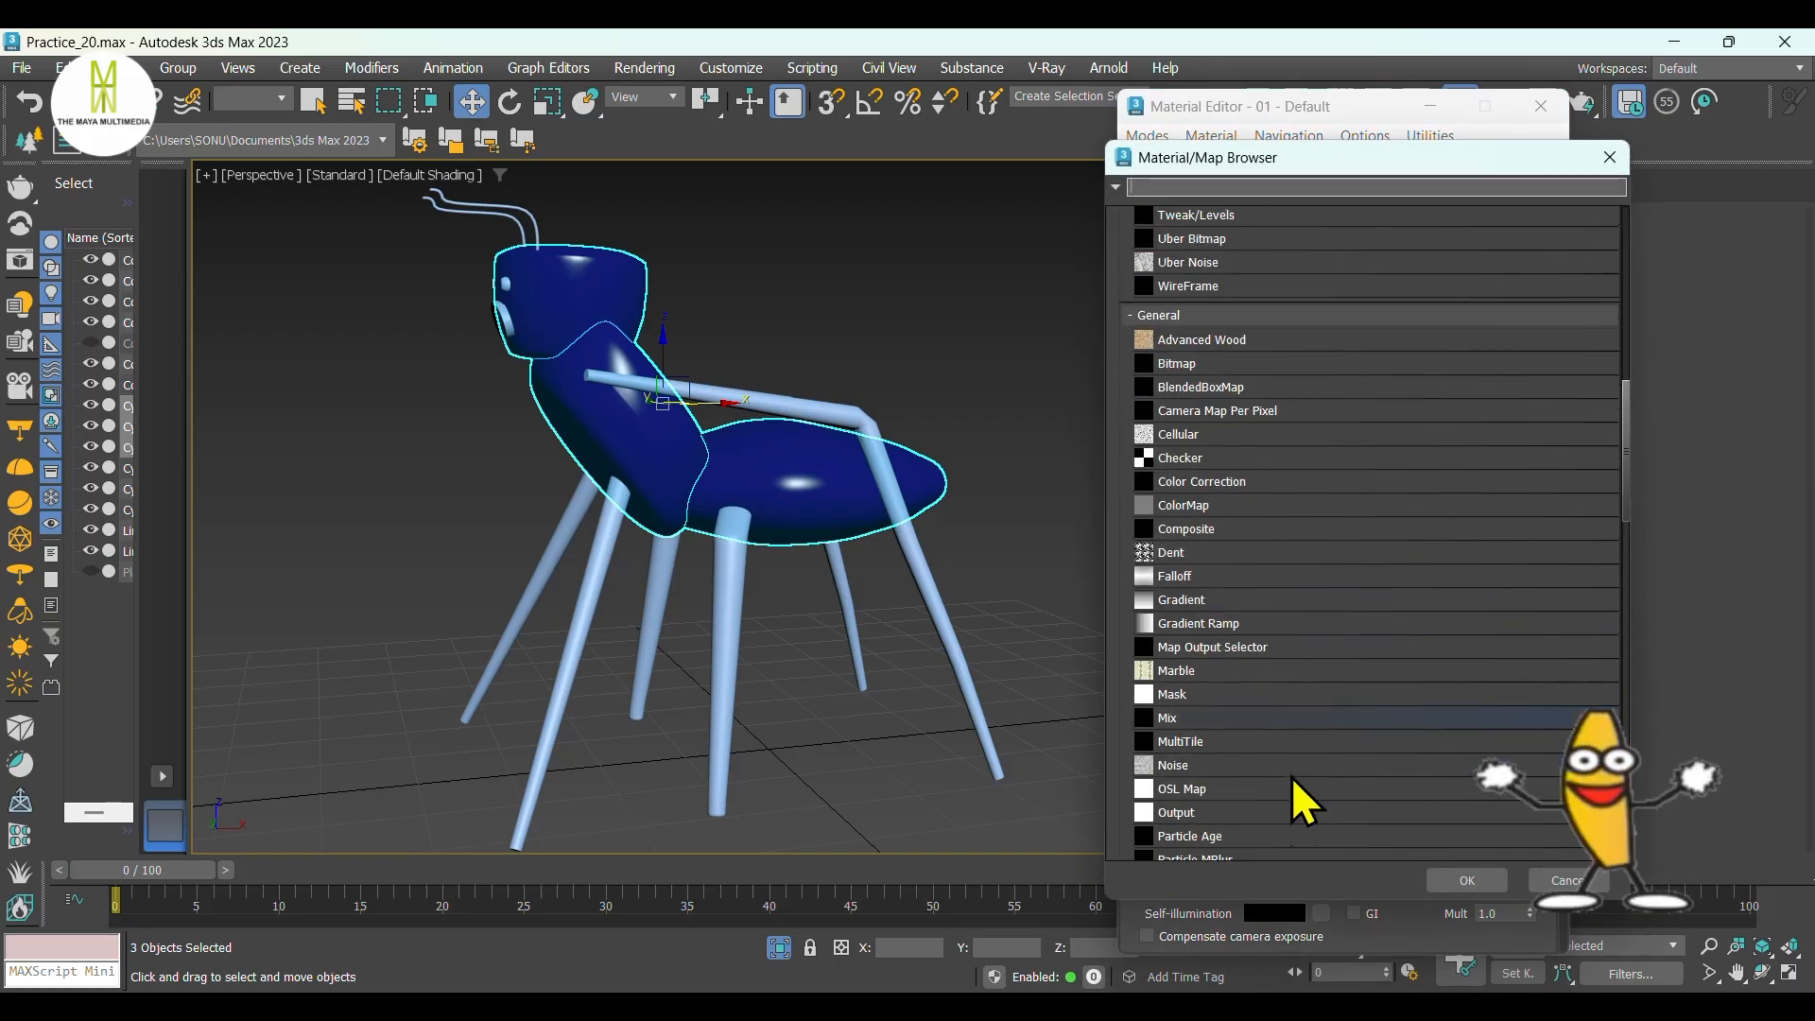
left_click(1234, 742)
left_click(1444, 880)
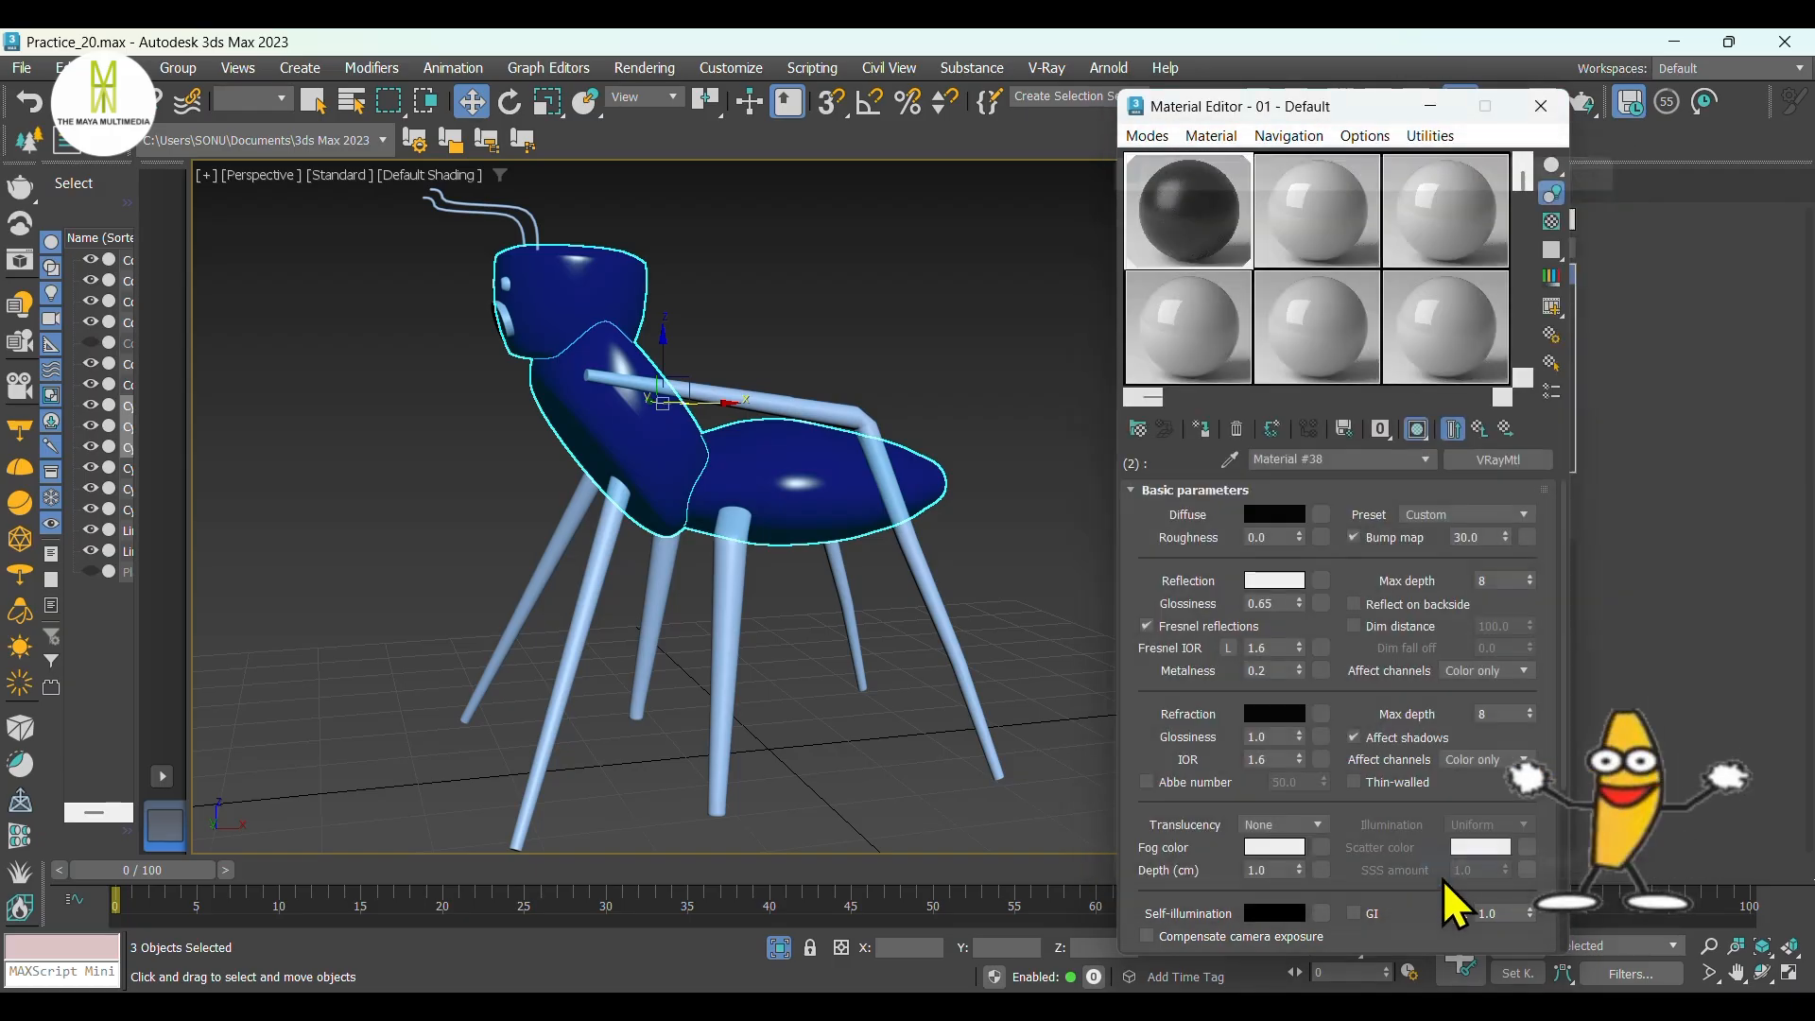
double_click(1220, 783)
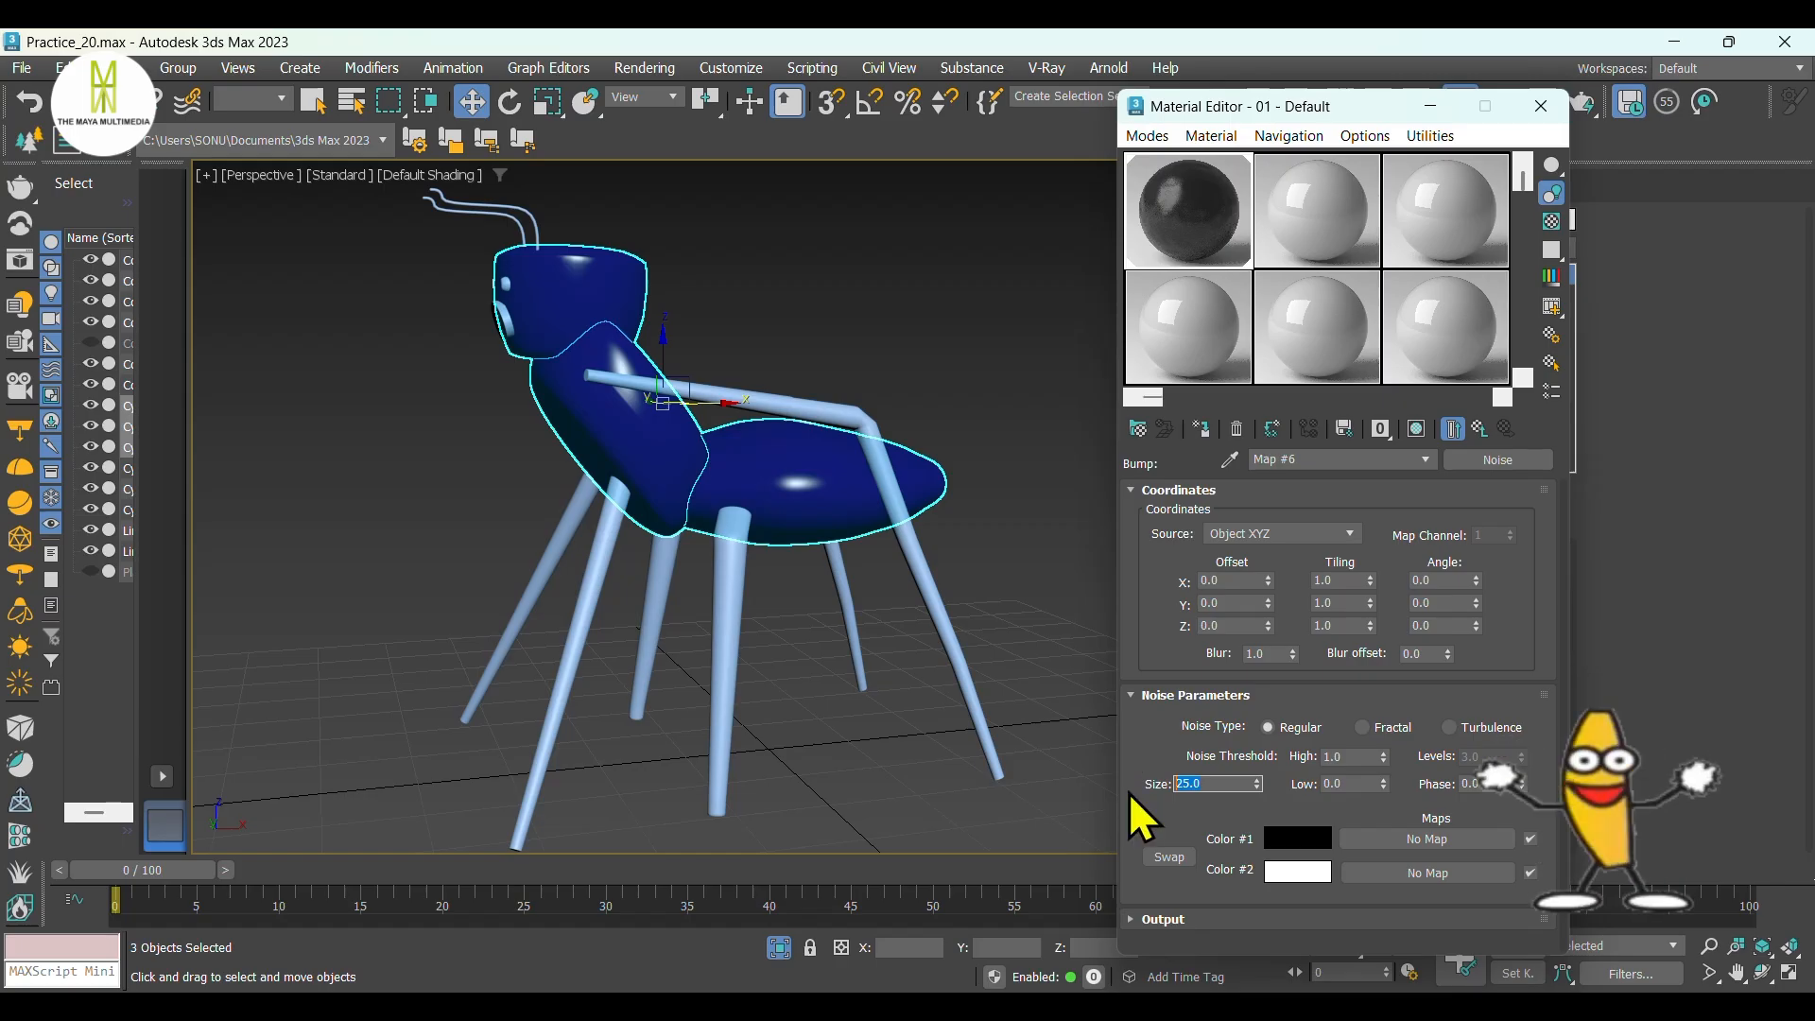
type("0.1")
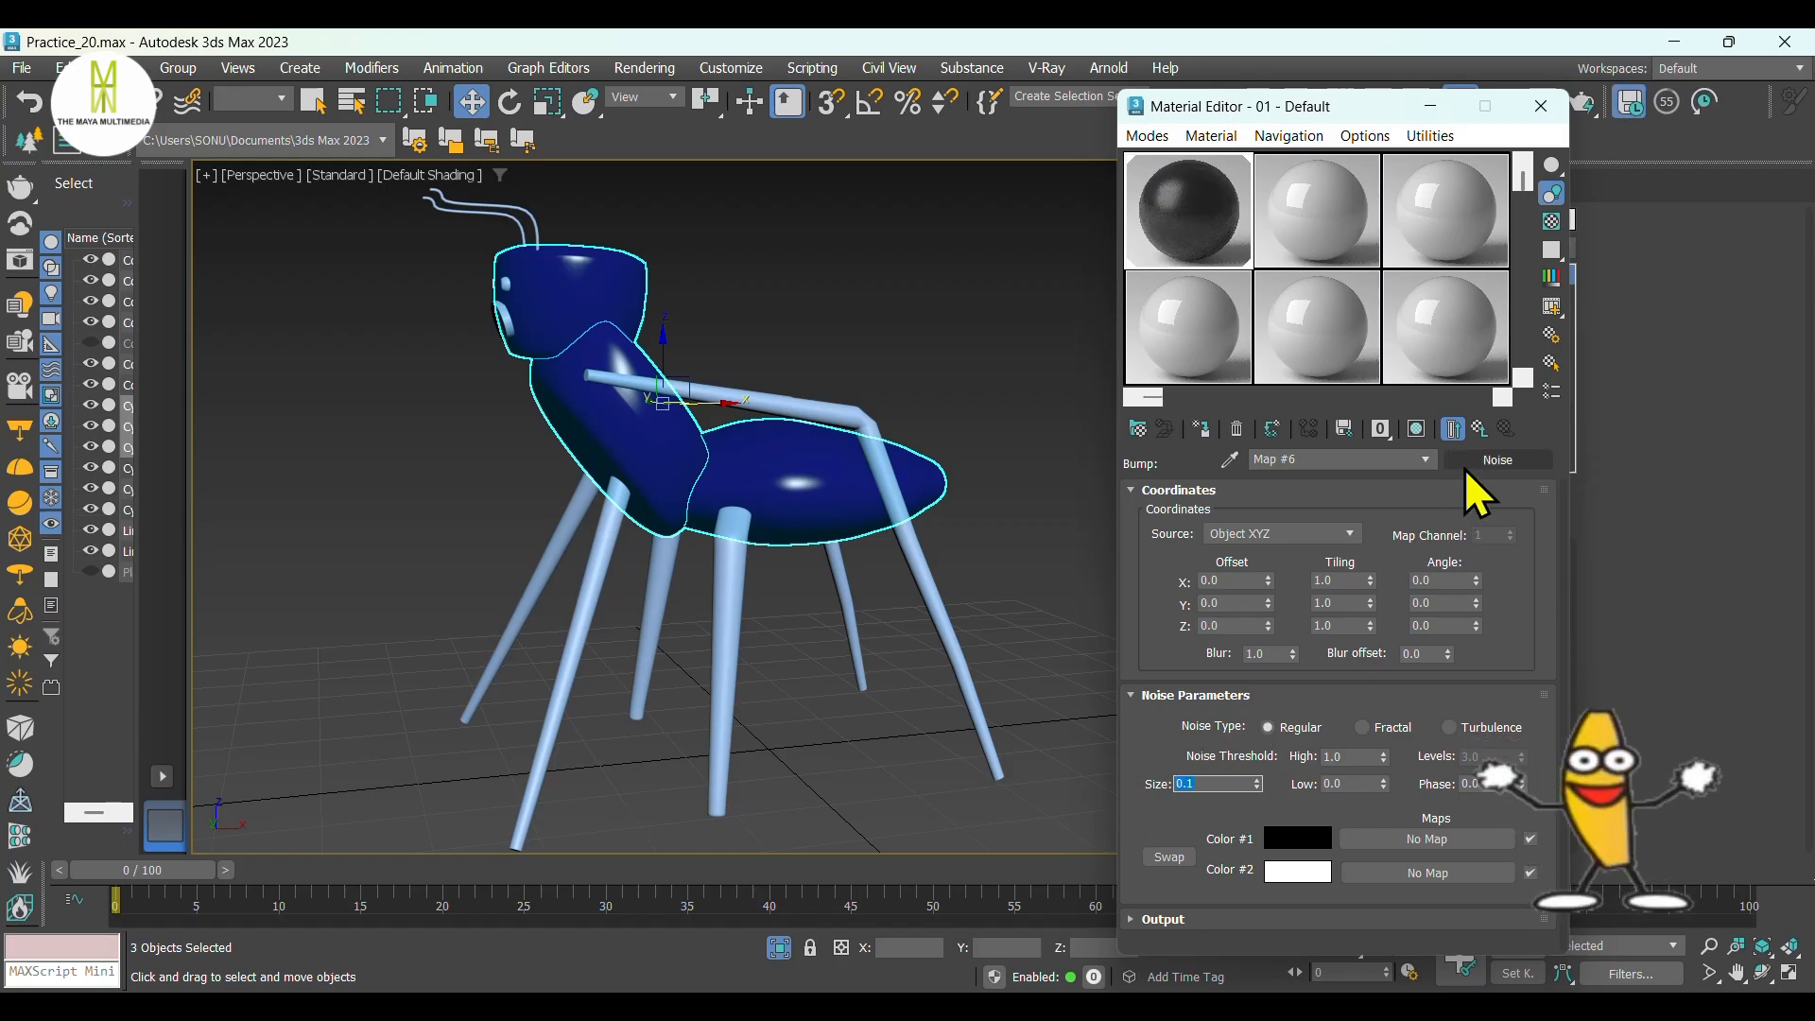
Return to the black sub-material and set its bump map amount to 5.0.
left_click(1480, 429)
double_click(1473, 537)
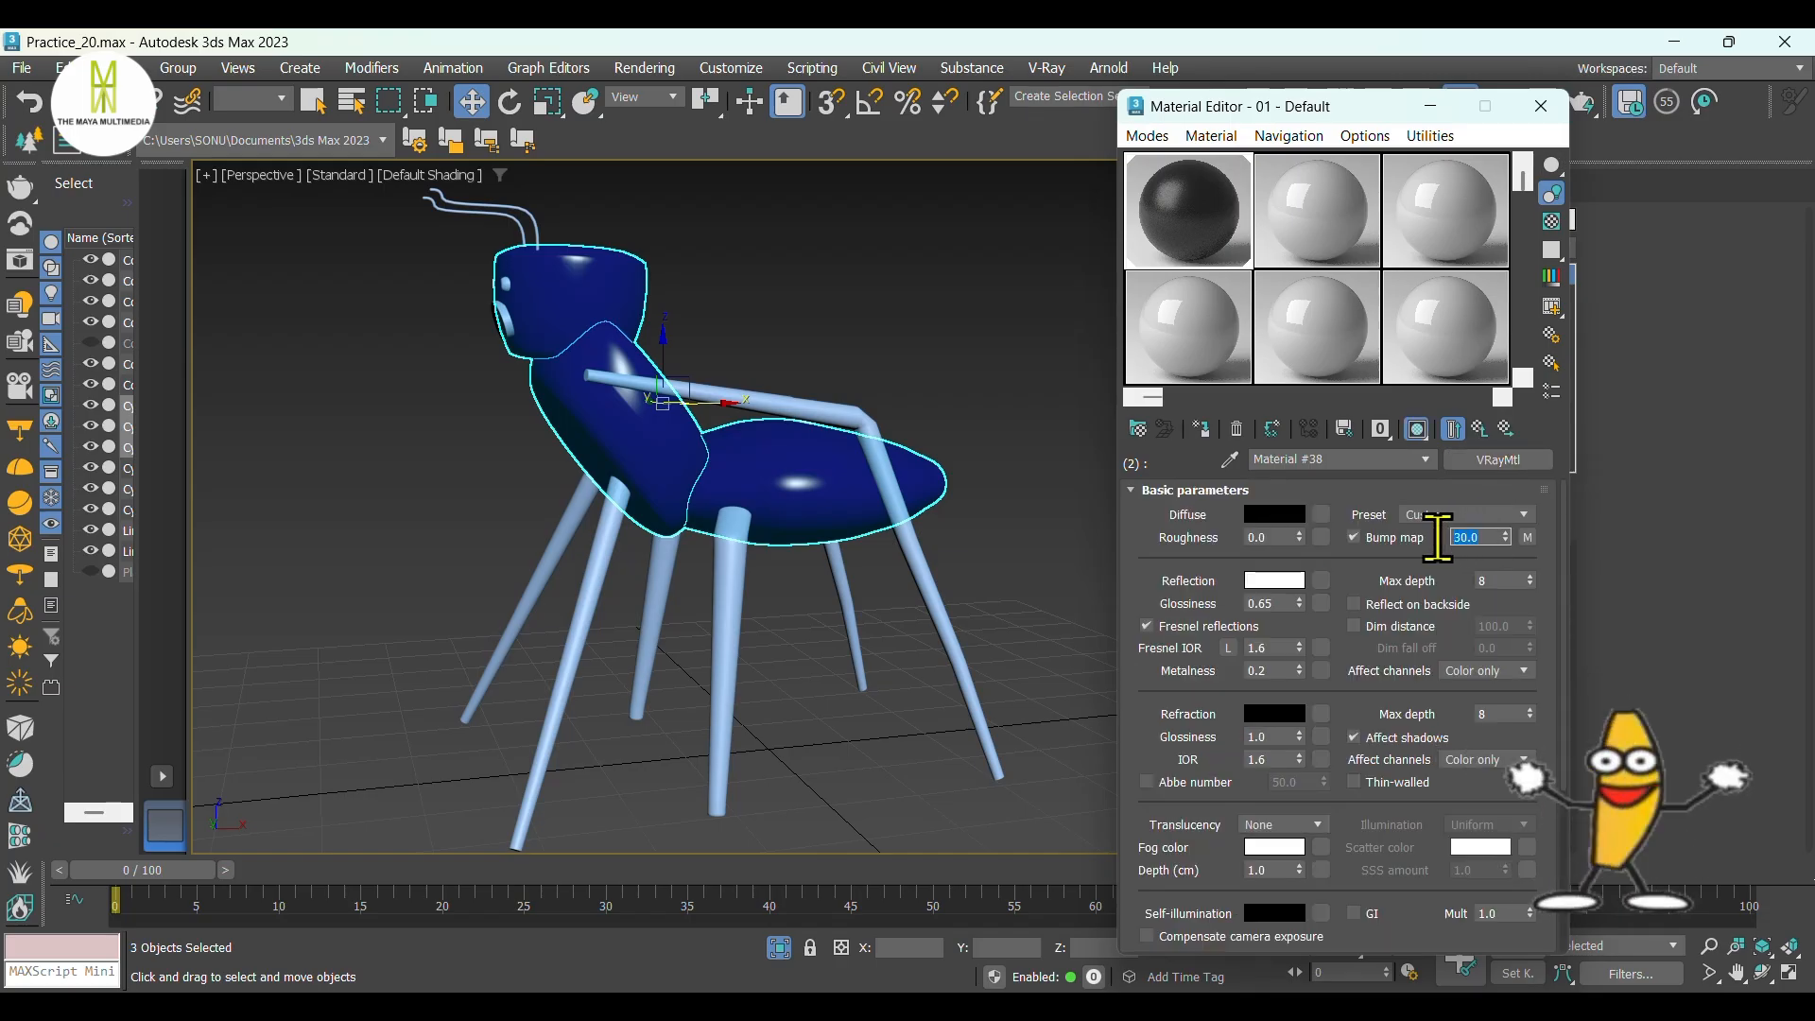
type("5.0")
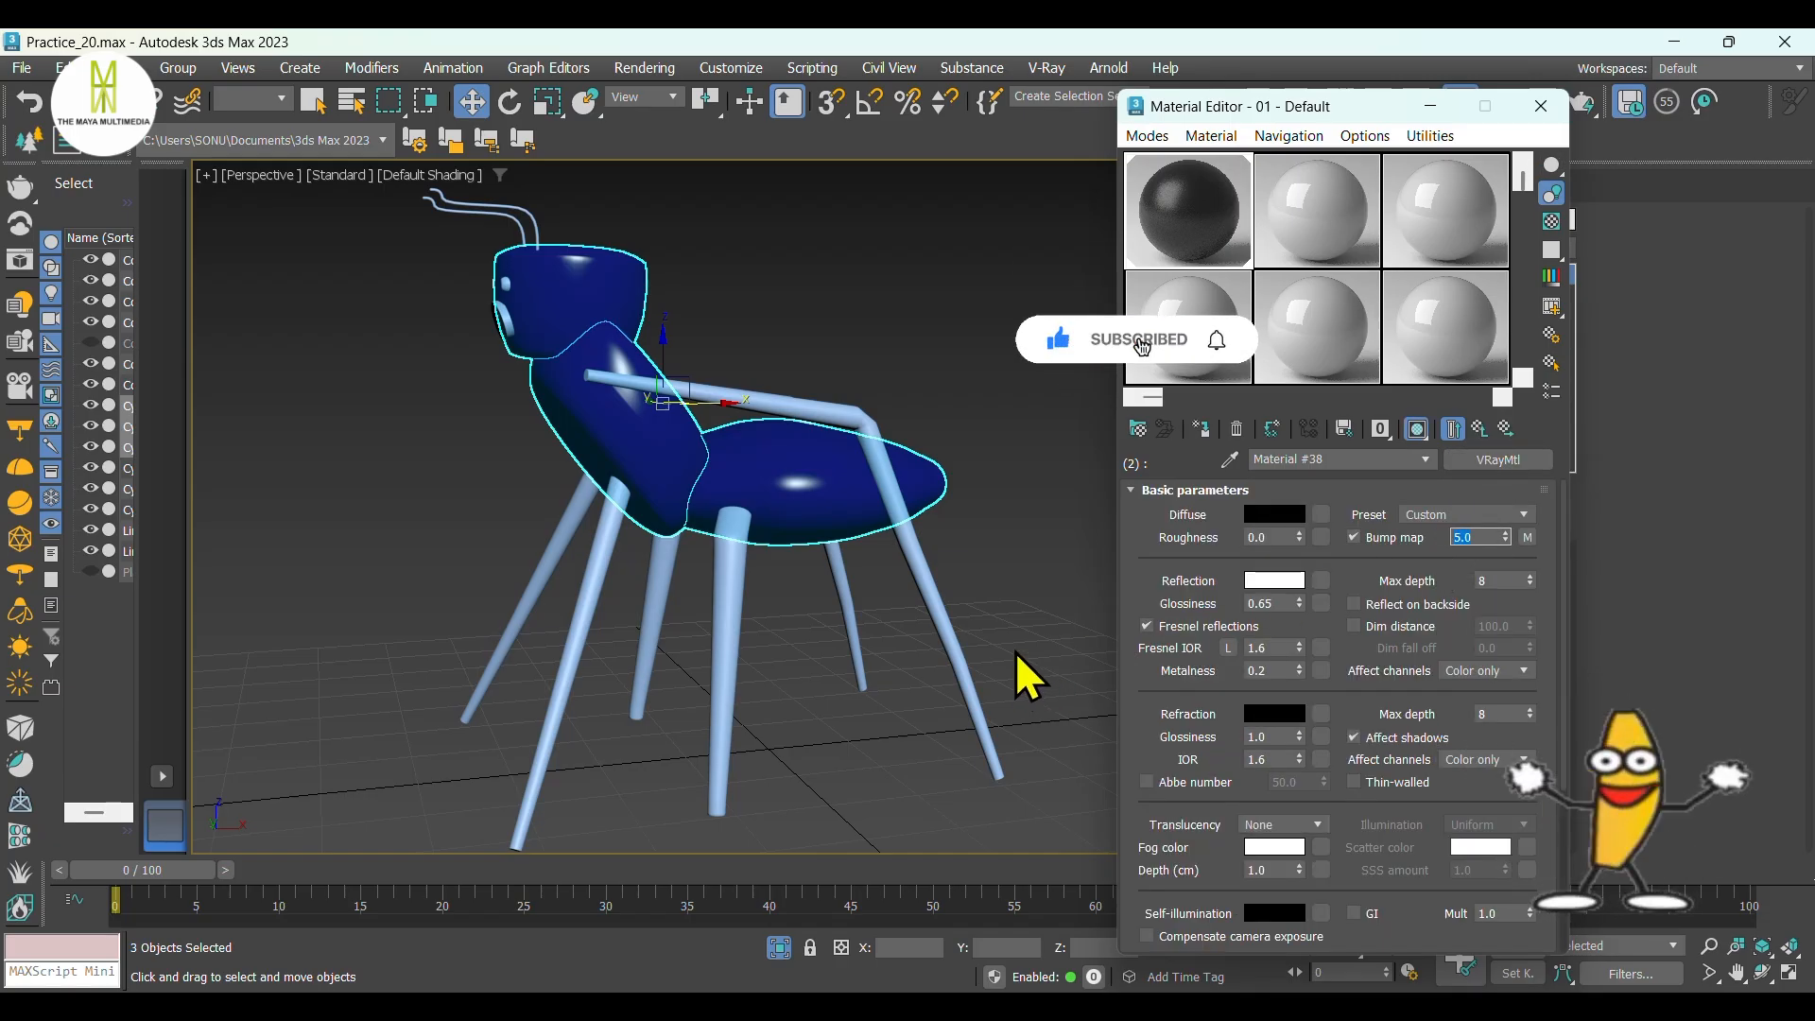
Select the chair's legs and armrests and assign the material to them.
left_click_drag(1036, 639, 406, 614)
left_click(1202, 431)
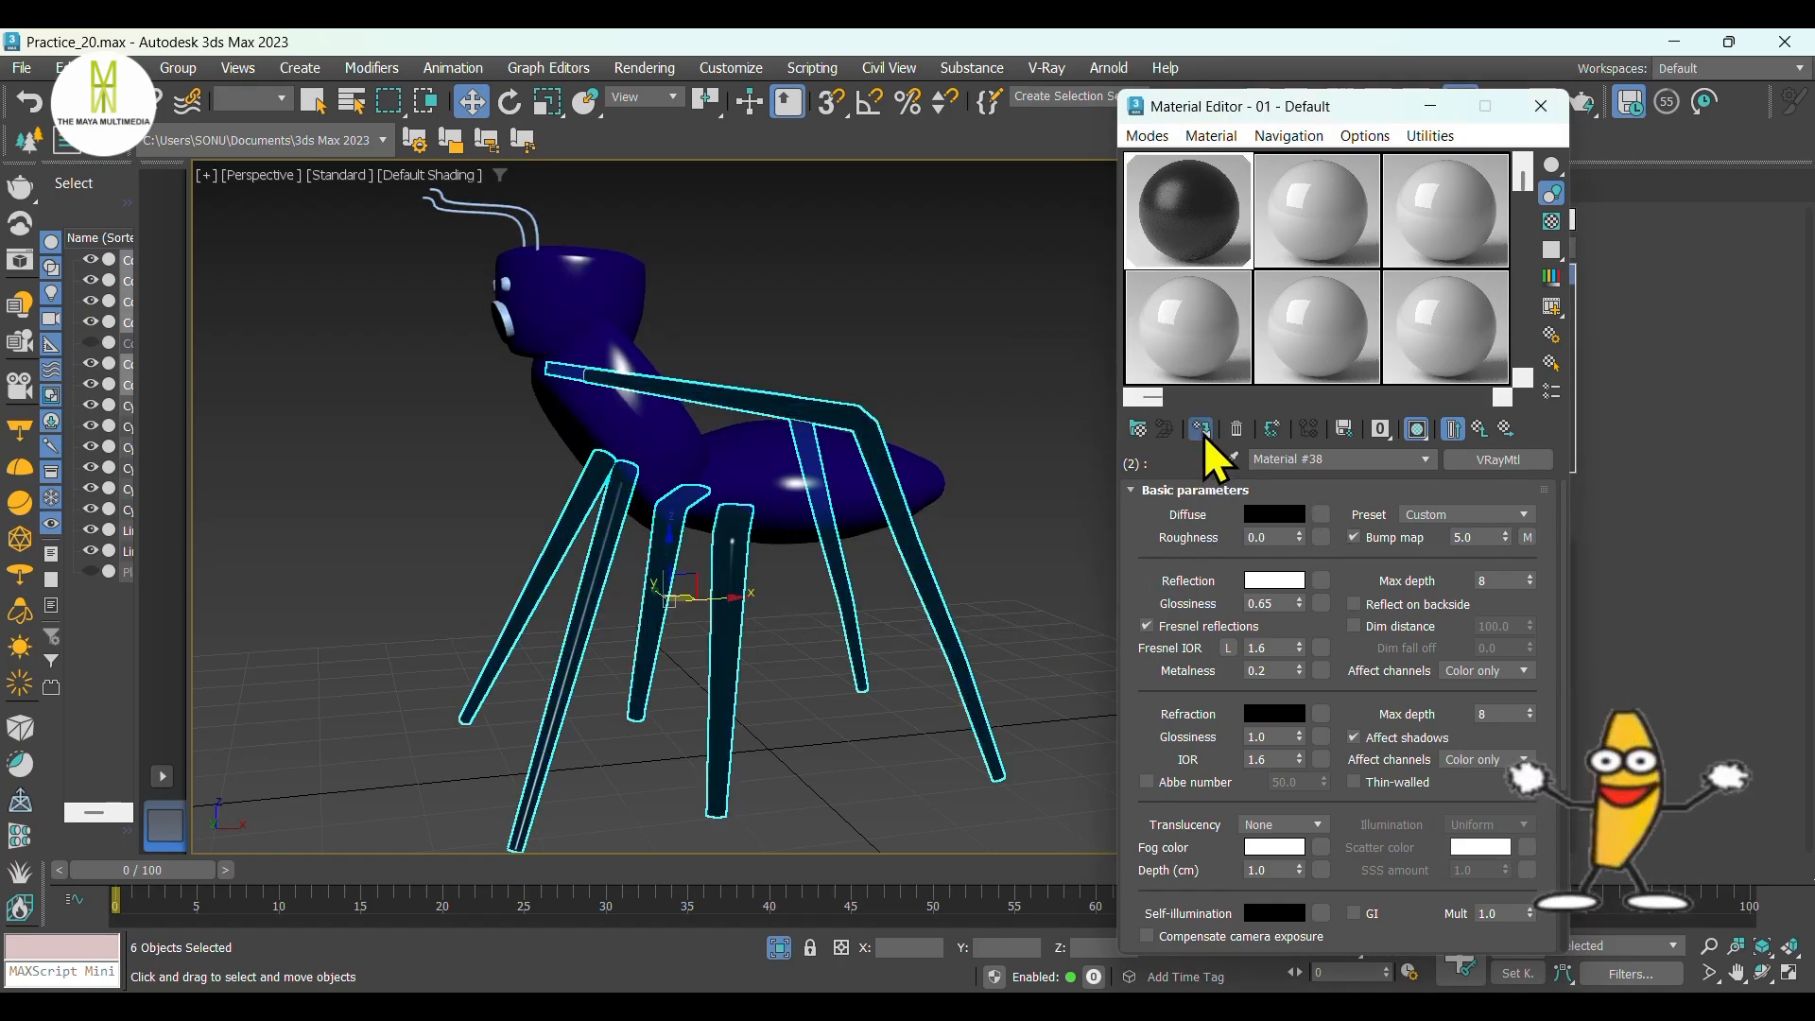
left_click(973, 371)
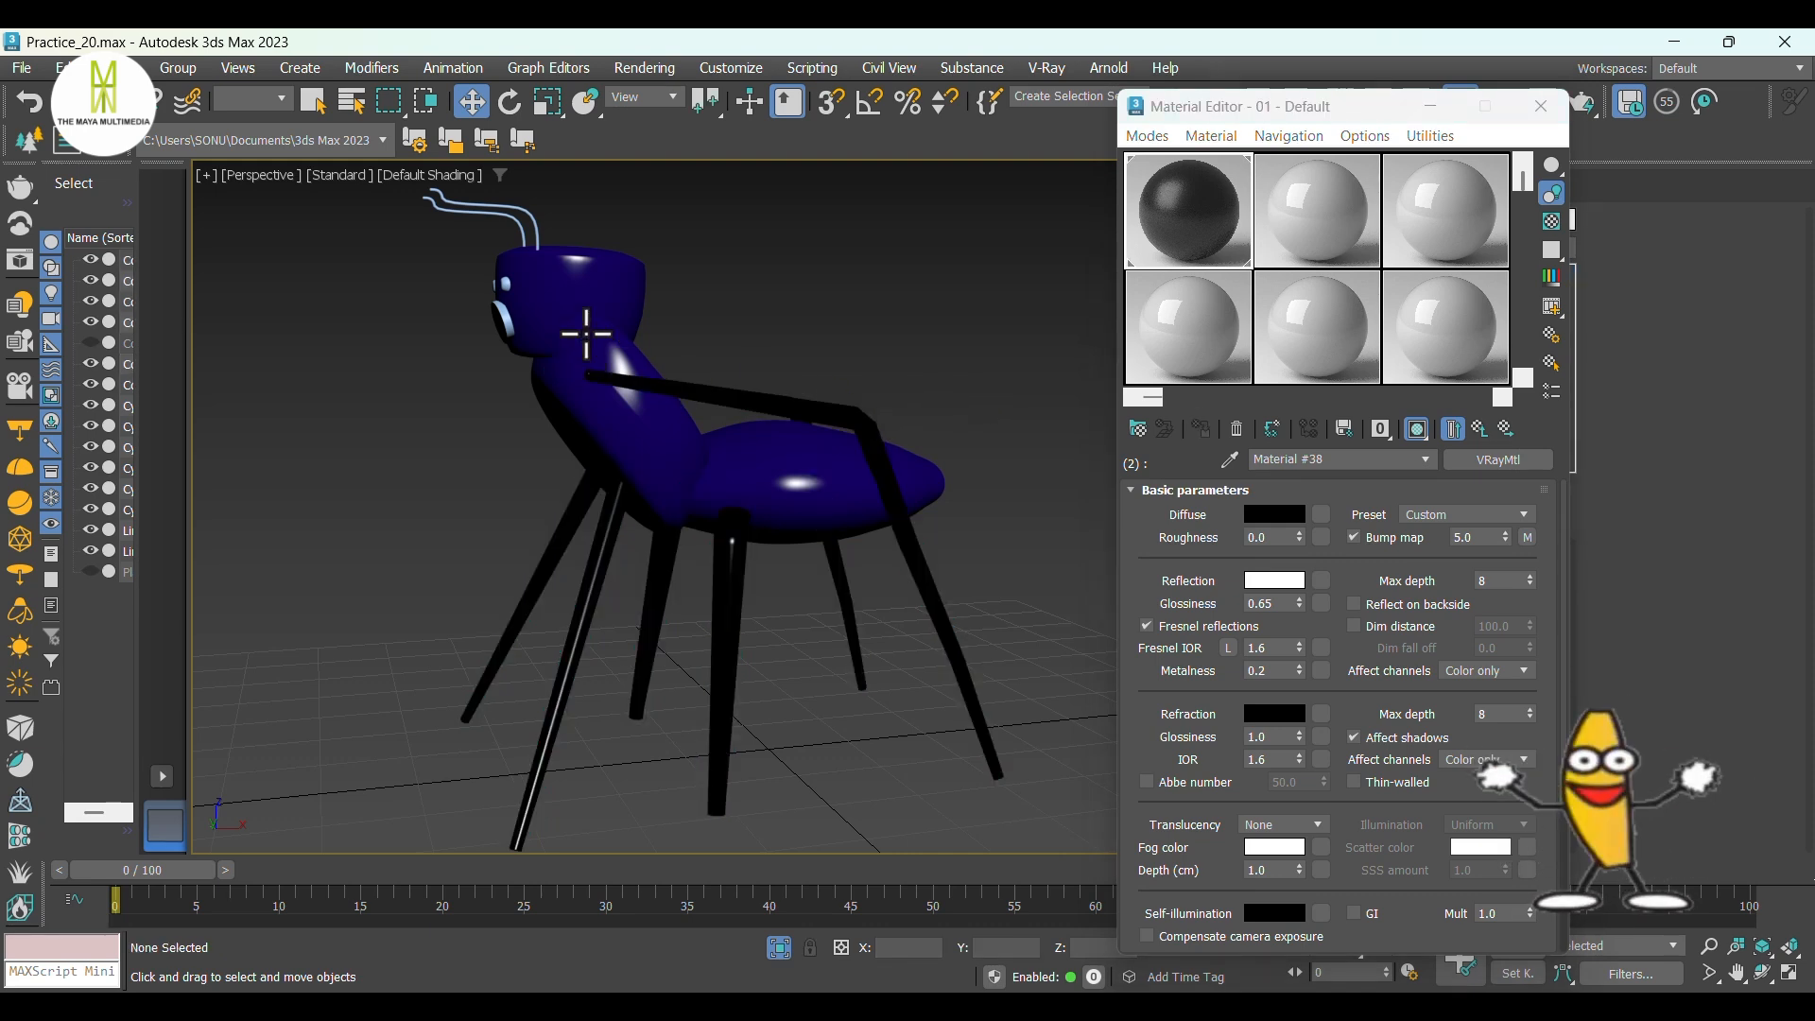
Select the two antennae on the head and assign the material to them.
scroll(521, 256, "up", 2)
middle_click_drag(409, 226, 496, 411)
left_click_drag(373, 276, 514, 480)
left_click(1206, 435)
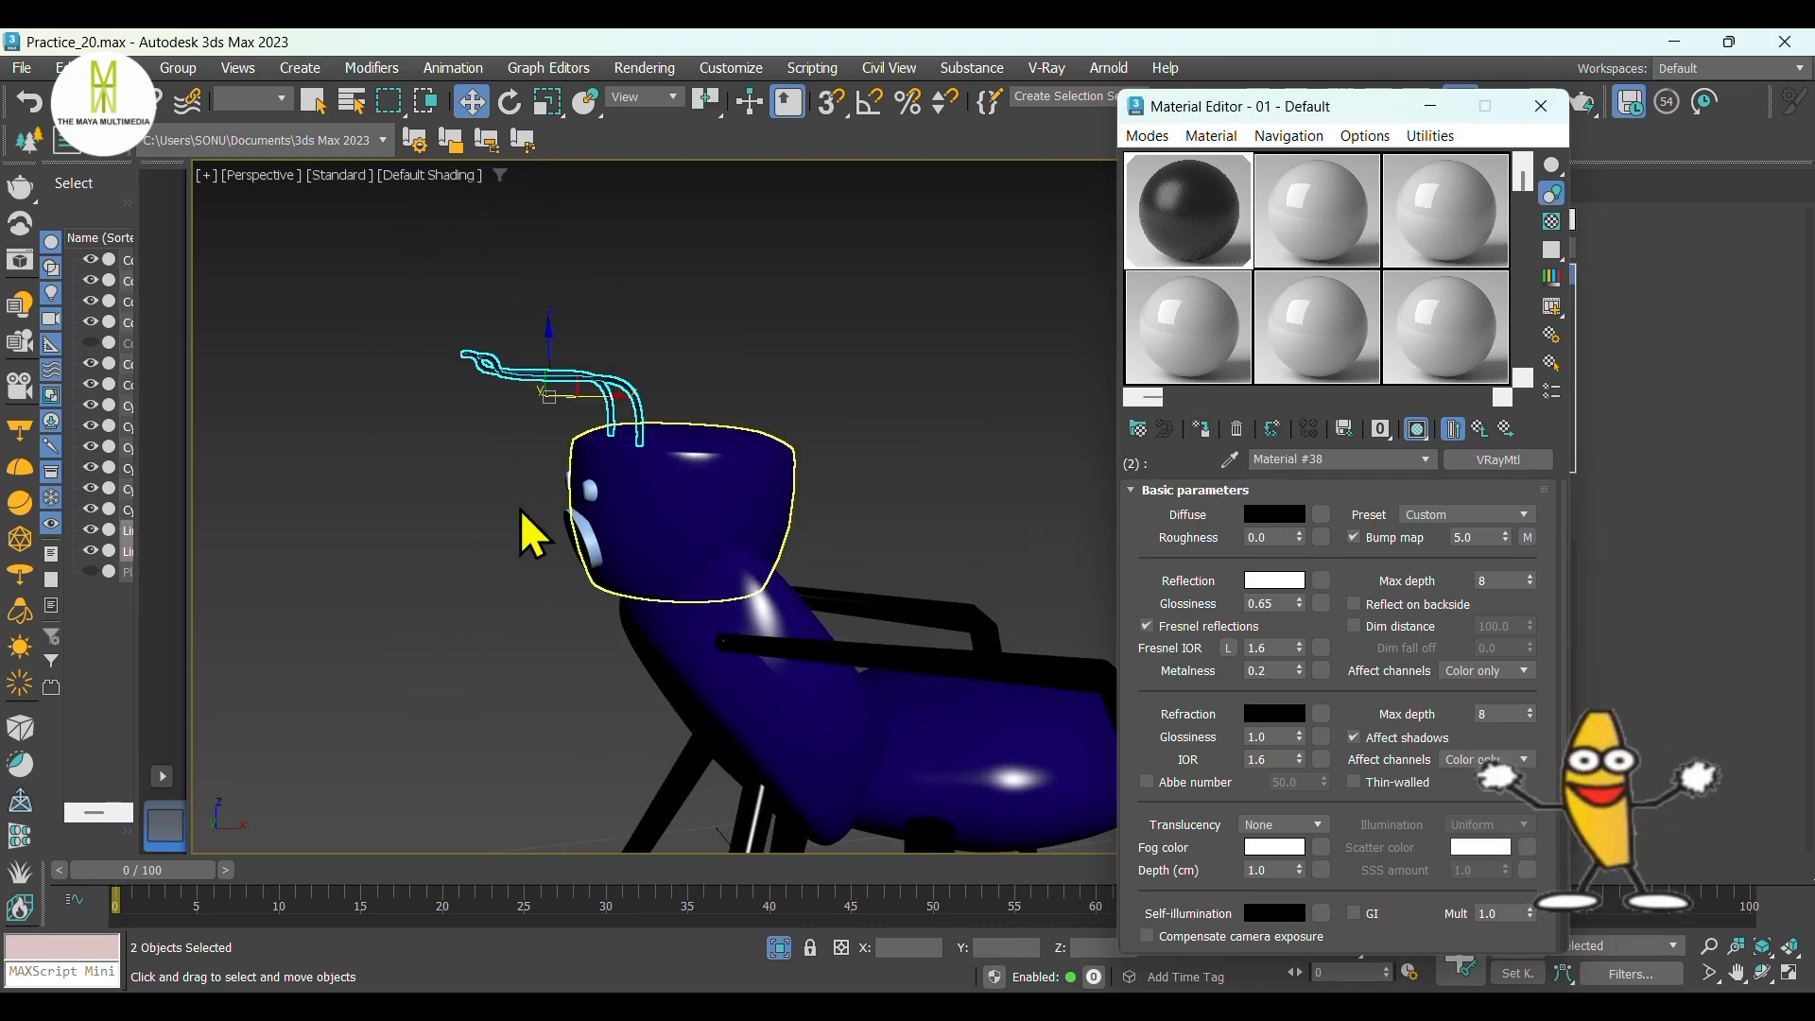
left_click(520, 509)
Select both eyes and the mouth on the front of the head and assign the material to them.
scroll(529, 501, "up", 3)
left_click(1005, 414)
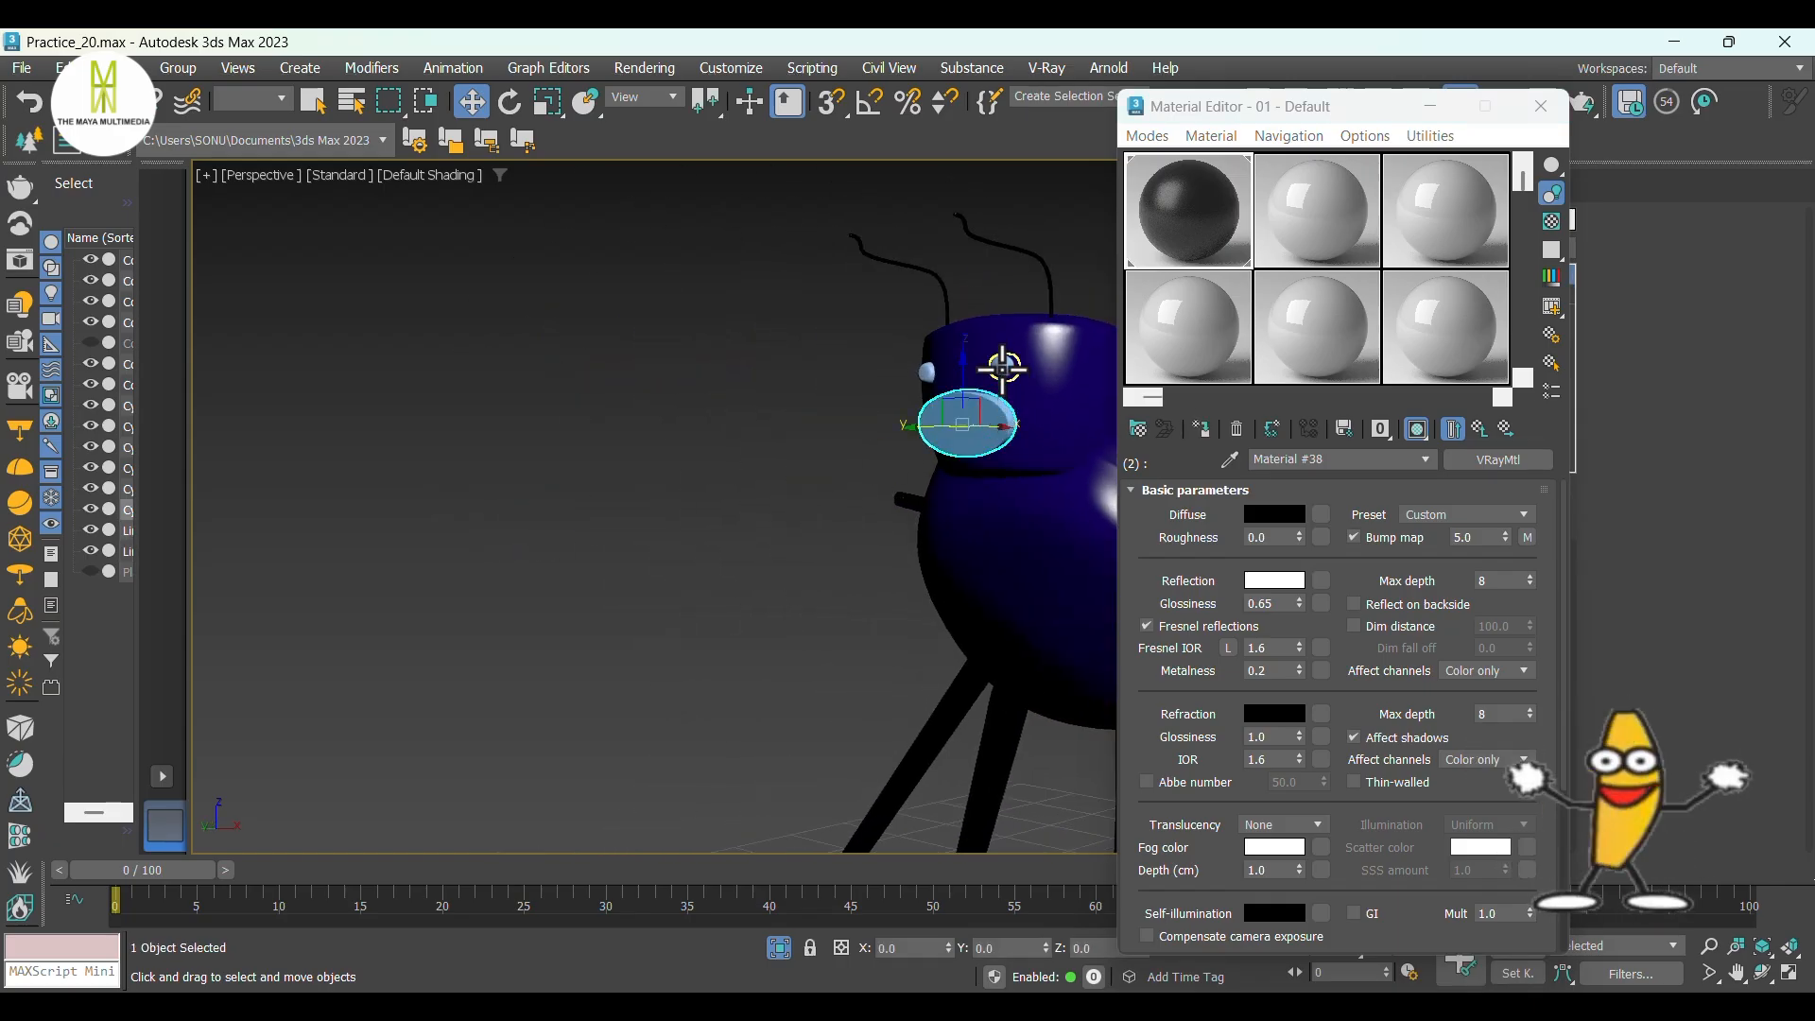
left_click(1005, 366)
left_click(1203, 433)
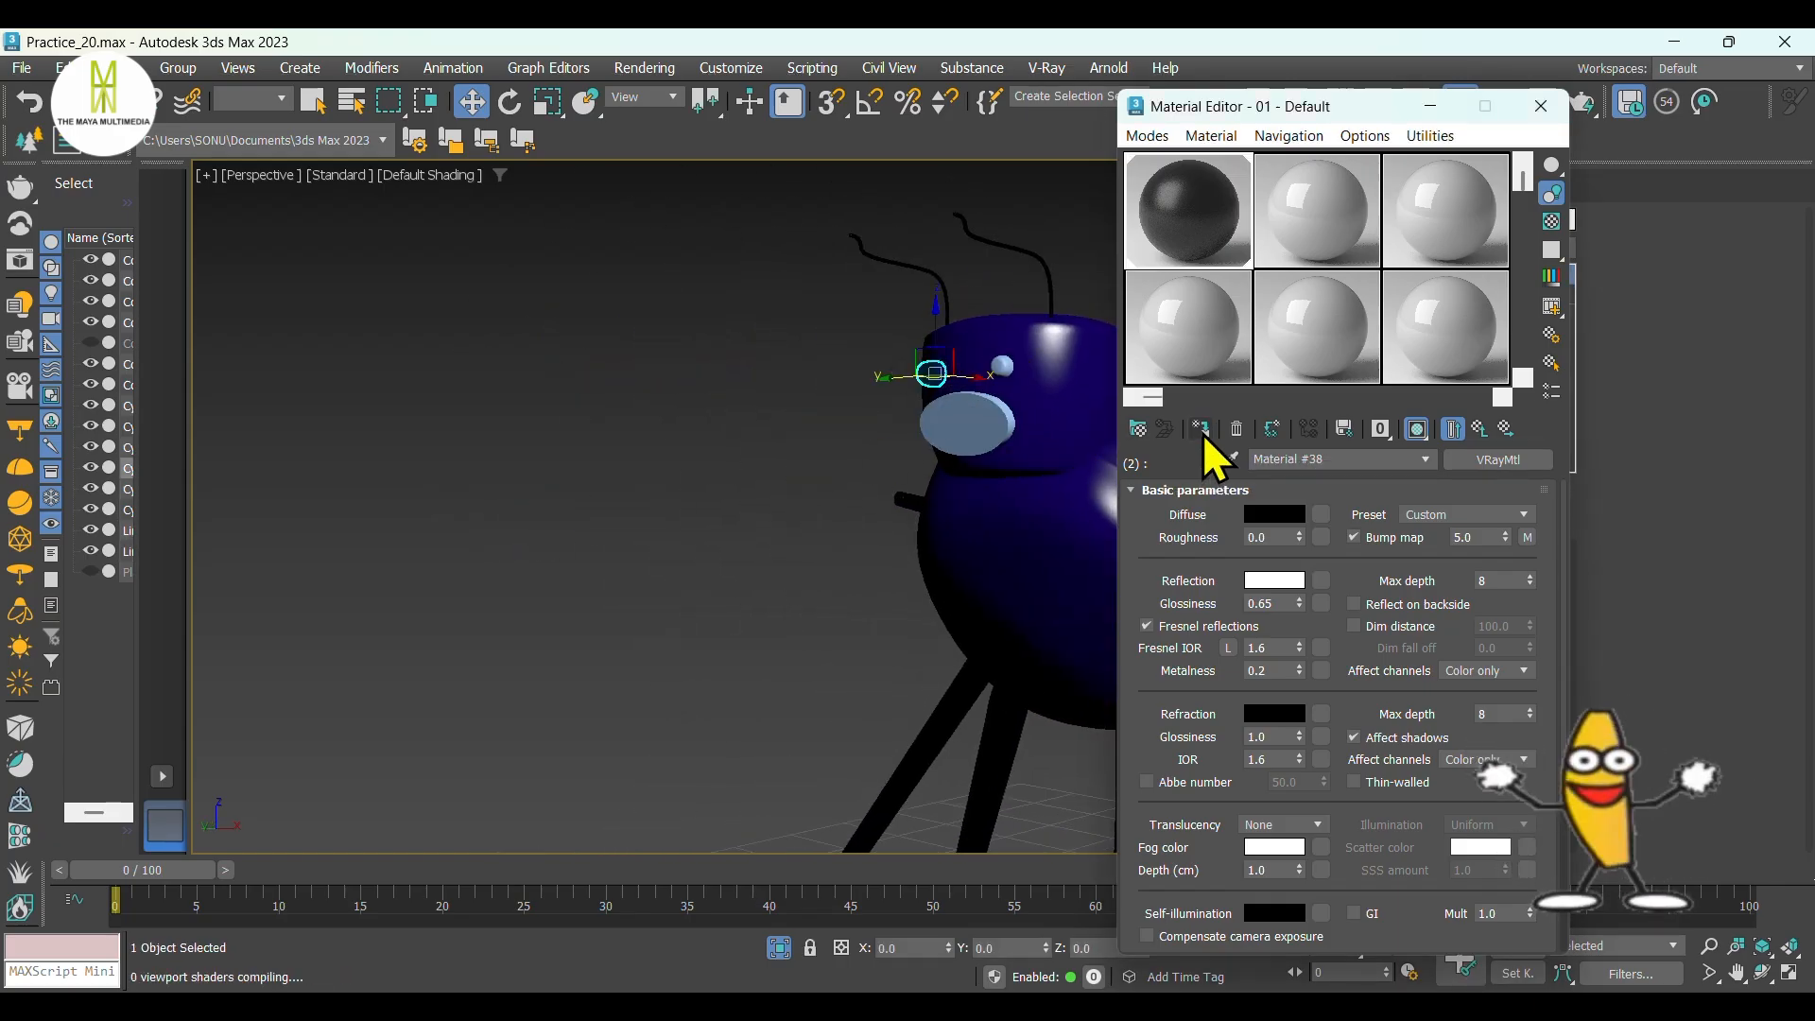
left_click(989, 395, "ctrl")
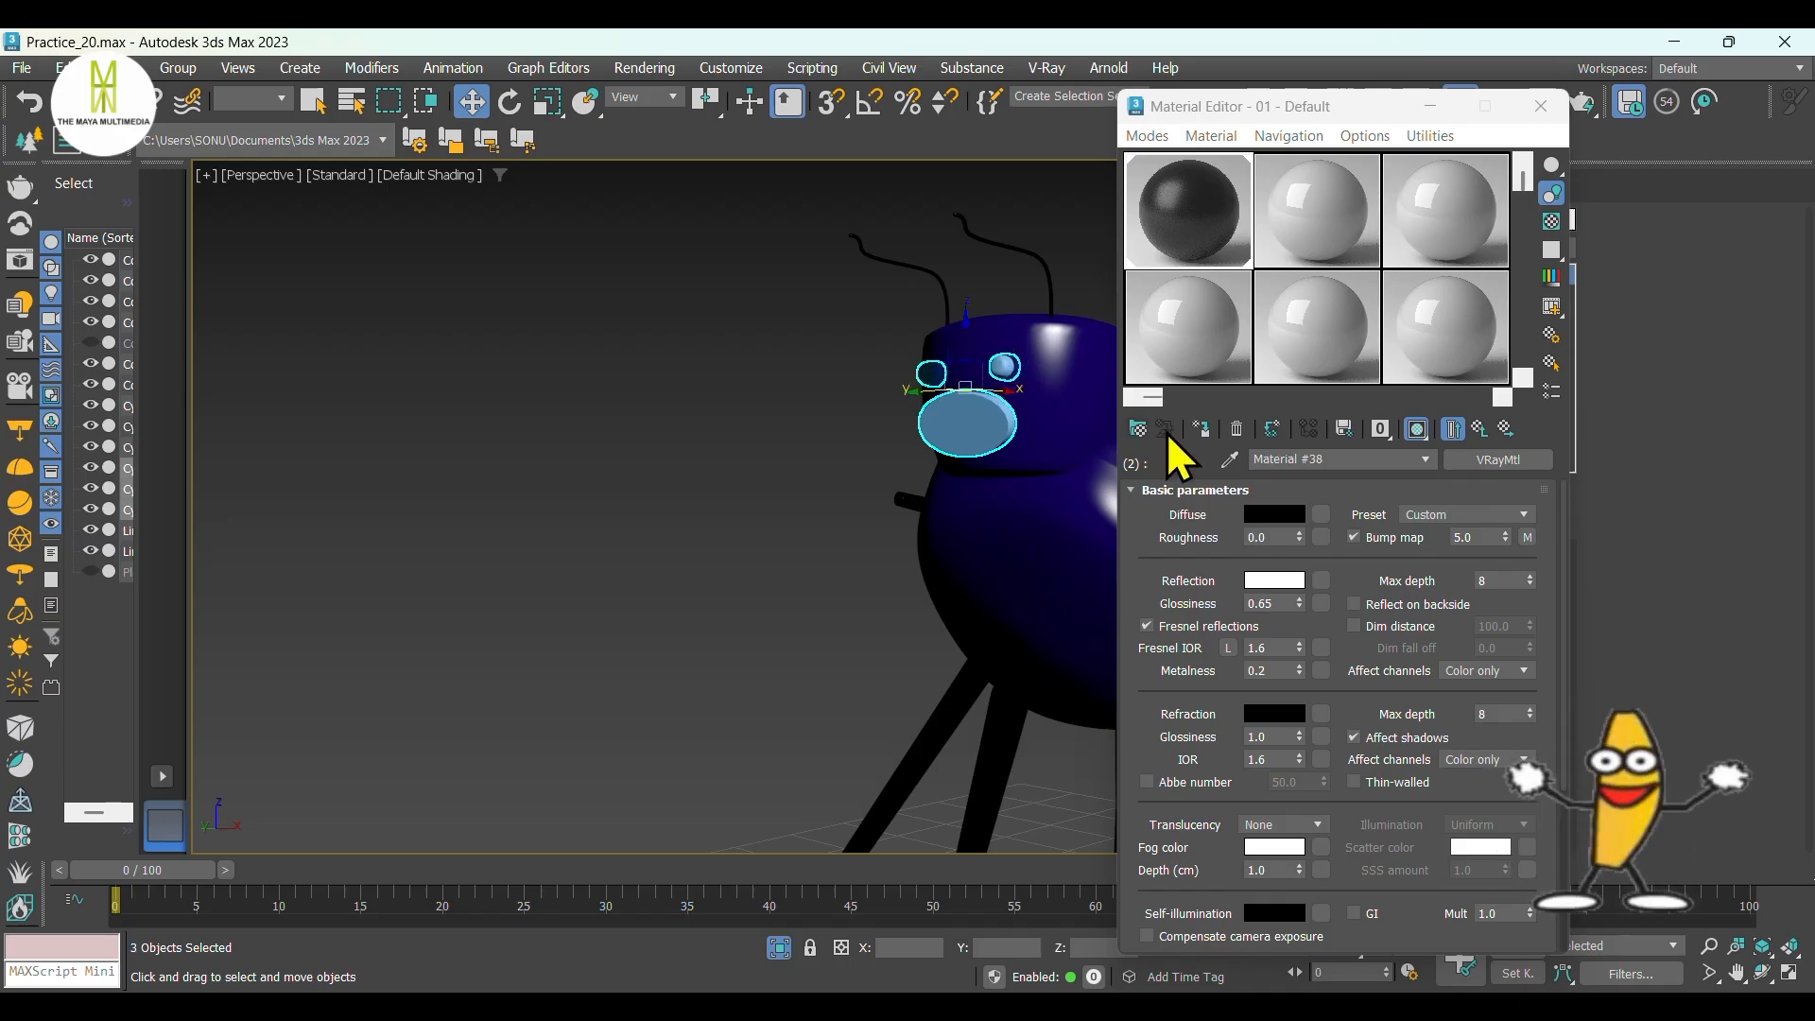
left_click(1201, 430)
left_click(669, 460)
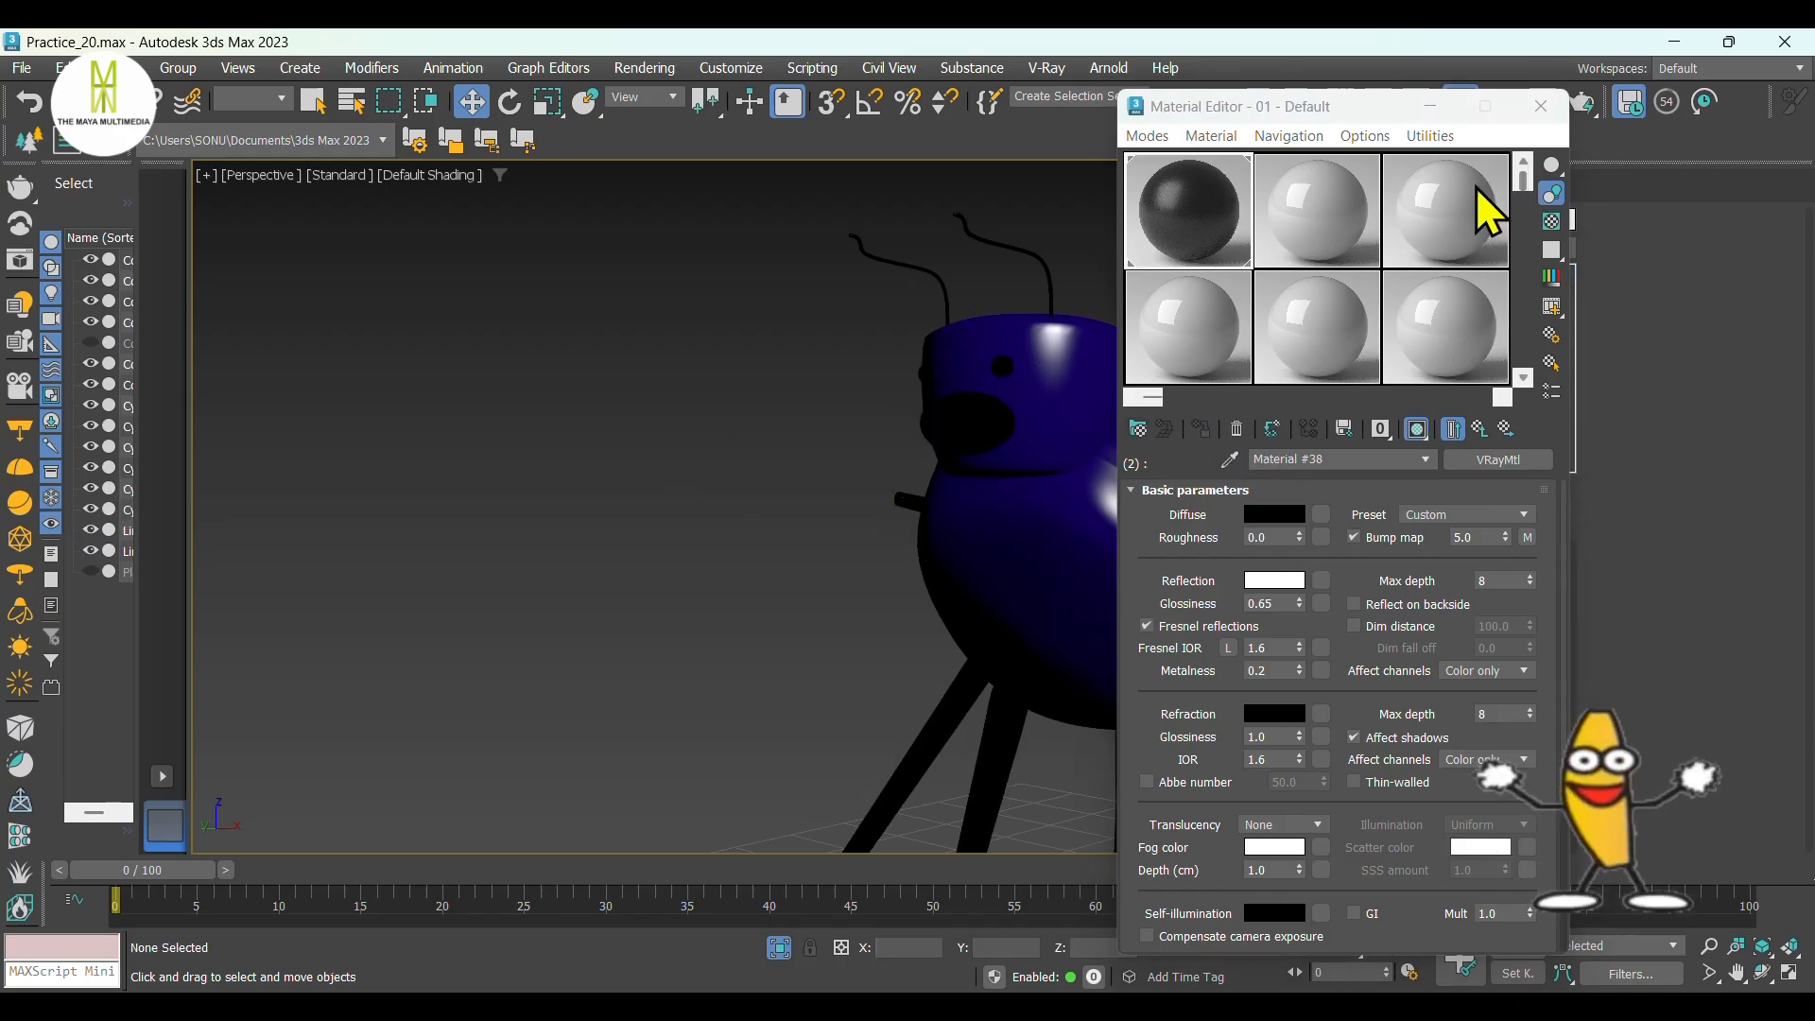
Minimise the Material Editor and set the Material ID of the eyes and mouth to 2.
left_click(1431, 107)
left_click(951, 411)
scroll(993, 338, "up", 3)
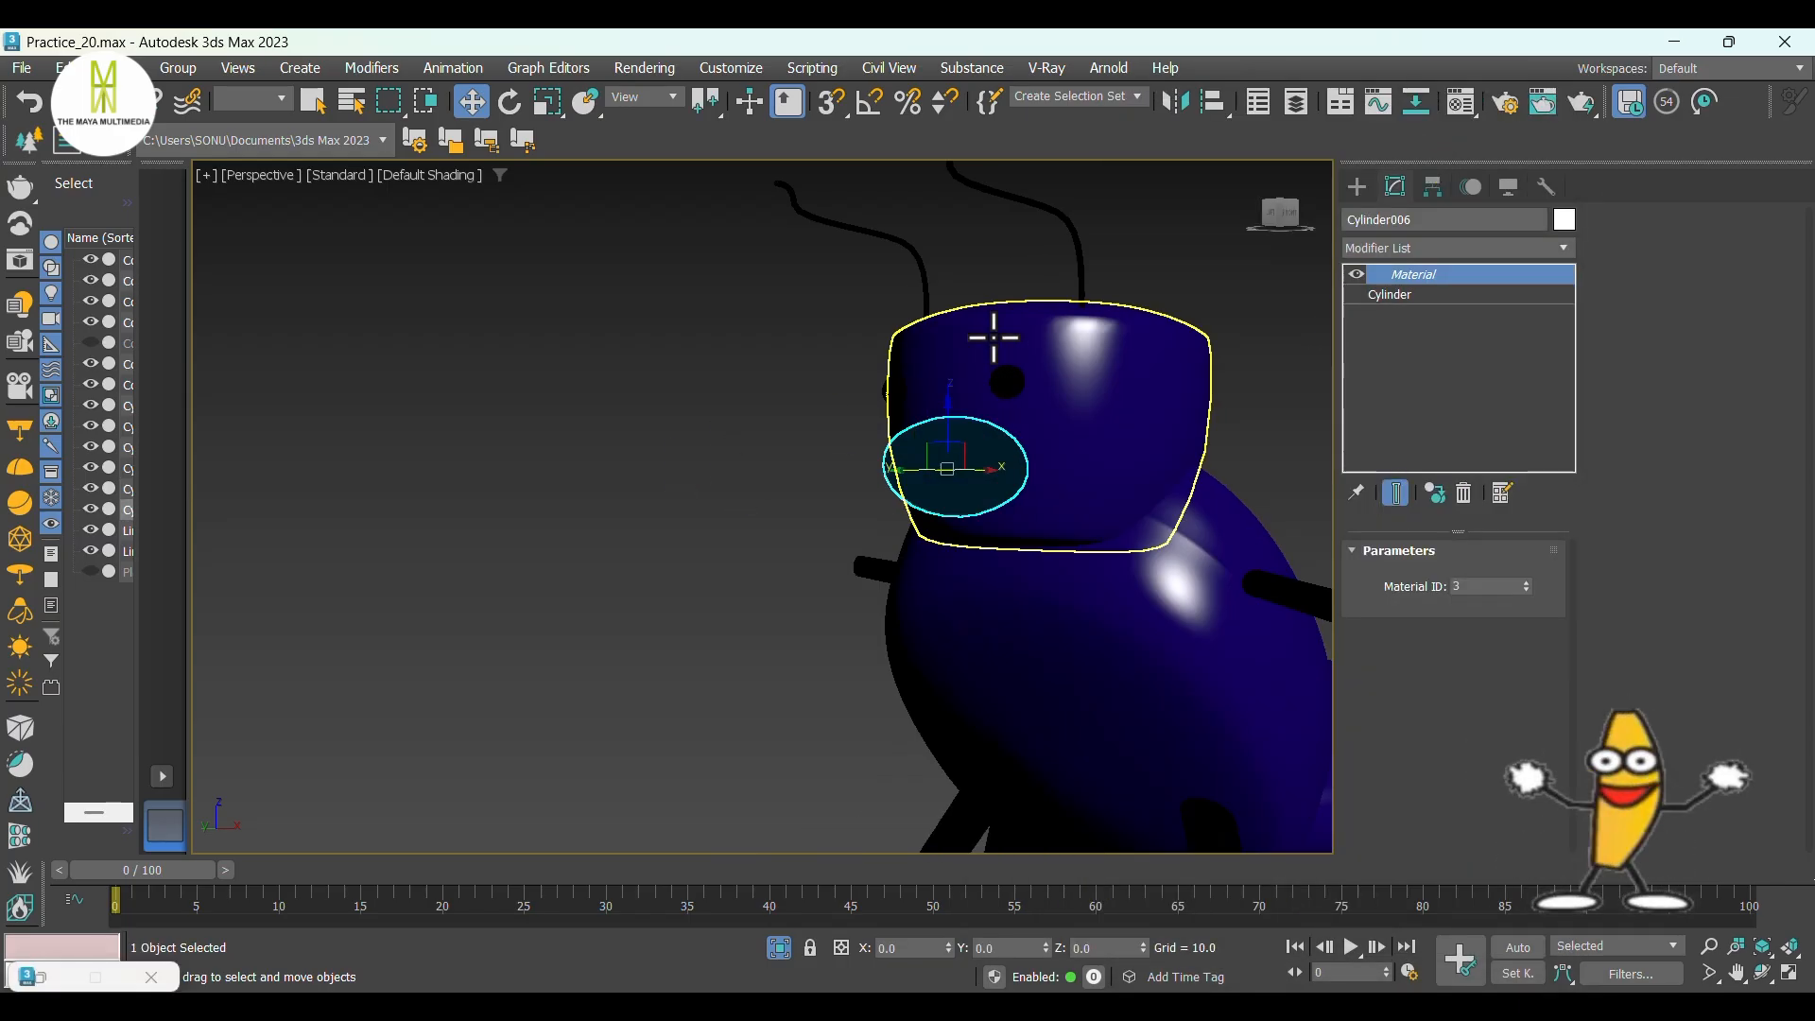
left_click(1007, 378)
left_click(898, 385)
left_click(932, 441, "ctrl")
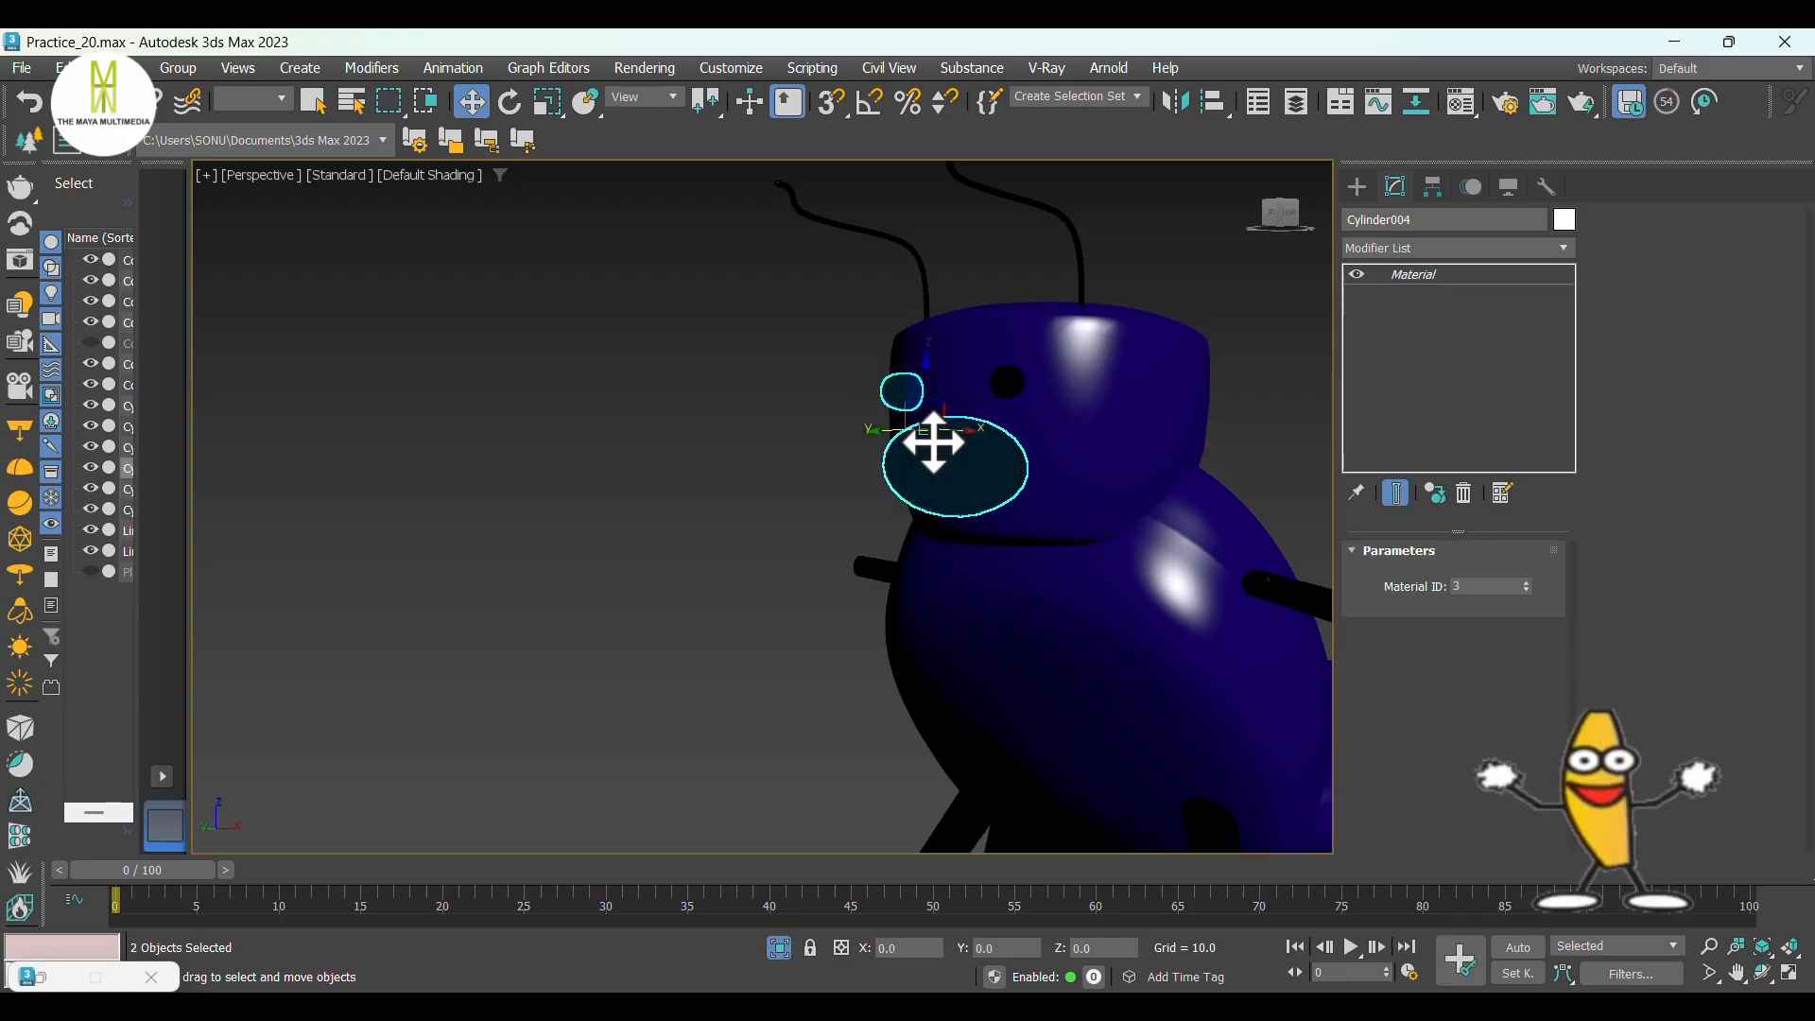
left_click(1009, 381, "ctrl")
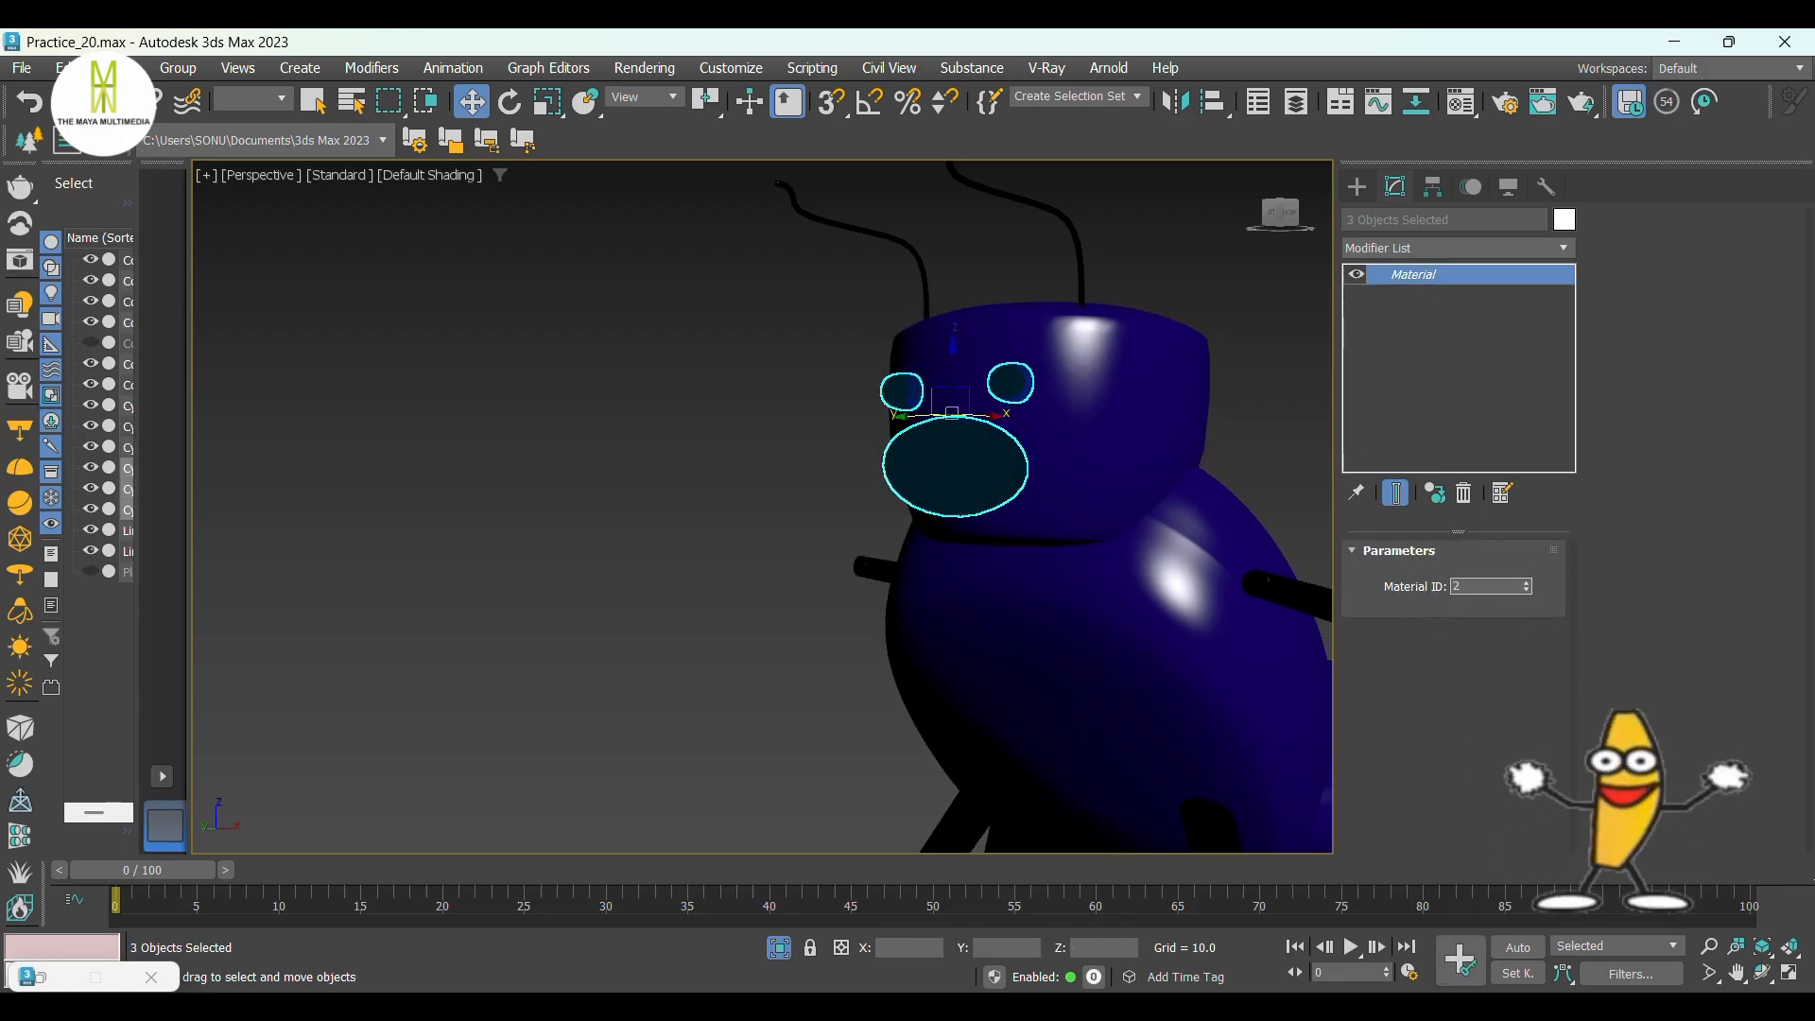
left_click(669, 519)
scroll(640, 514, "down", 5)
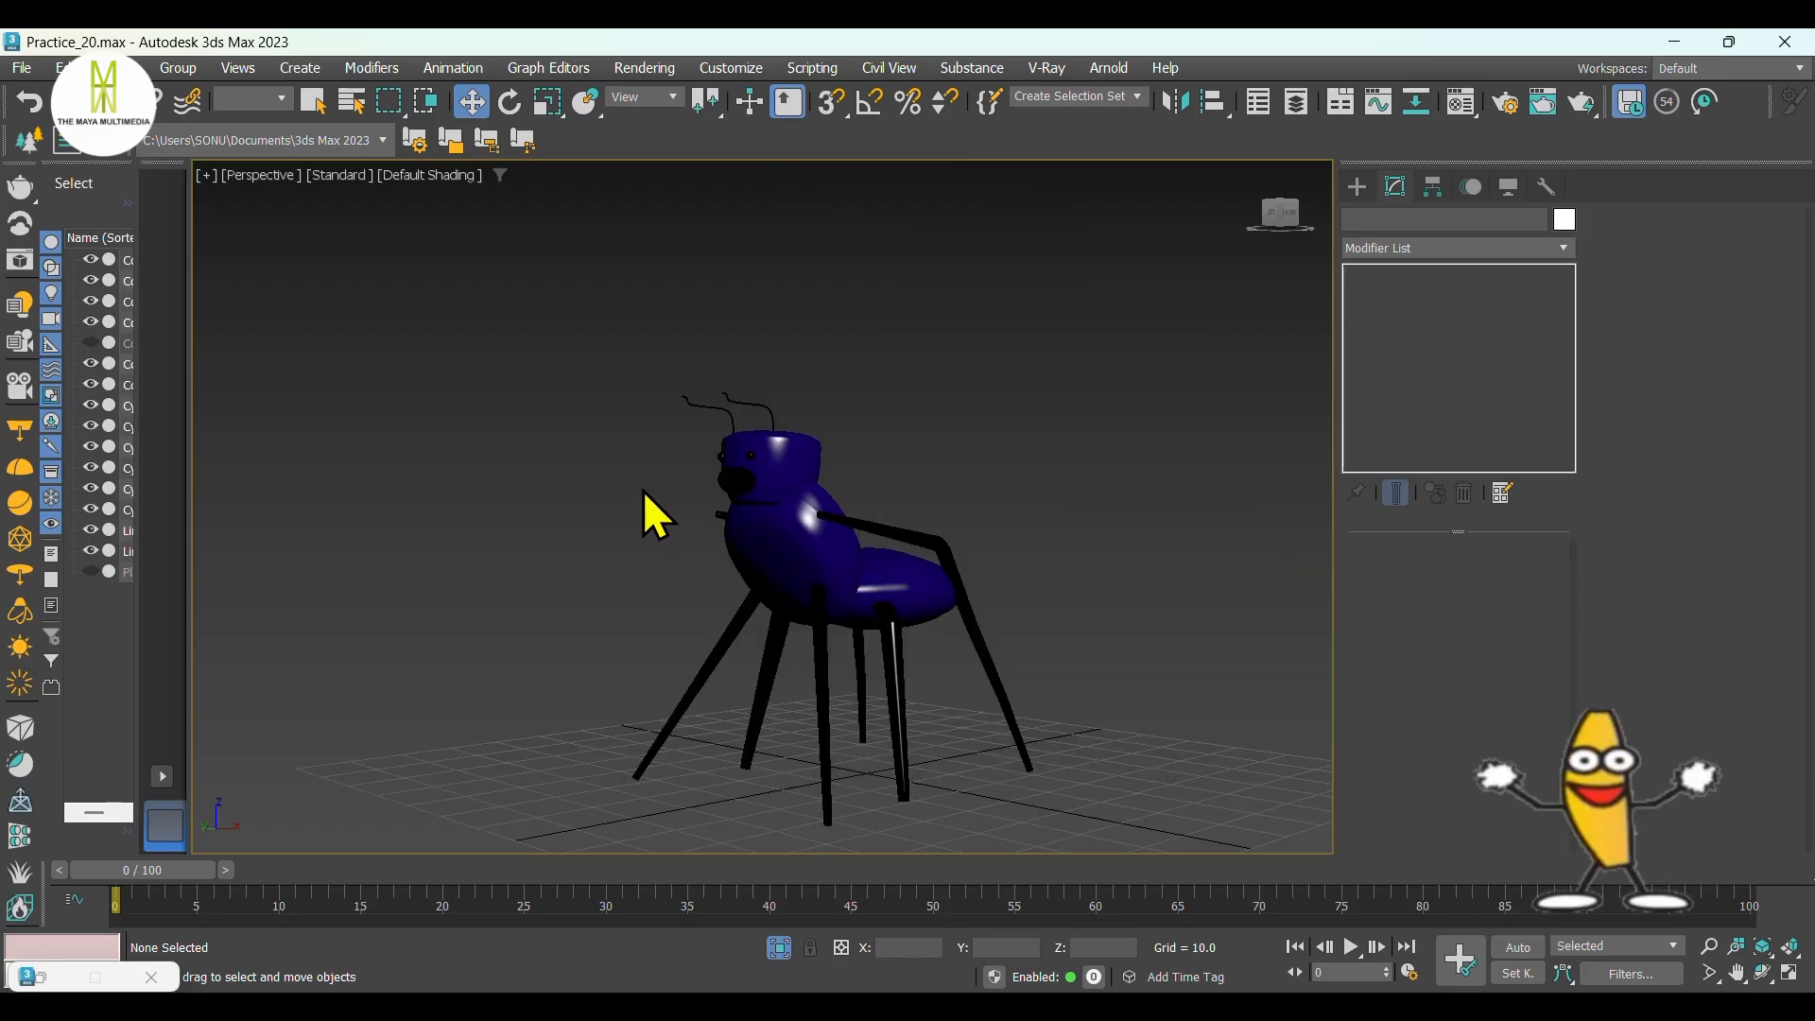
scroll(672, 519, "up", 4)
middle_click_drag(1106, 442, 968, 397, "alt")
left_click(701, 373)
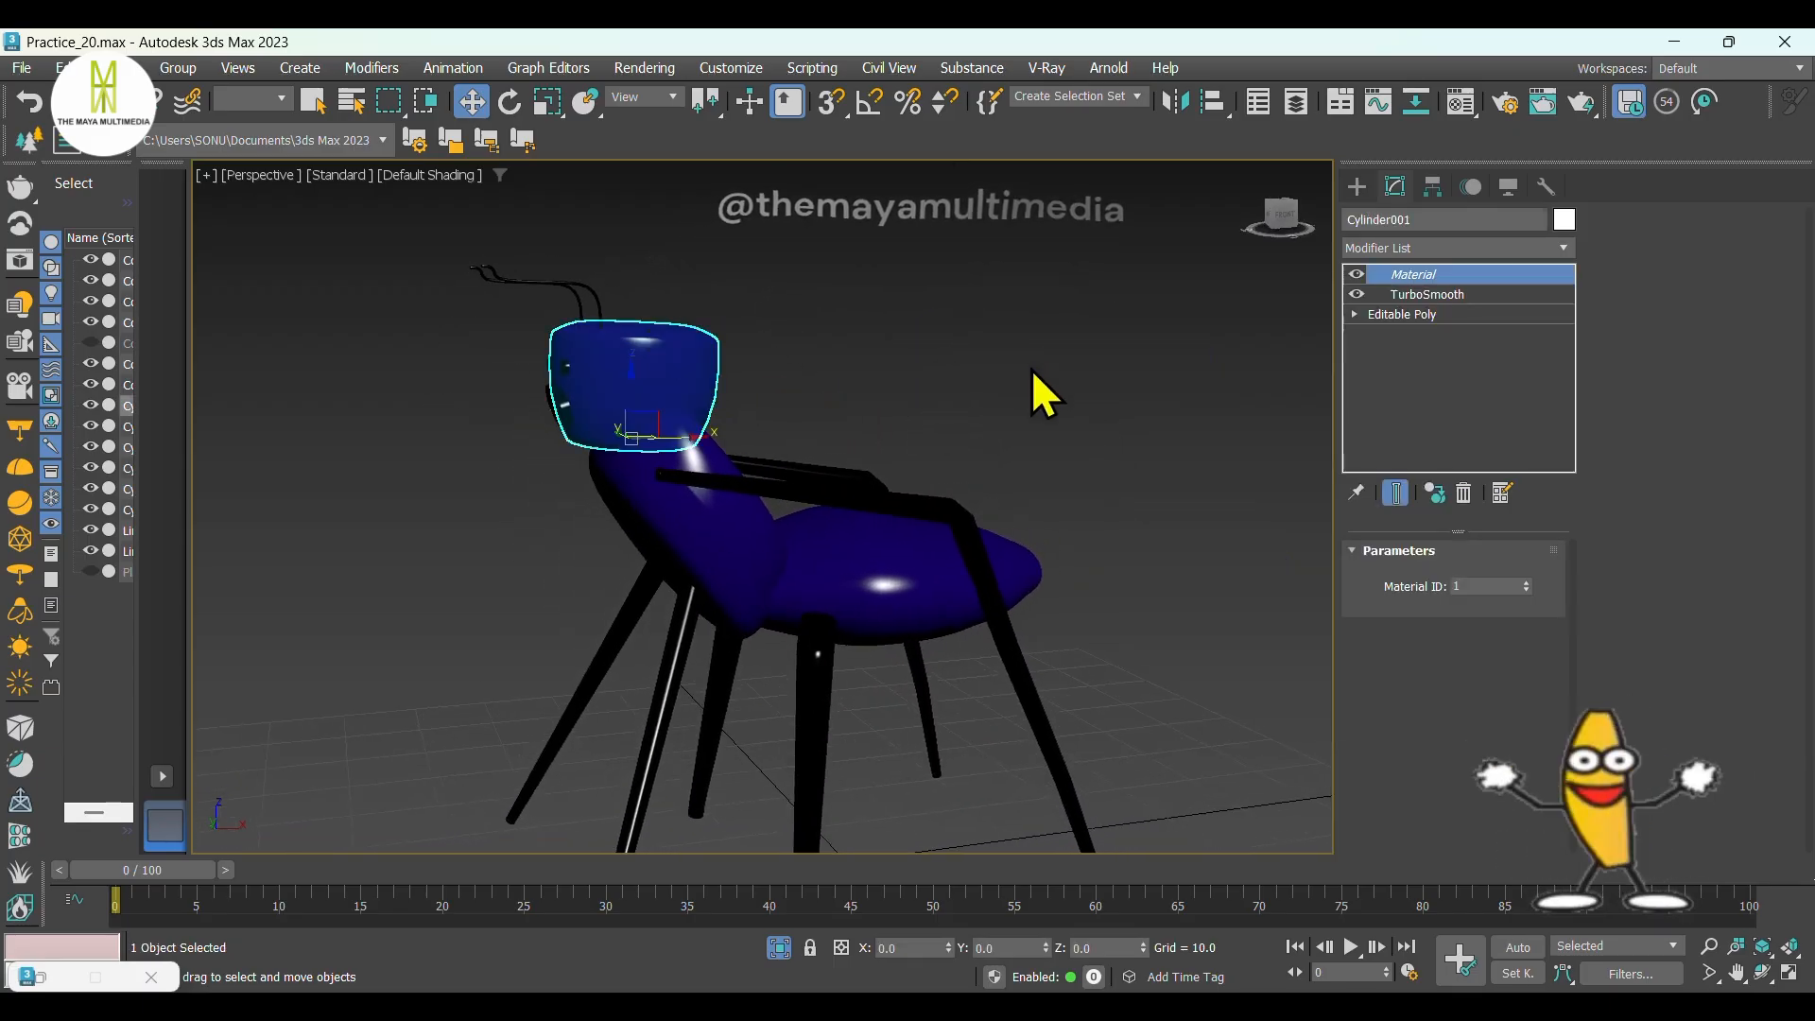
left_click(1031, 373)
middle_click_drag(1127, 552, 1049, 527)
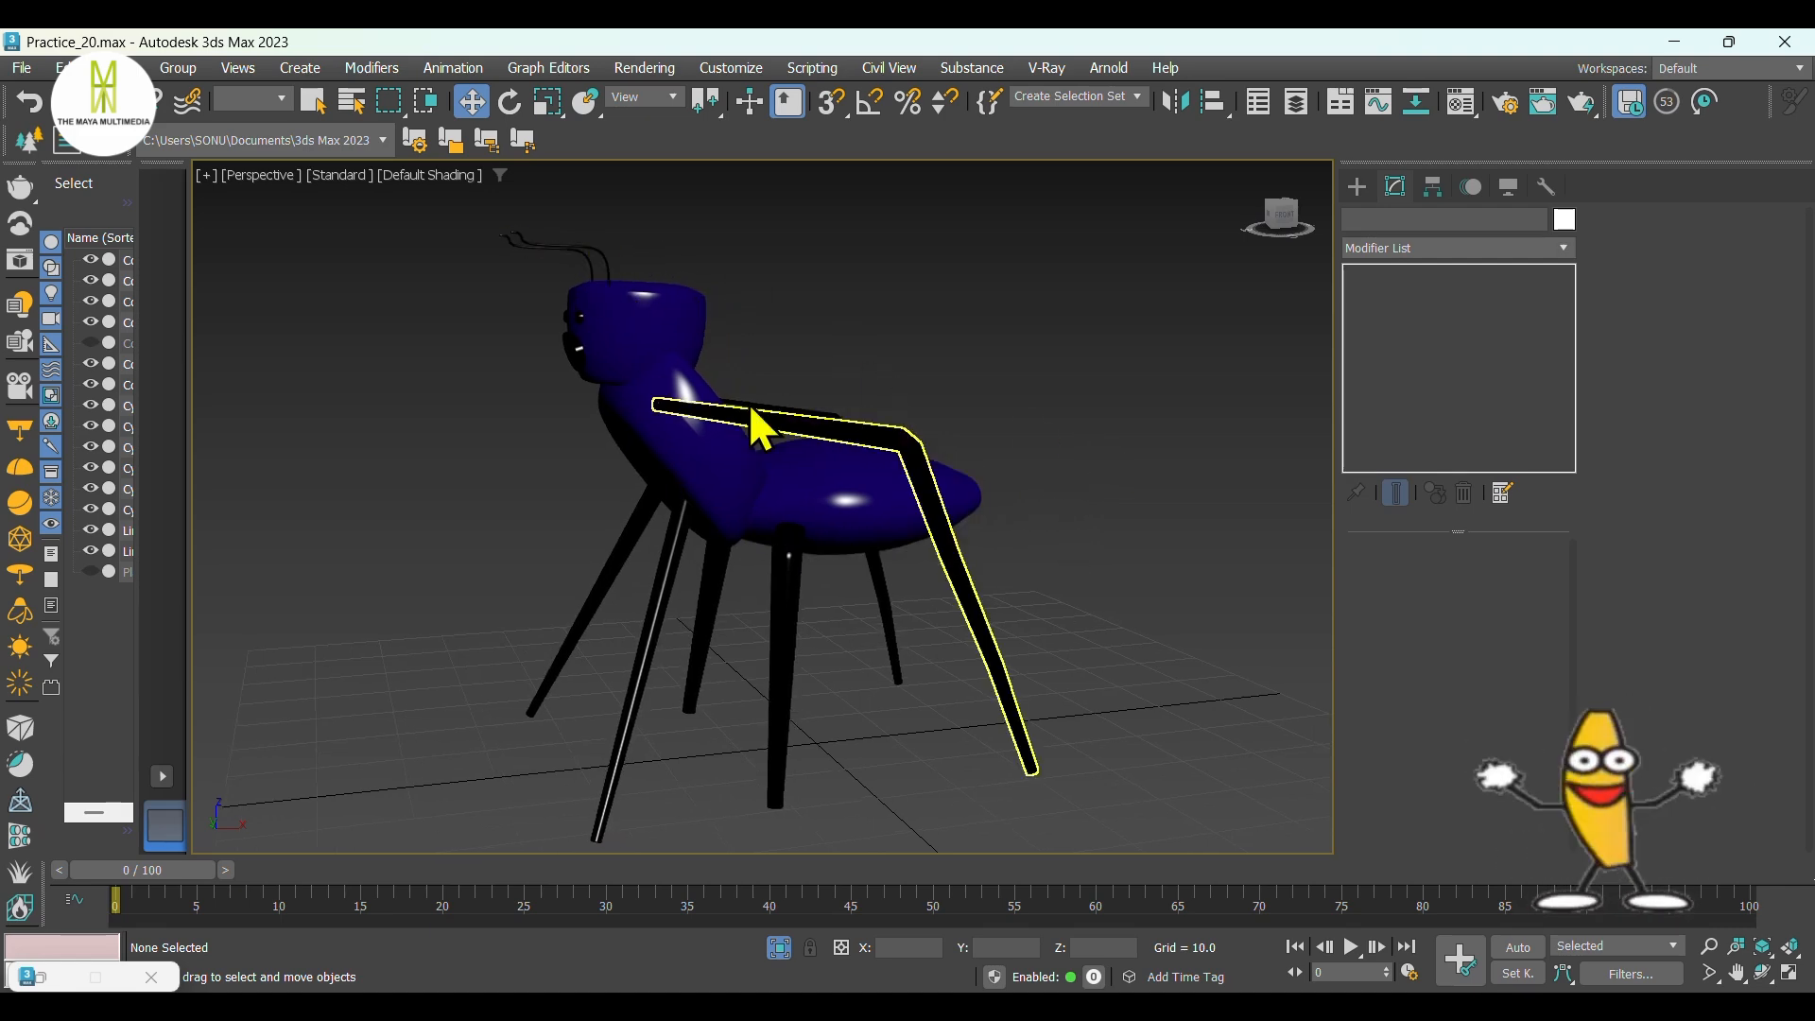
Add a UVW Map modifier with Box mapping to the chair's head.
left_click(649, 318)
left_click(1415, 255)
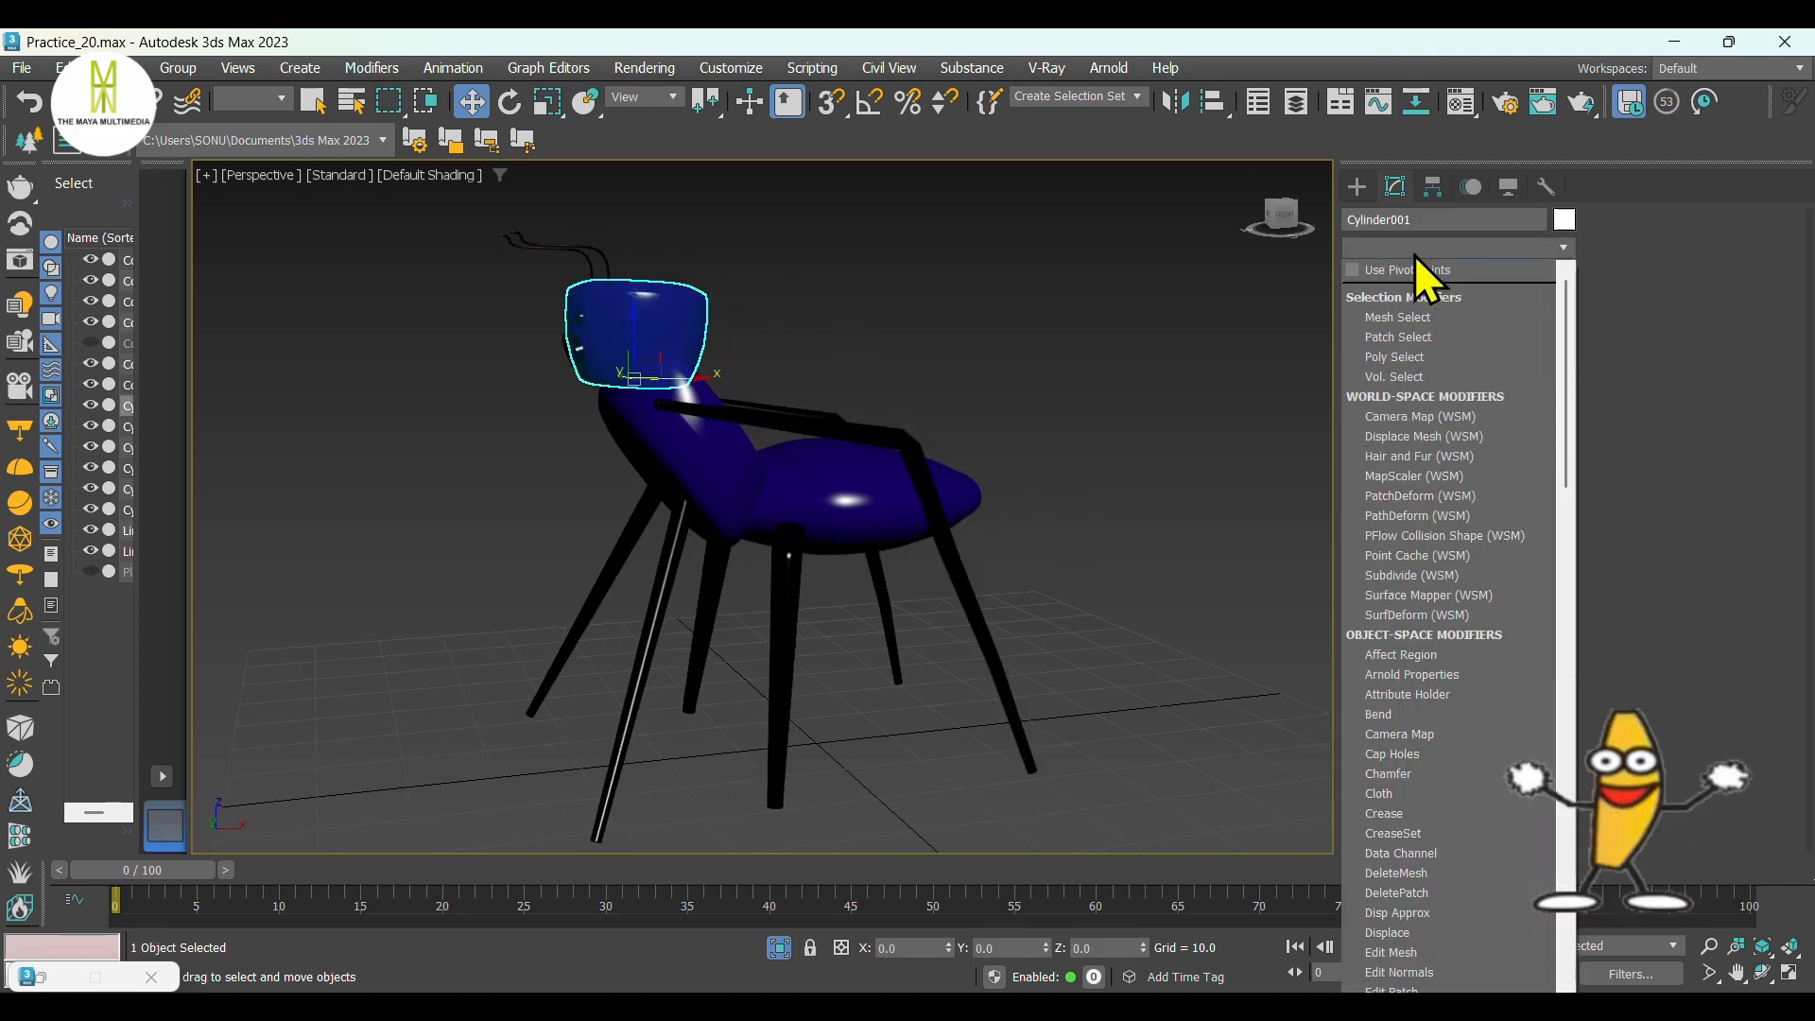
key("u")
key("u")
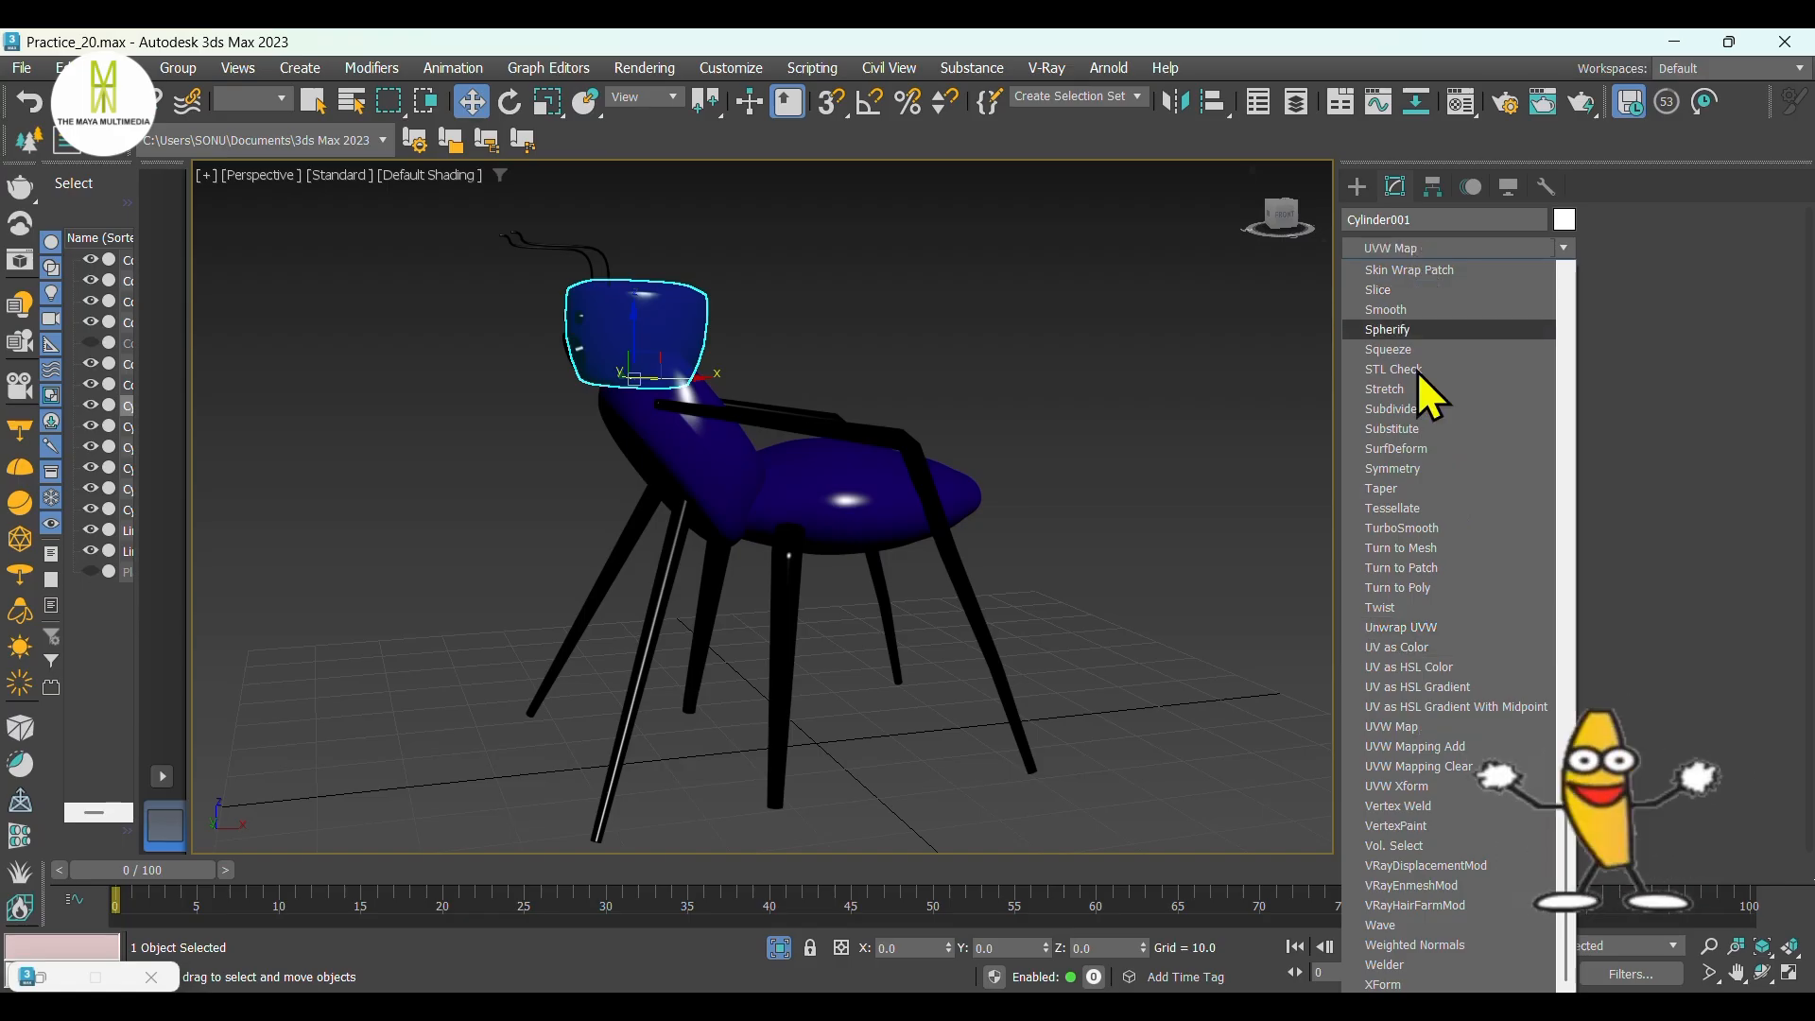
left_click(1413, 725)
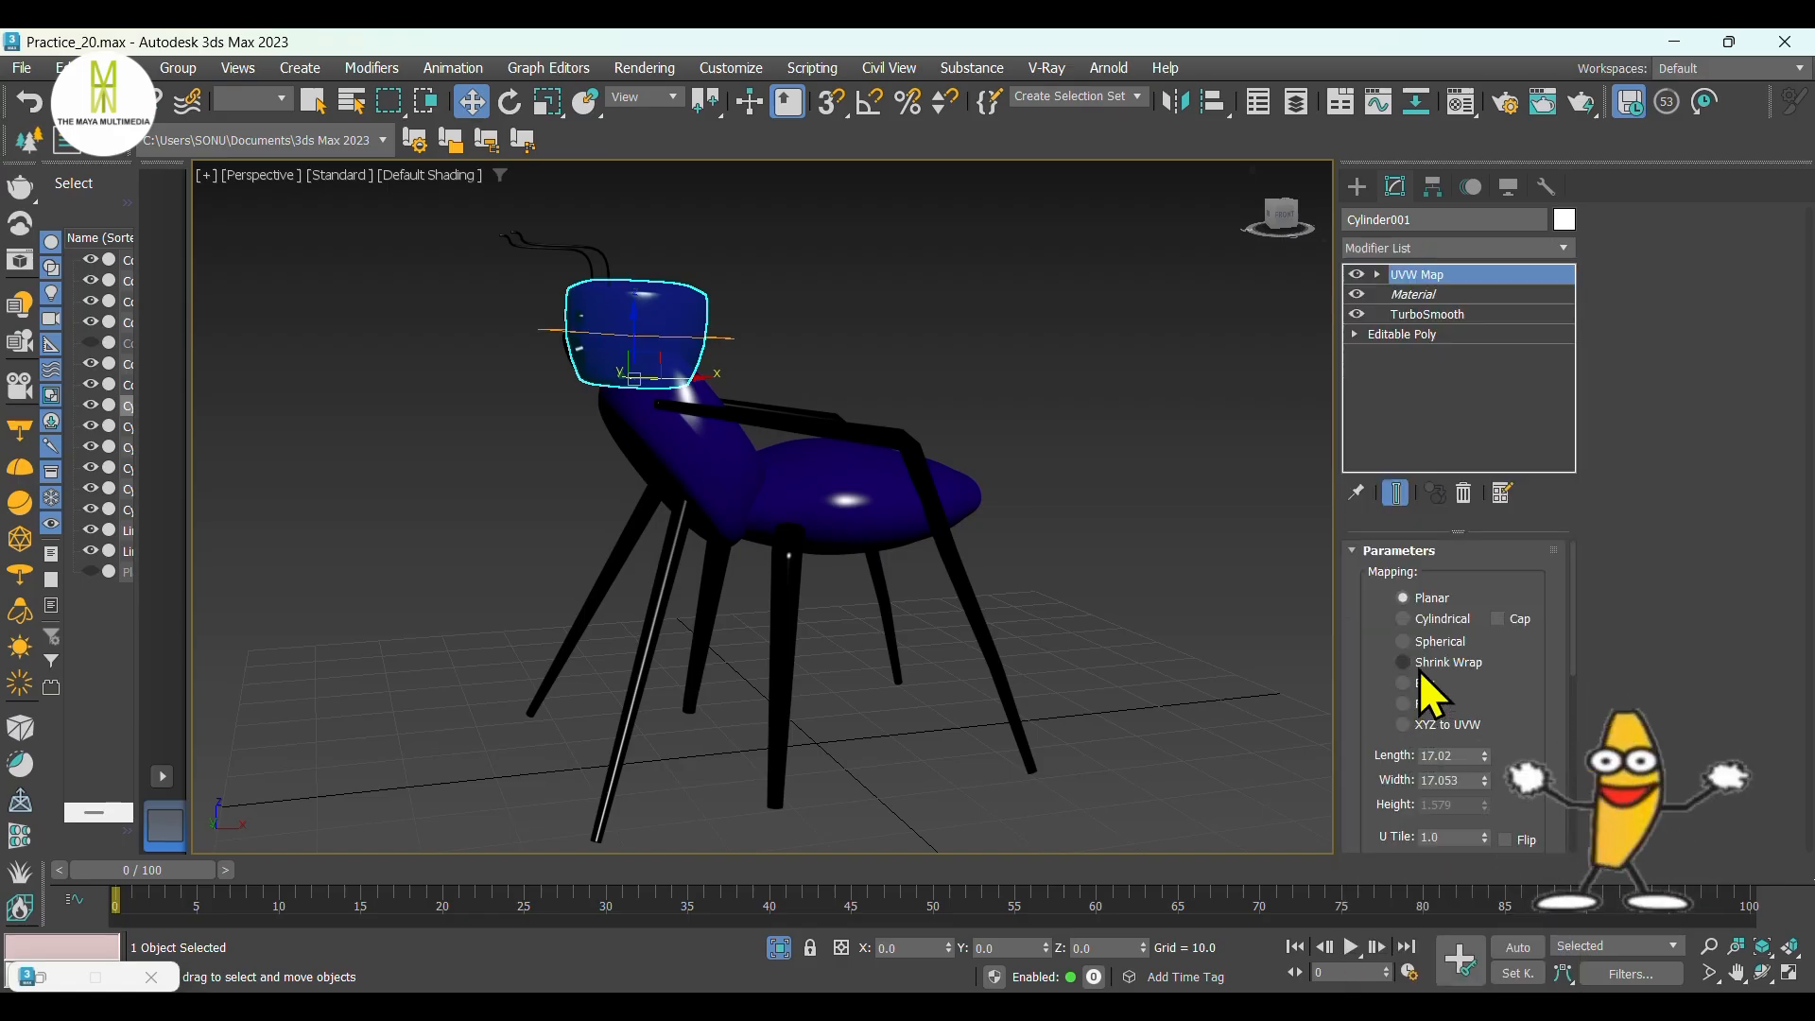
left_click(1425, 690)
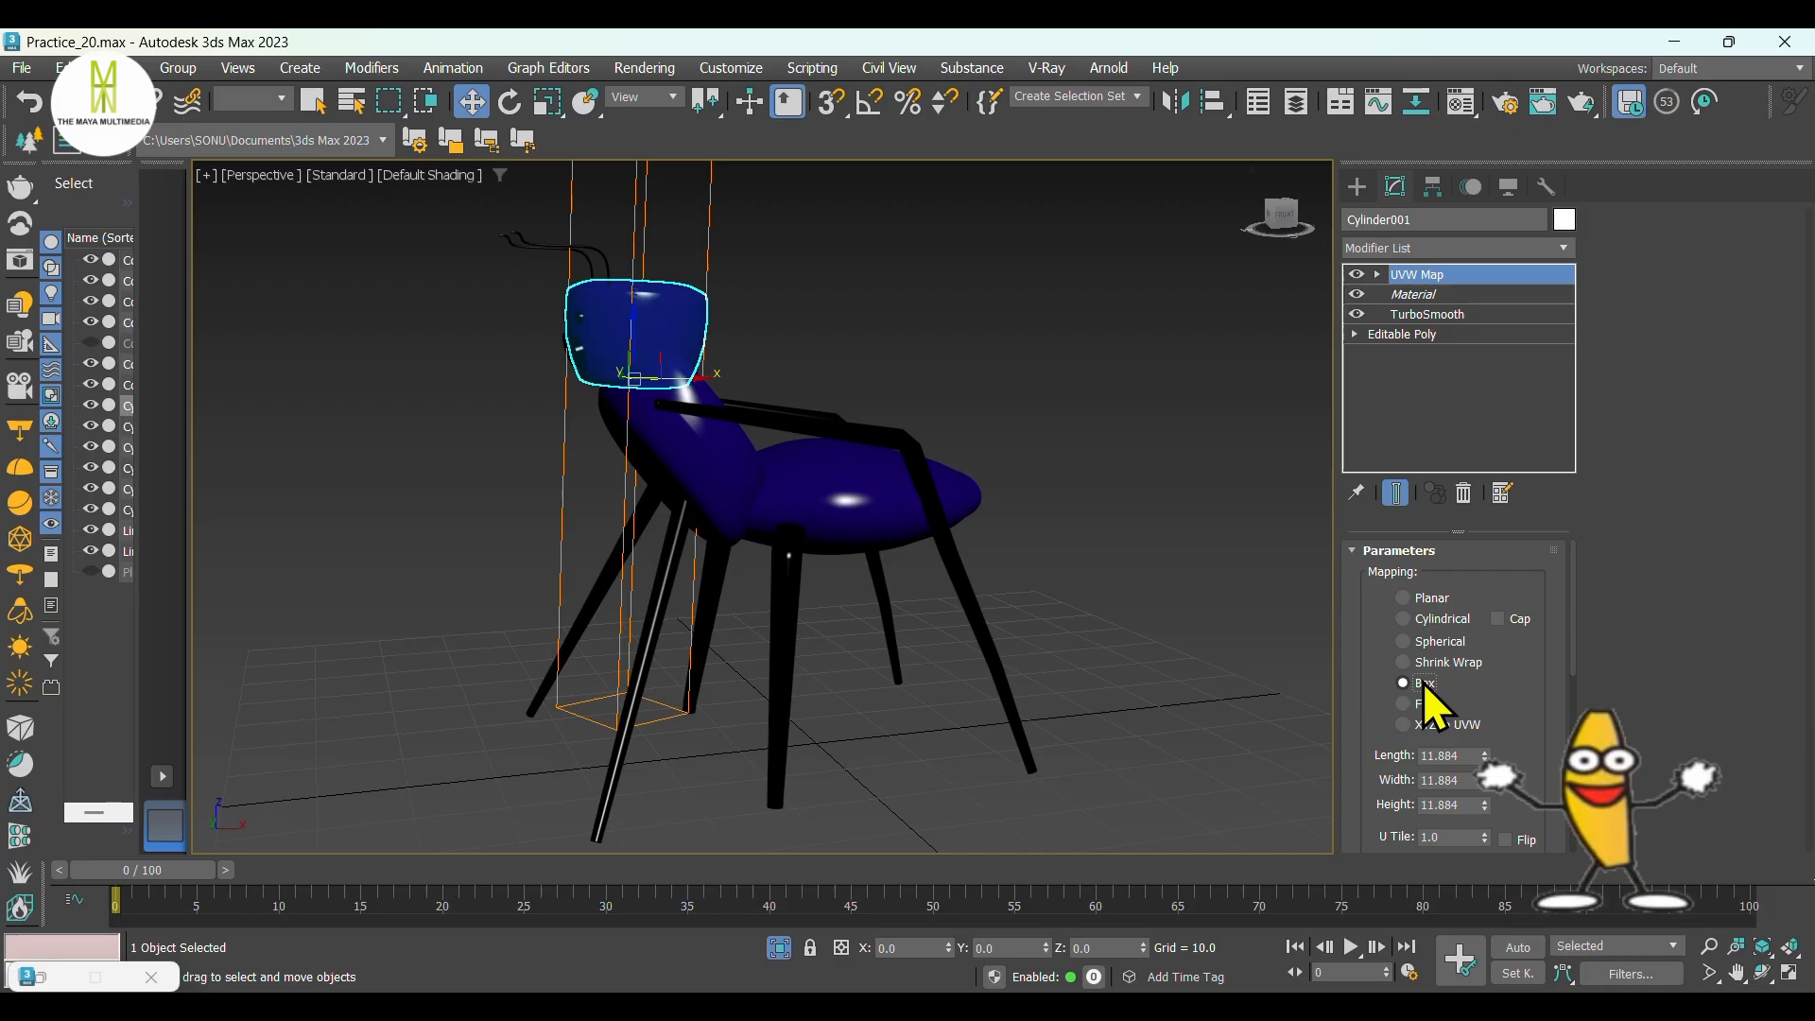
Add a UVW Map modifier with Box mapping to the backrest.
left_click(684, 429)
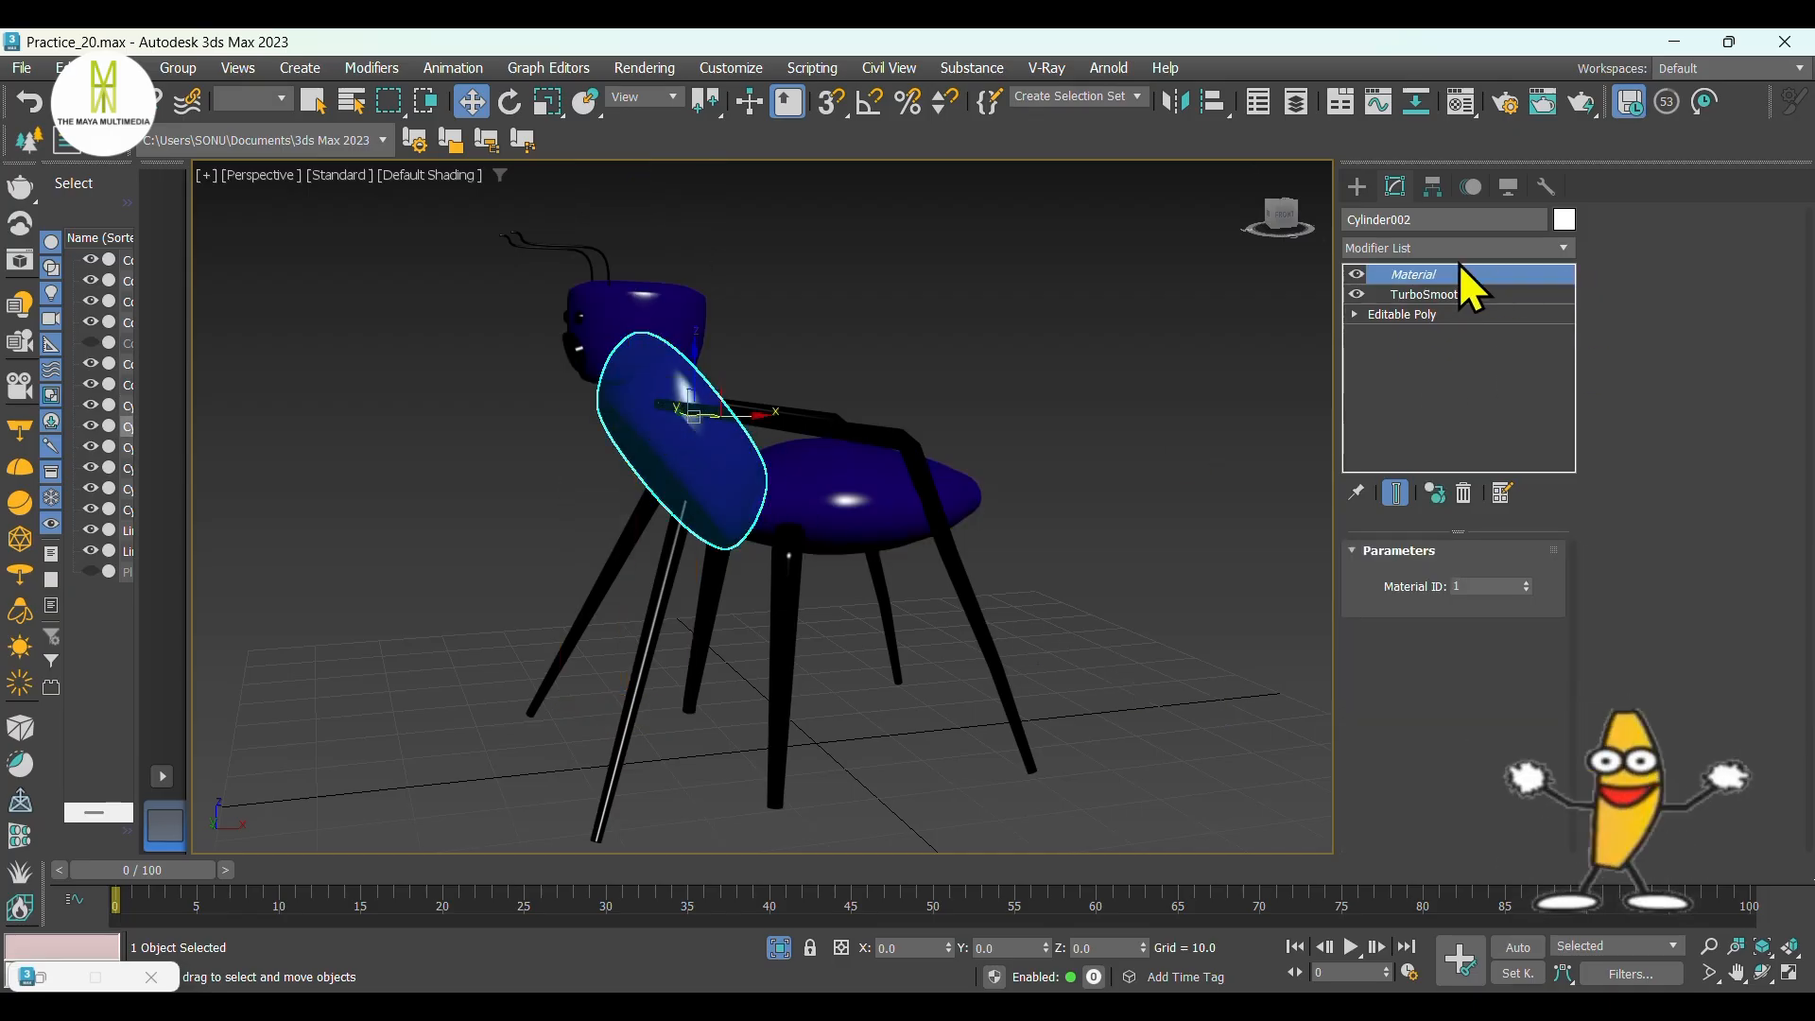
left_click(1418, 250)
scroll(1419, 251, "down", 10)
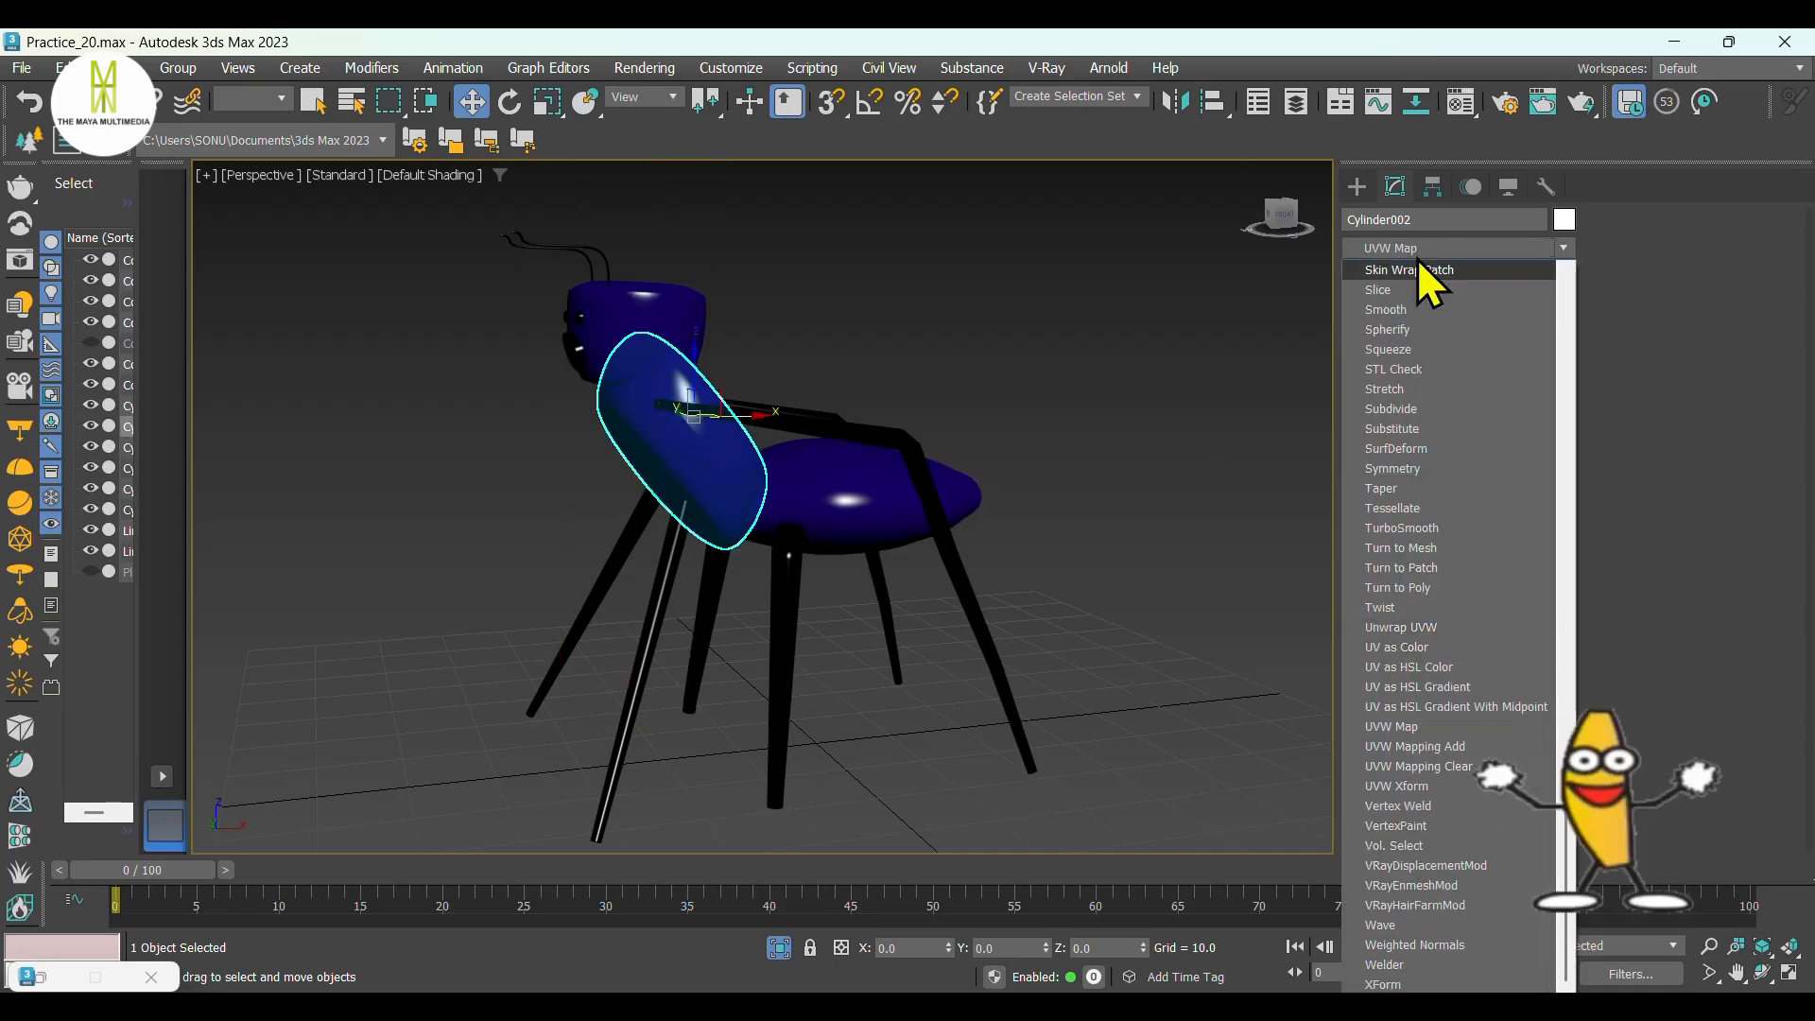
left_click(1420, 728)
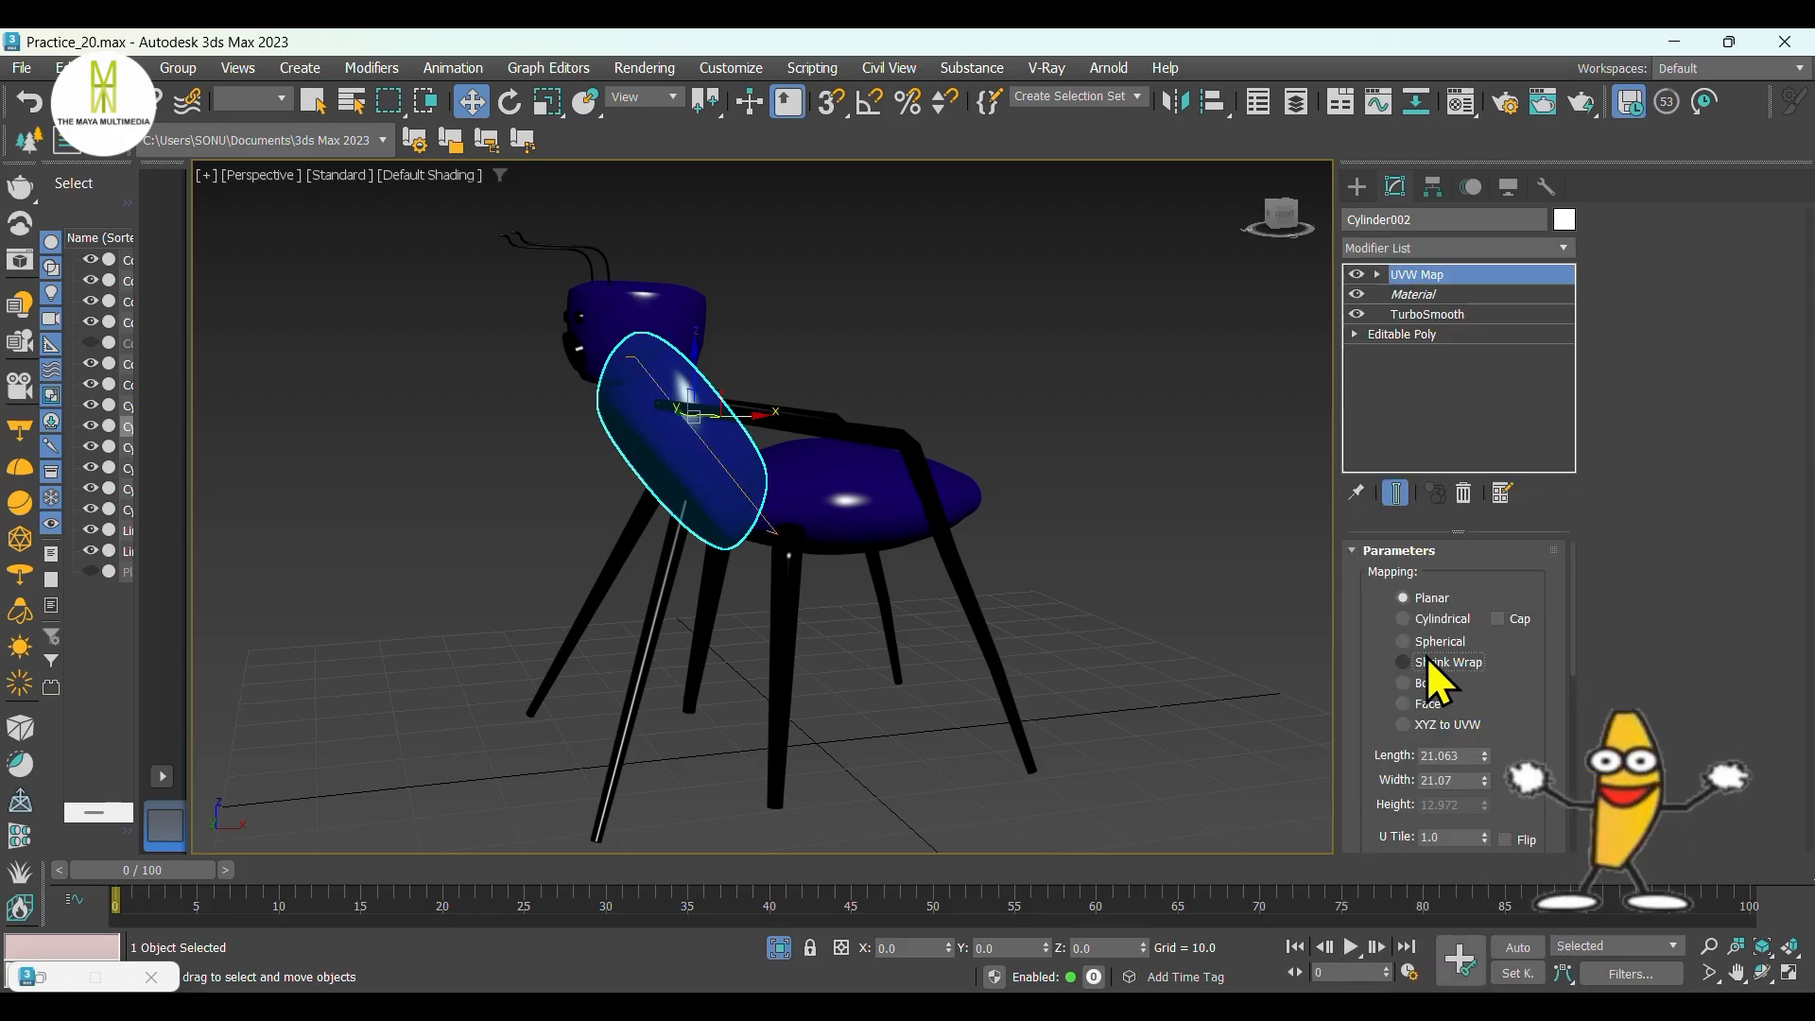
left_click(1427, 684)
Add a UVW Map modifier to the seat and set its mapping to Box.
left_click(872, 505)
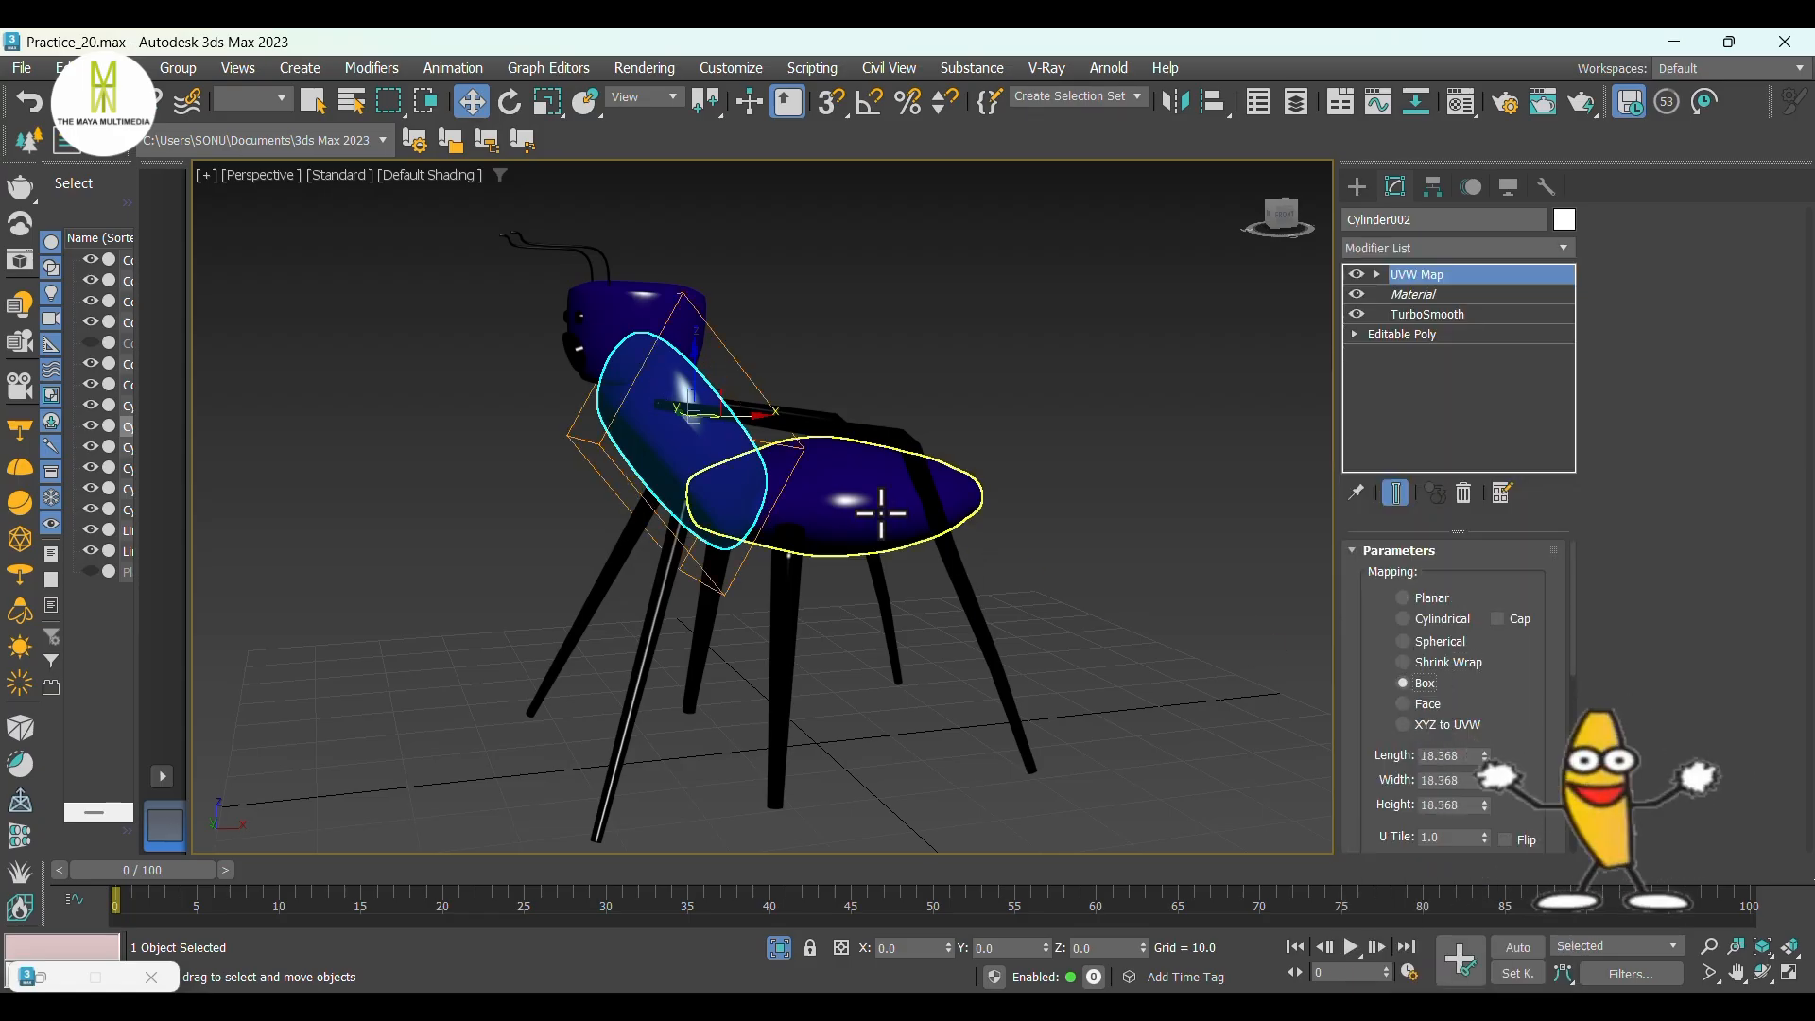
left_click(1440, 247)
scroll(1438, 248, "down", 10)
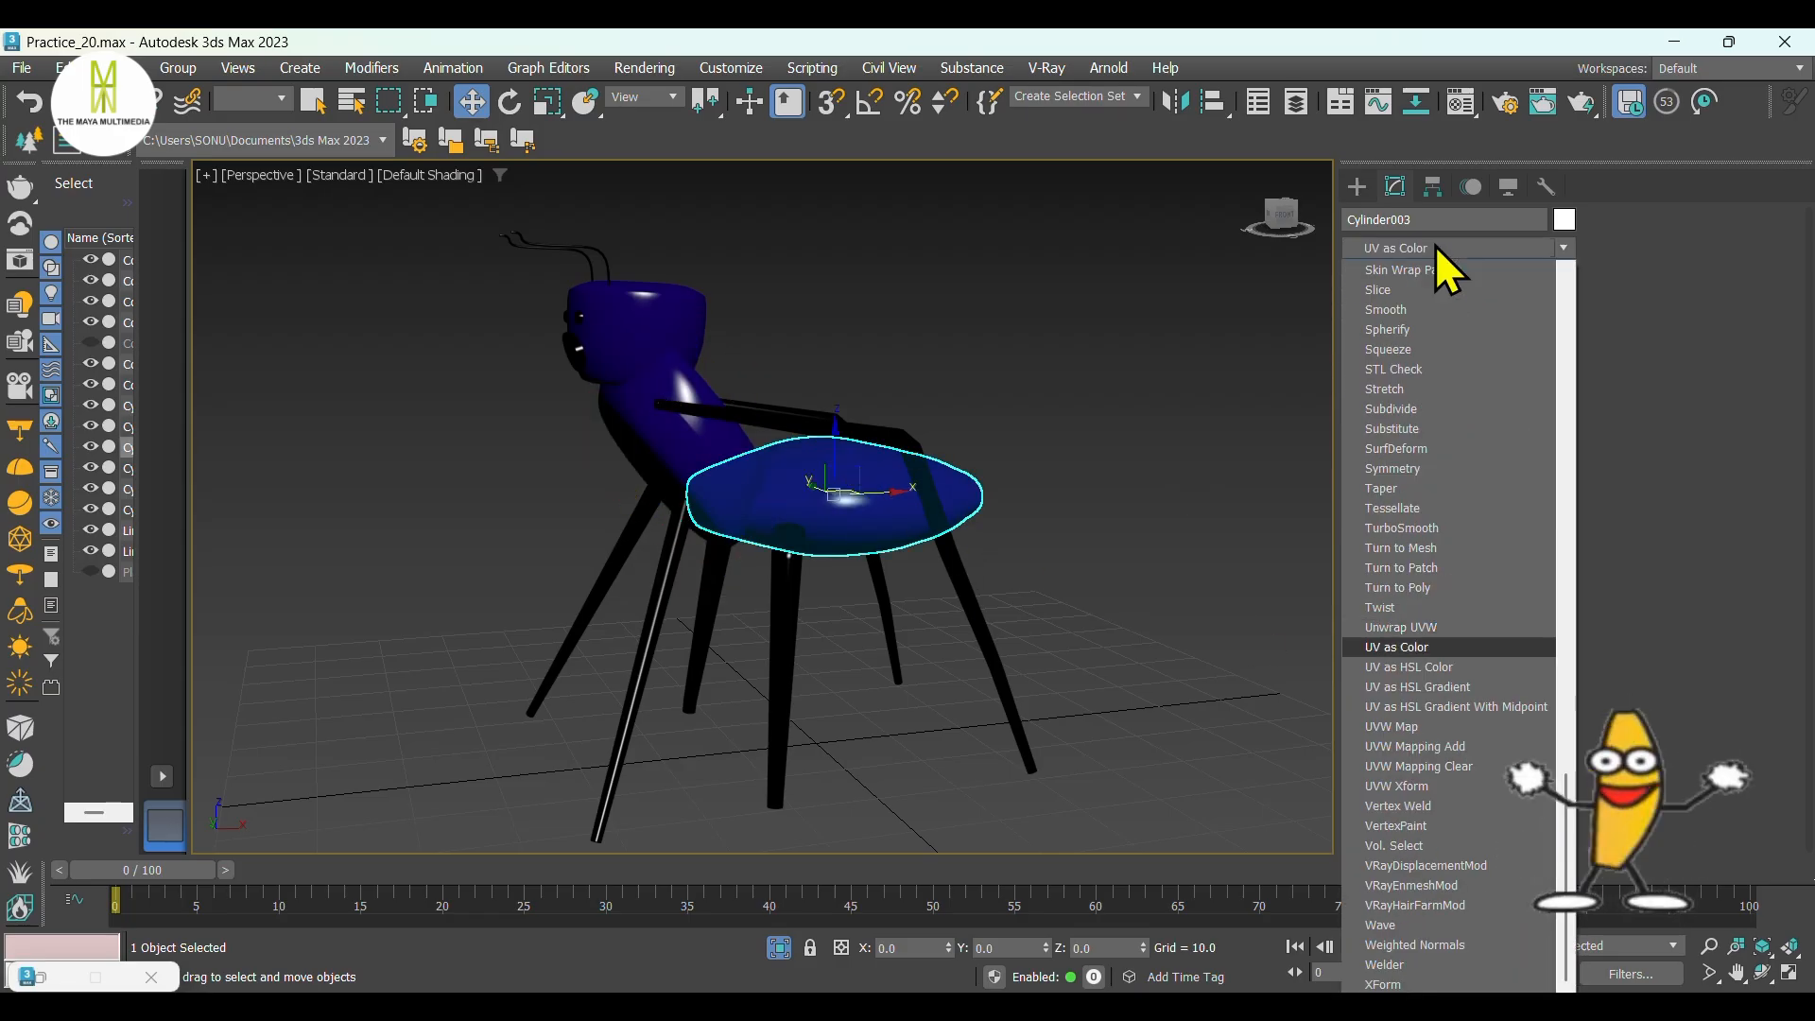
left_click(1418, 726)
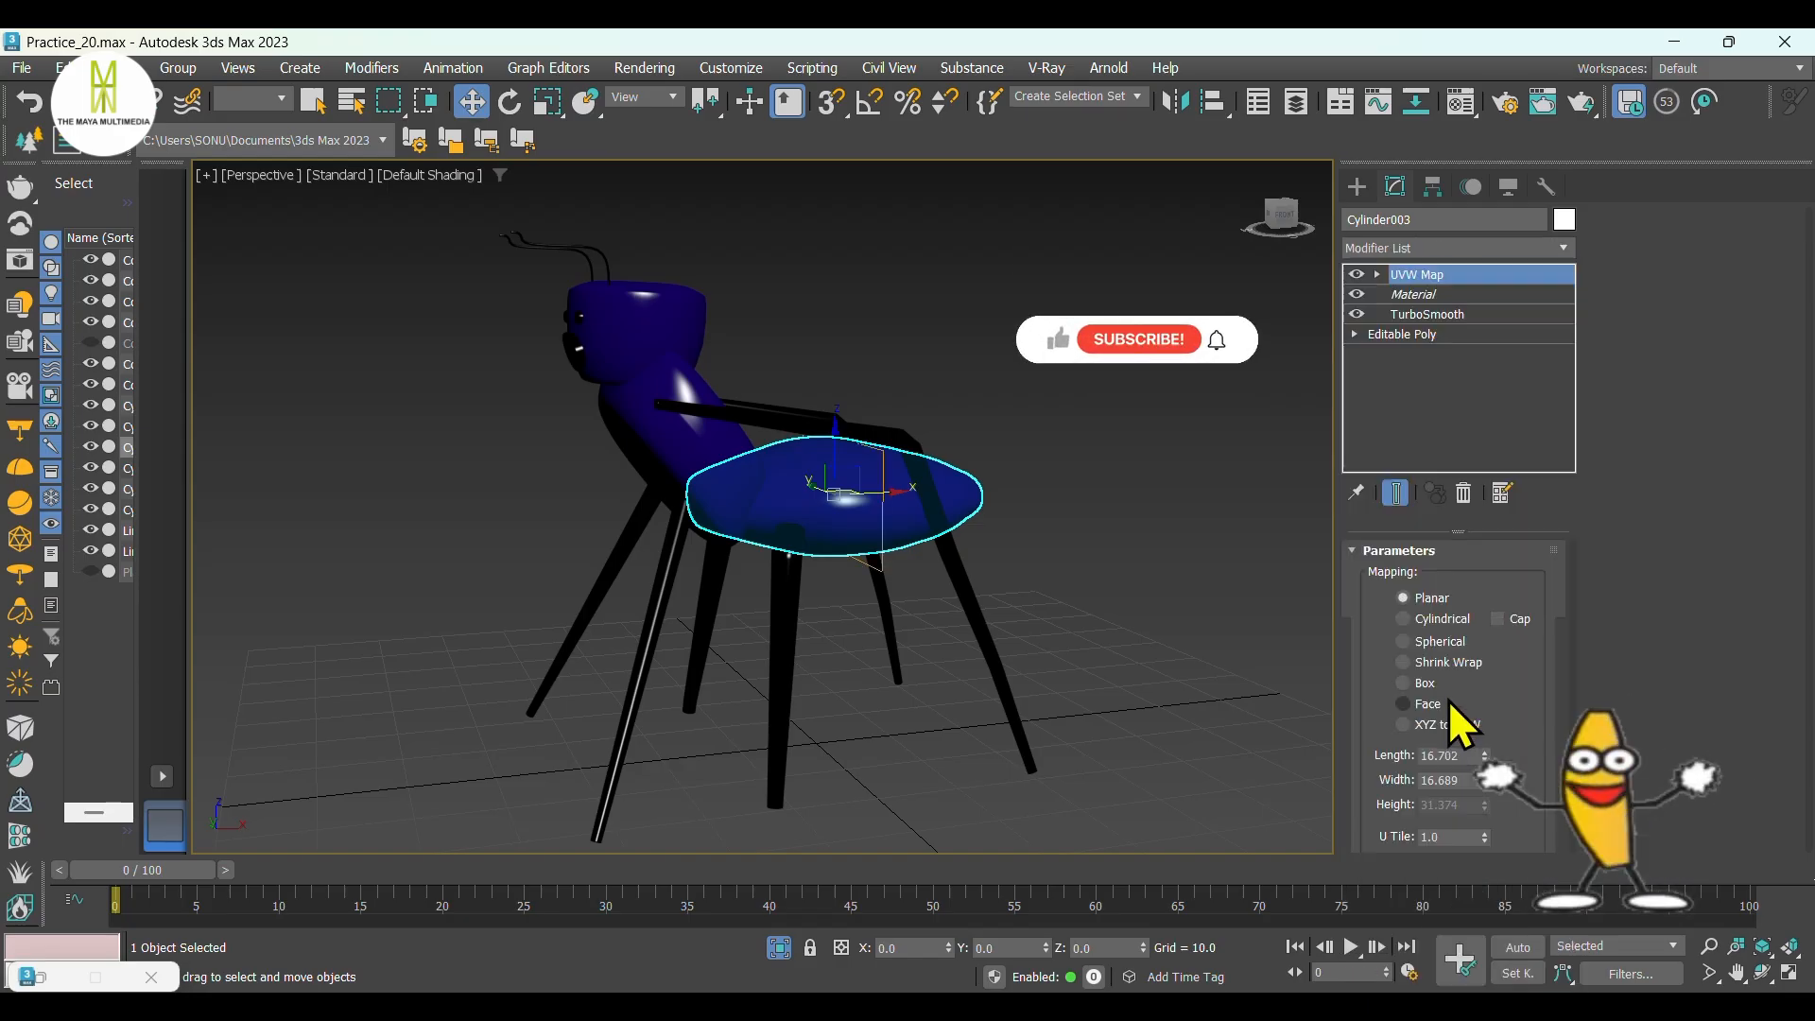
left_click(1439, 663)
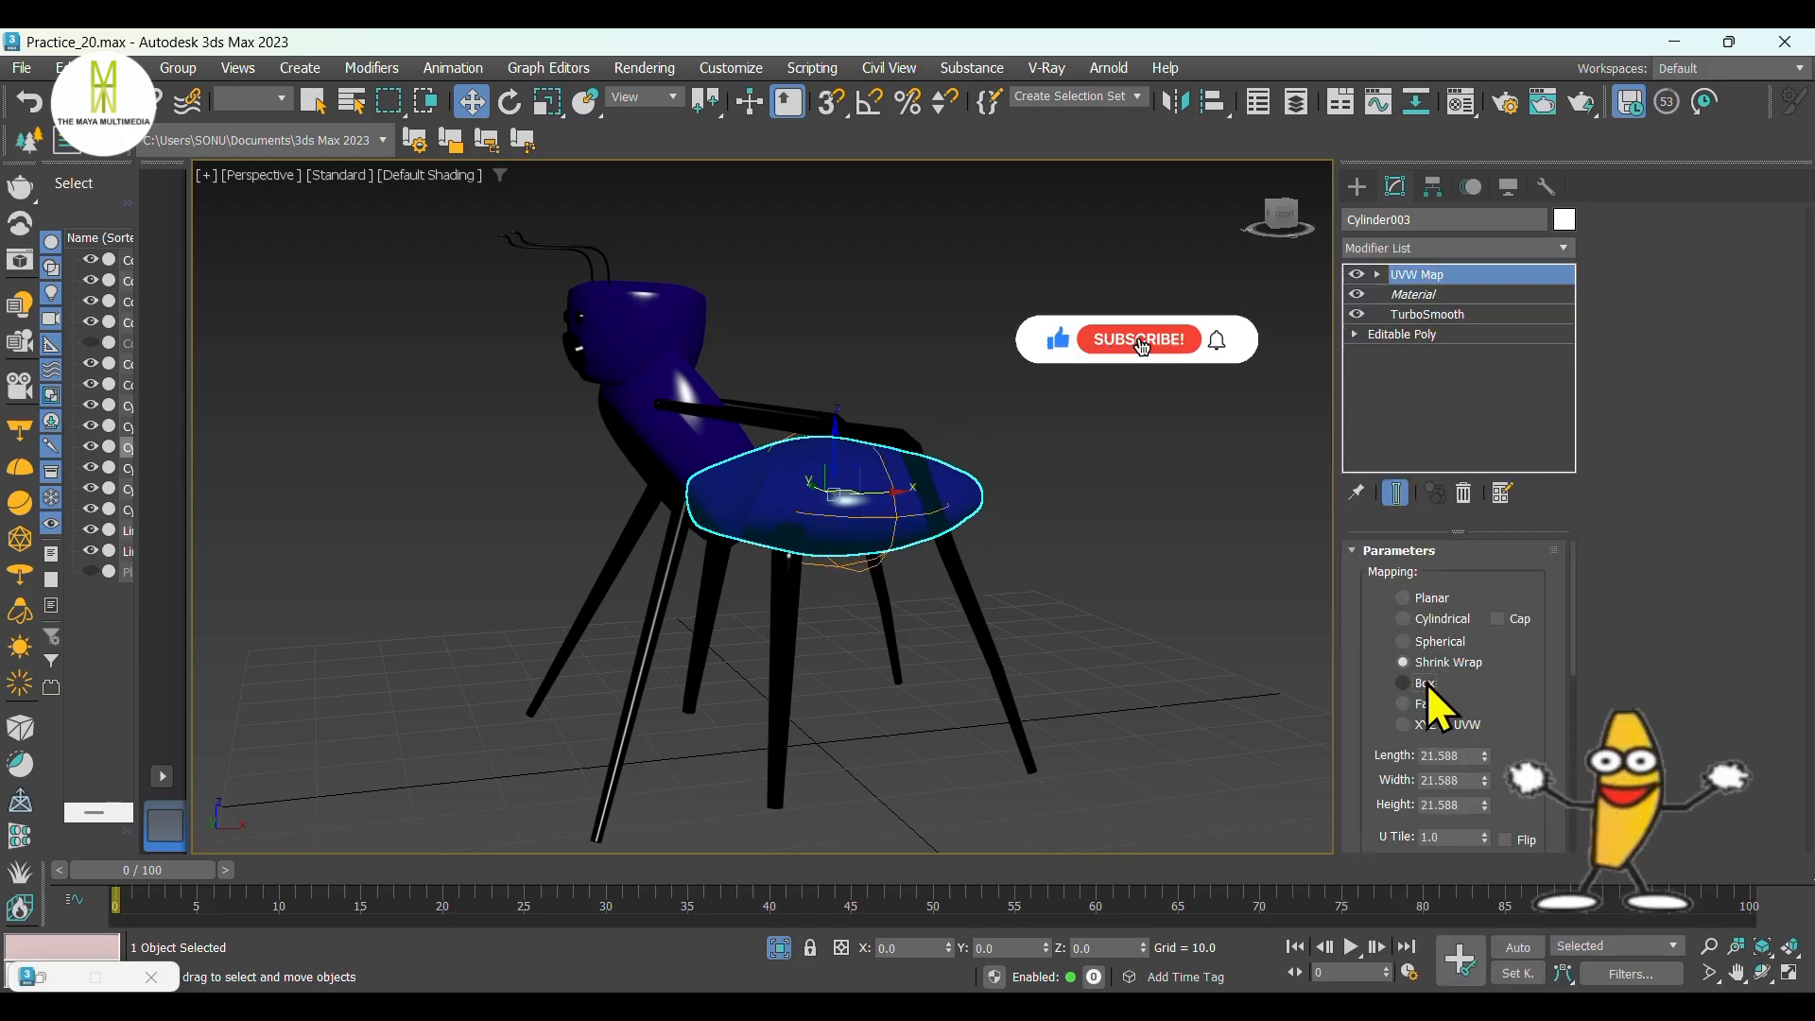
left_click(1427, 683)
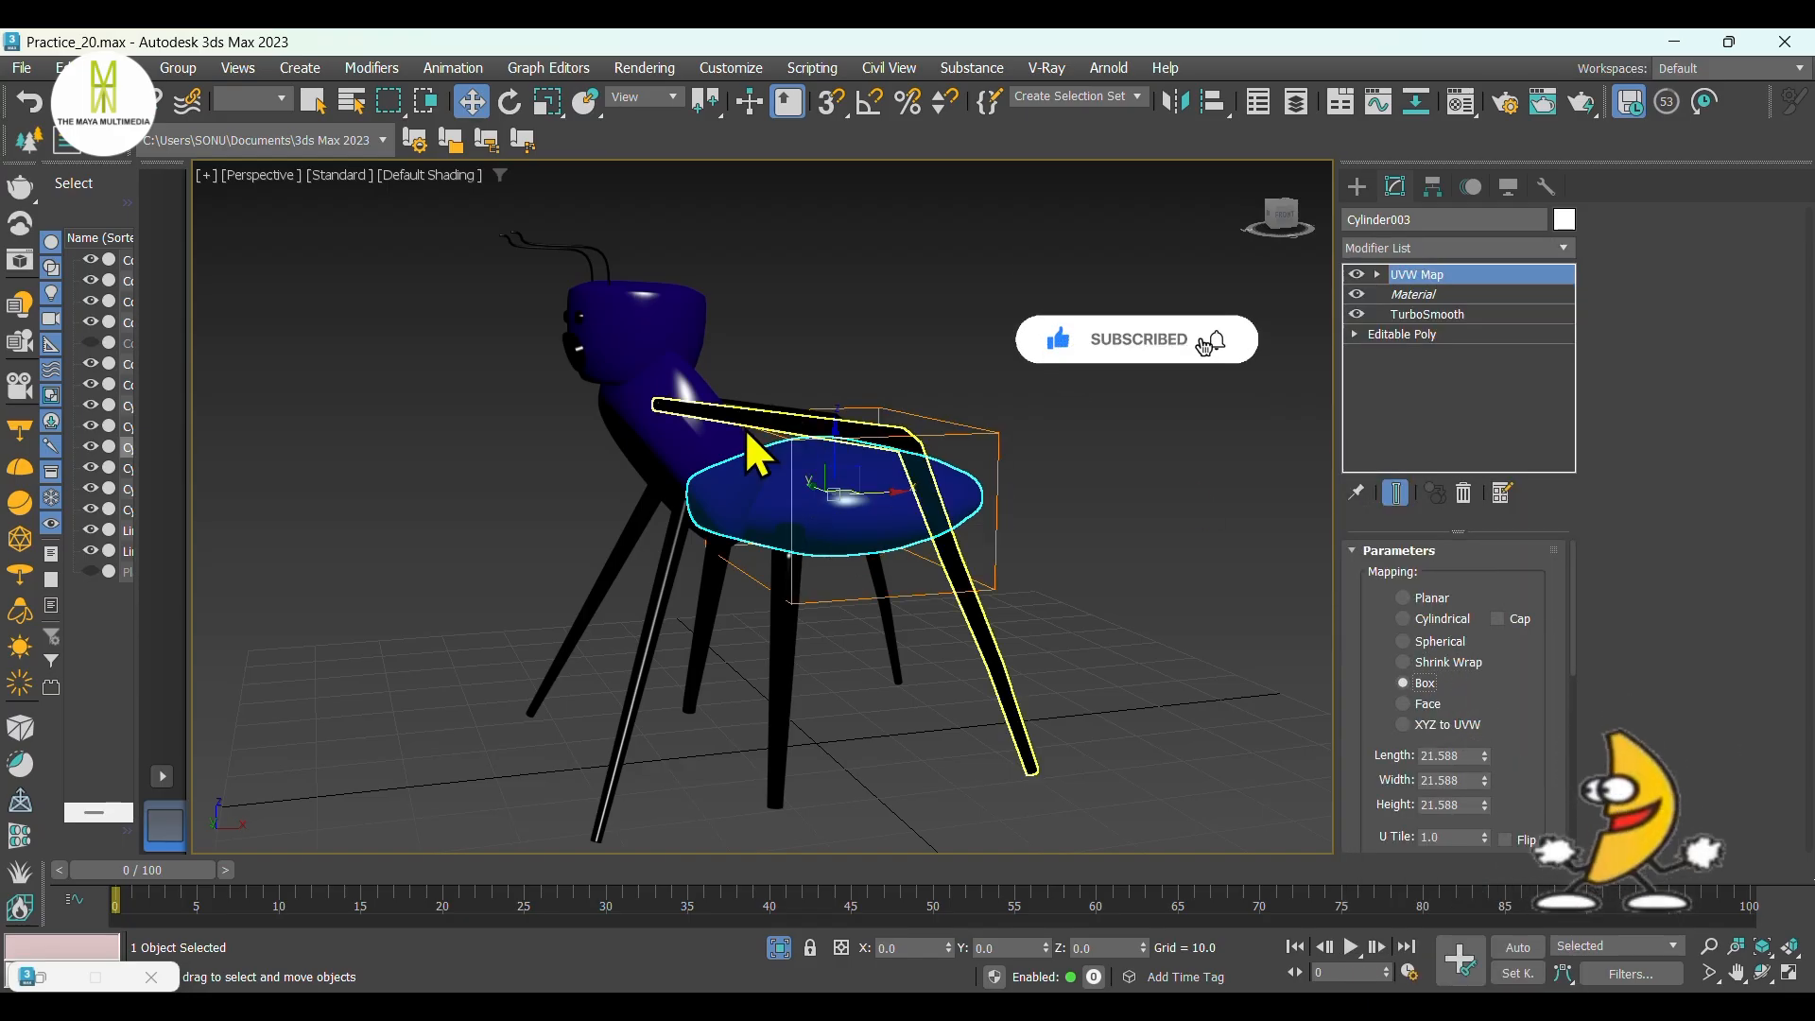
Add a UVW Map modifier with Box mapping to the far slanted leg behind the backrest.
left_click(608, 576)
left_click(1407, 252)
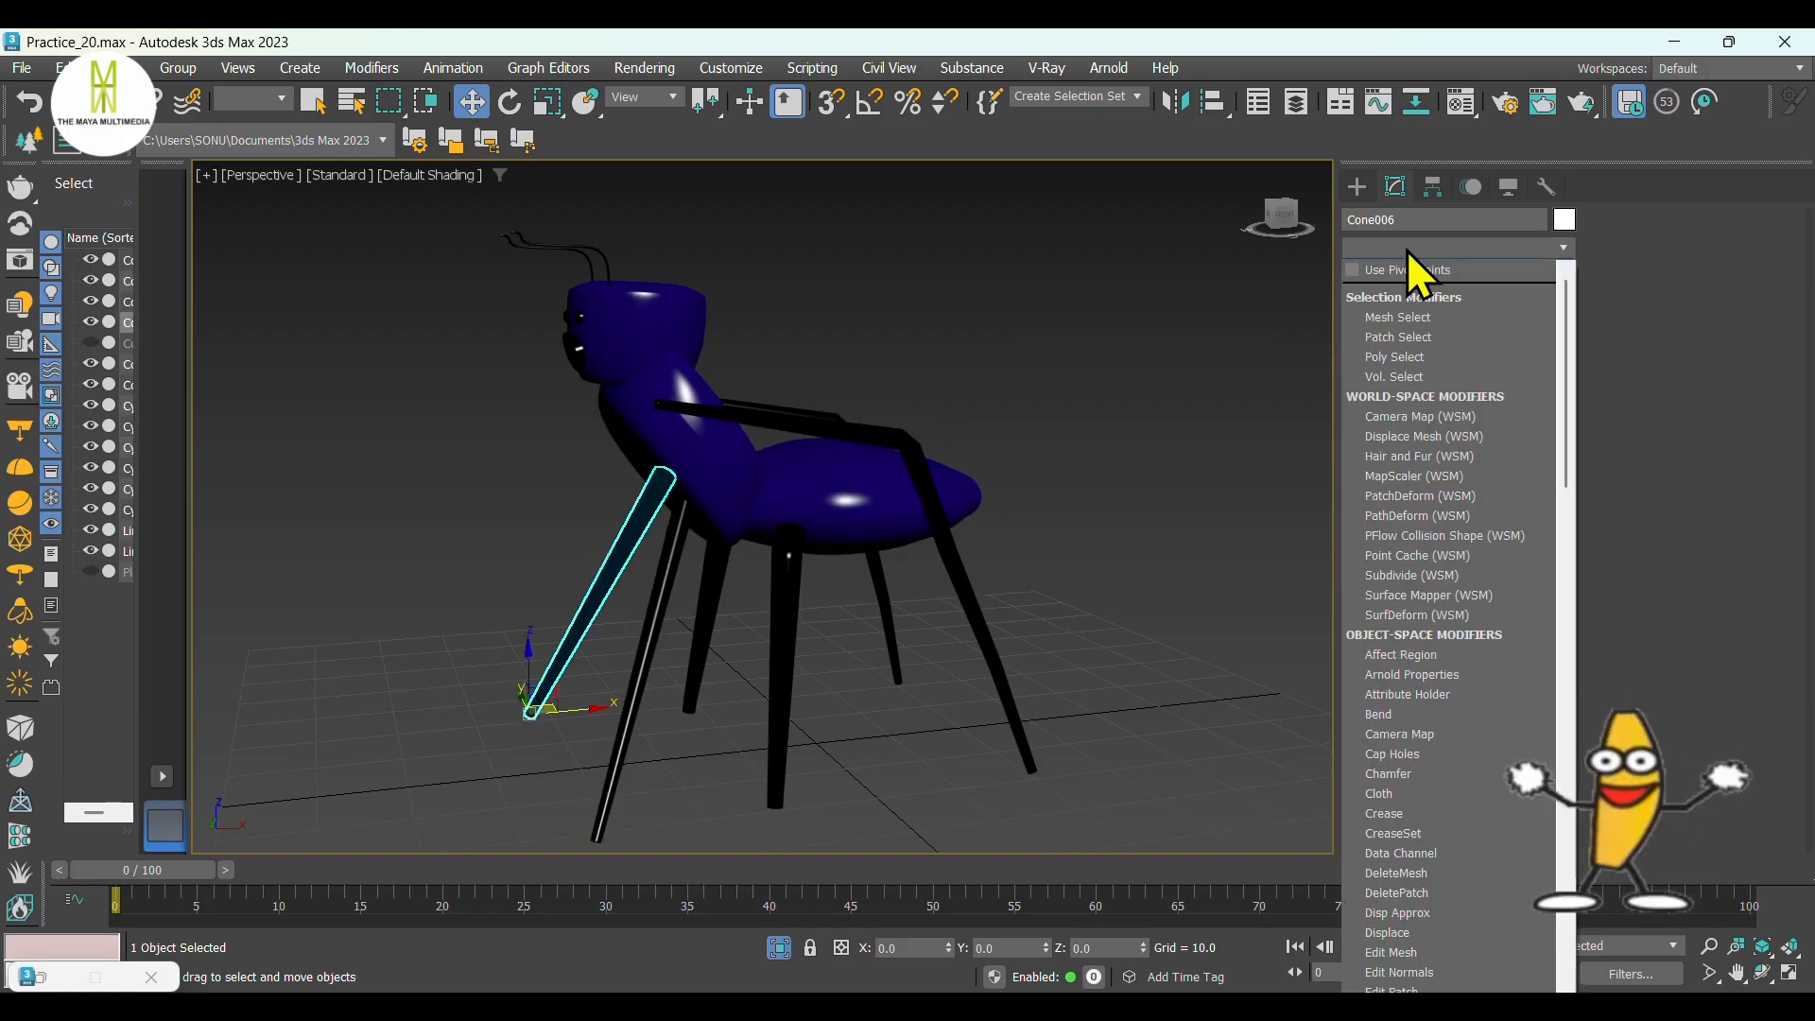
type("uv")
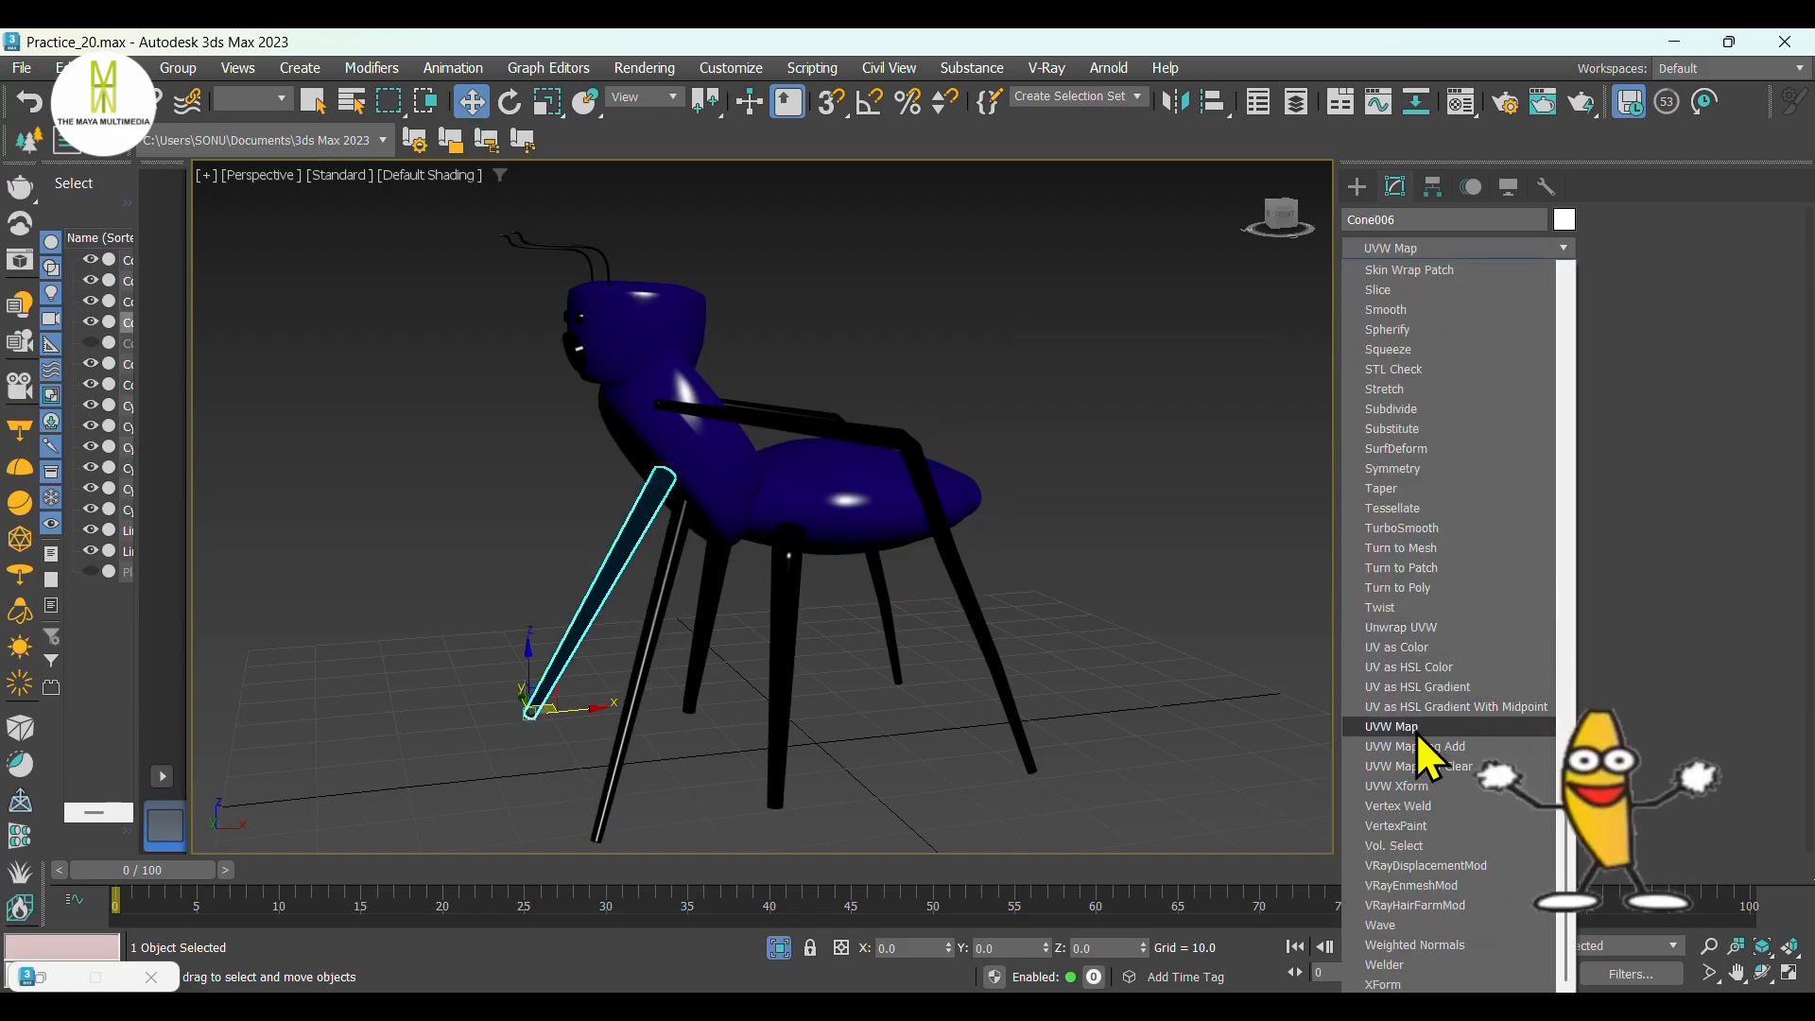
left_click(1416, 728)
left_click(1444, 664)
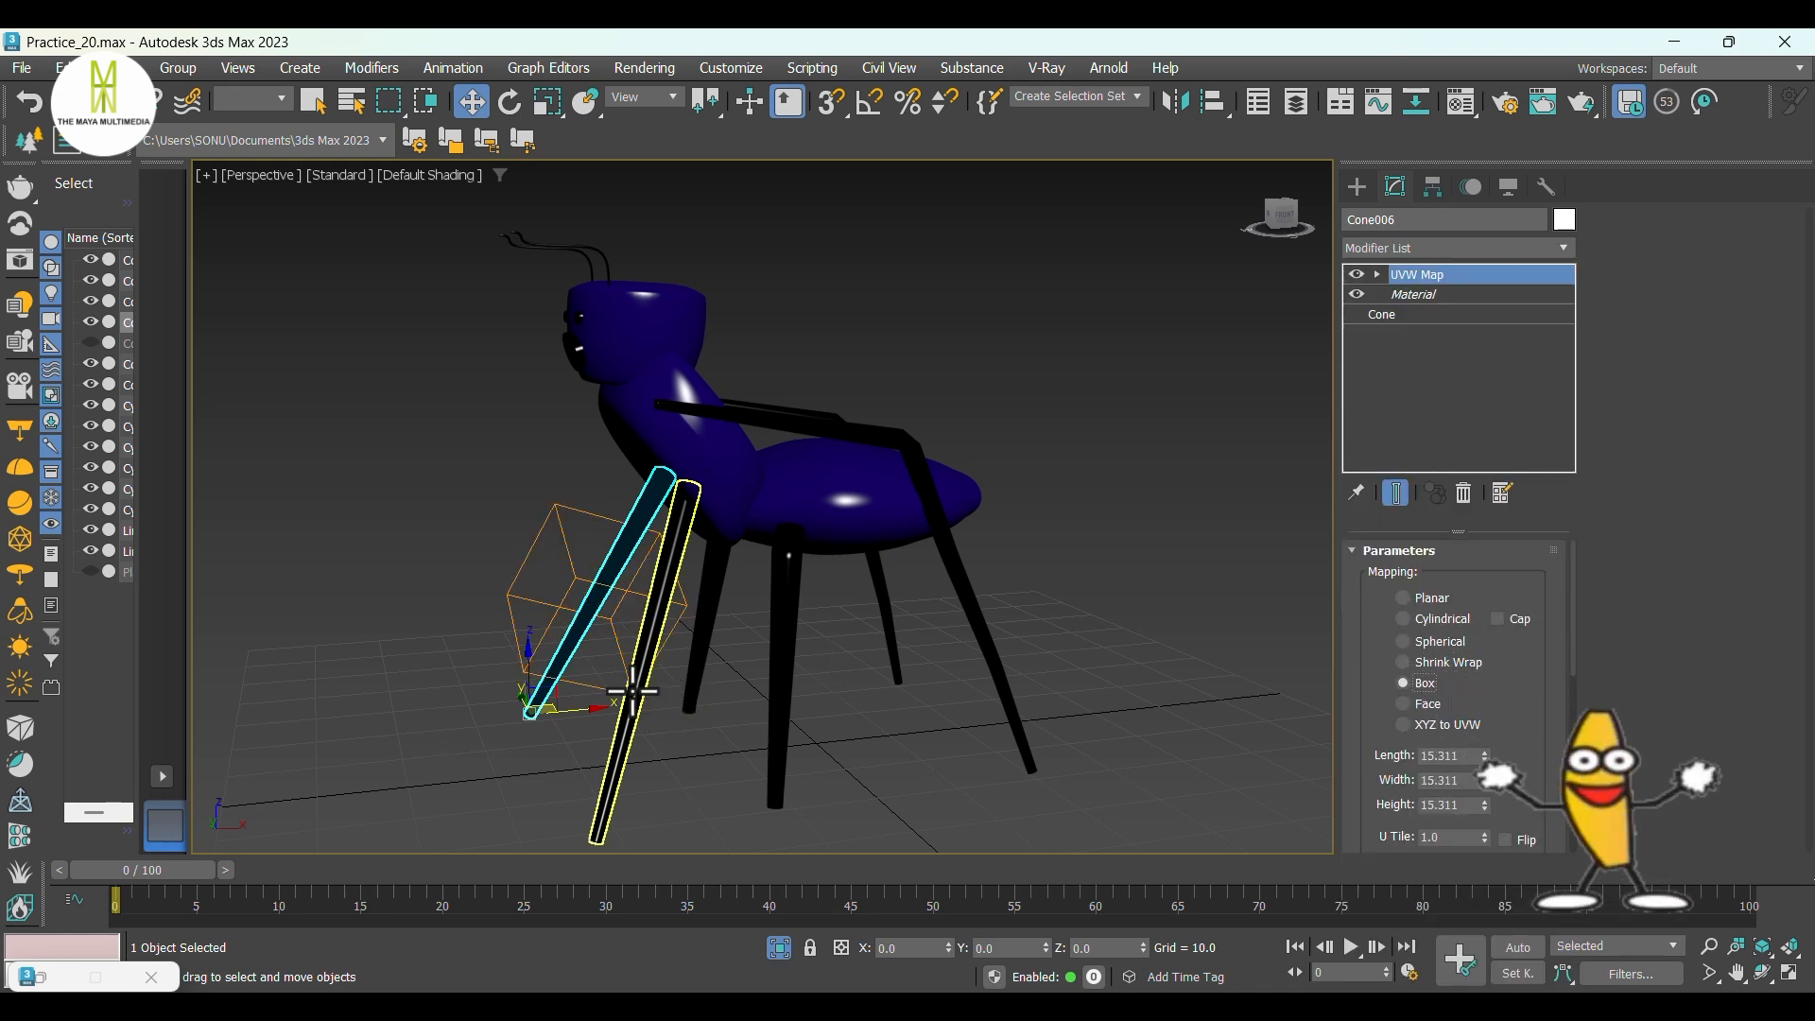
Add a UVW Map modifier with Box mapping to the near slanted leg behind the backrest.
left_click(648, 652)
left_click(1398, 248)
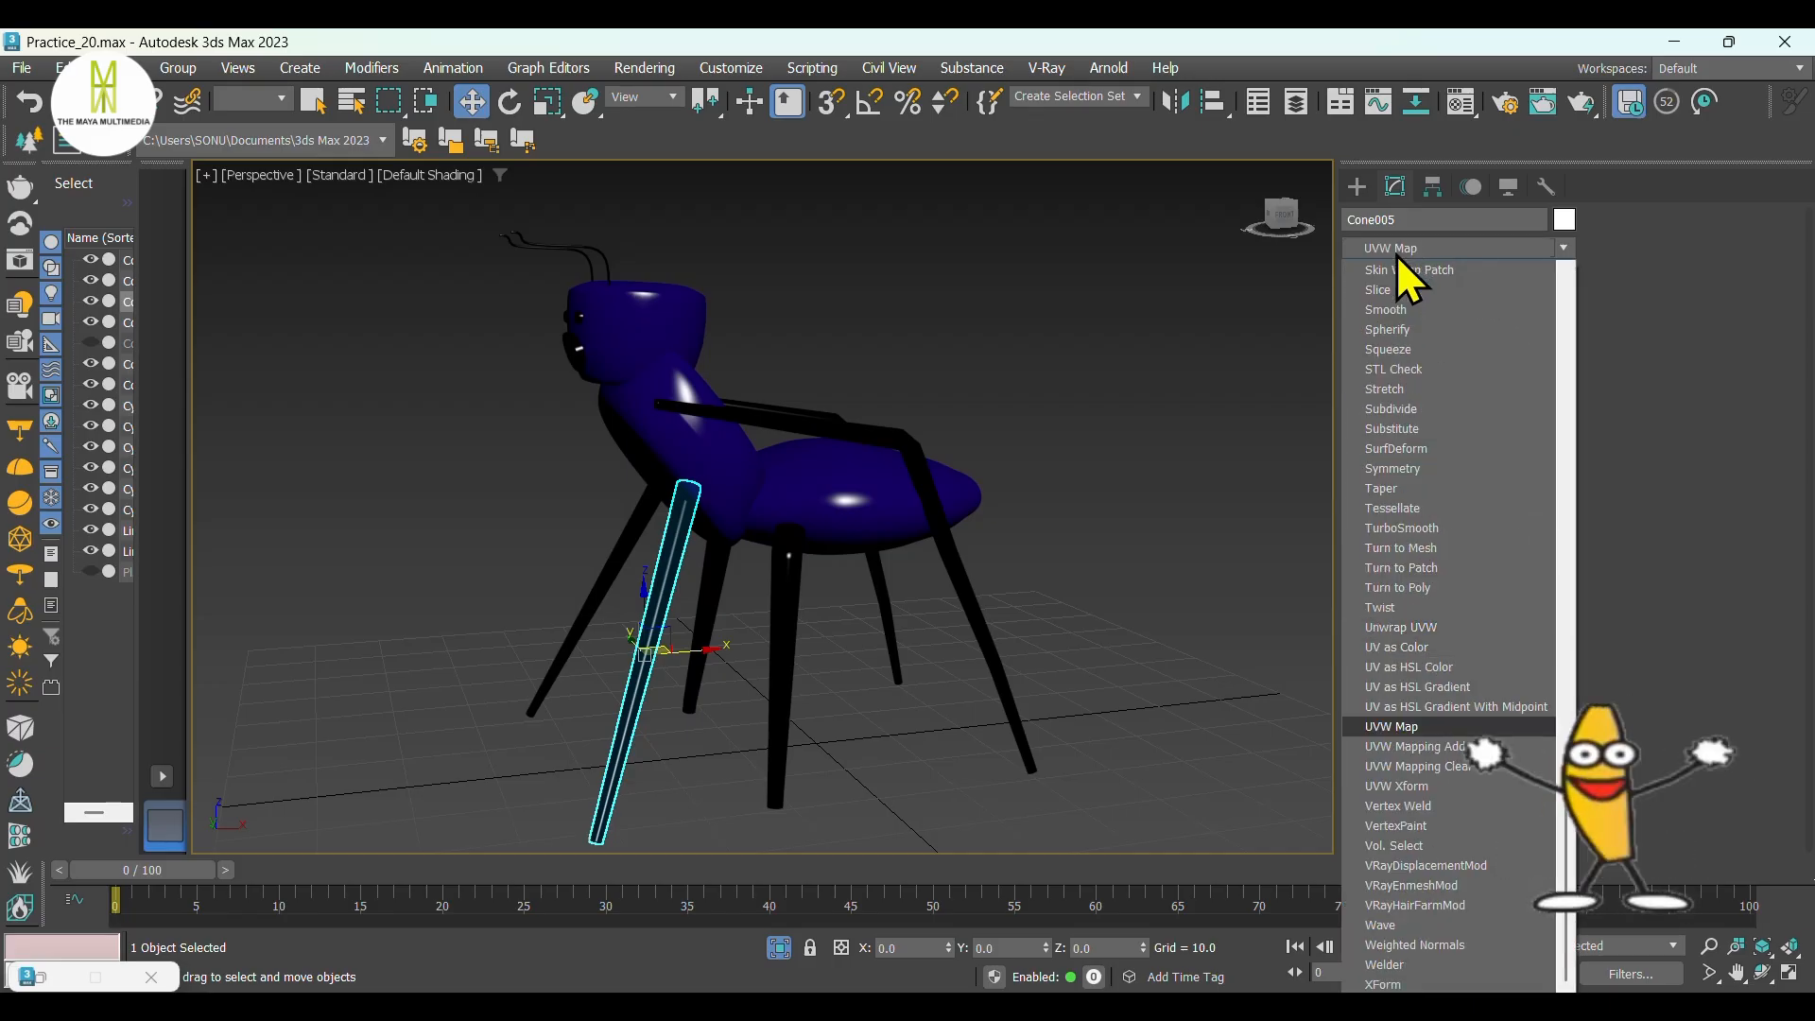
left_click(1388, 728)
left_click(1418, 683)
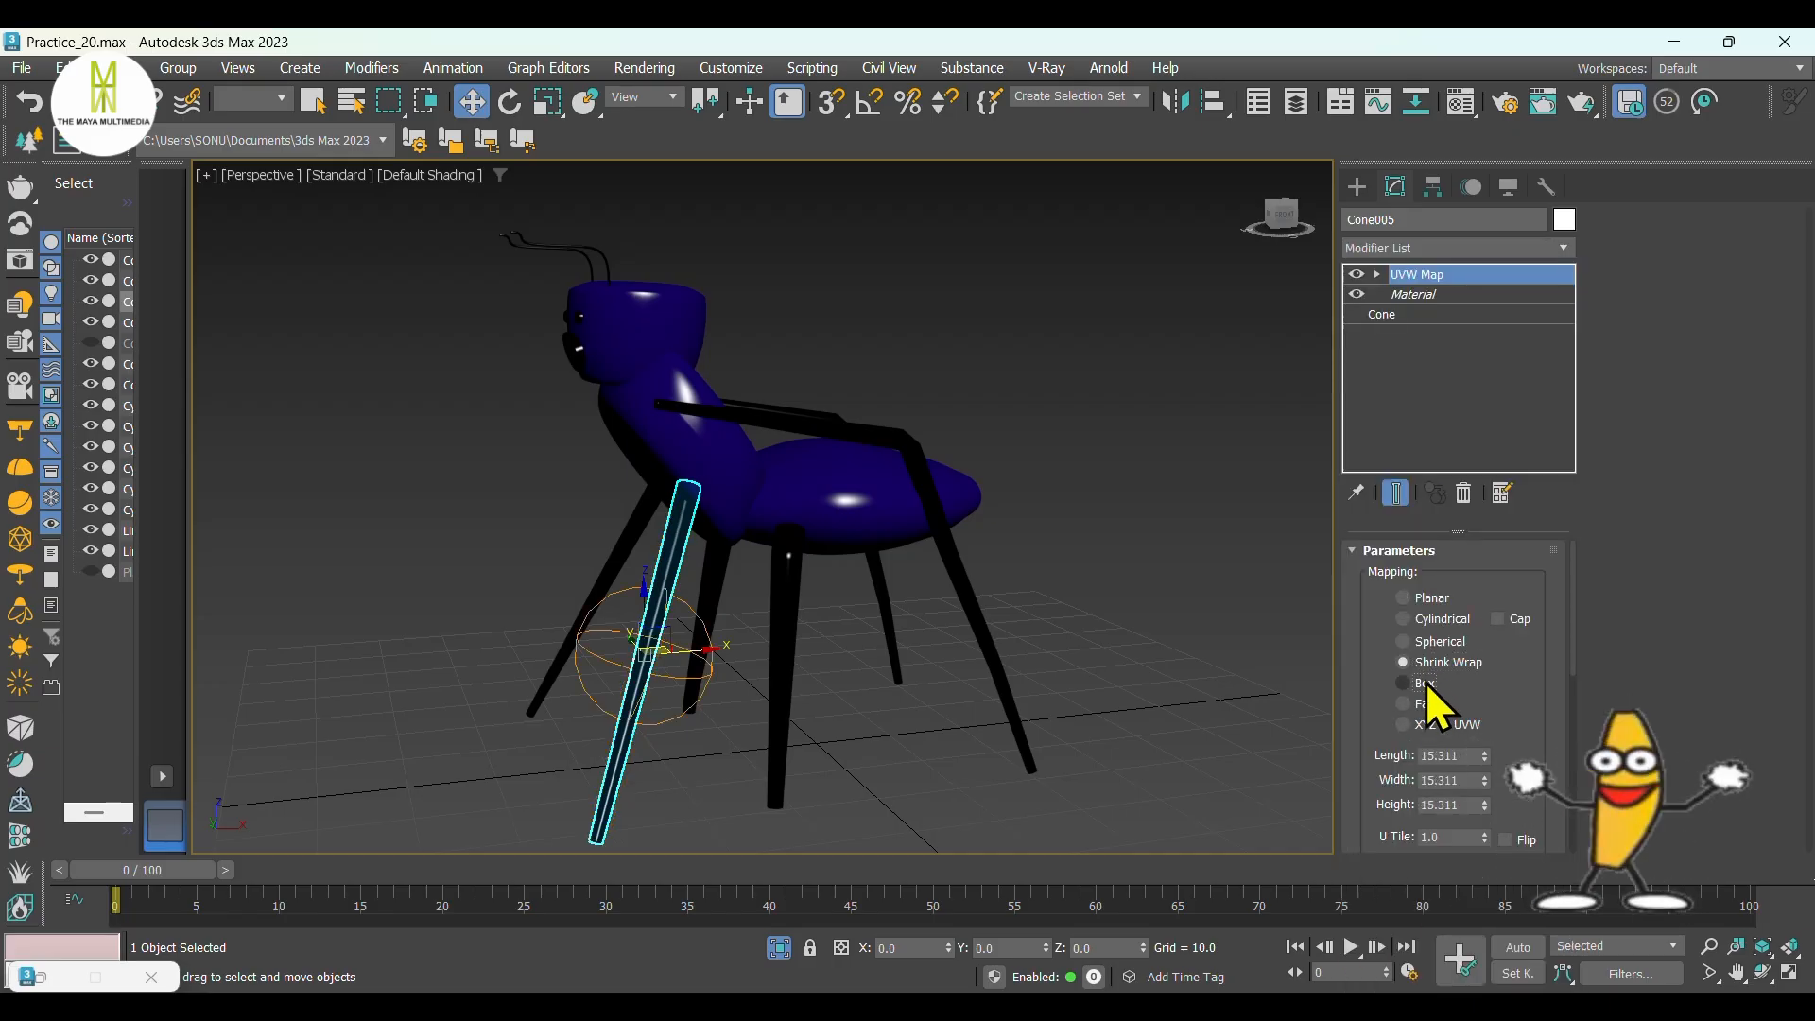
Add a UVW Map modifier to the near middle leg under the seat and set its mapping to Box.
left_click(780, 742)
left_click(1413, 248)
type("uvw")
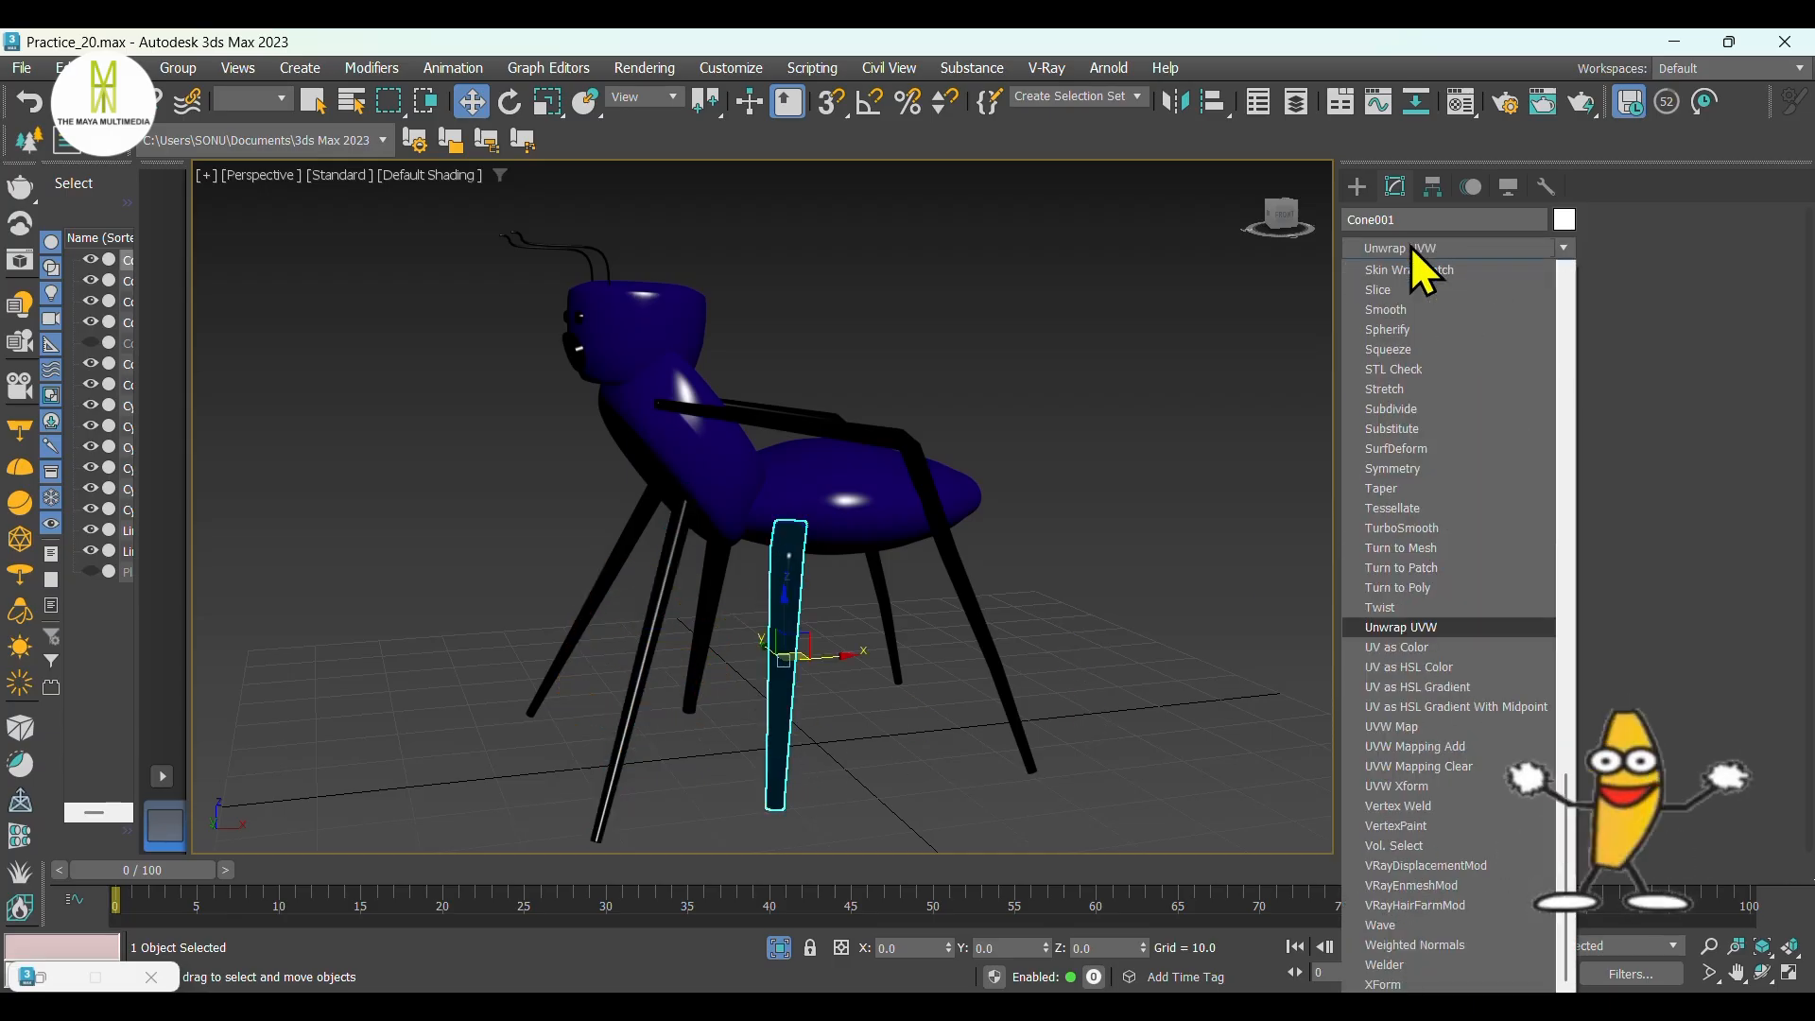
left_click(1415, 729)
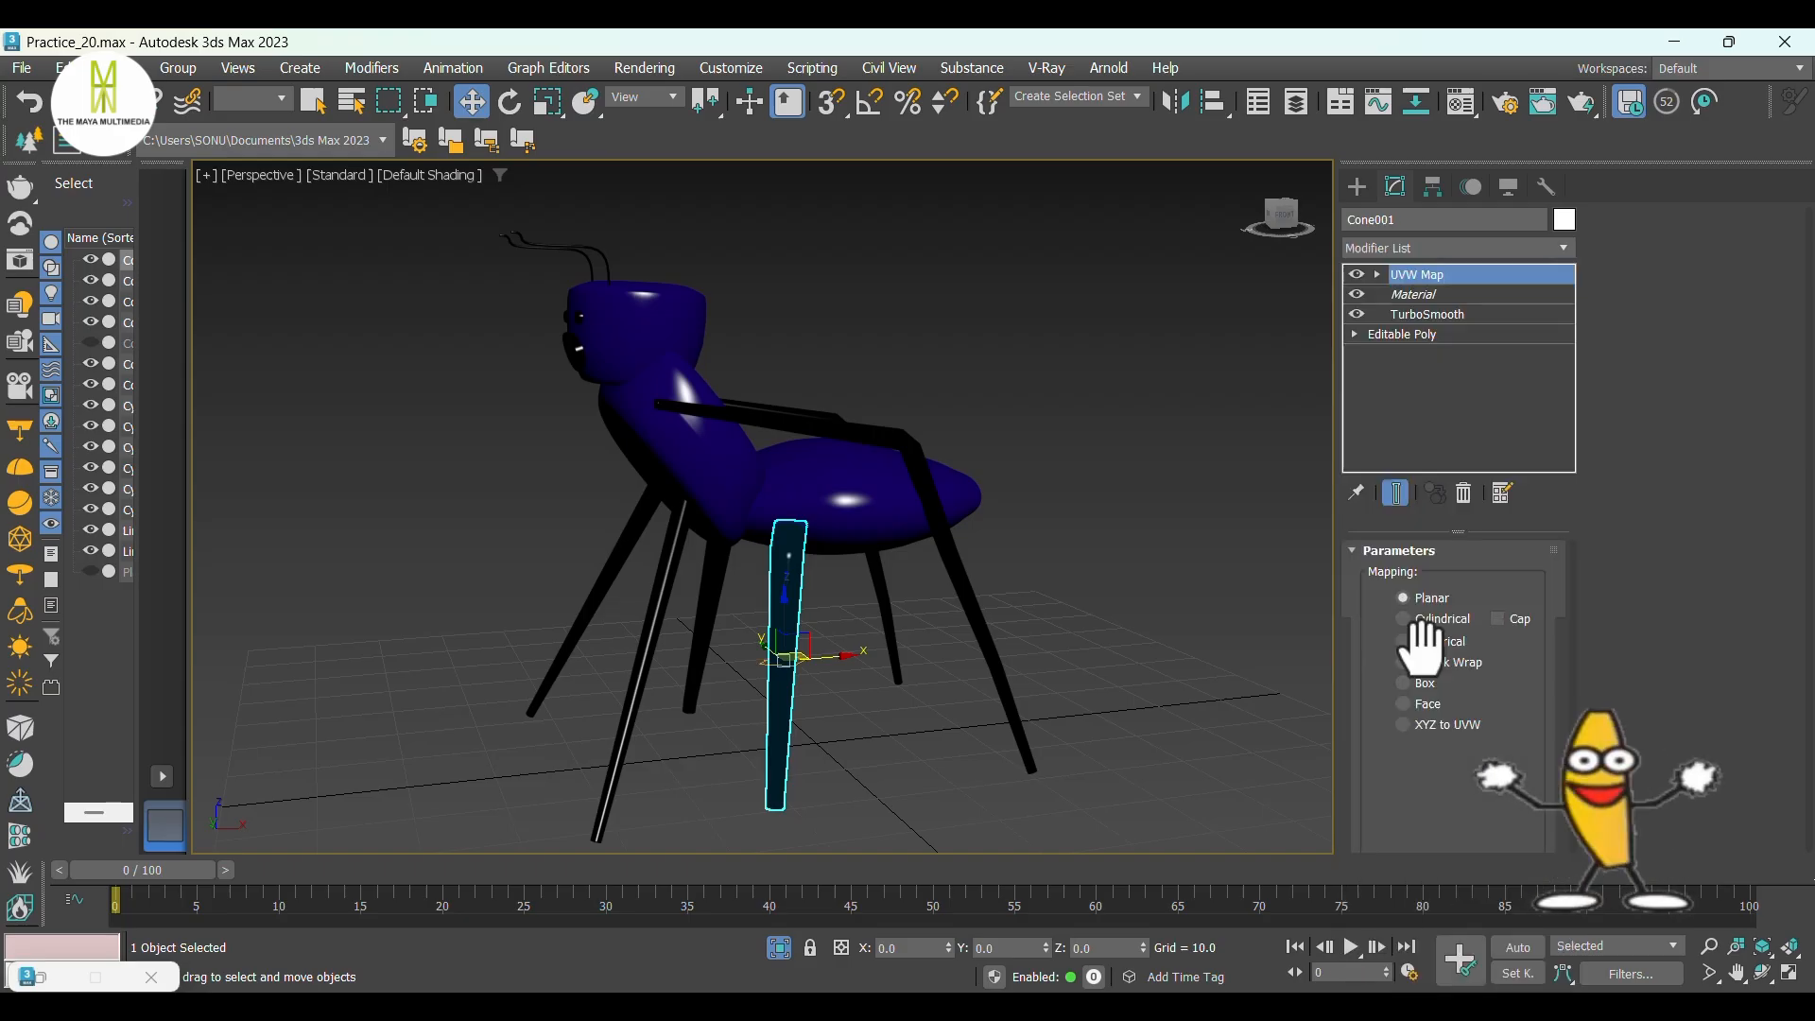
left_click(1433, 644)
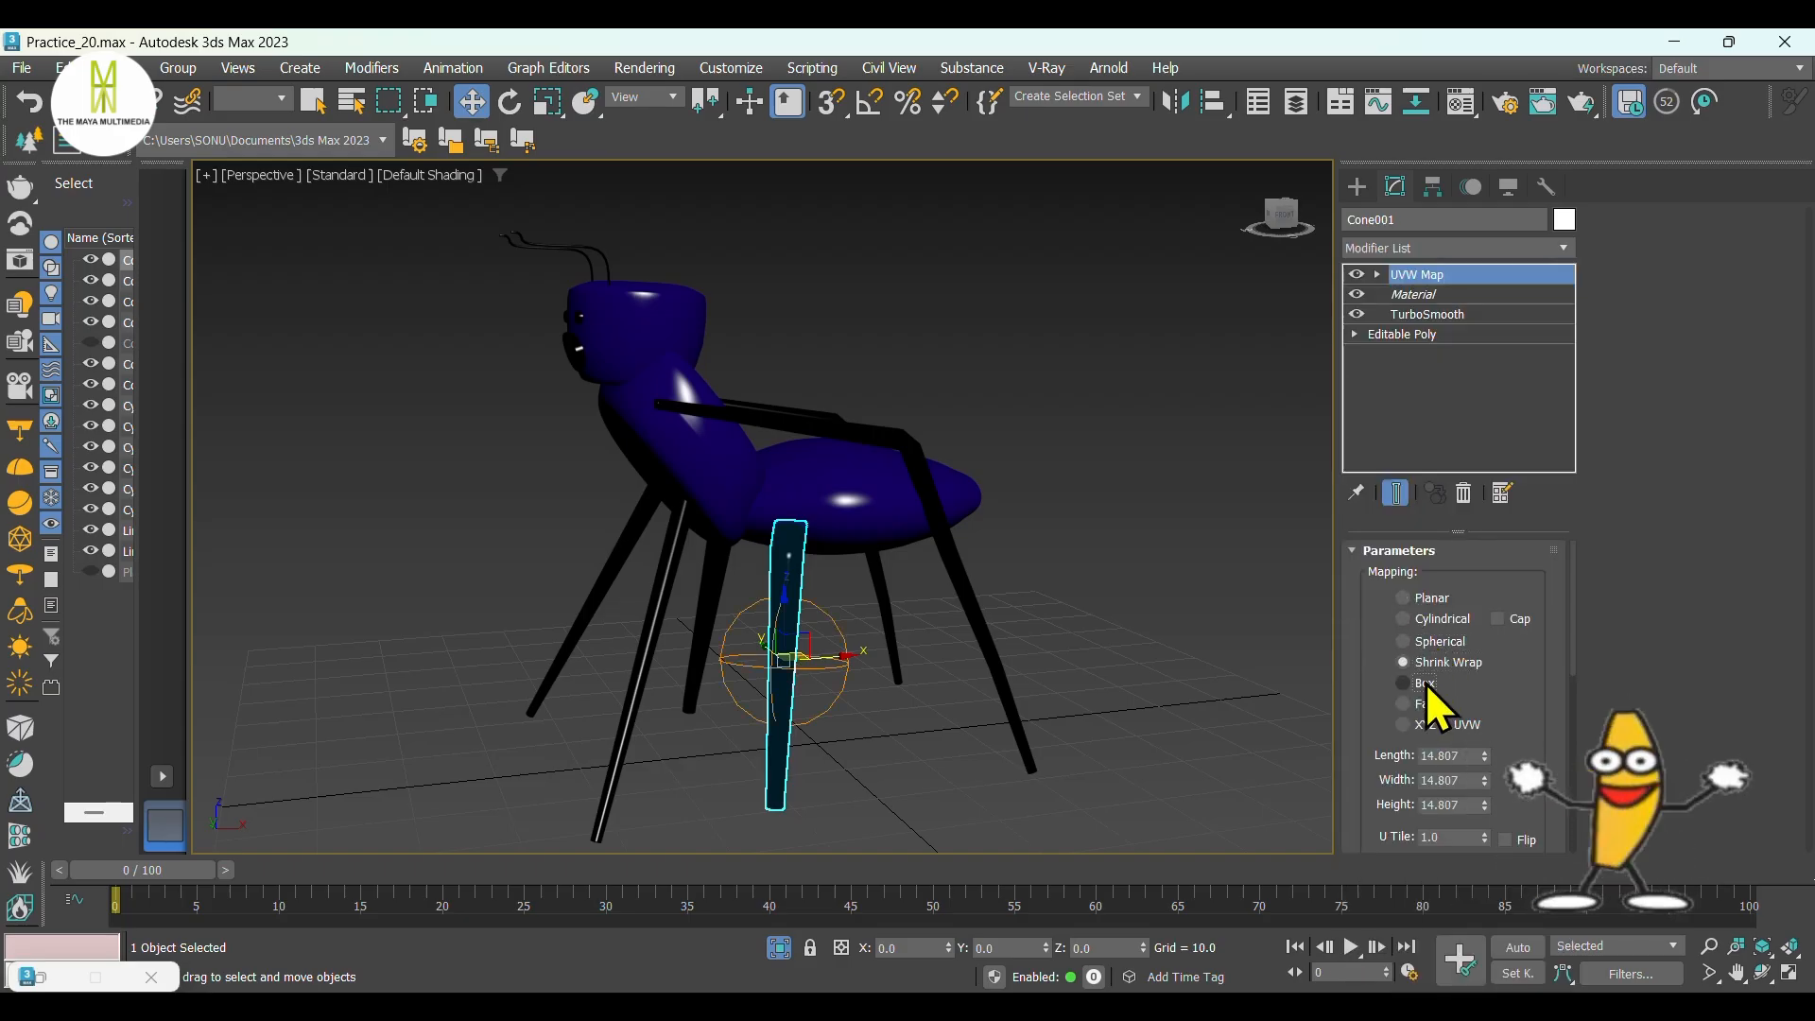
left_click(1423, 682)
left_click(1428, 665)
left_click(1424, 684)
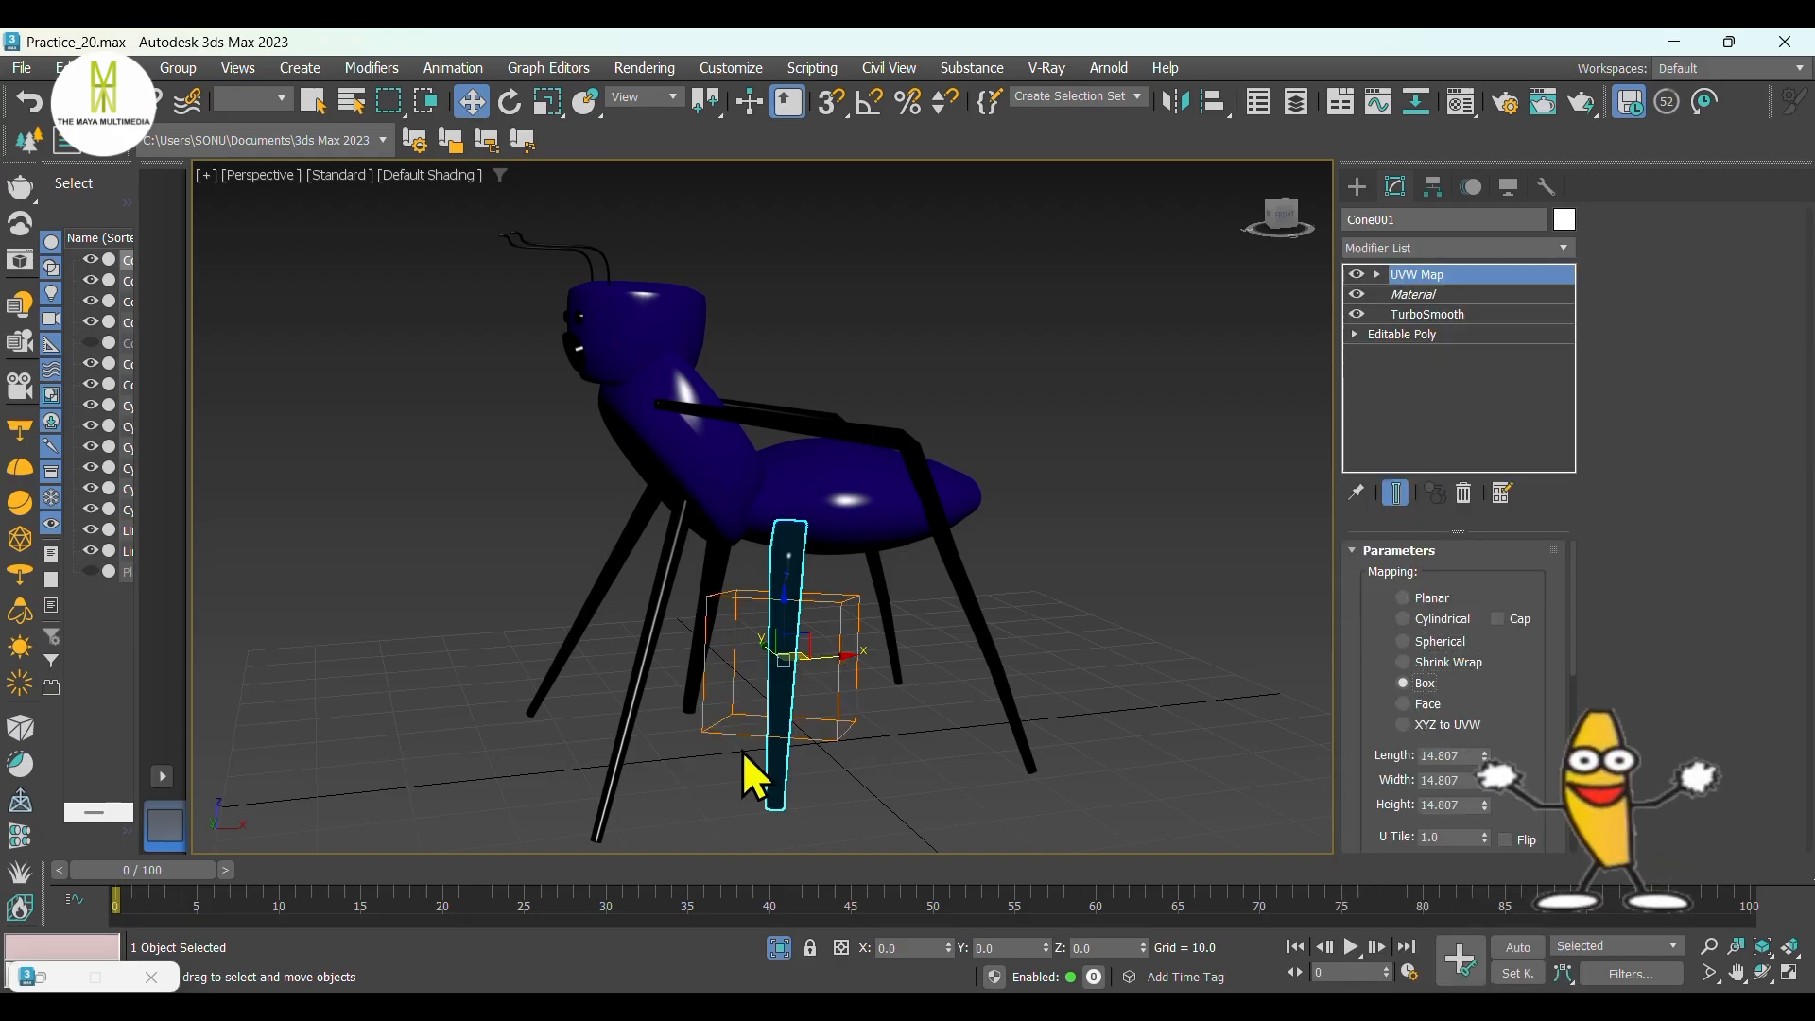
Add a UVW Map modifier with Box mapping to the far middle leg under the seat.
left_click(739, 529)
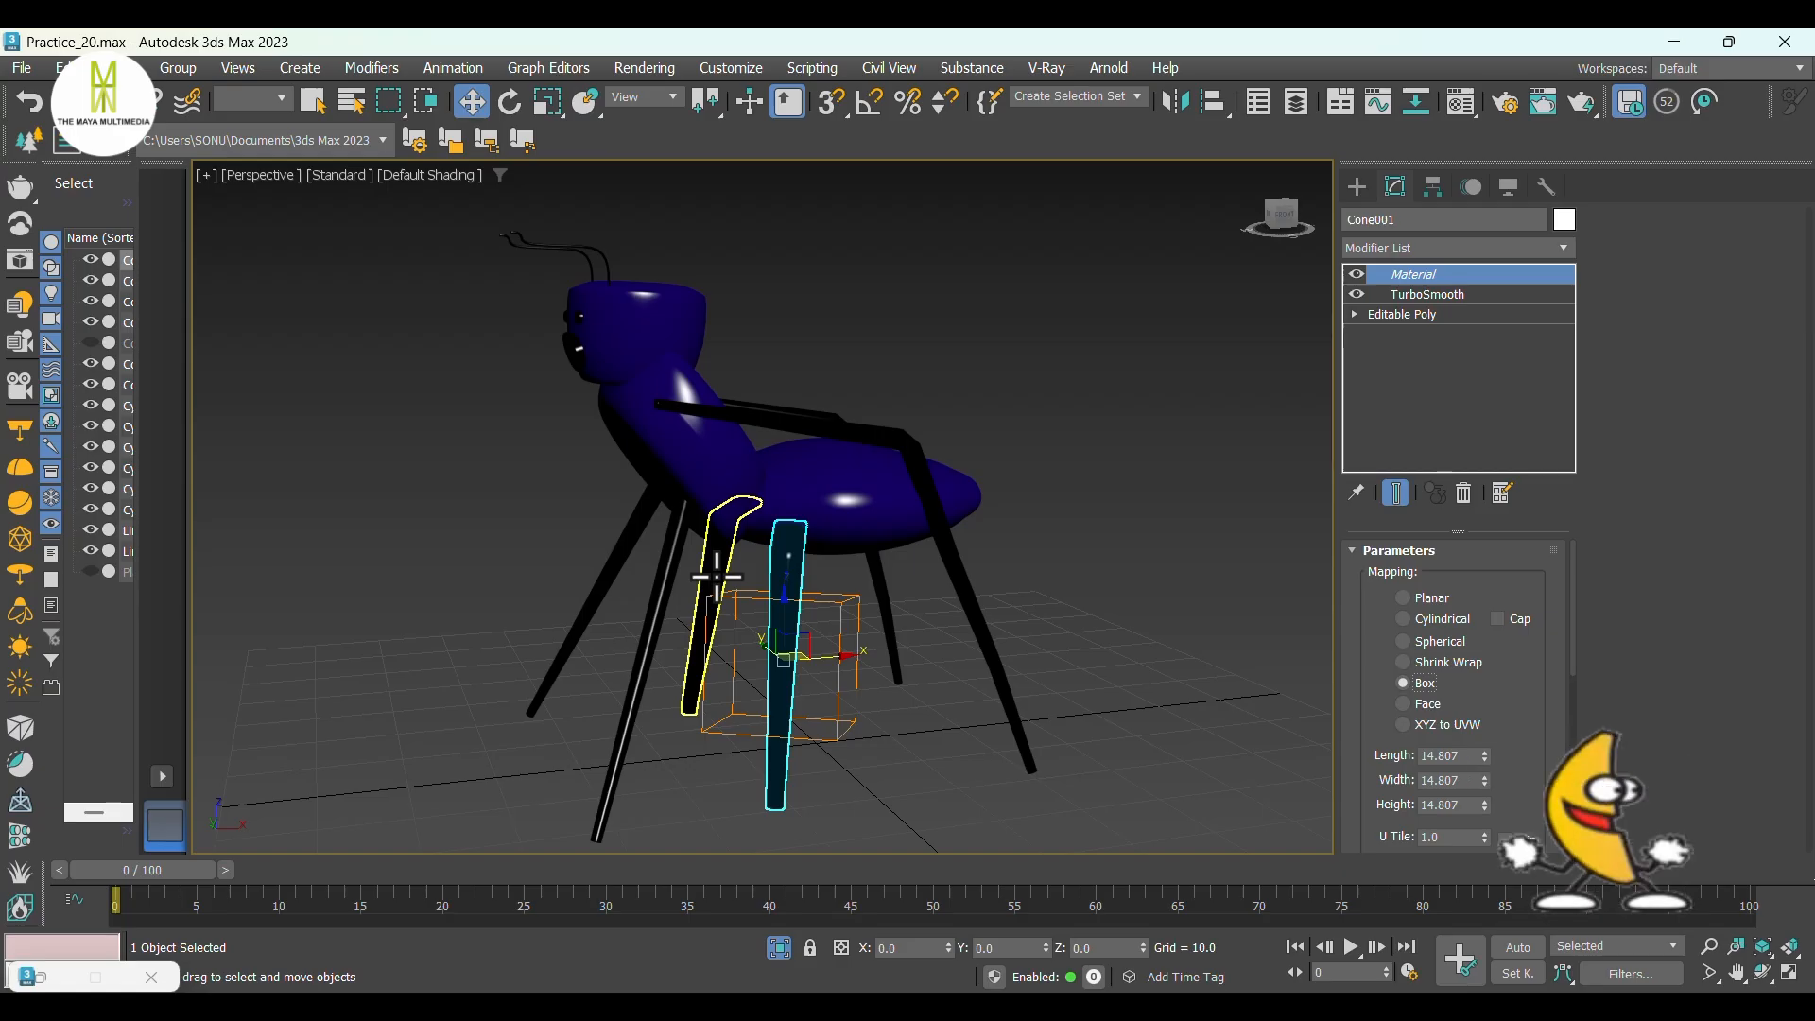
left_click(1399, 250)
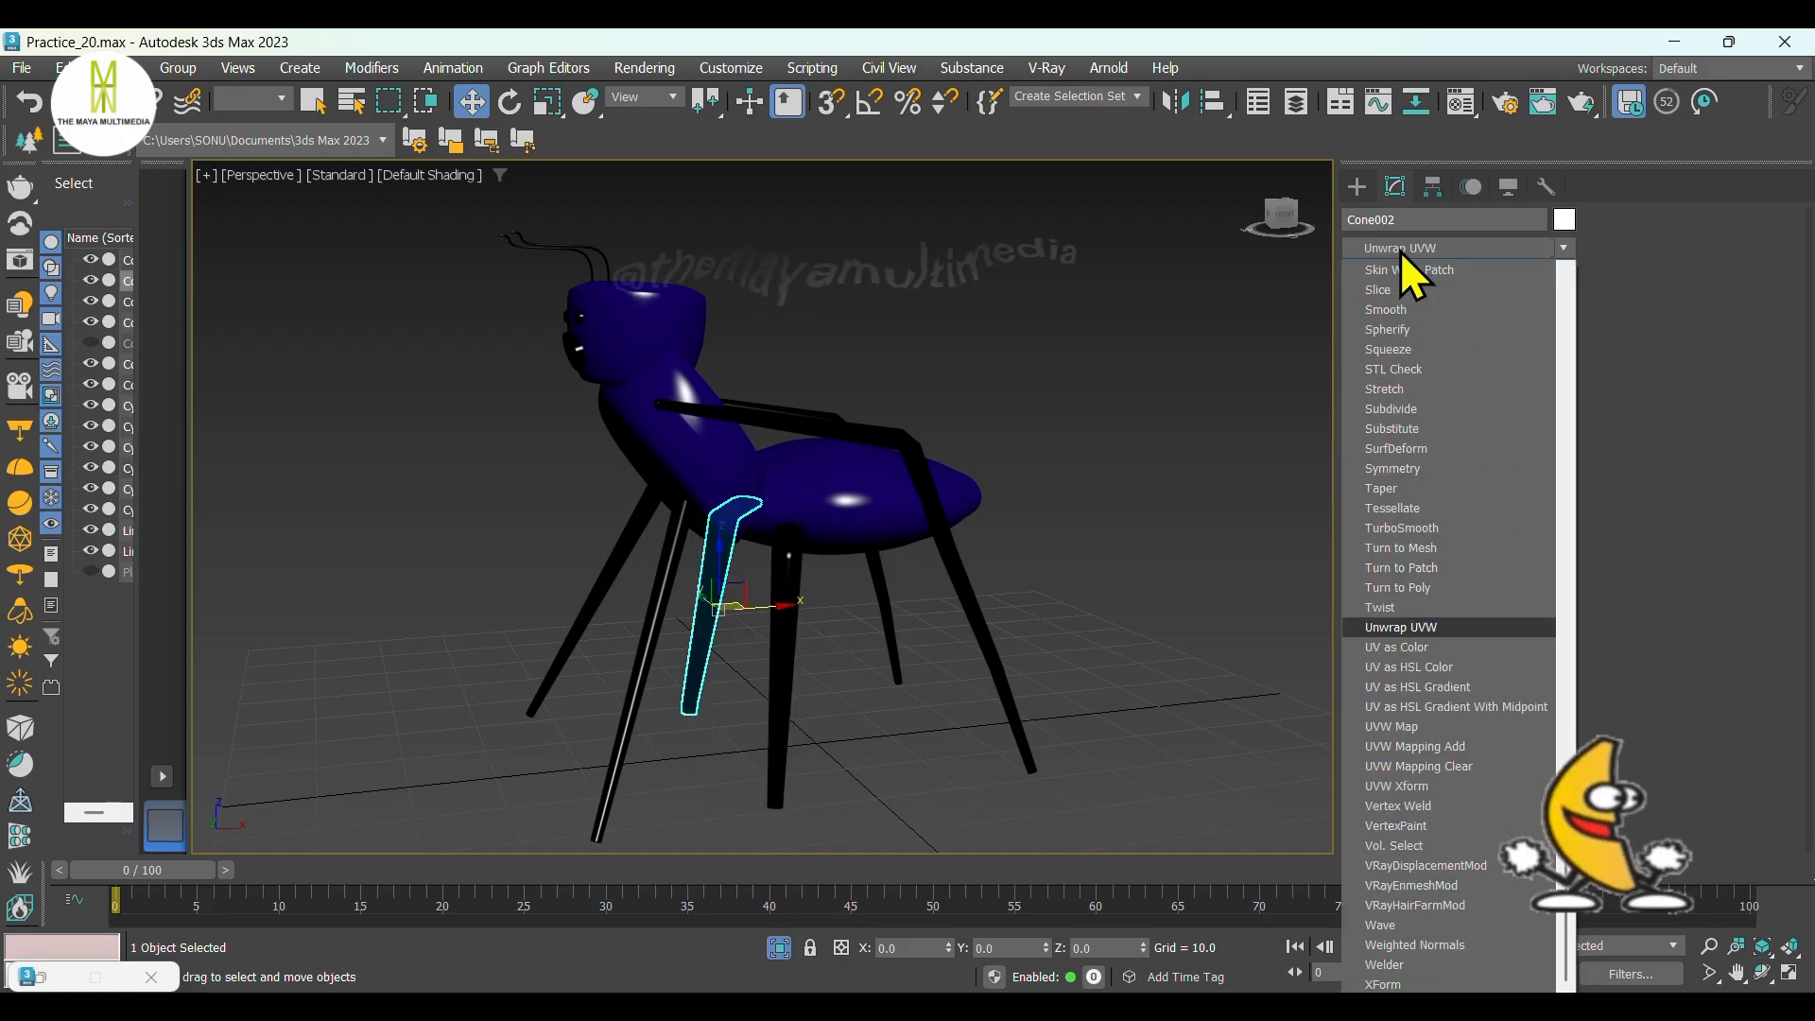
left_click(1417, 724)
left_click(1428, 664)
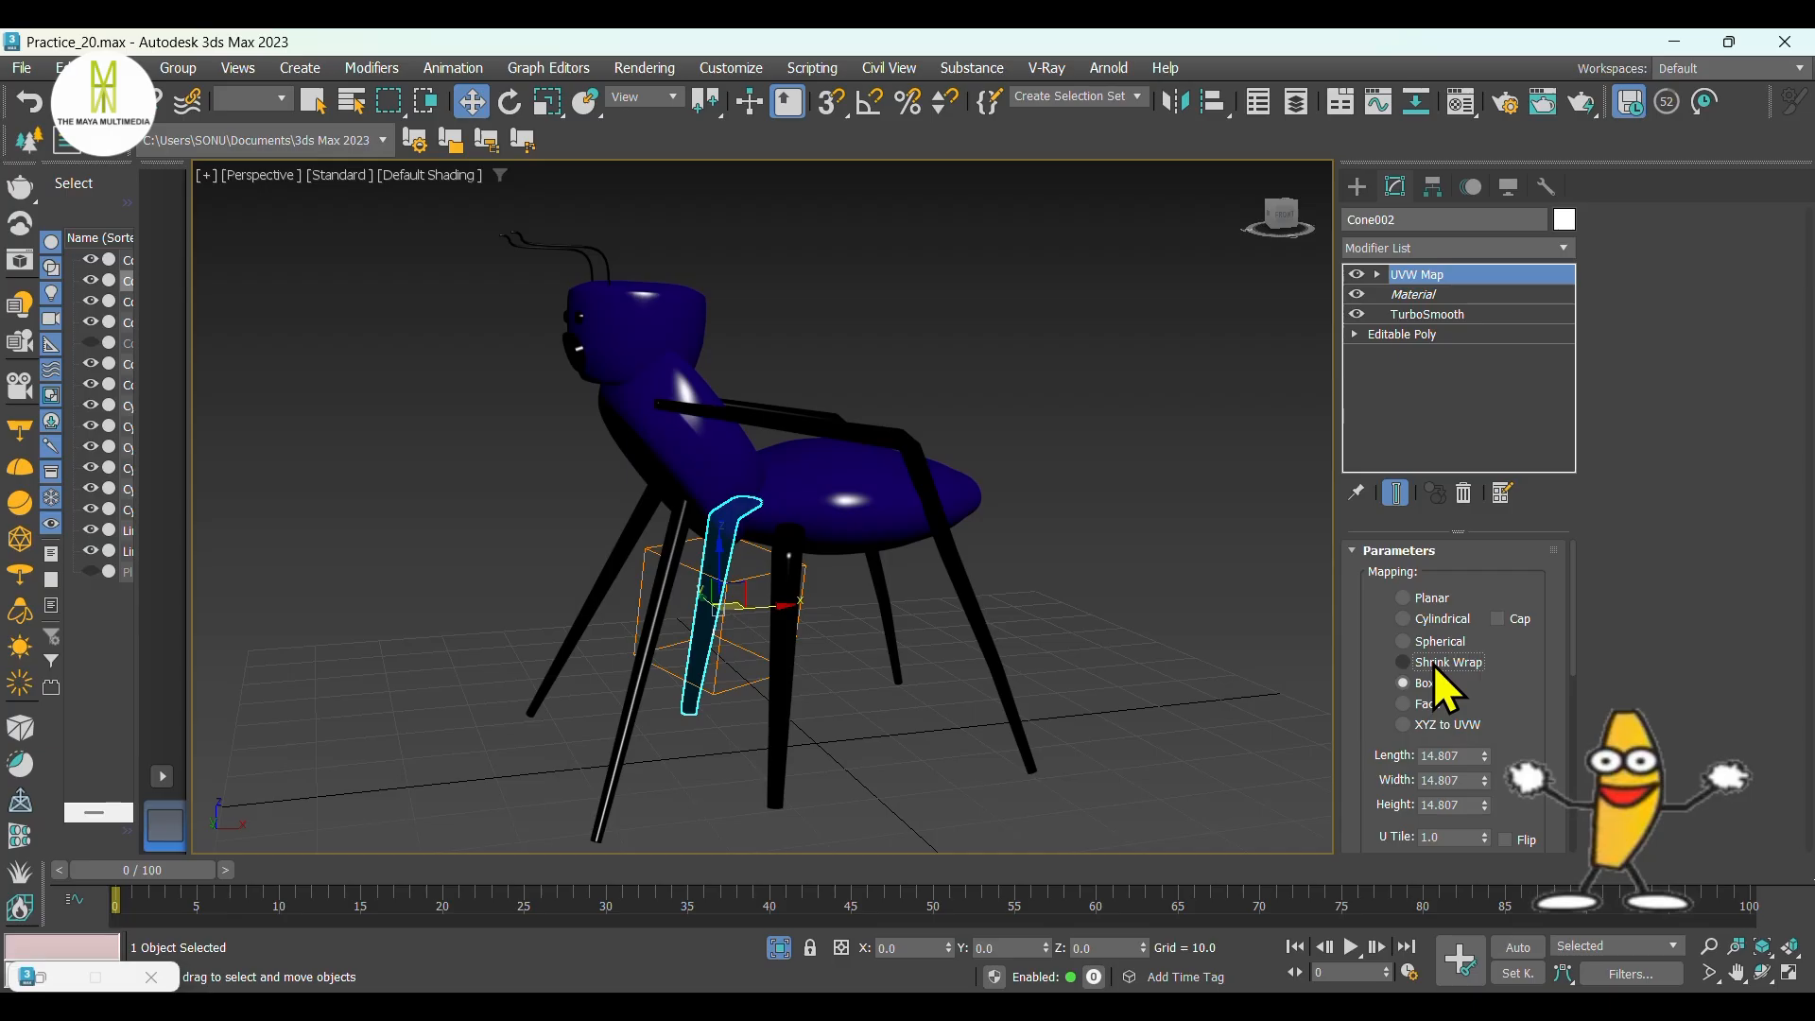
left_click(1426, 684)
Add a UVW Map modifier with Box mapping to the far armrest and its front leg.
left_click(907, 662)
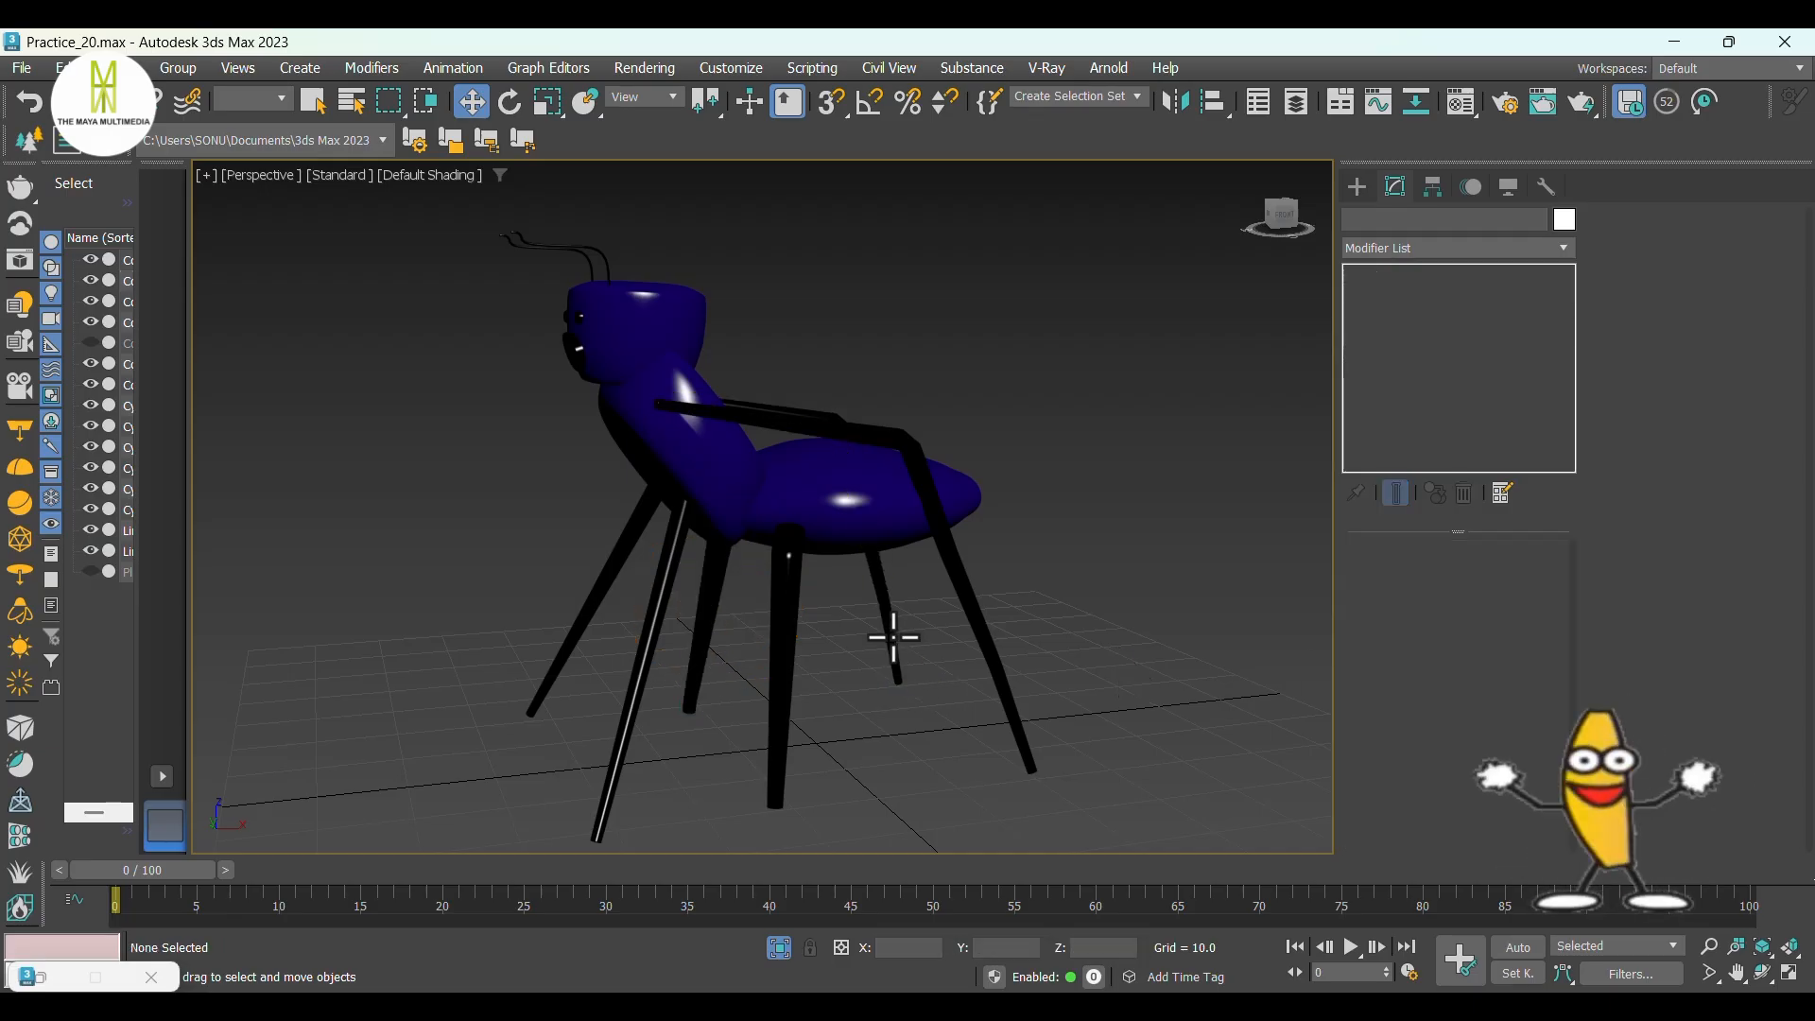
left_click(892, 636)
left_click(1422, 254)
type("uvw")
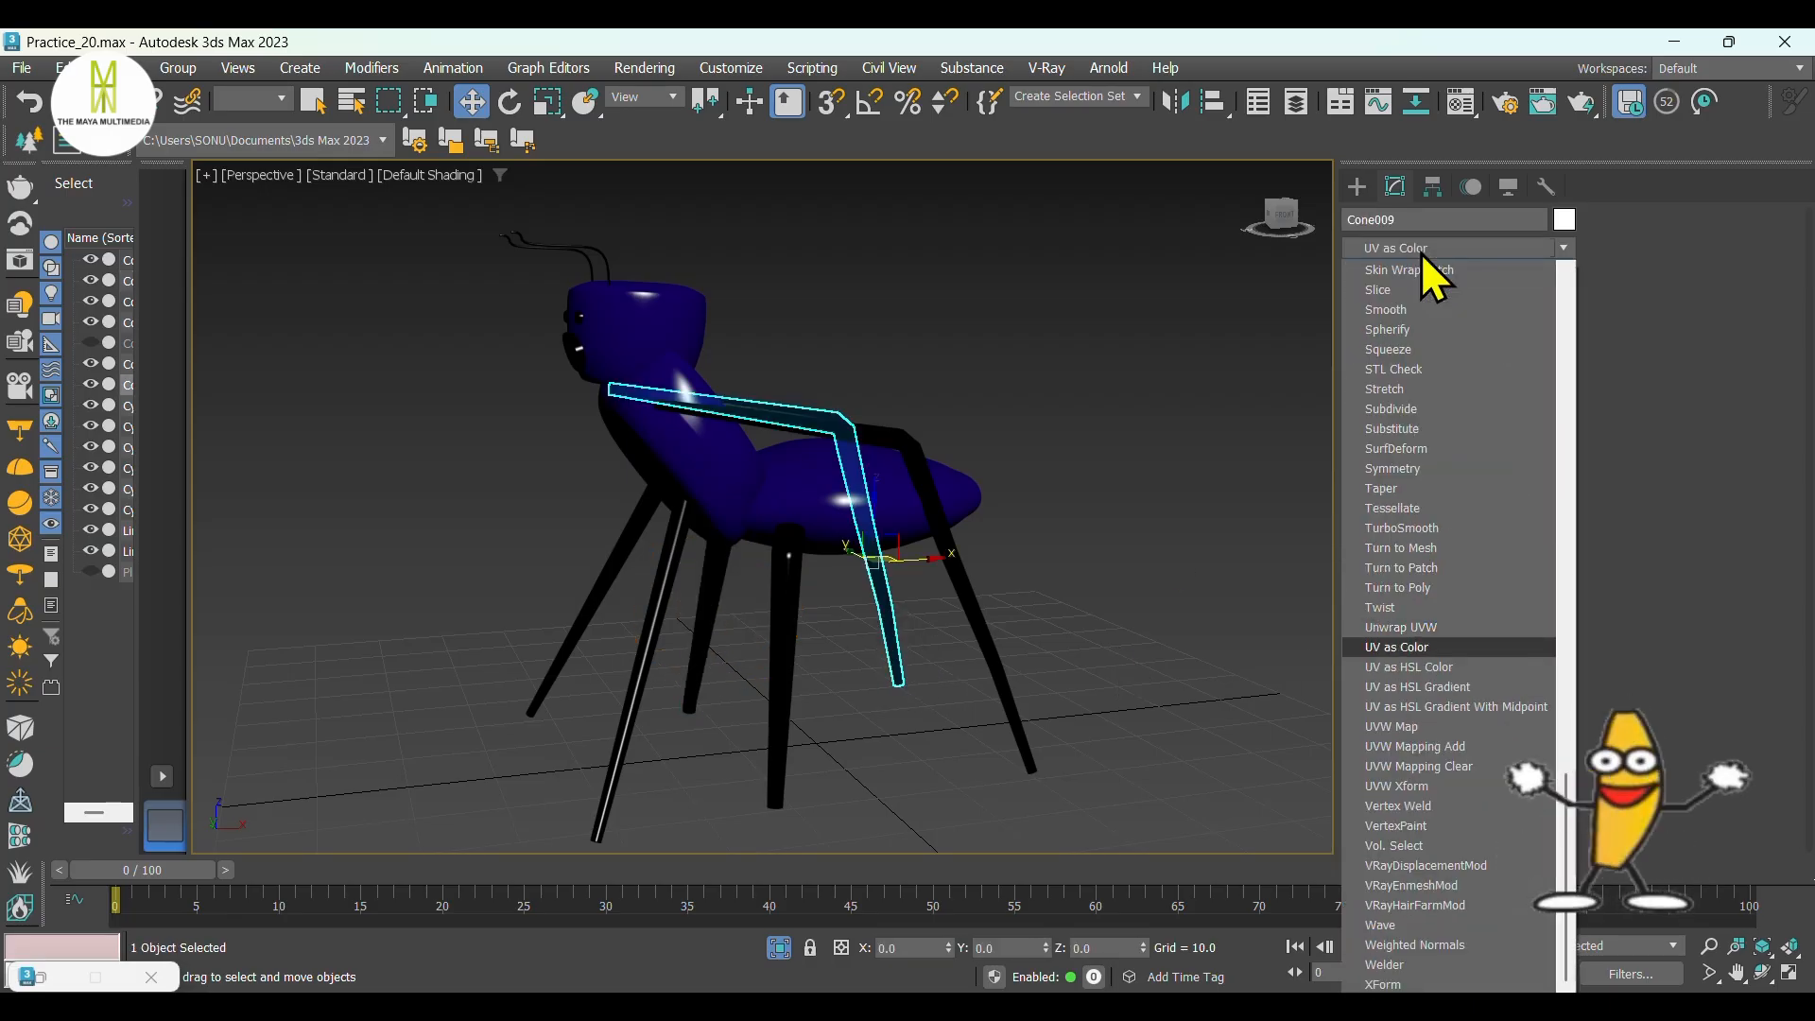
left_click(1422, 728)
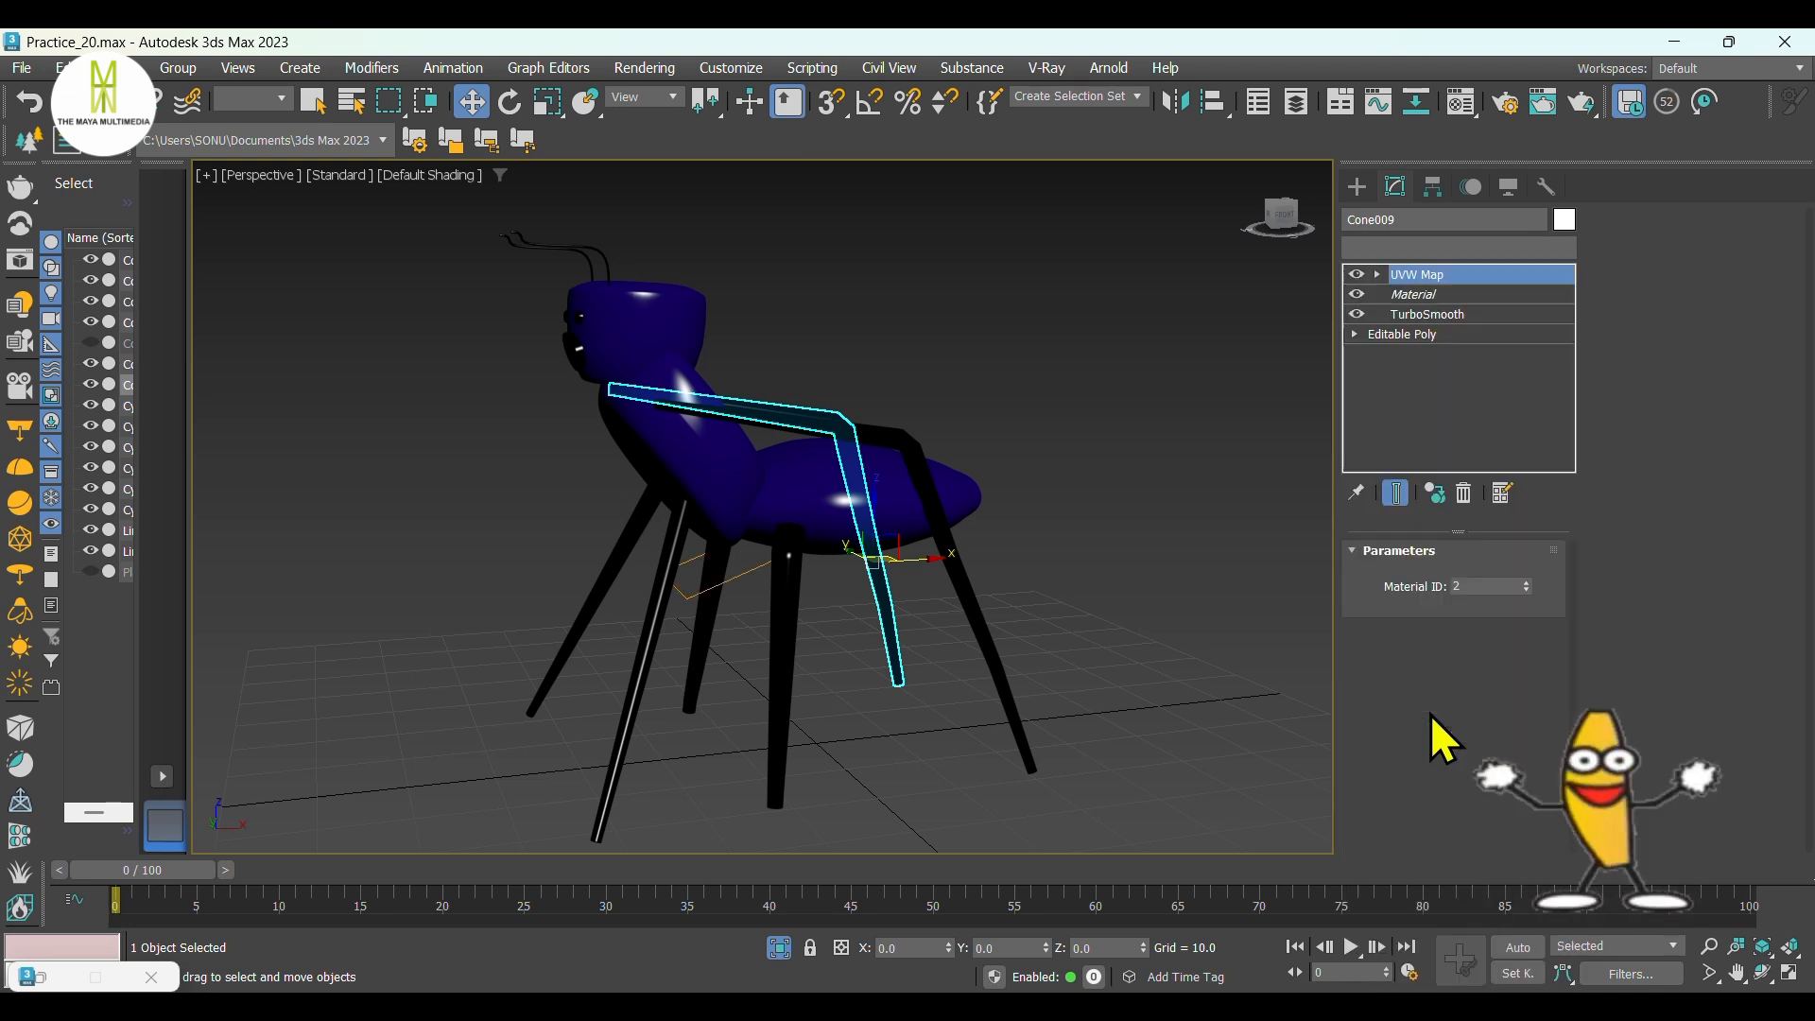
left_click(1436, 663)
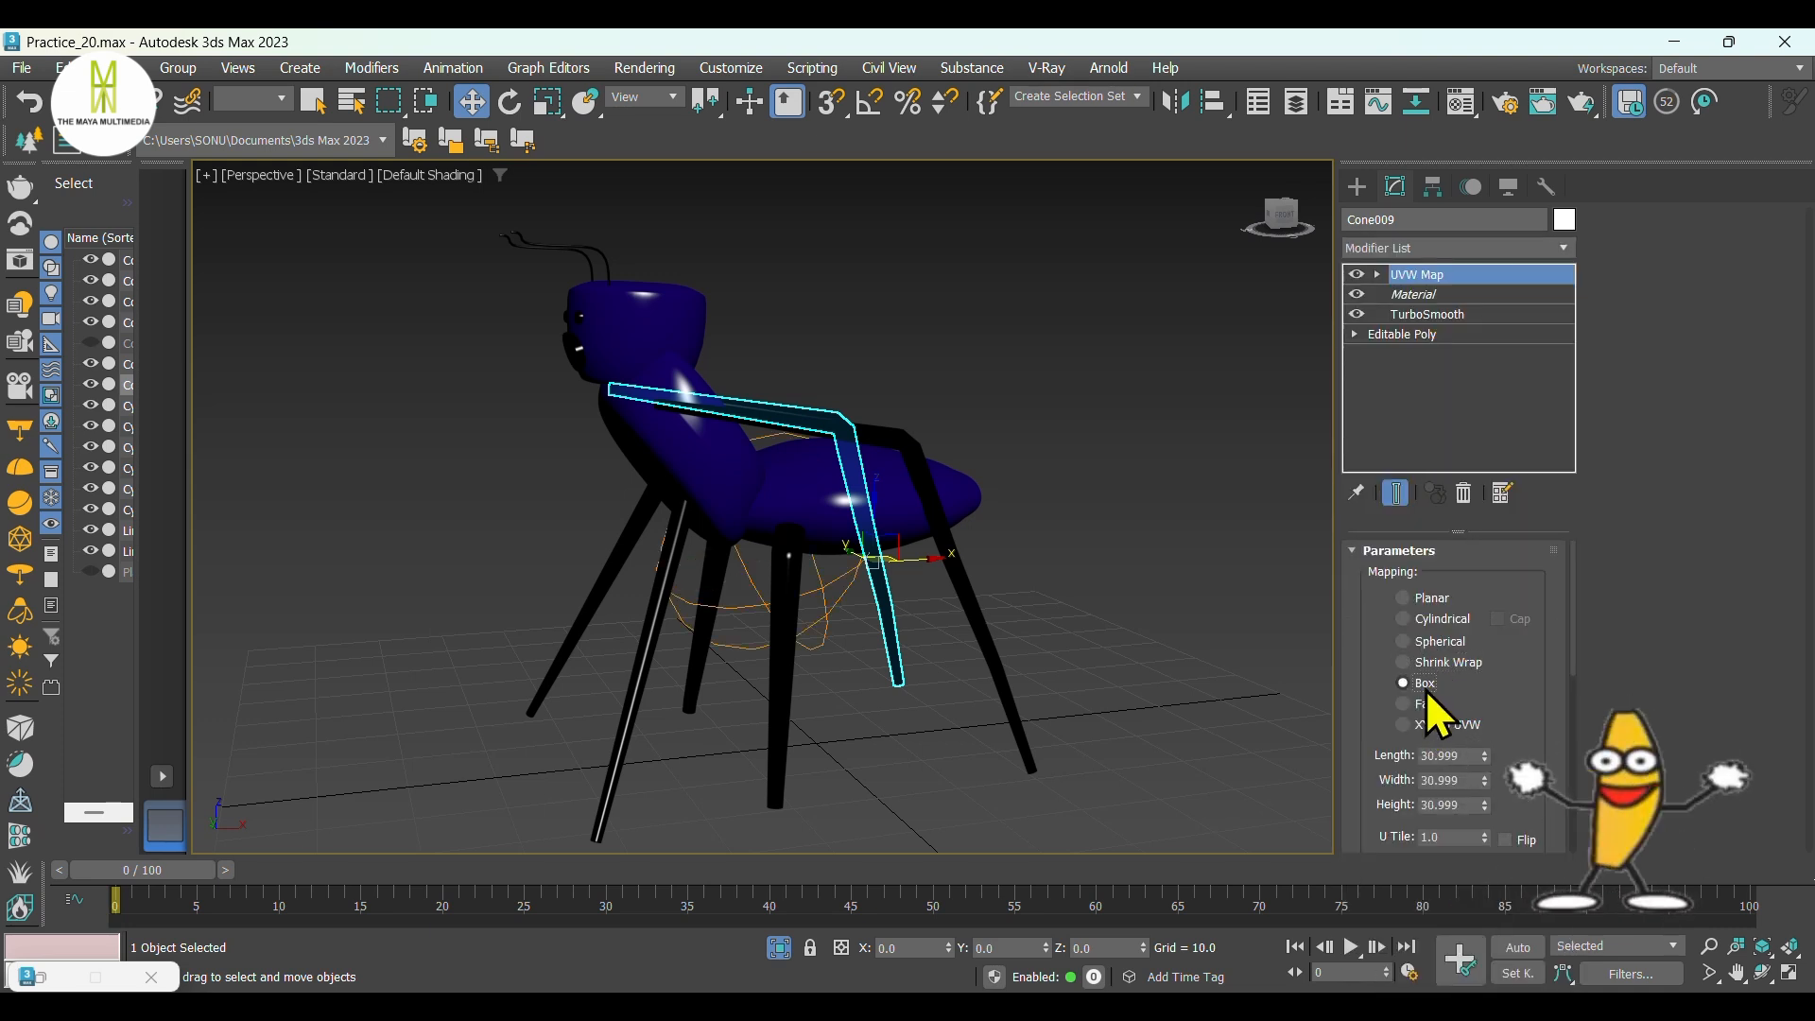
left_click(1418, 683)
Add a UVW Map modifier to the near armrest and its front leg and set its mapping to Box.
left_click(1009, 711)
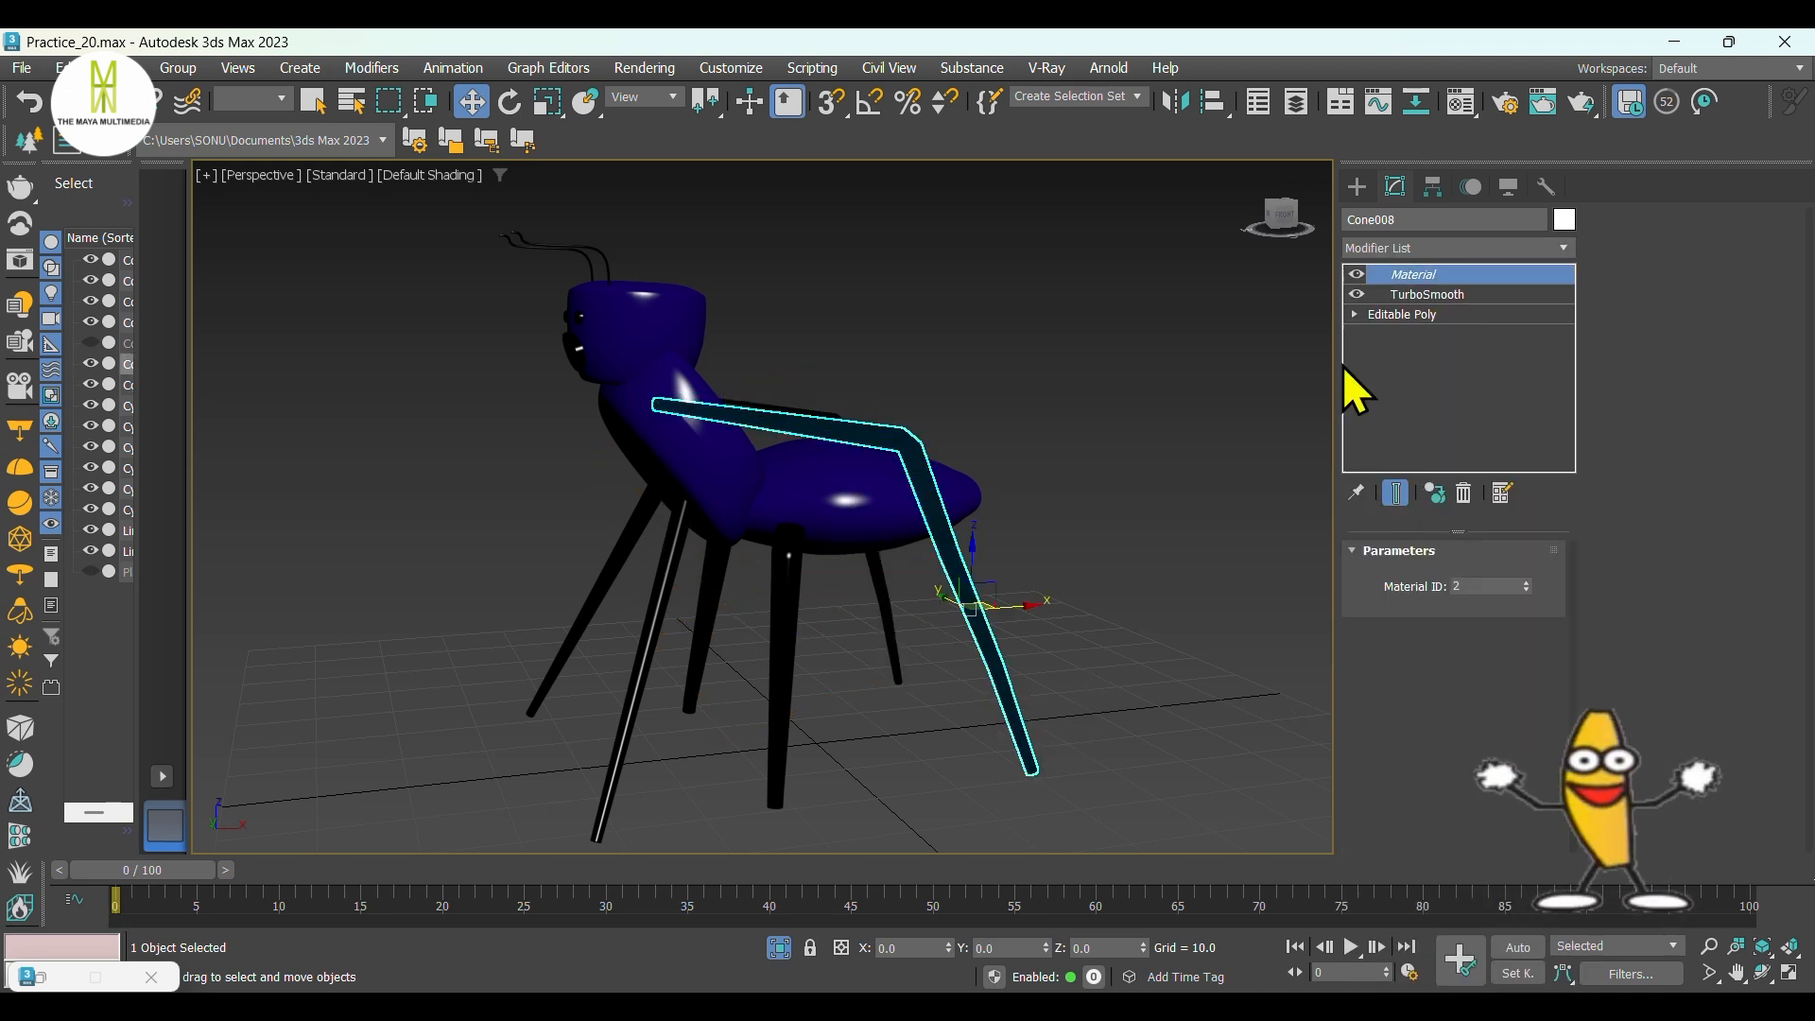
left_click(1375, 243)
type("uv")
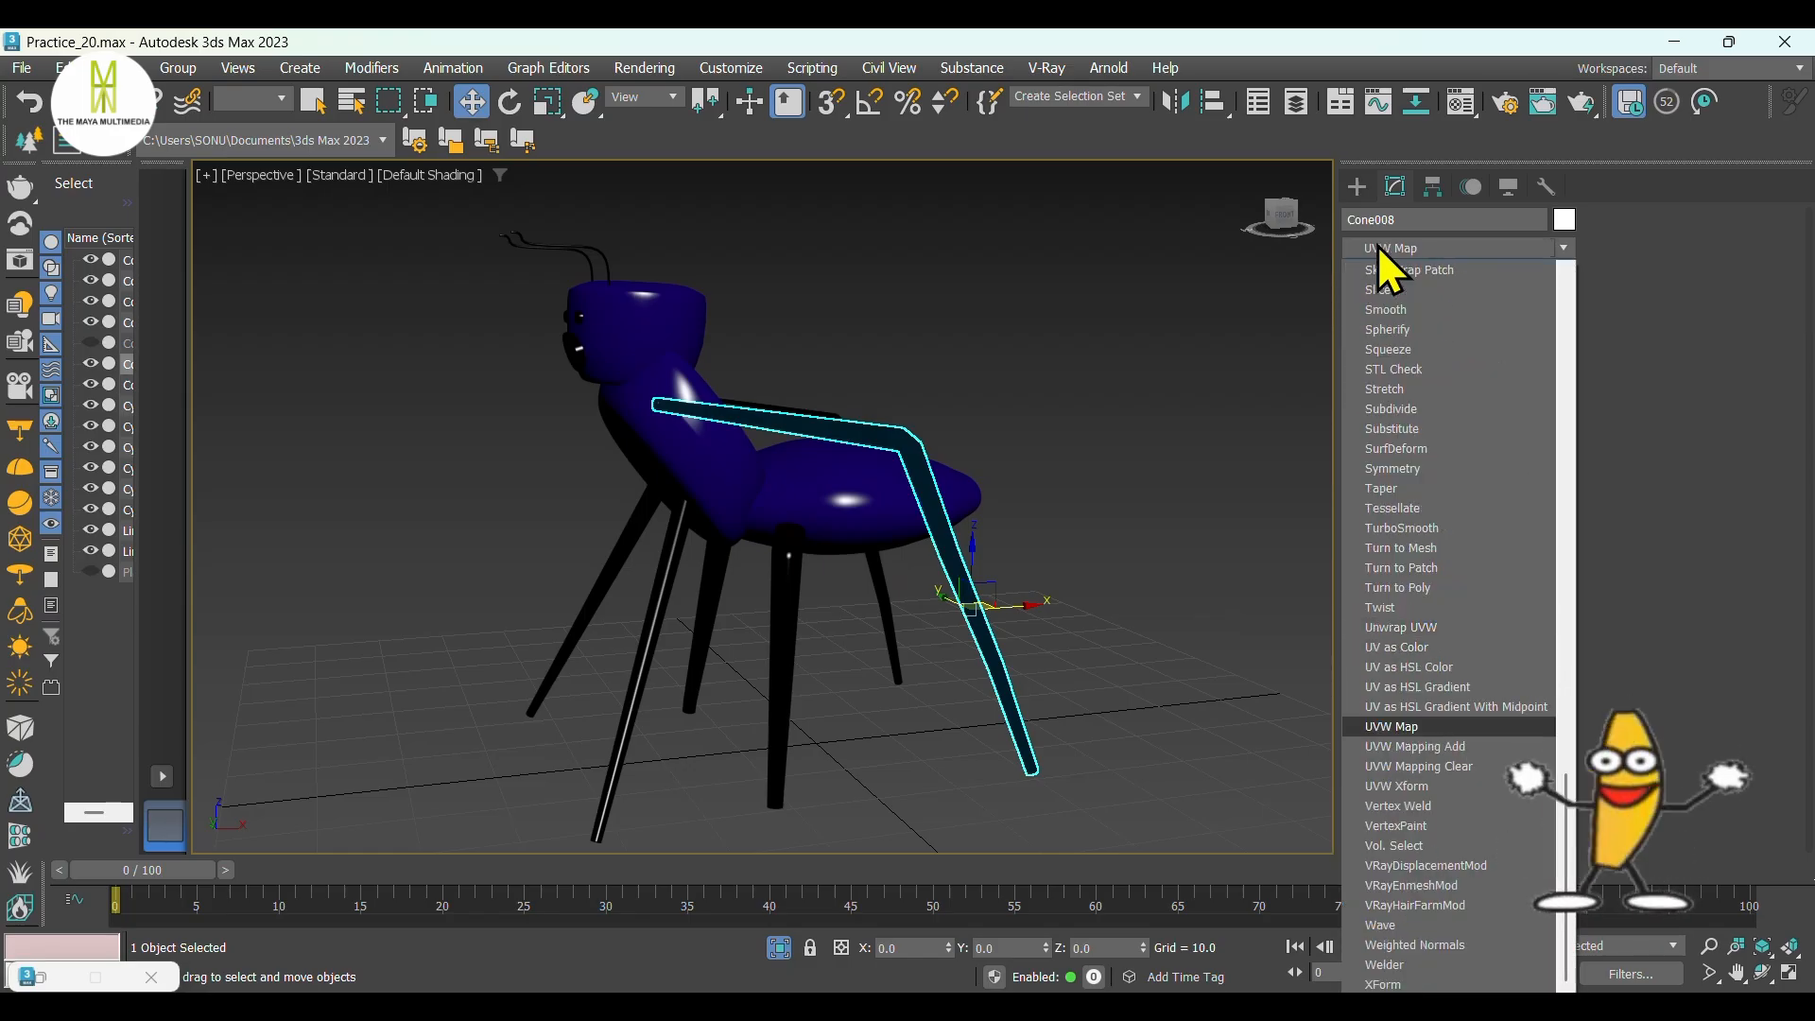
left_click(1399, 727)
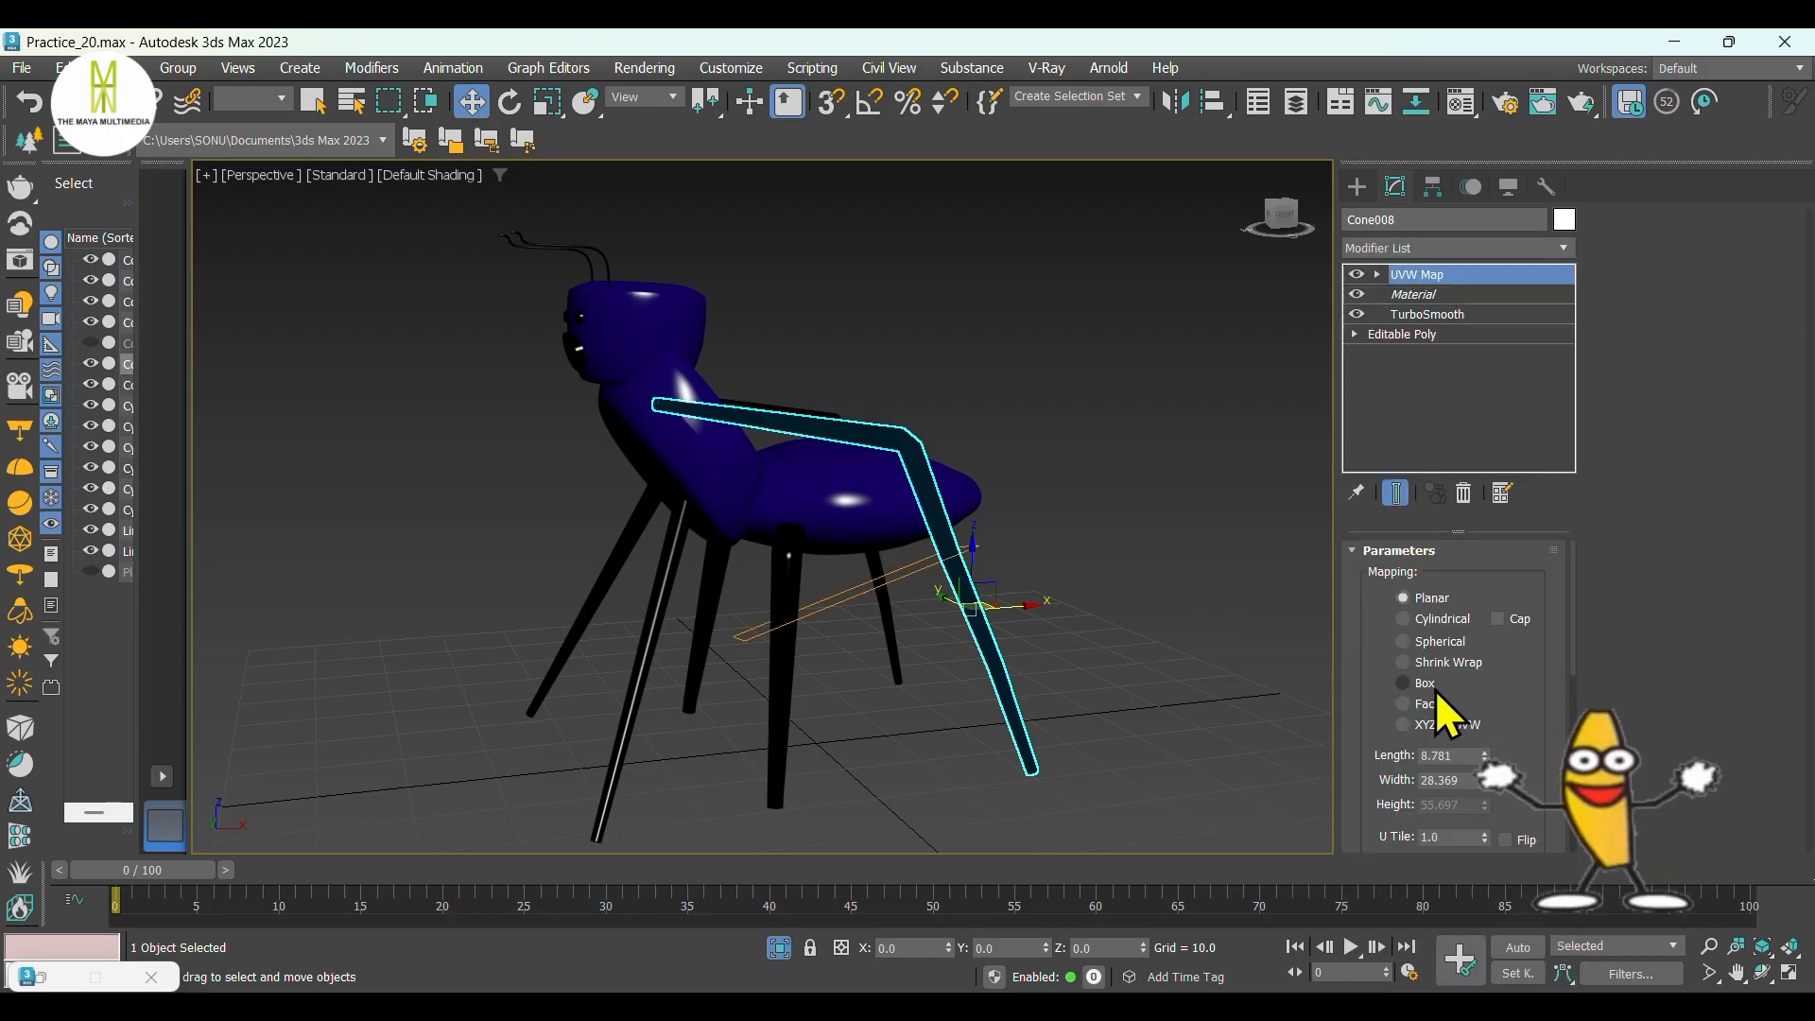
left_click(1425, 682)
left_click(1424, 663)
left_click(1425, 683)
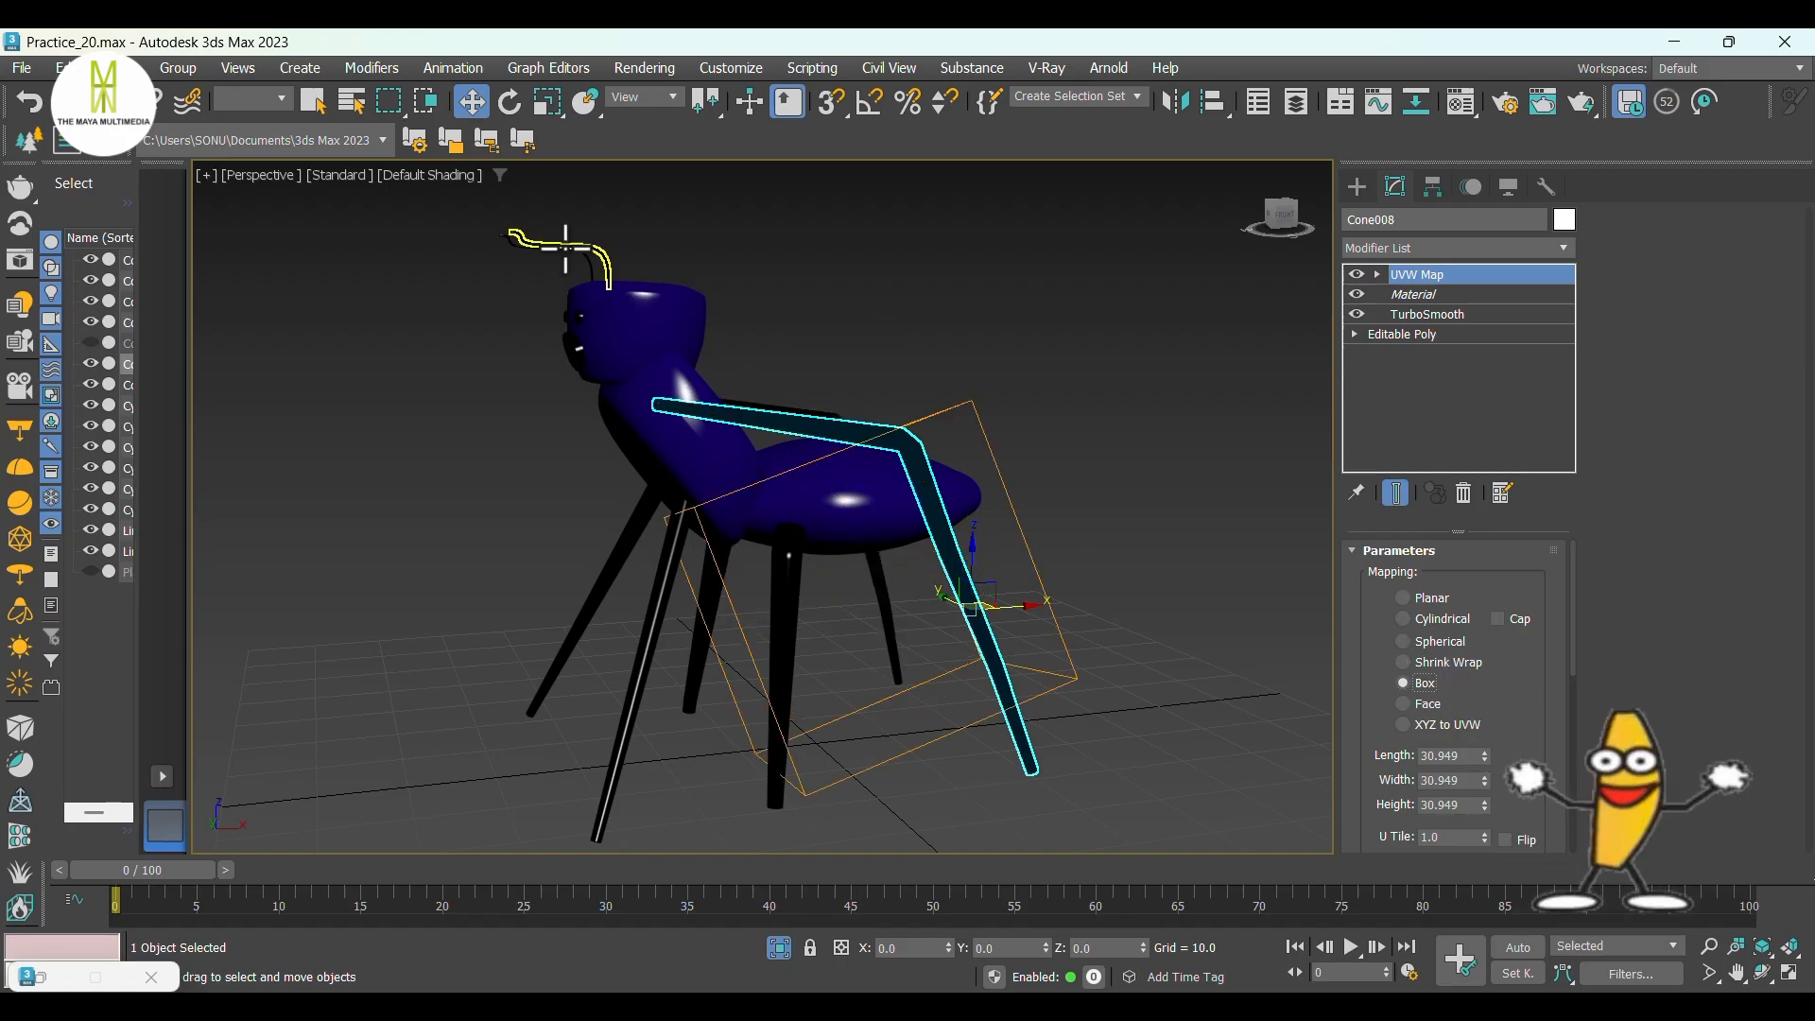
Add a UVW Map modifier with Box mapping to the near antenna on the head.
scroll(559, 251, "up", 6)
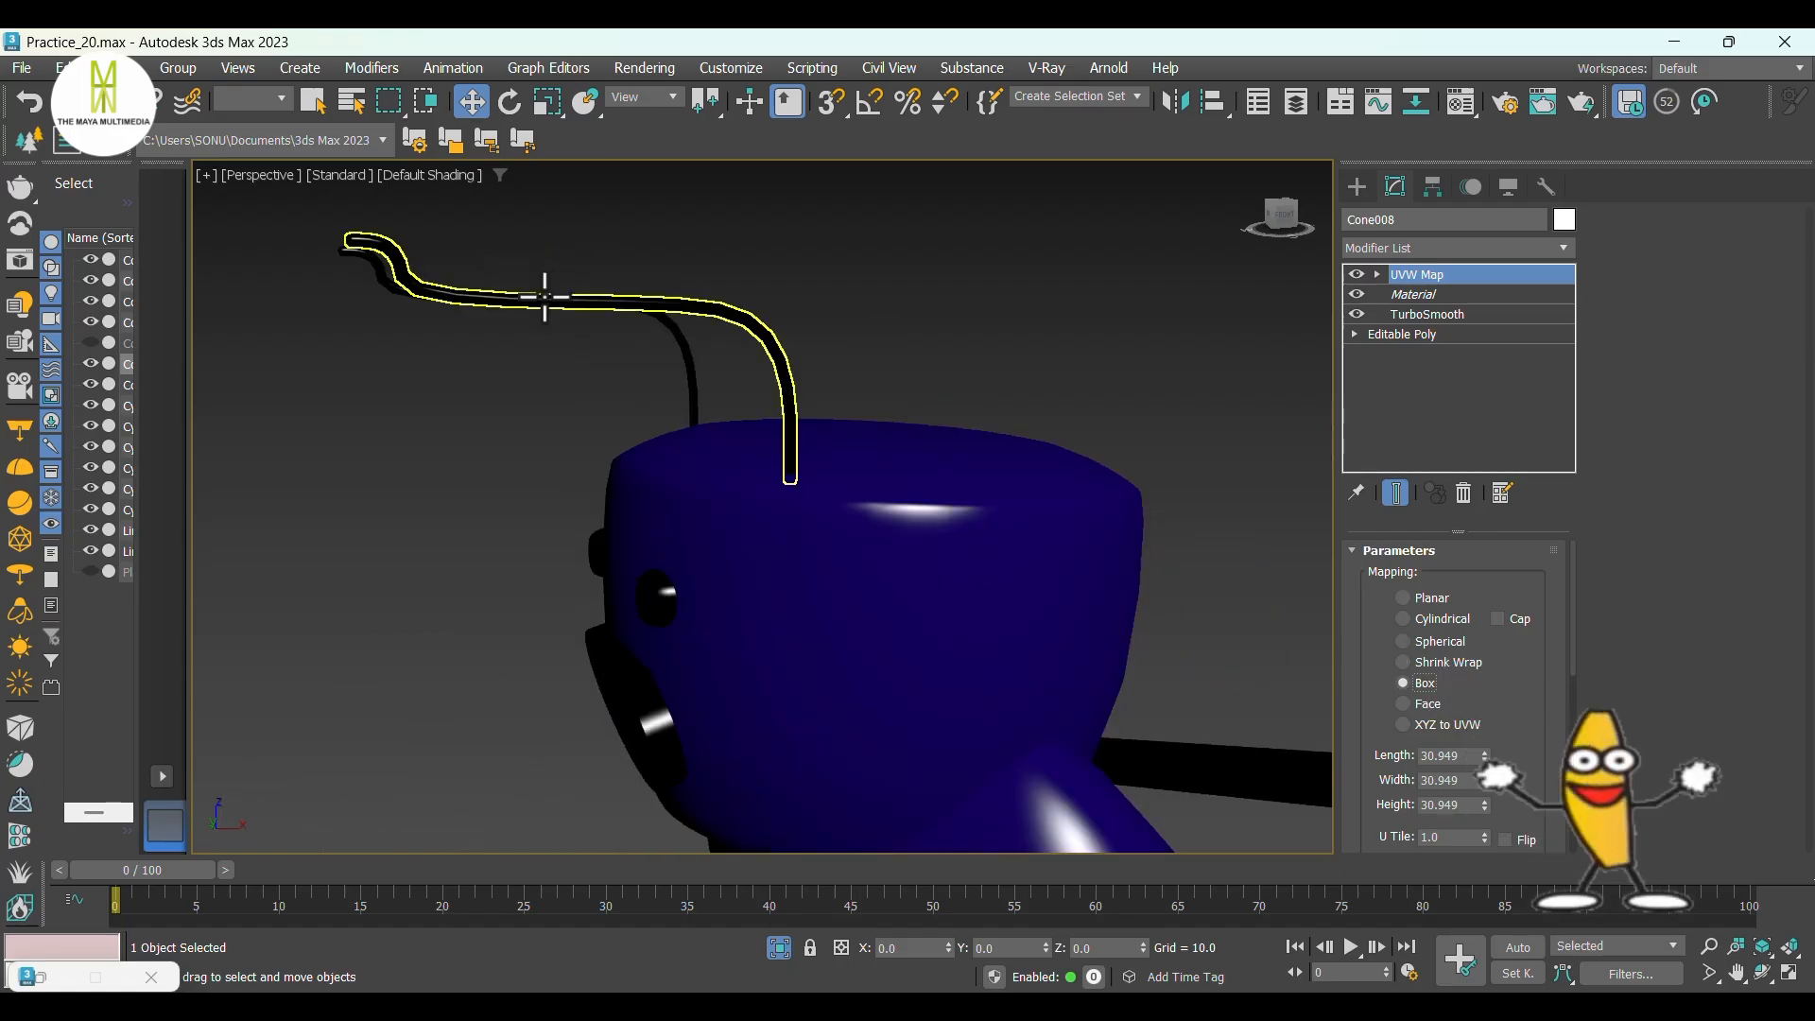
left_click(544, 298)
left_click(1417, 248)
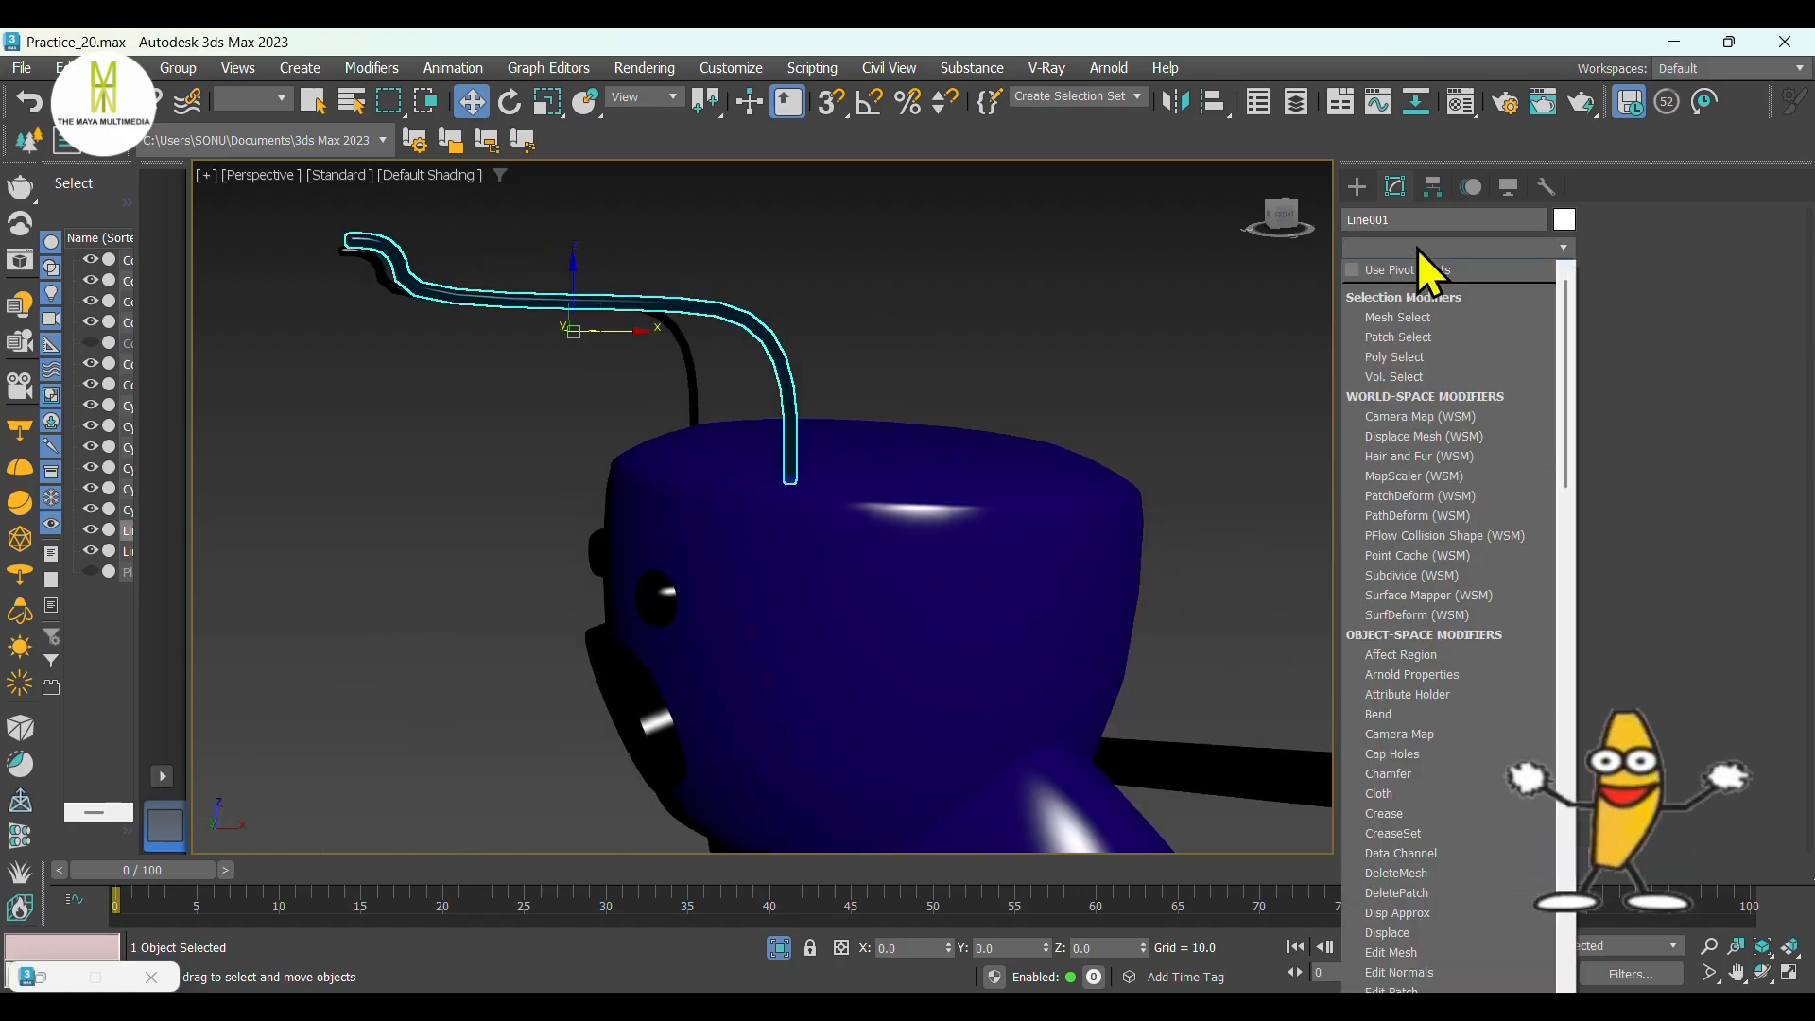
type("uvw")
left_click(1455, 724)
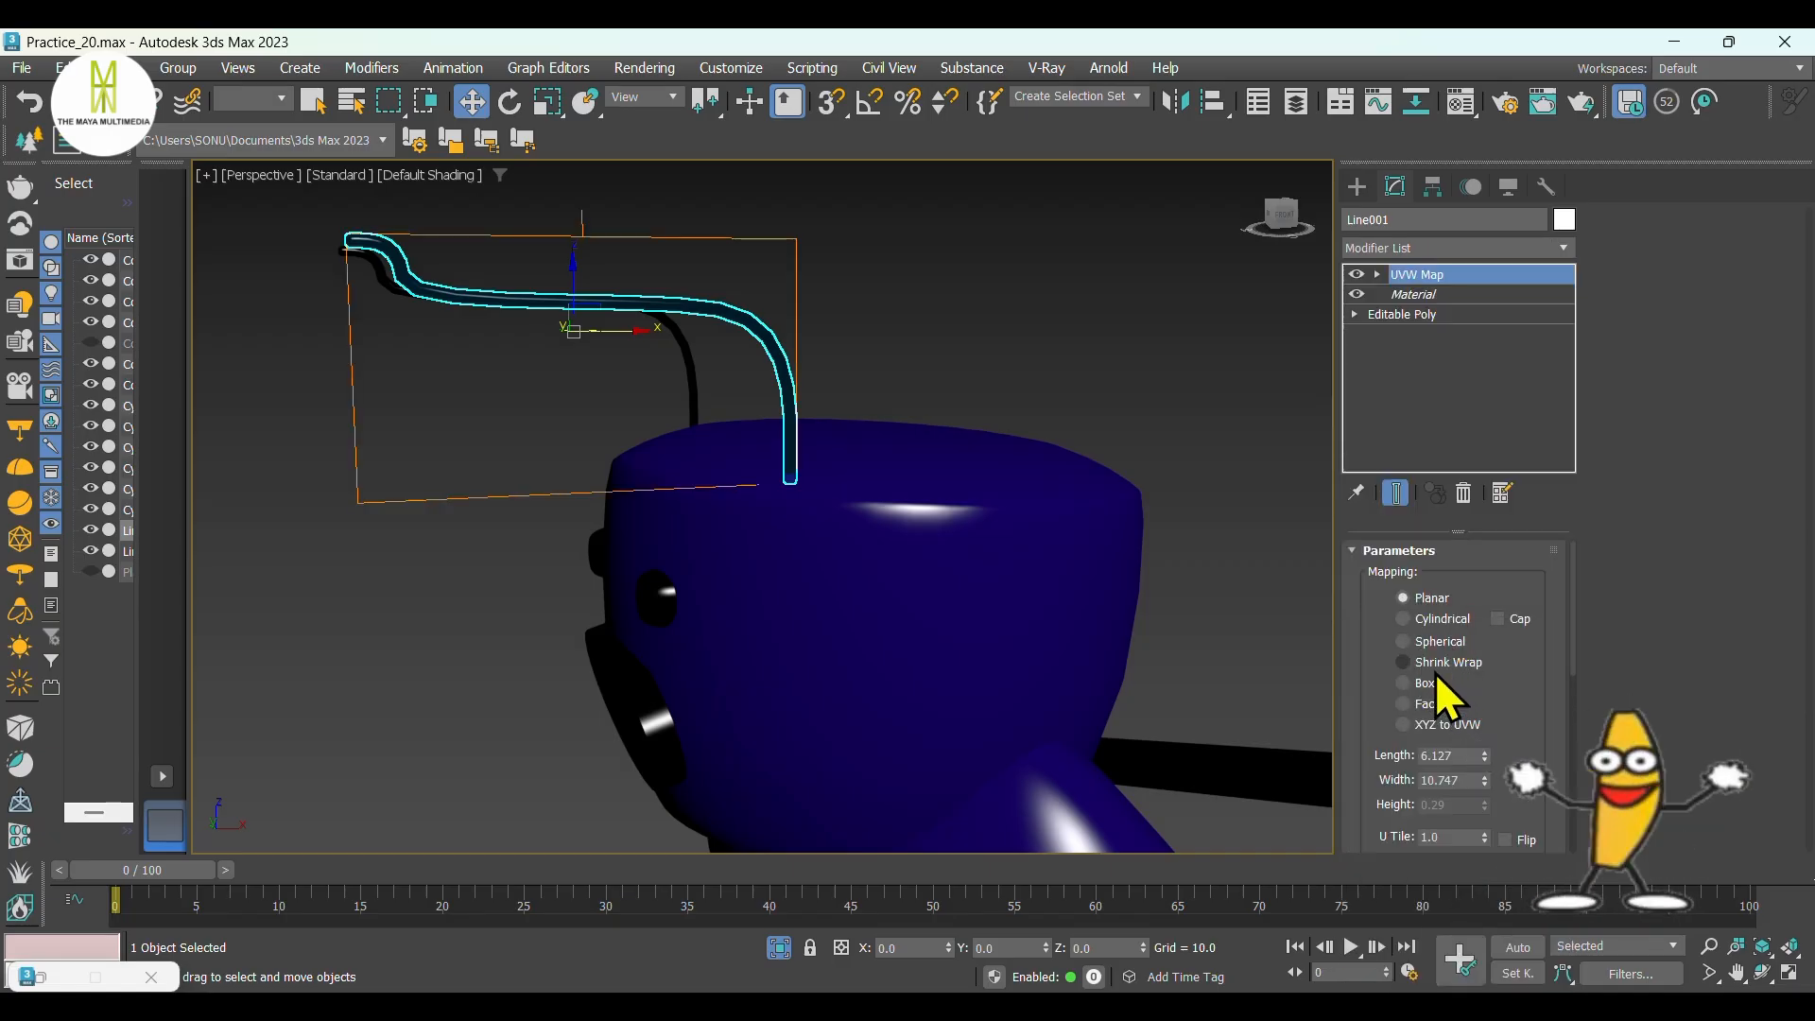
left_click(1435, 681)
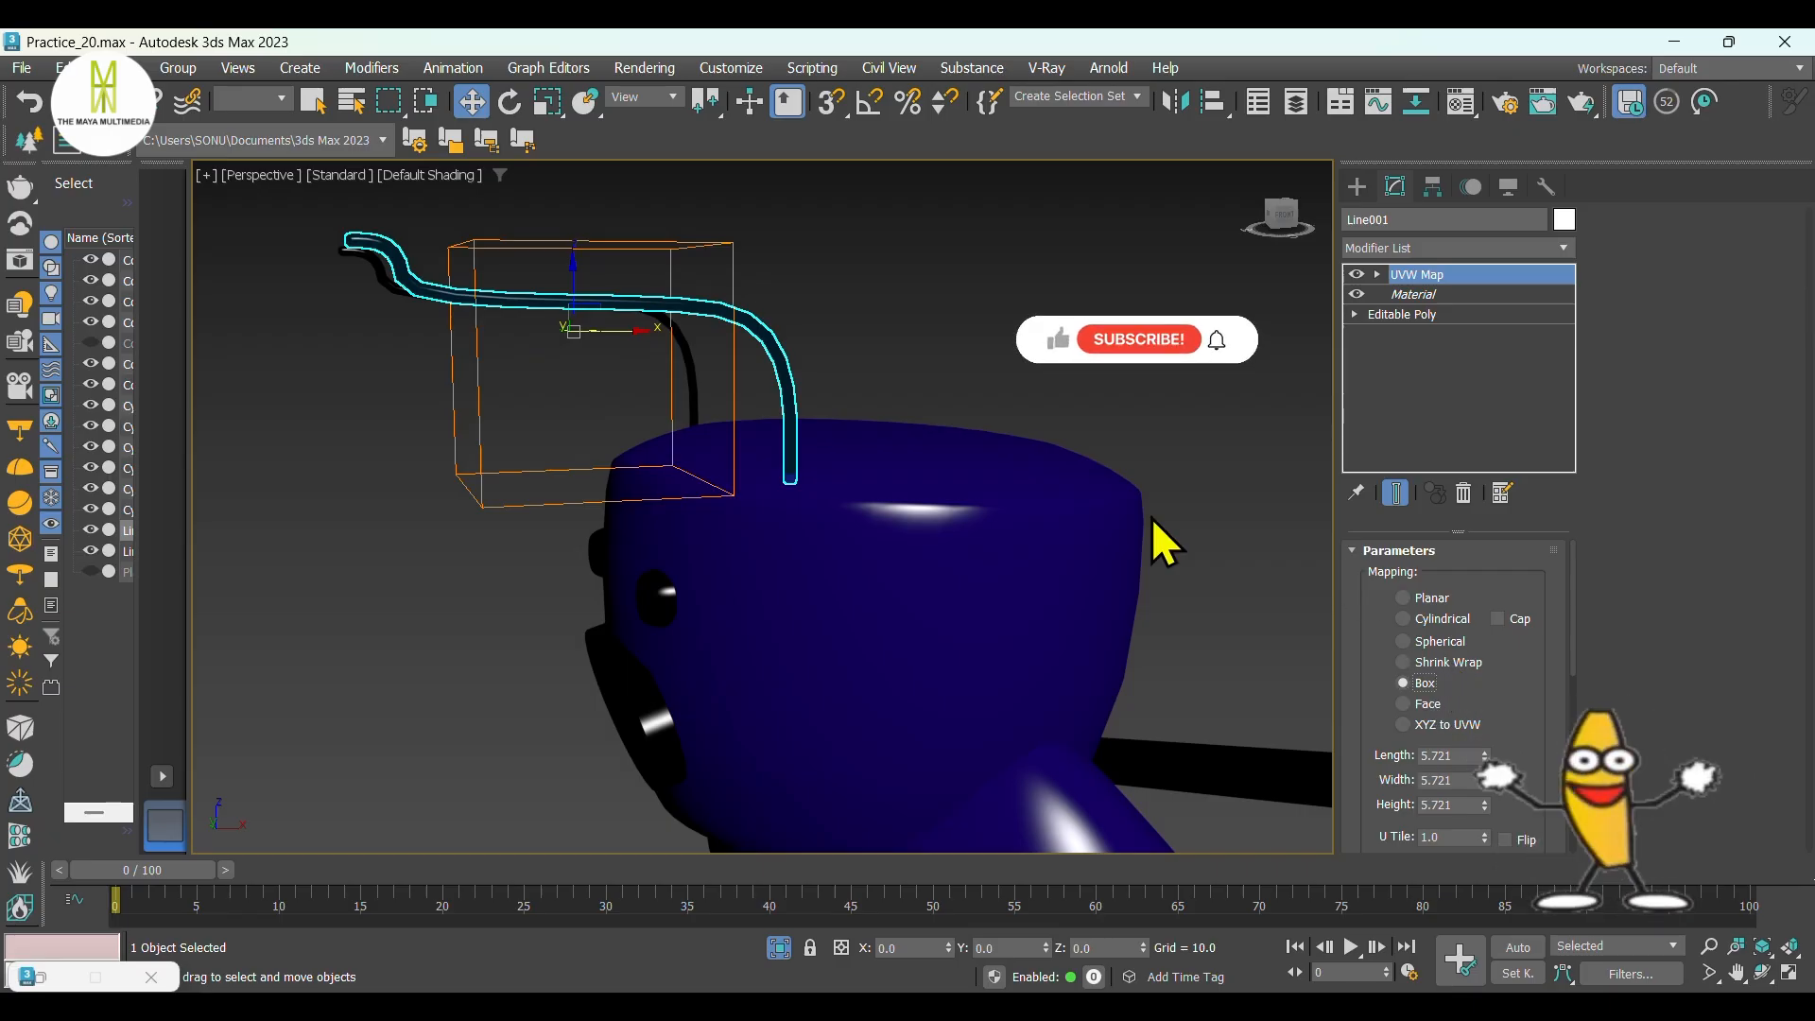
Add a UVW Map modifier with Box mapping to the far antenna on the head.
left_click(381, 272)
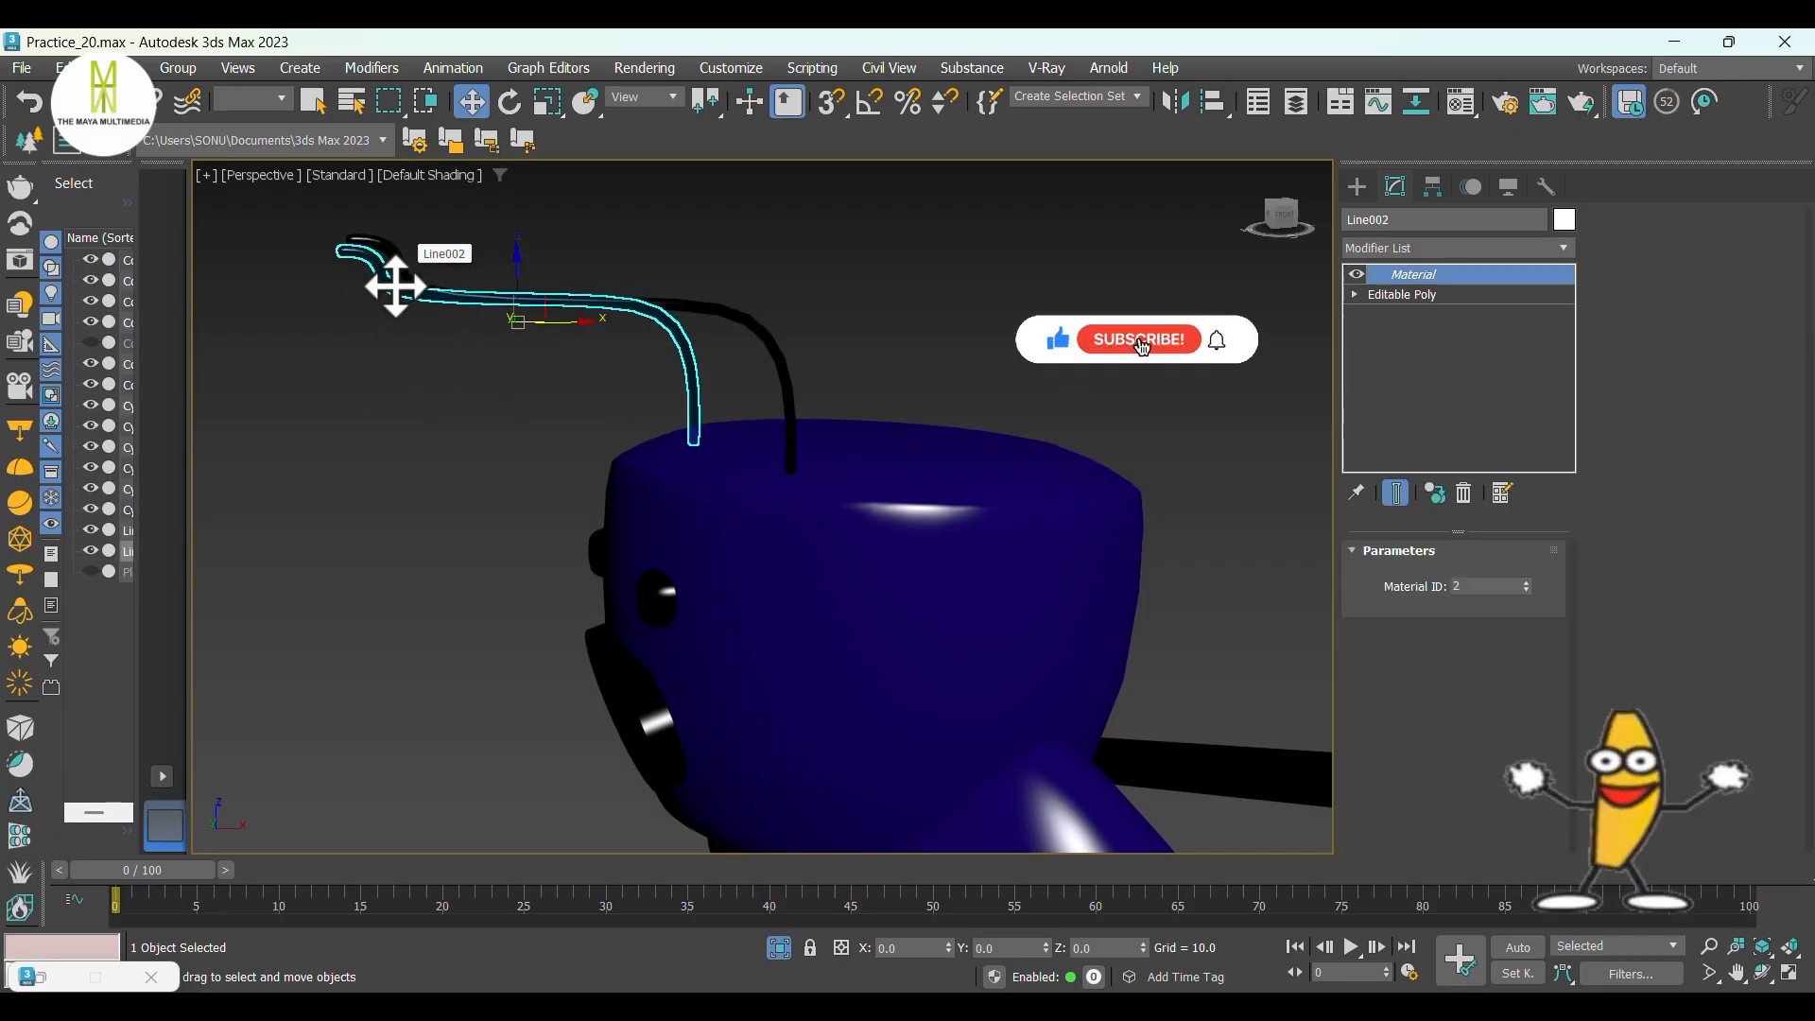
left_click(1418, 248)
scroll(1411, 248, "down", 8)
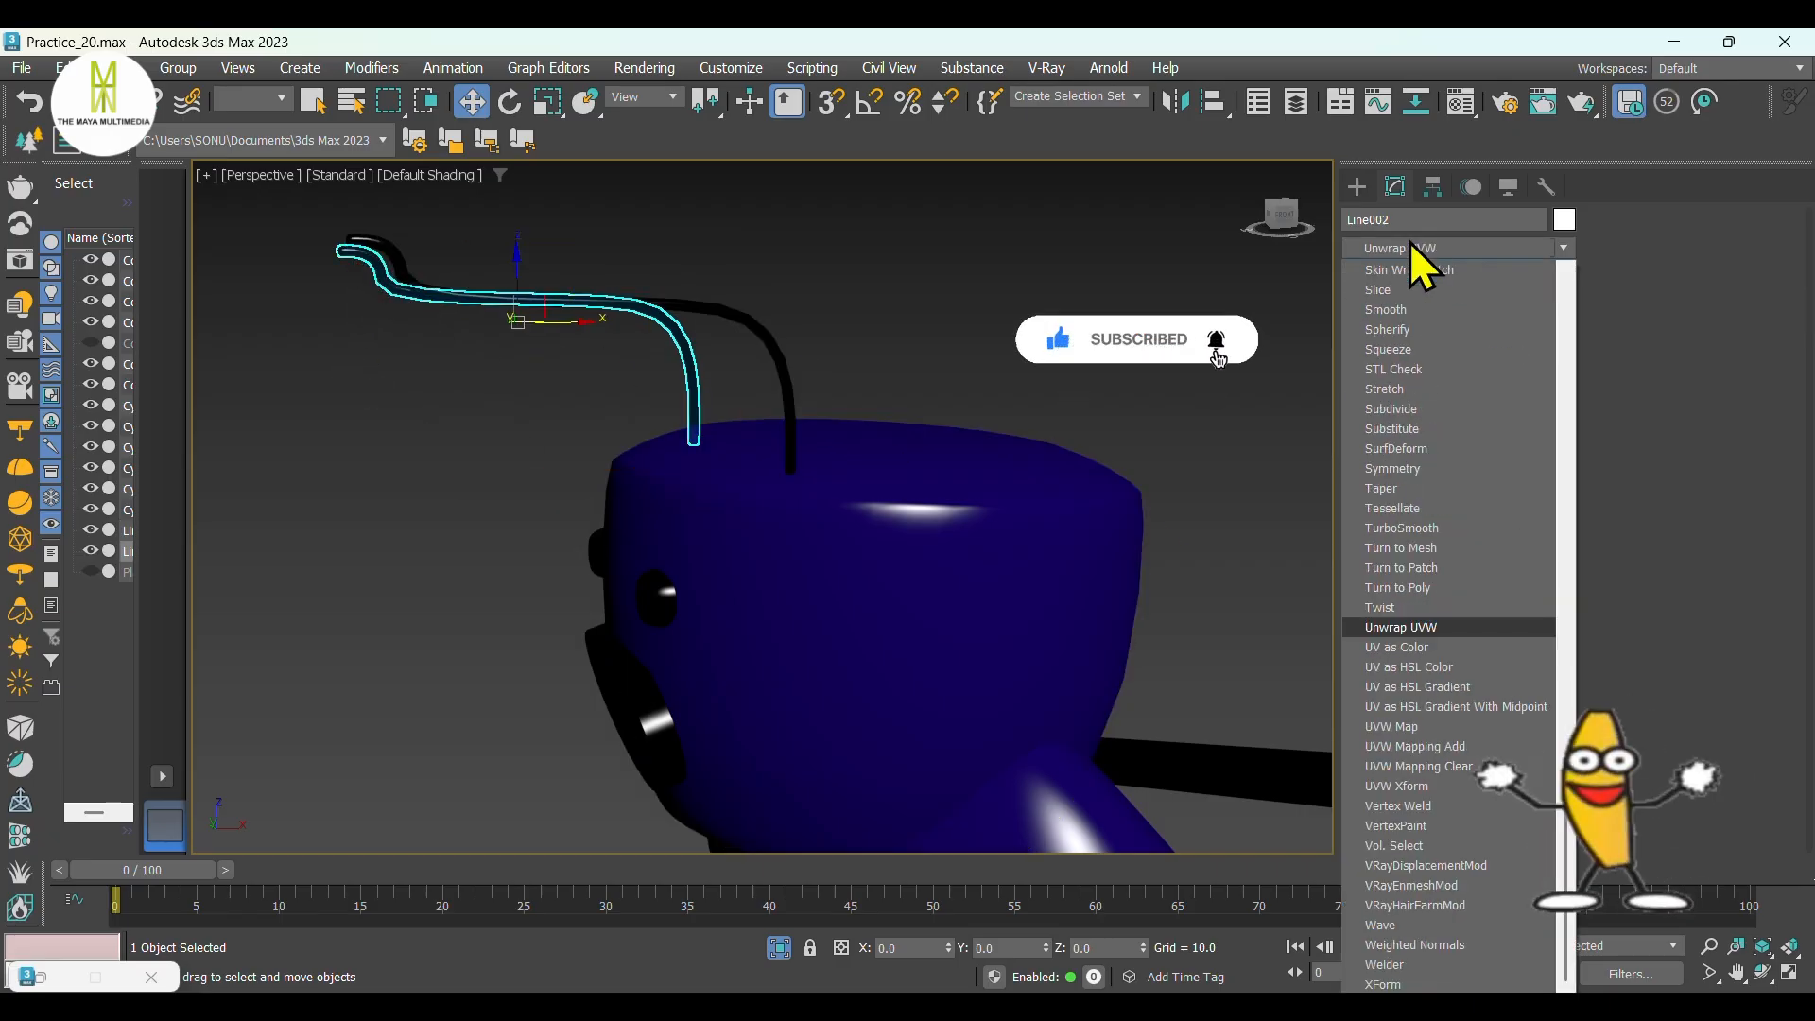
left_click(1413, 736)
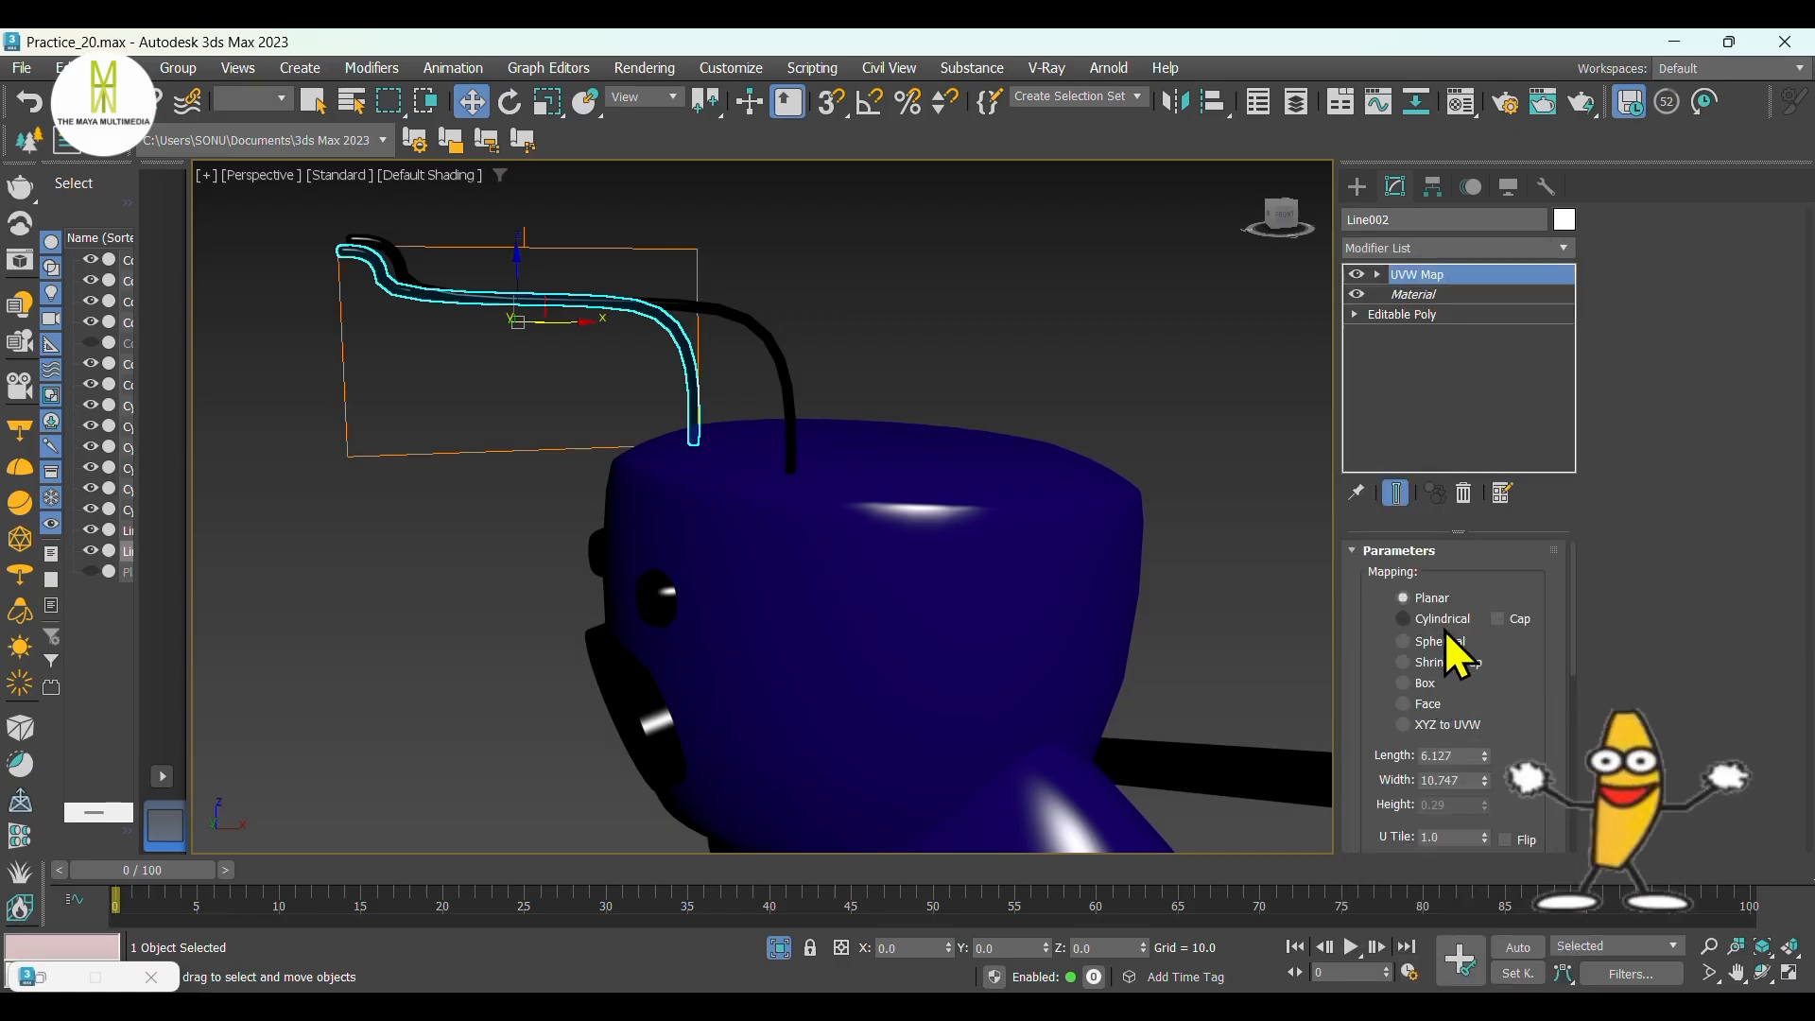
left_click(1448, 661)
left_click(1428, 684)
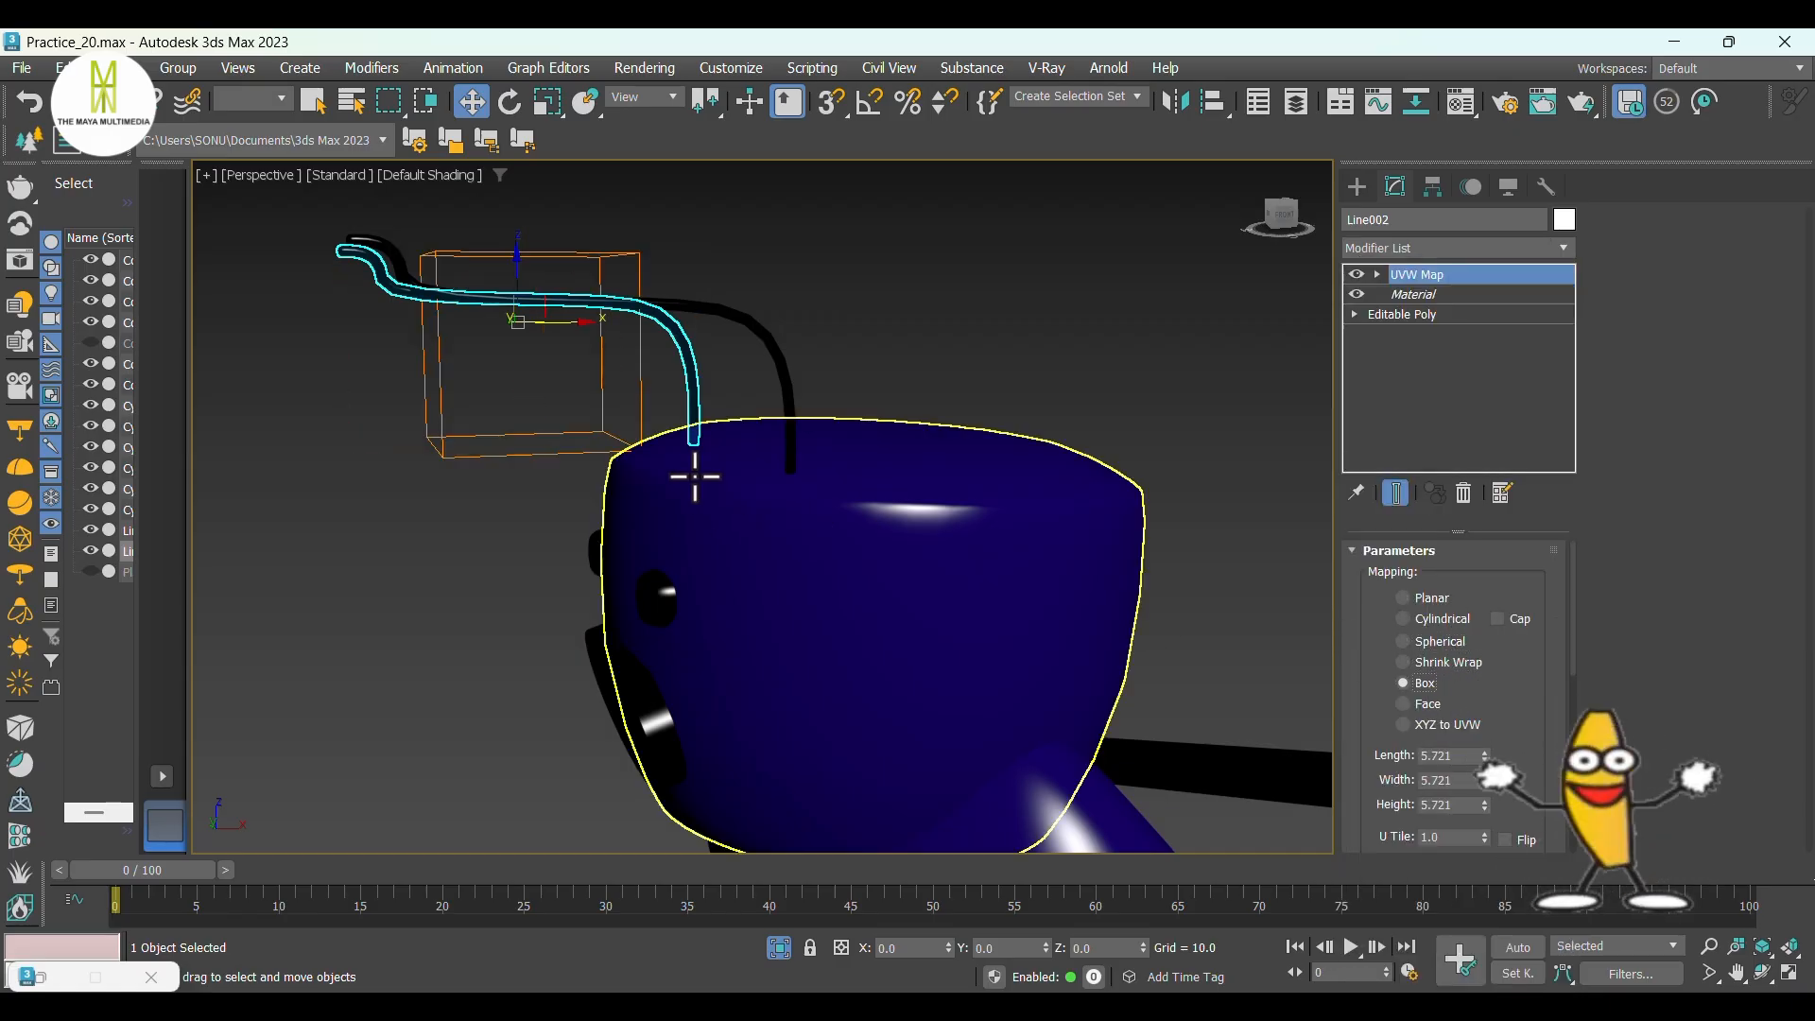
Add a UVW Map modifier with Box mapping to the mouth.
middle_click_drag(747, 383, 740, 367, "alt")
scroll(652, 621, "up", 3)
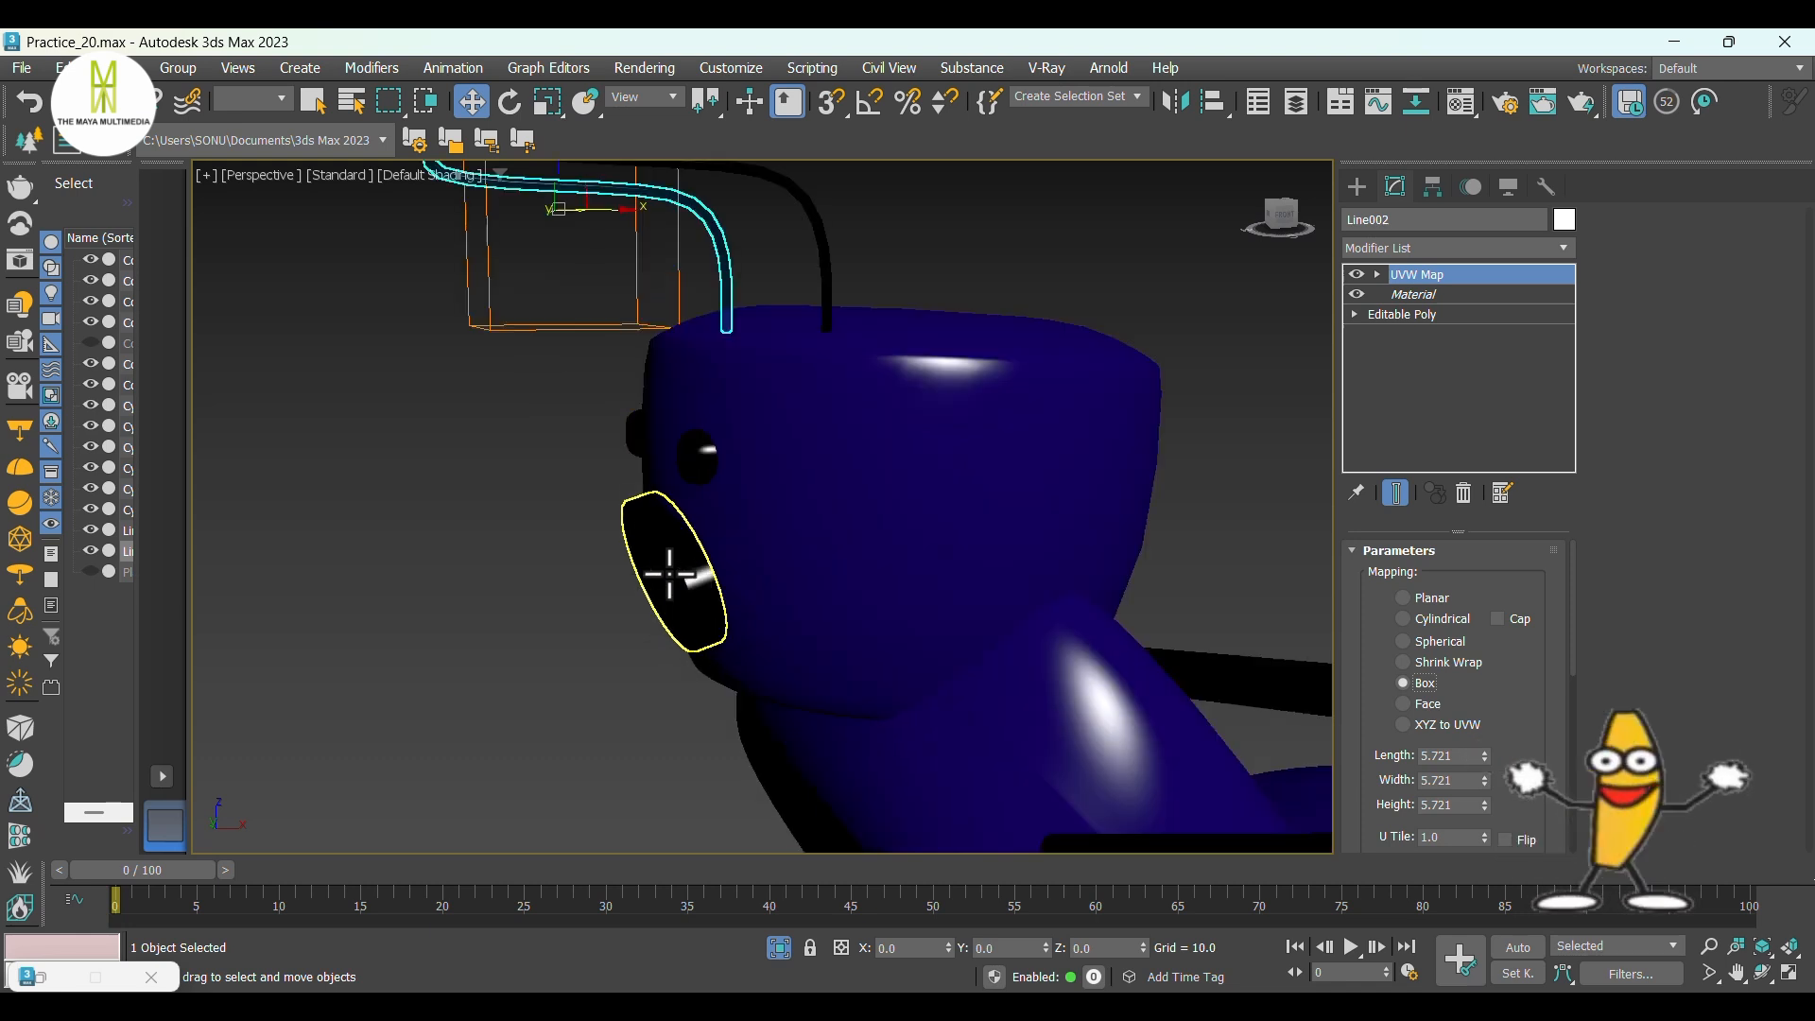
left_click(658, 605)
left_click(1397, 247)
type("uvw")
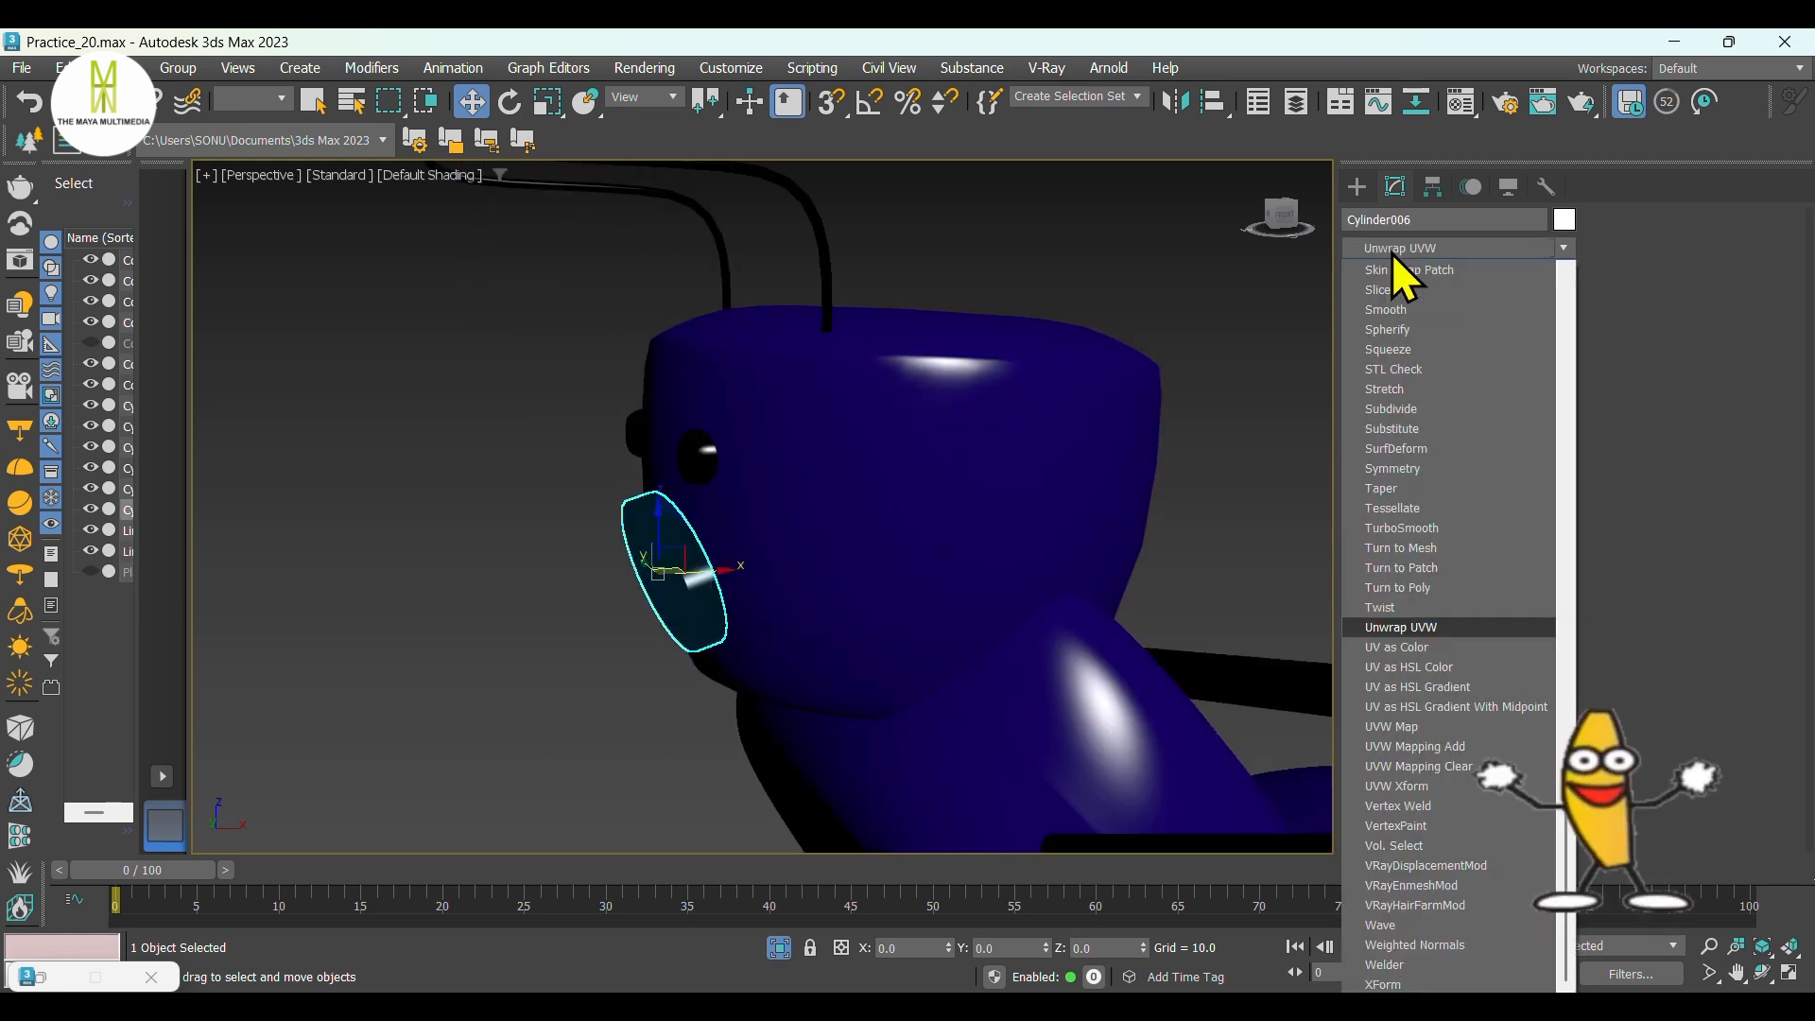
left_click(1428, 727)
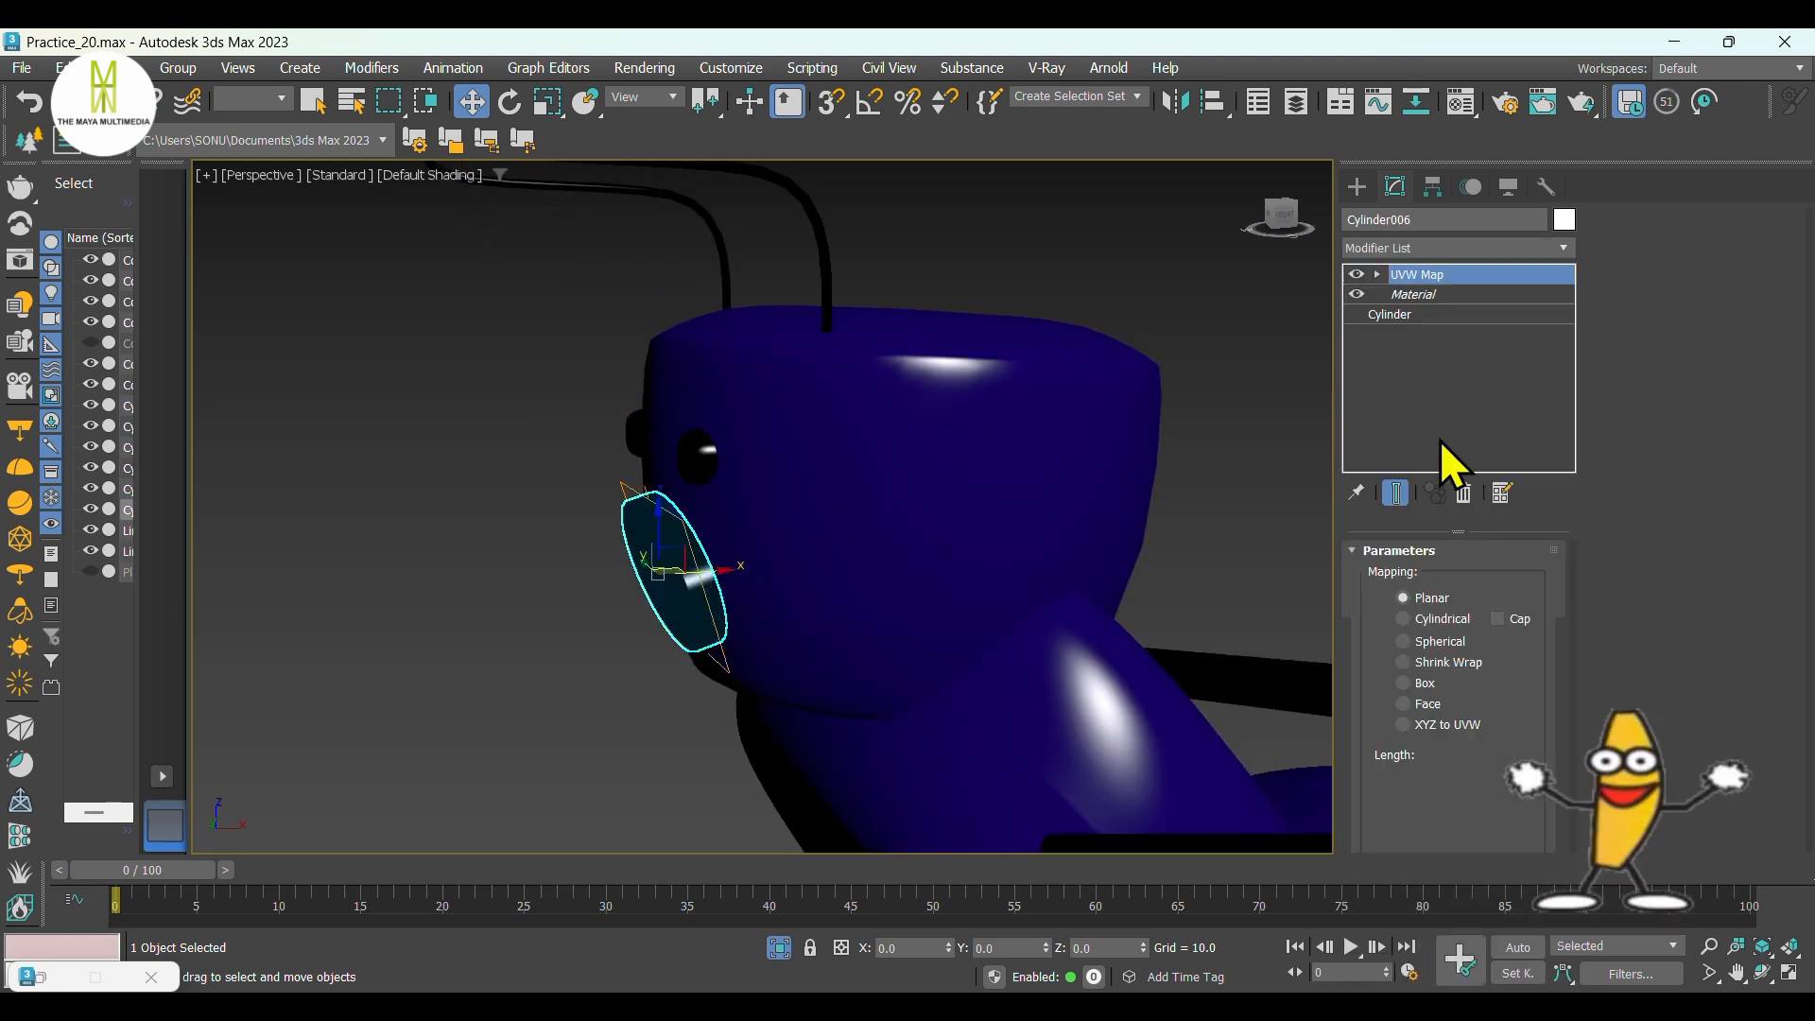
left_click(1404, 683)
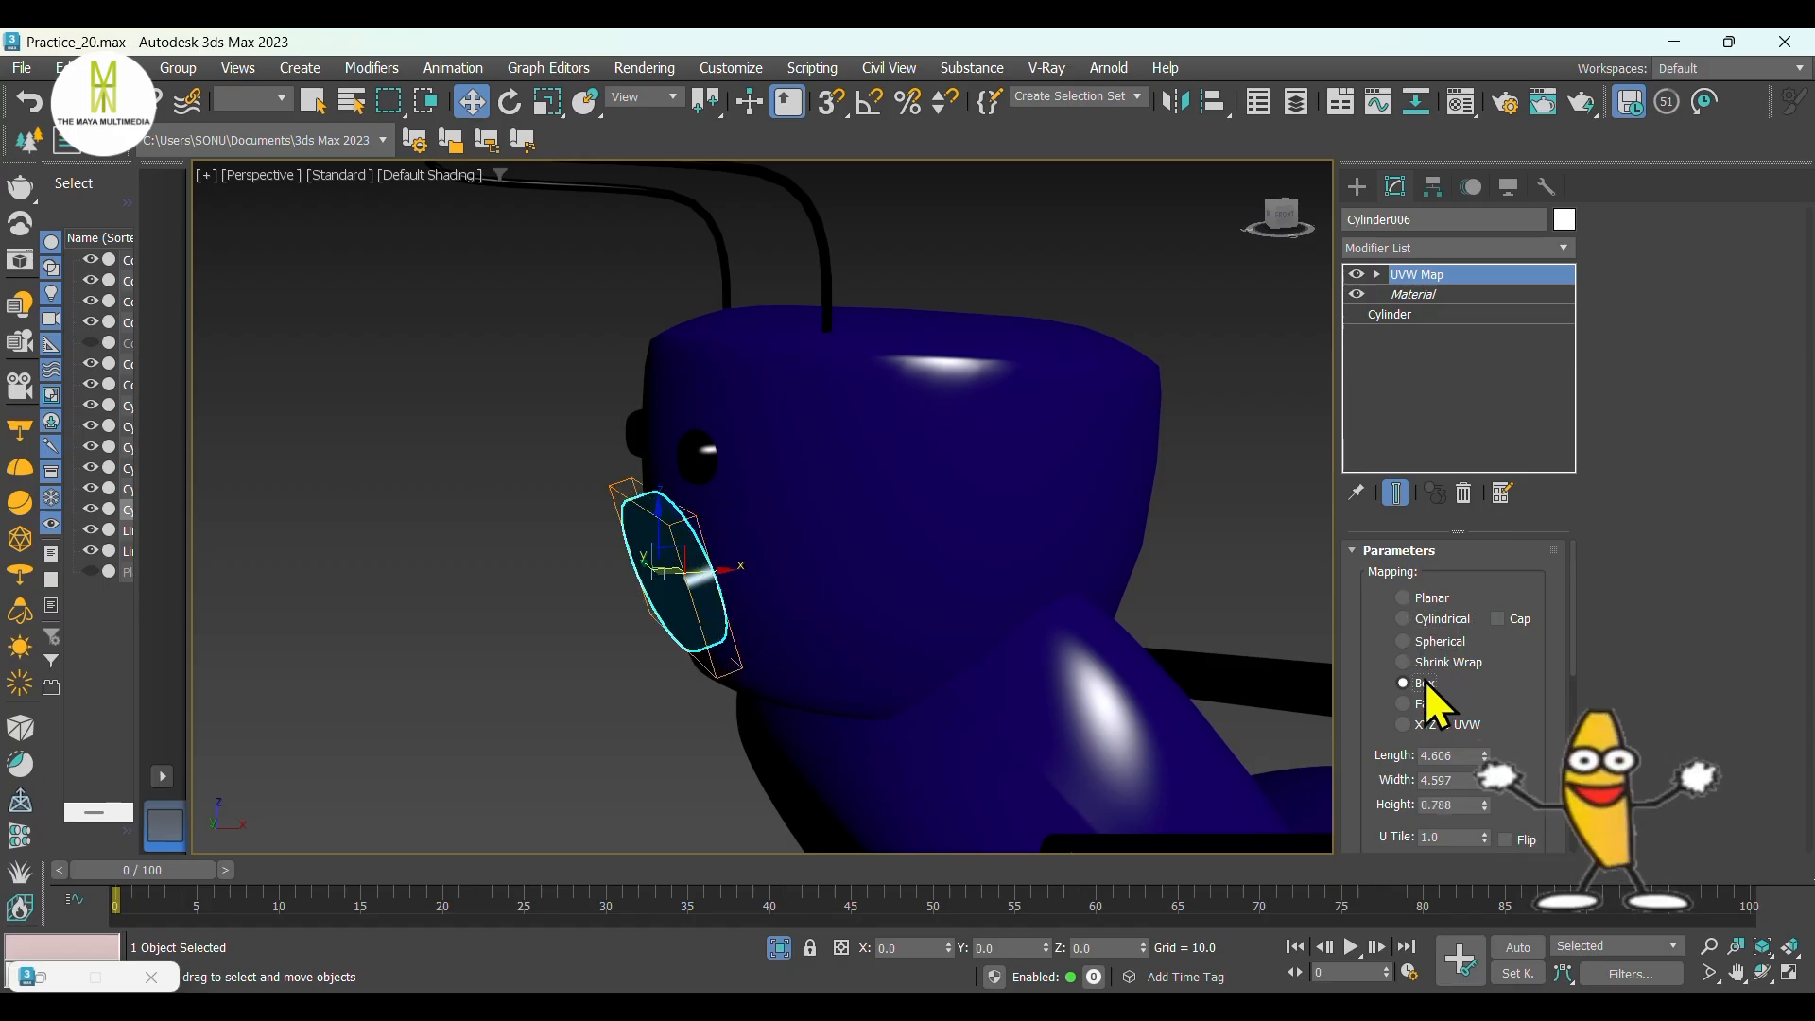
Add a UVW Map modifier with Box mapping to the near eye.
left_click(705, 452)
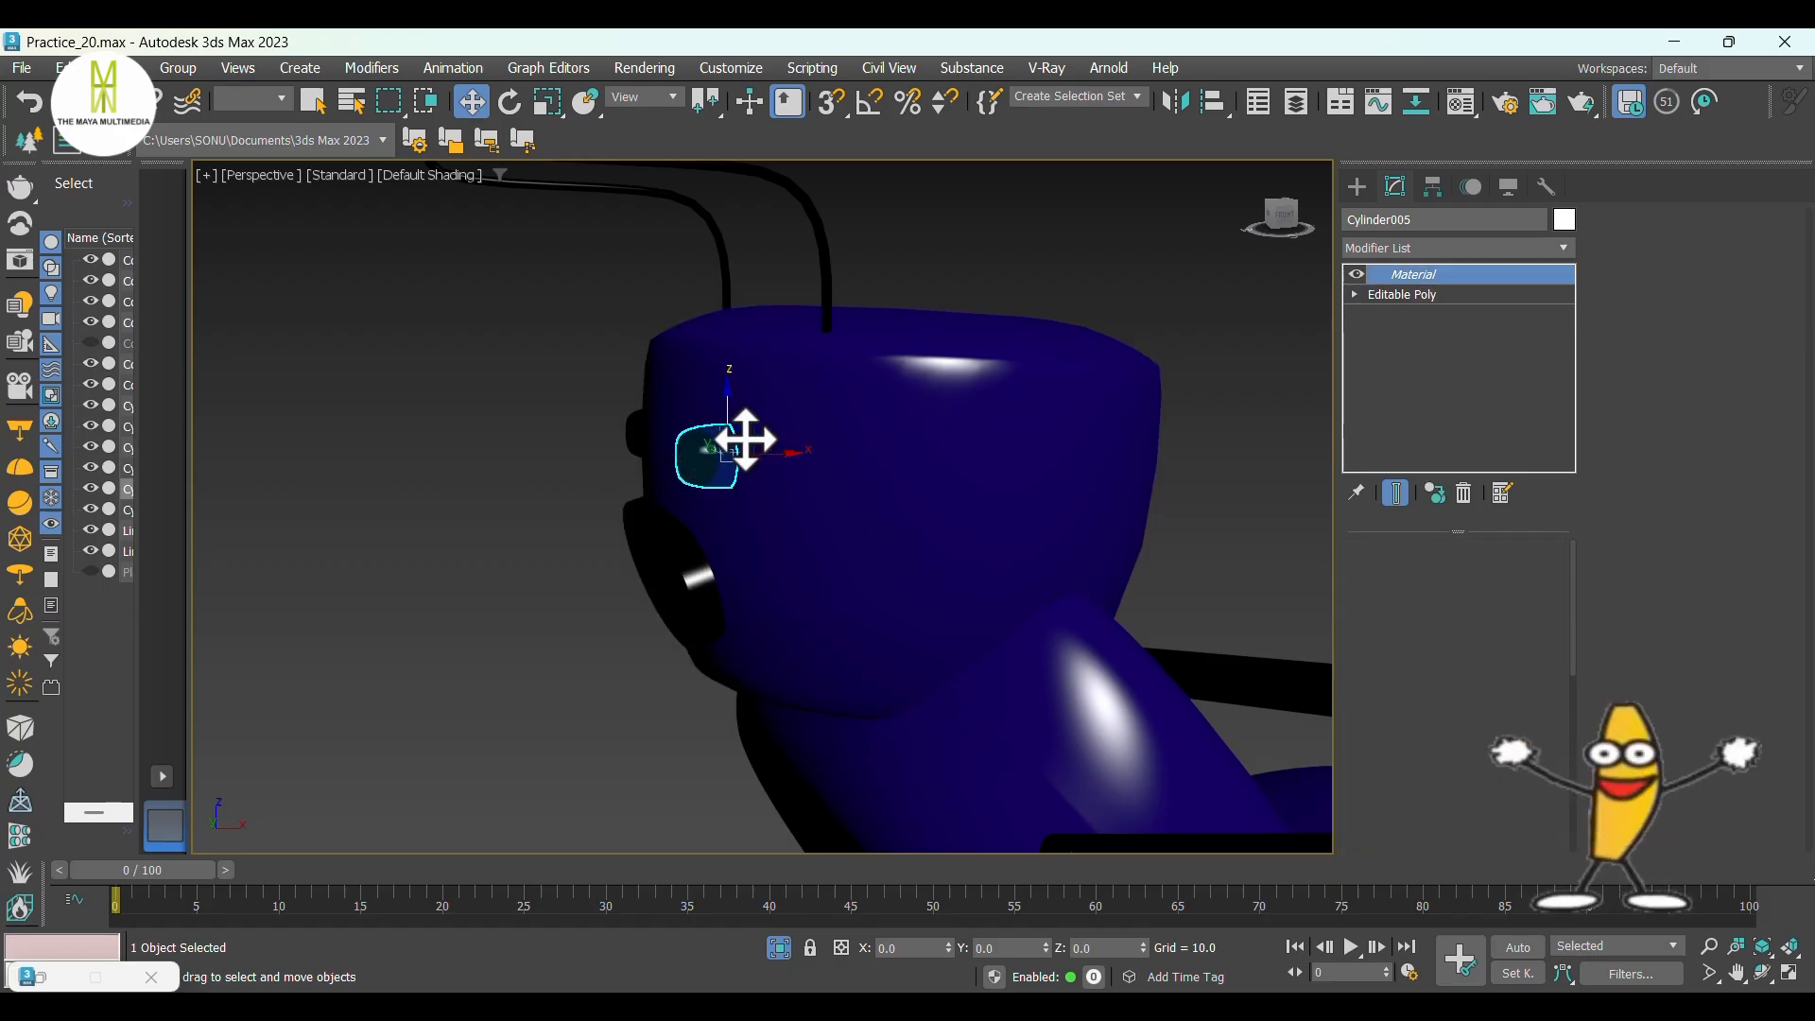
left_click(1410, 244)
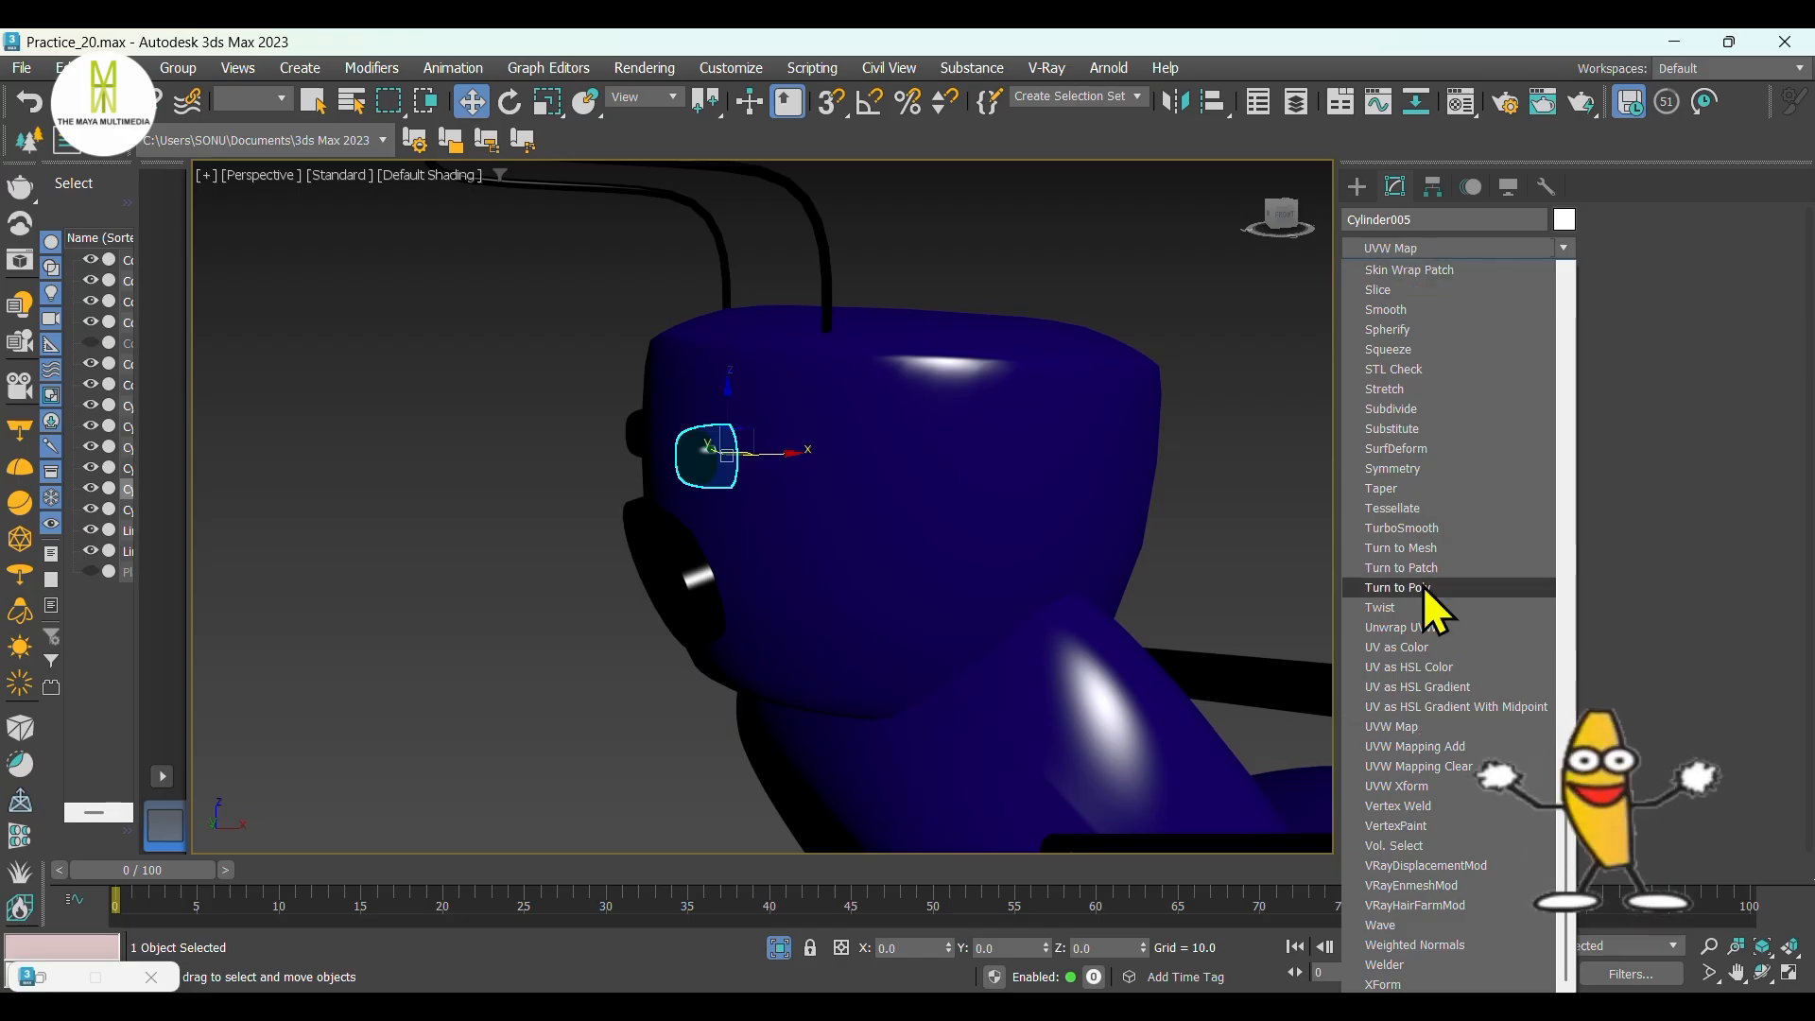
left_click(1432, 727)
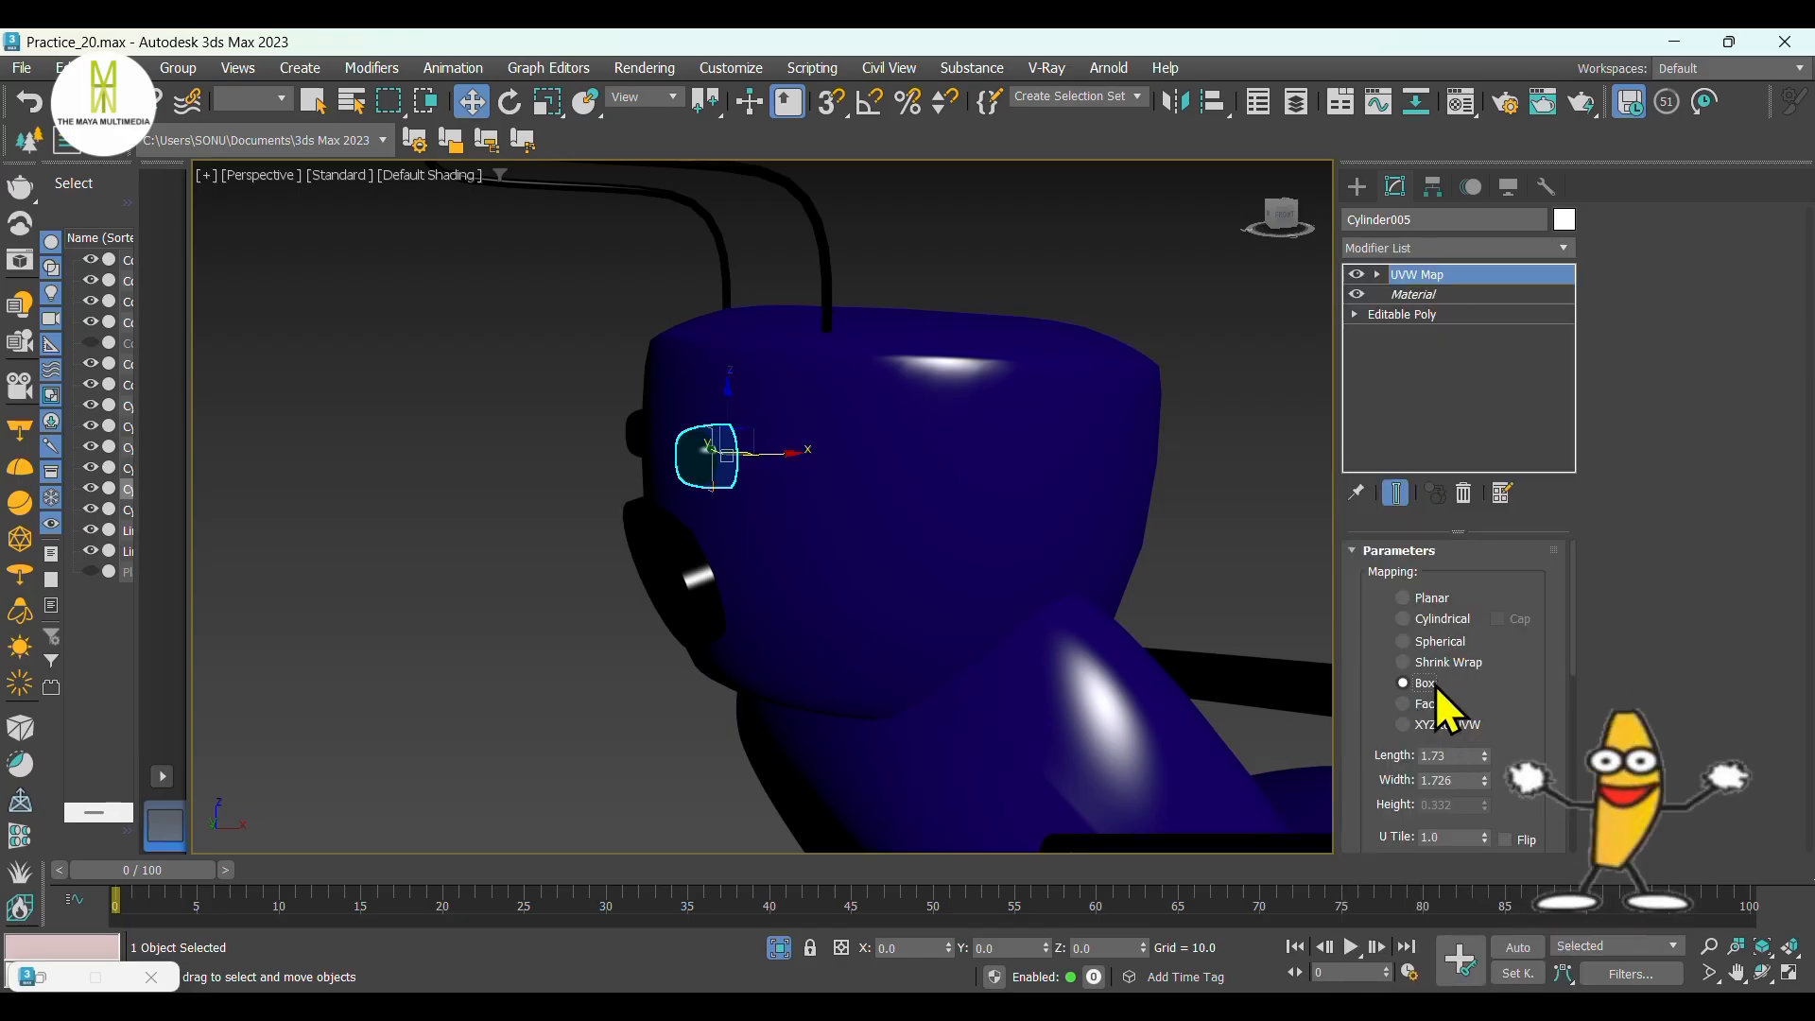
Reapply Box mapping to the near eye, and add a UVW Map modifier with Box mapping to the far eye.
left_click(1433, 664)
left_click(1425, 685)
scroll(600, 426, "up", 5)
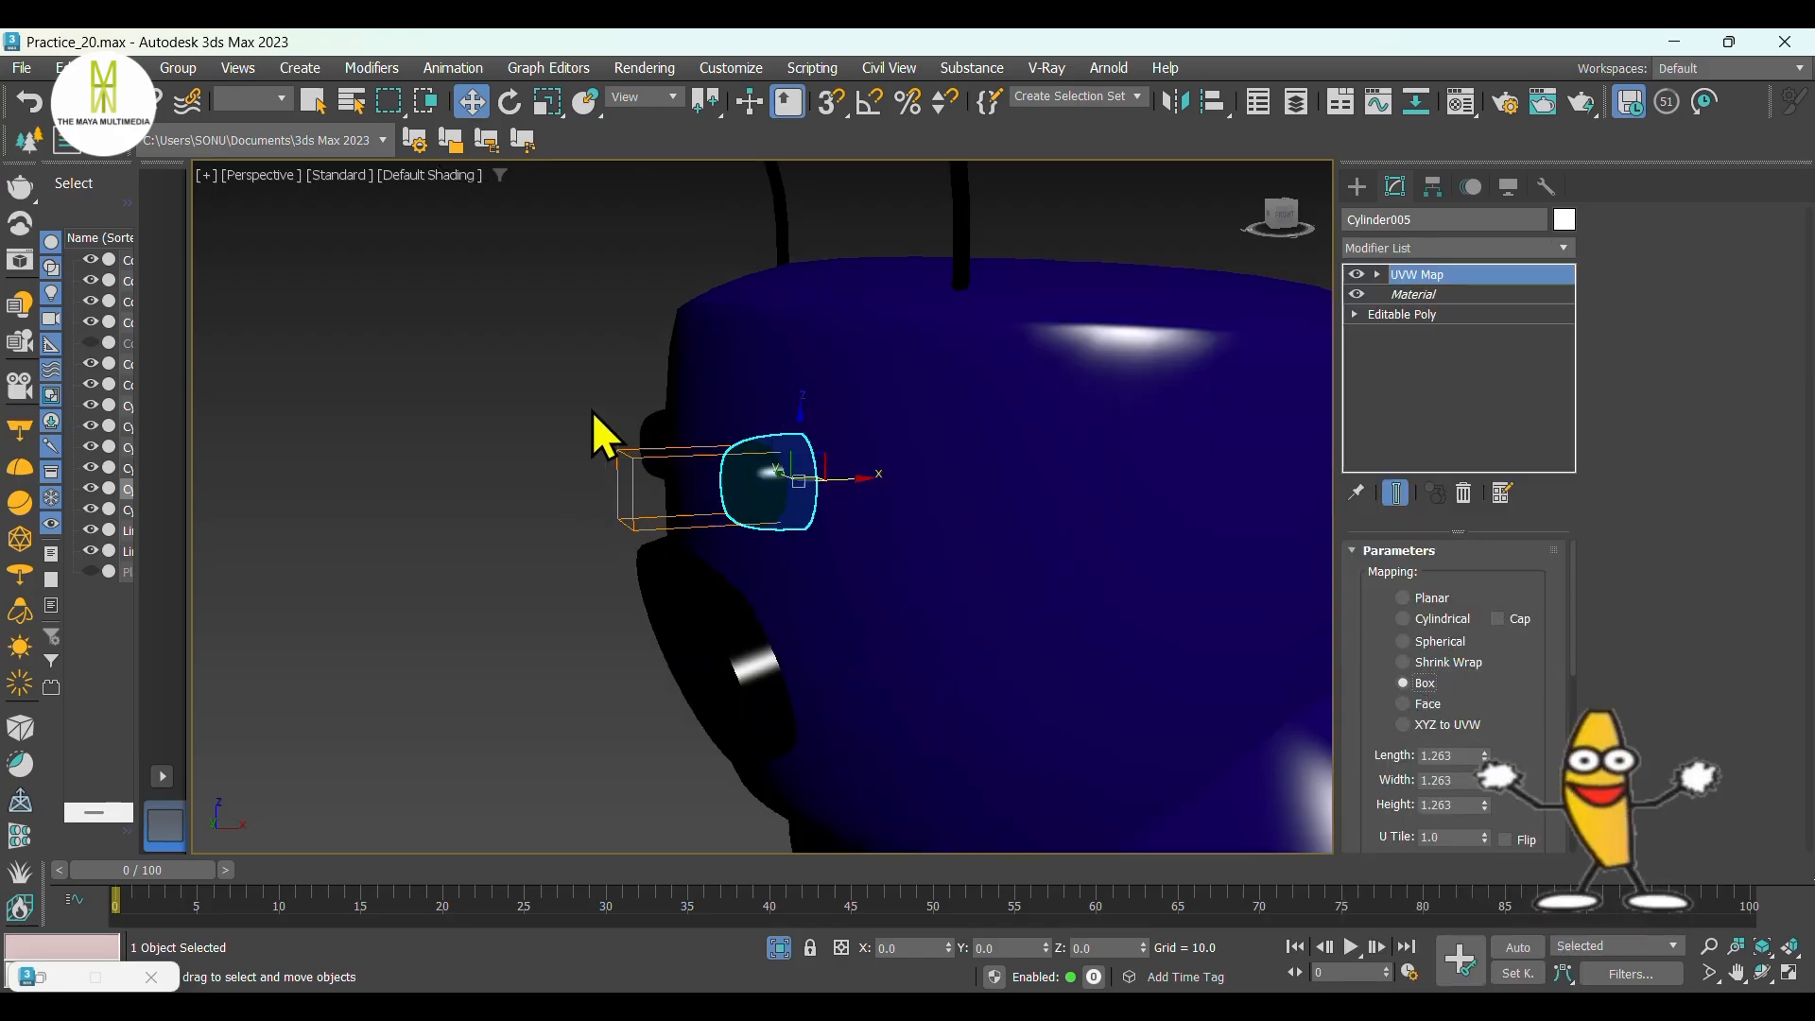
left_click(705, 444)
left_click(684, 442)
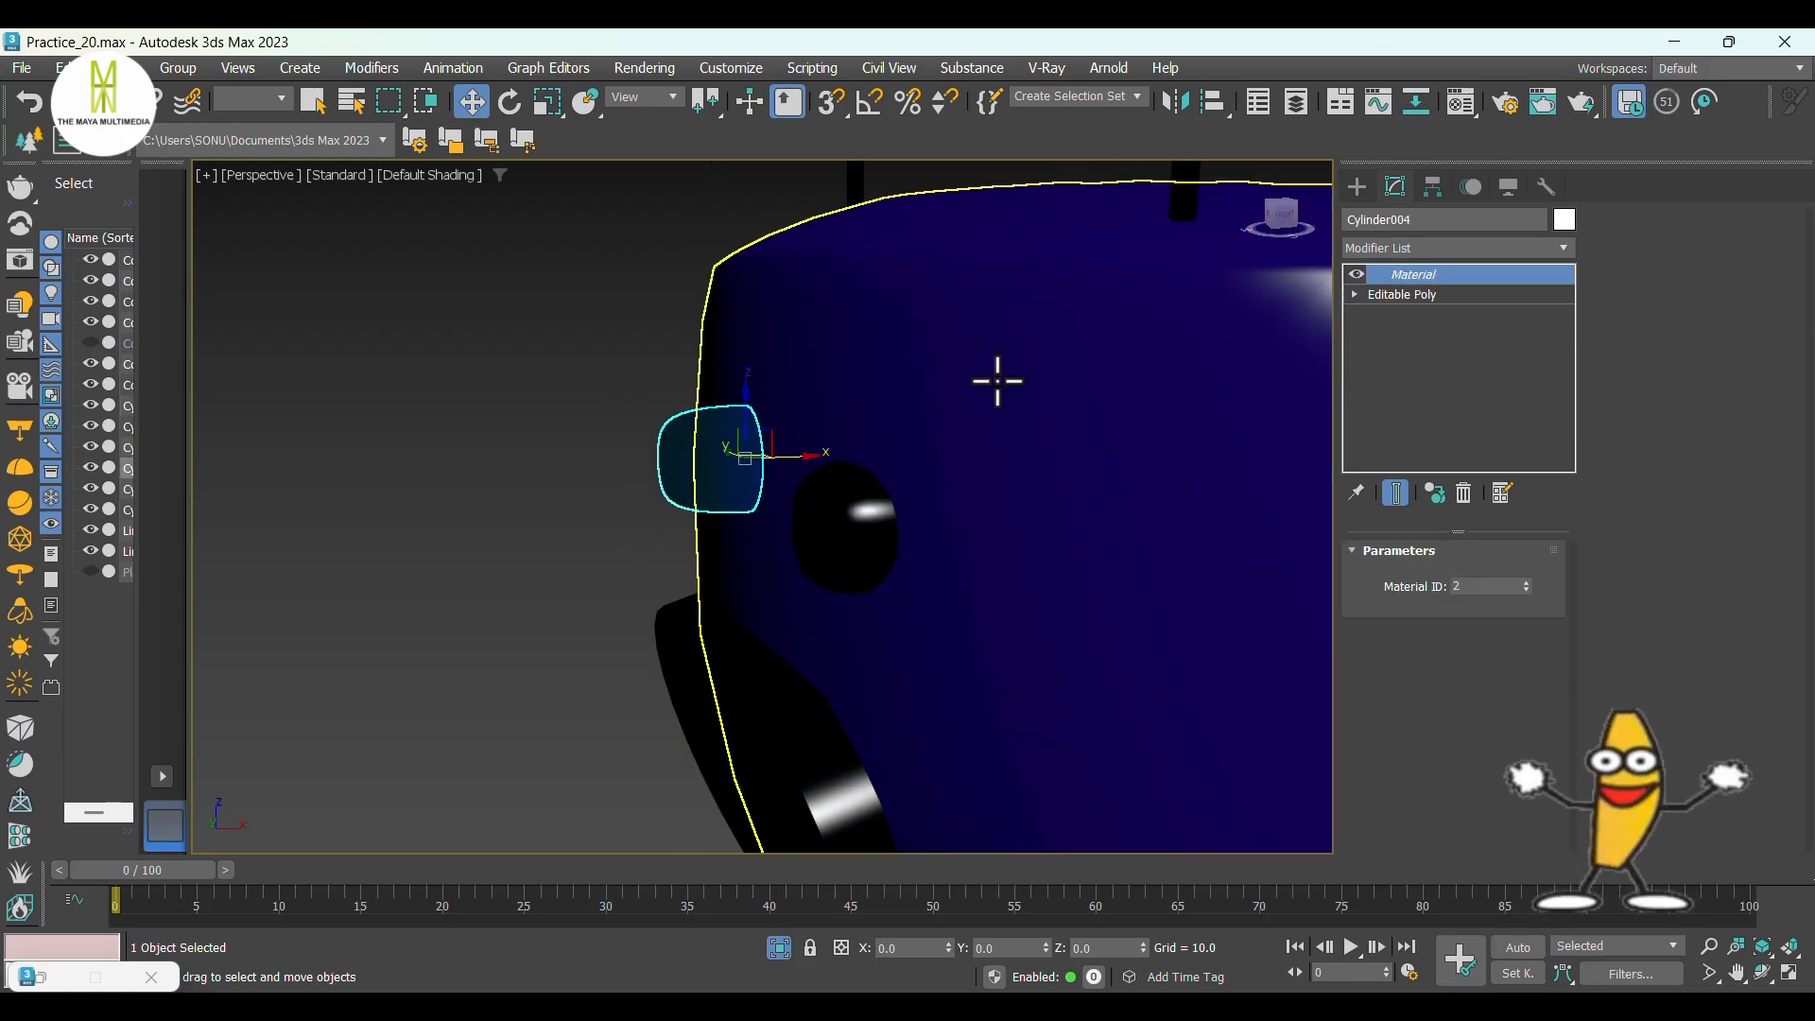
left_click(1423, 249)
type("uvw")
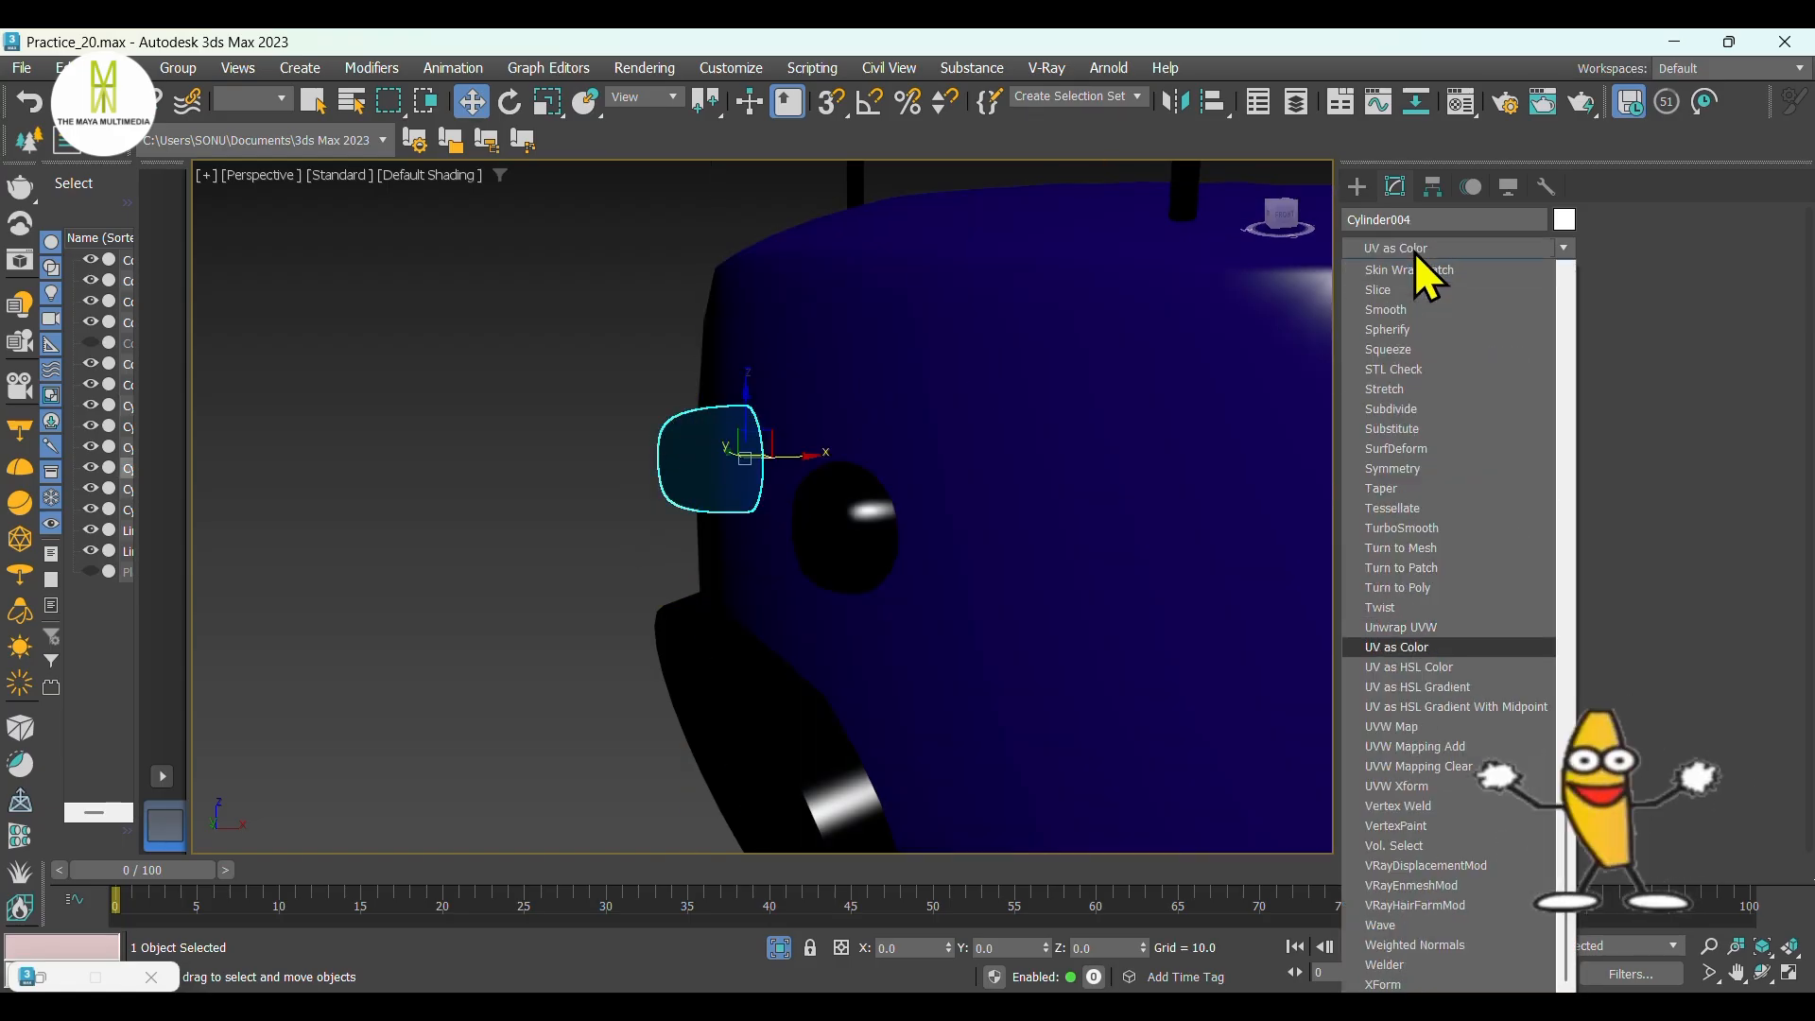
left_click(1401, 724)
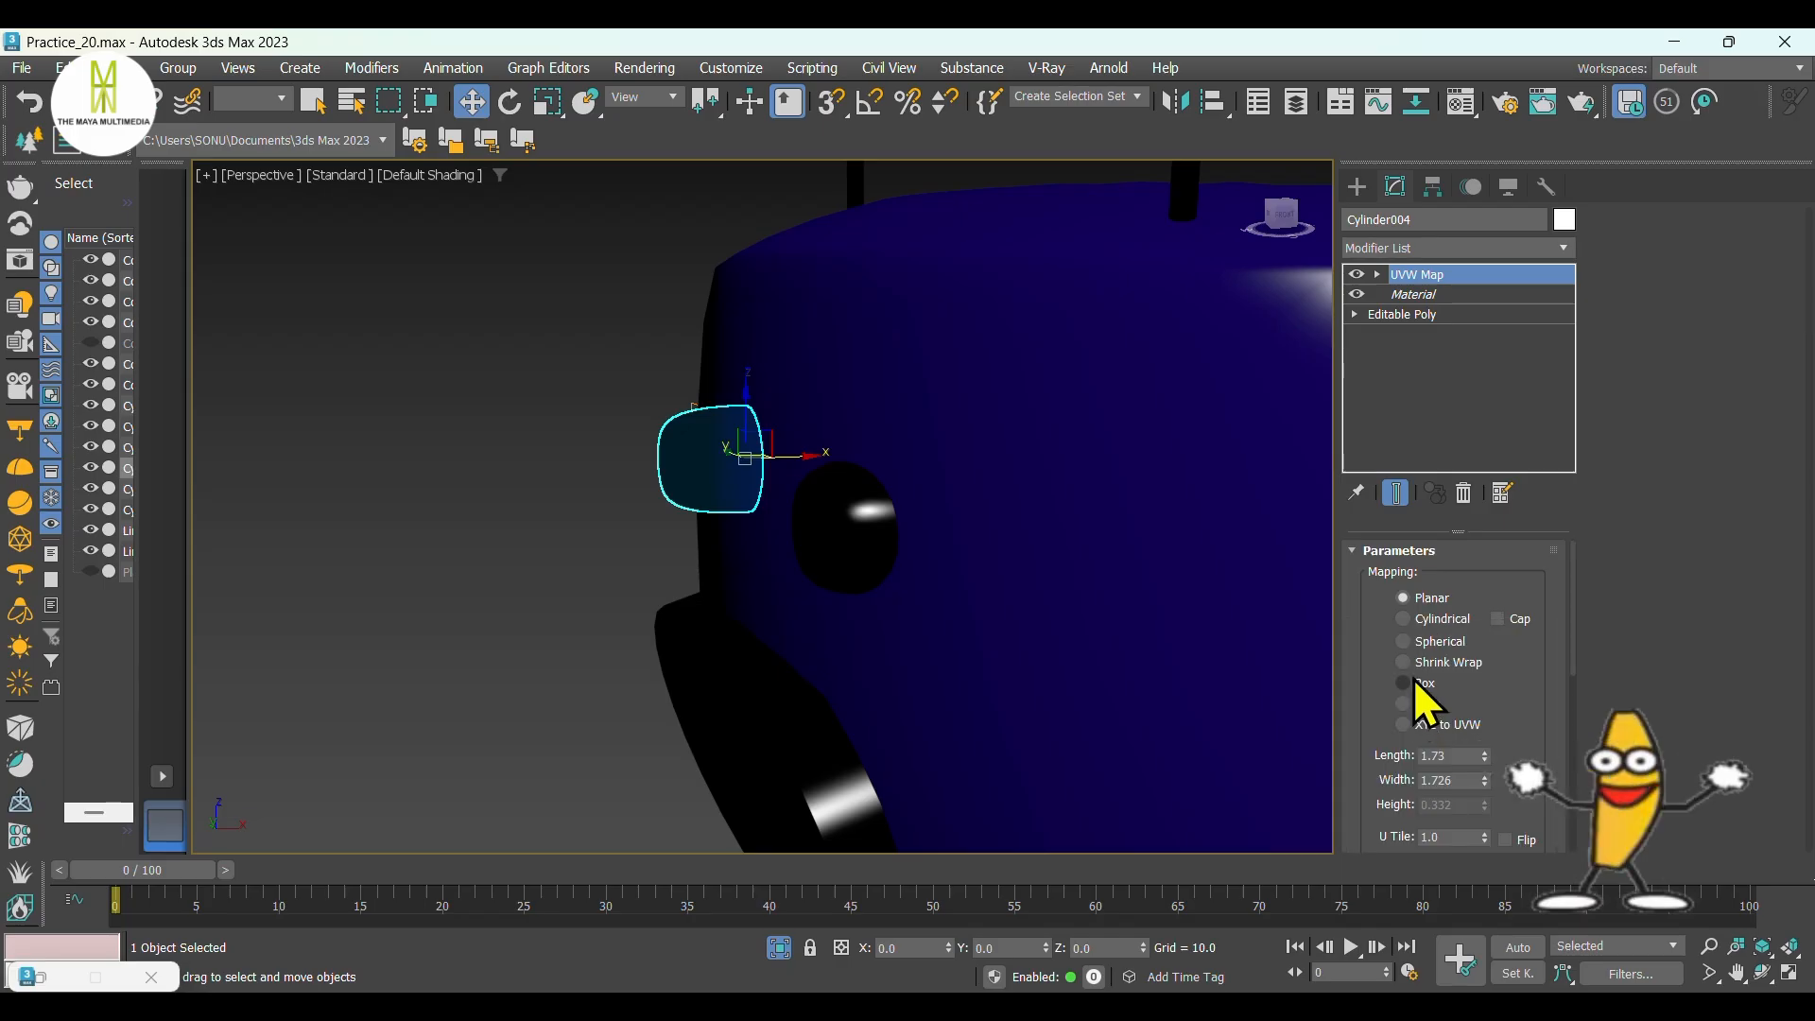
left_click(1418, 662)
left_click(1421, 689)
left_click(1432, 666)
left_click(1422, 686)
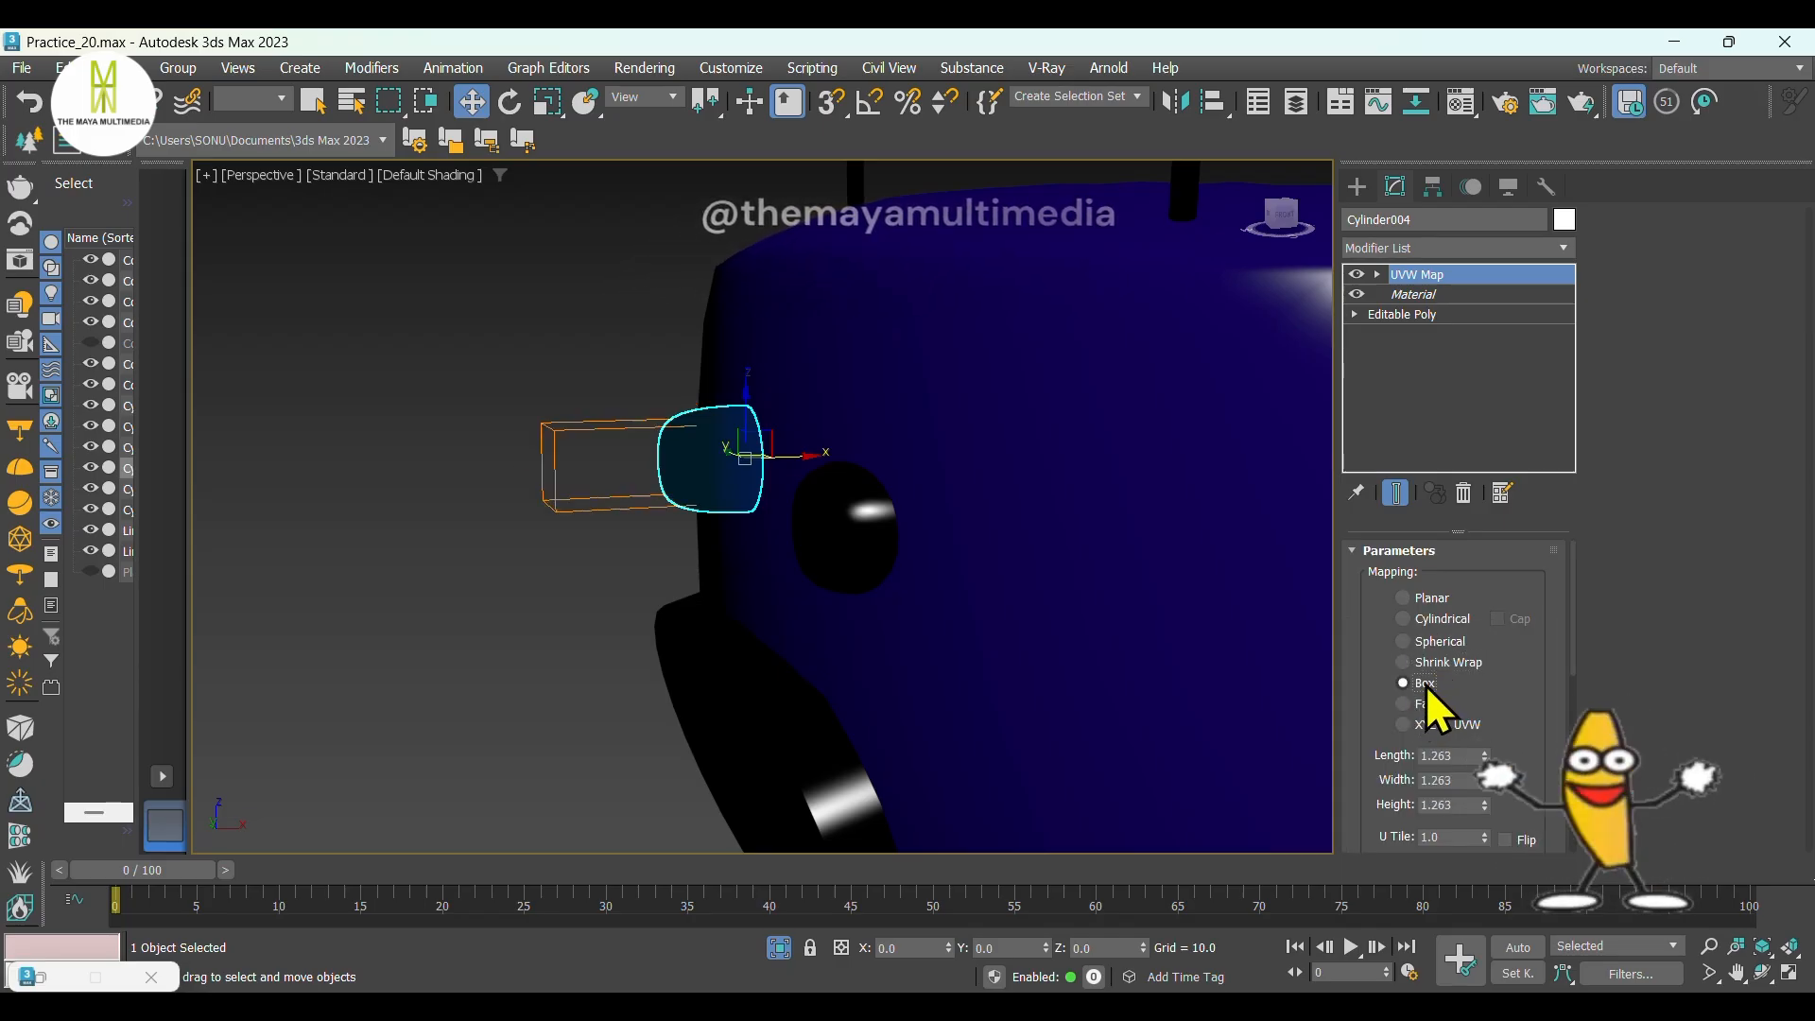
Examine the textured chair from several angles, ending close on the seat and legs with nothing selected.
scroll(632, 482, "down", 5)
scroll(631, 491, "down", 3)
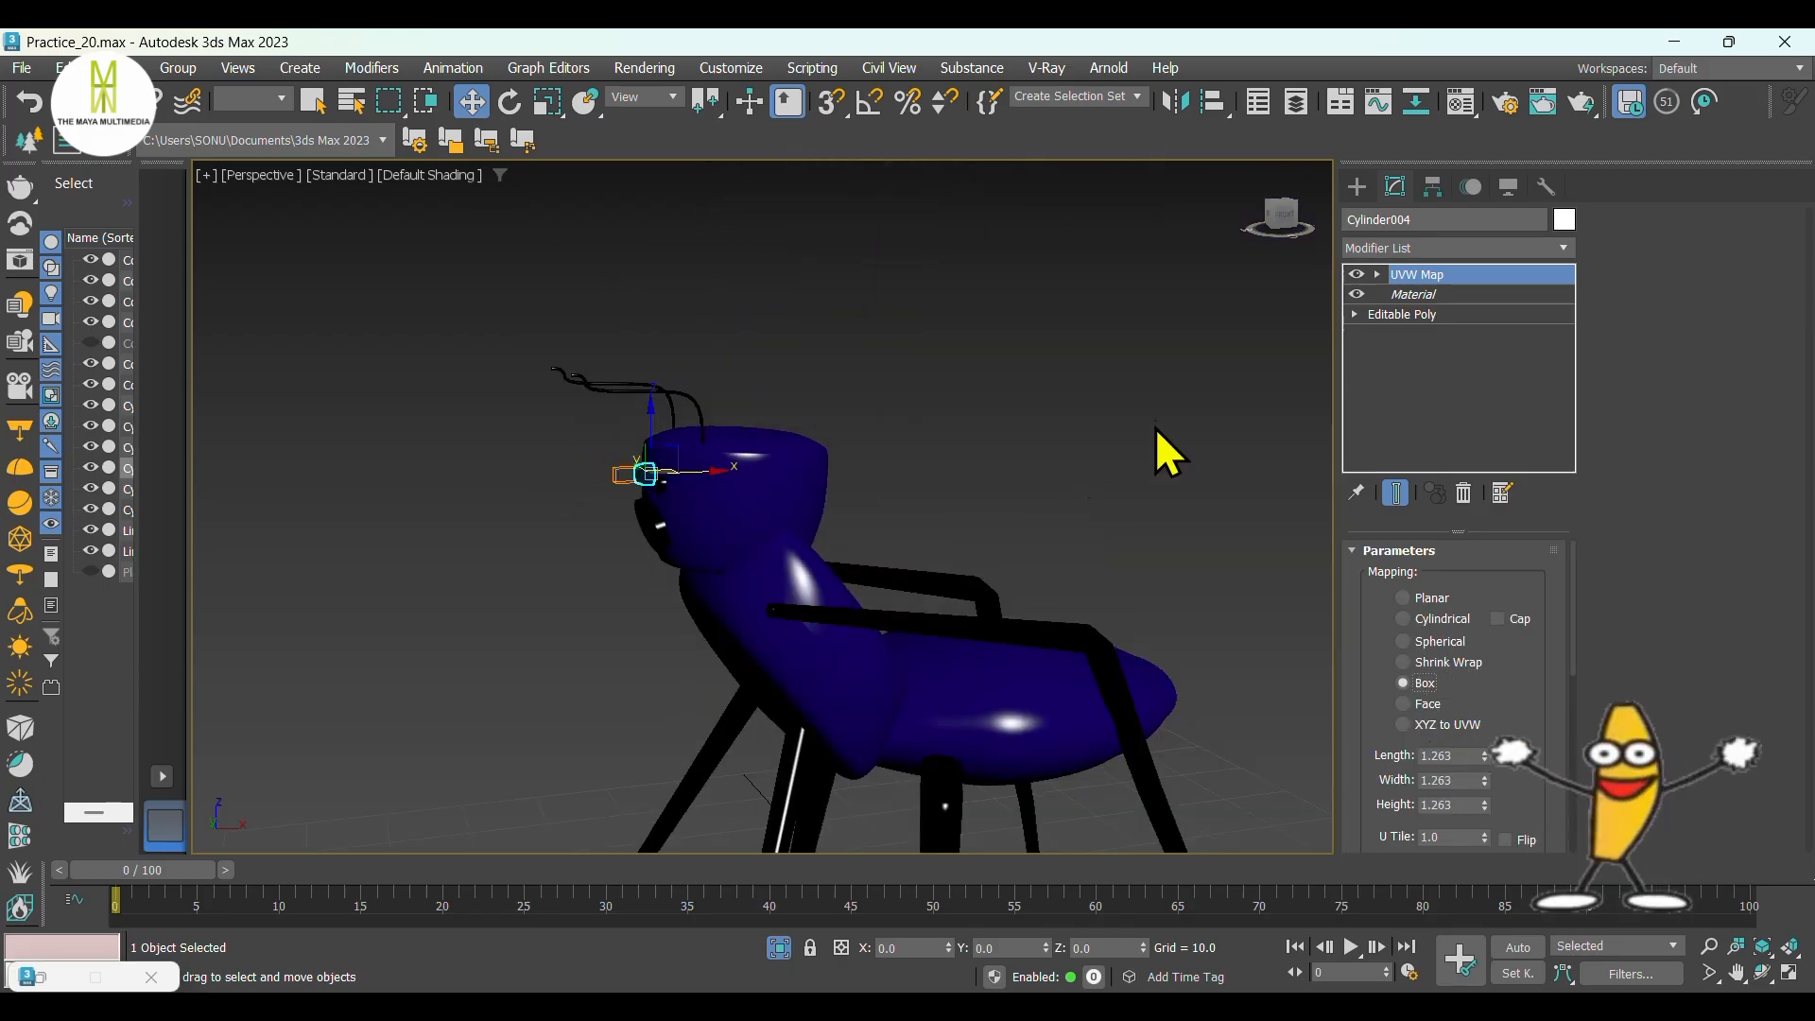
left_click(1078, 404)
middle_click_drag(842, 453, 1046, 474, "alt")
scroll(665, 441, "up", 4)
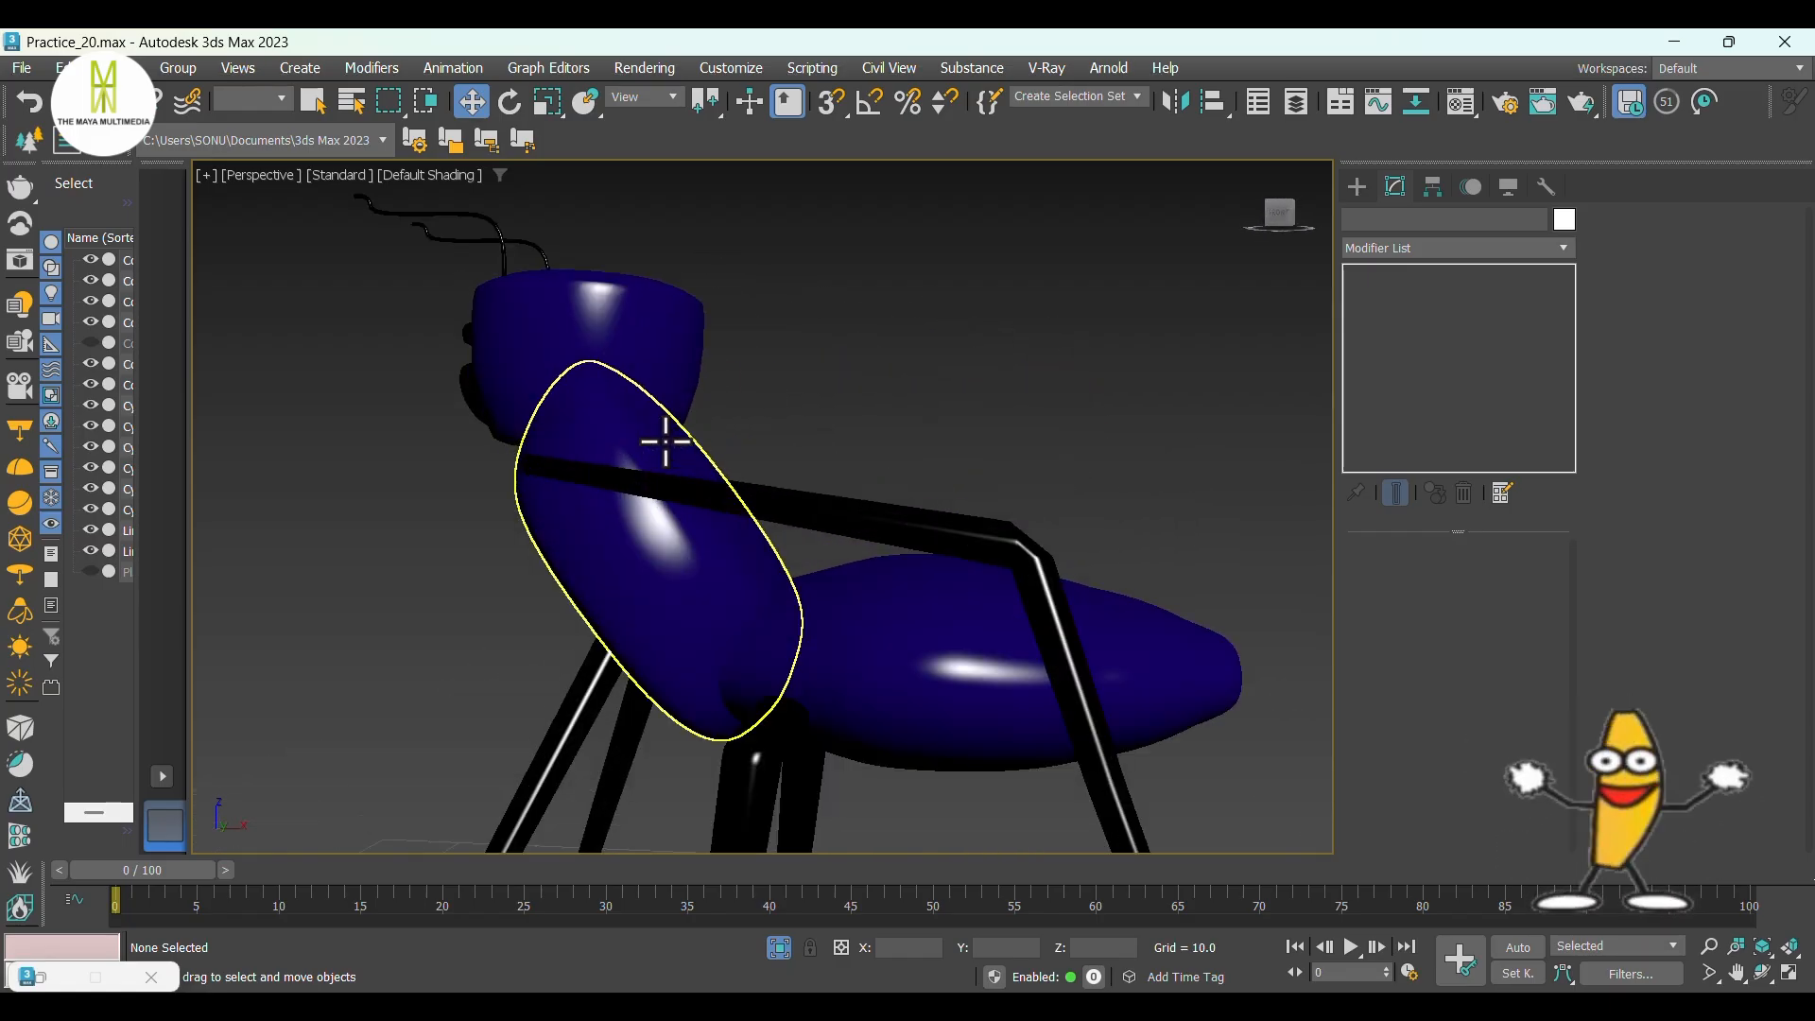
middle_click_drag(665, 440, 924, 383, "alt")
scroll(813, 401, "down", 3)
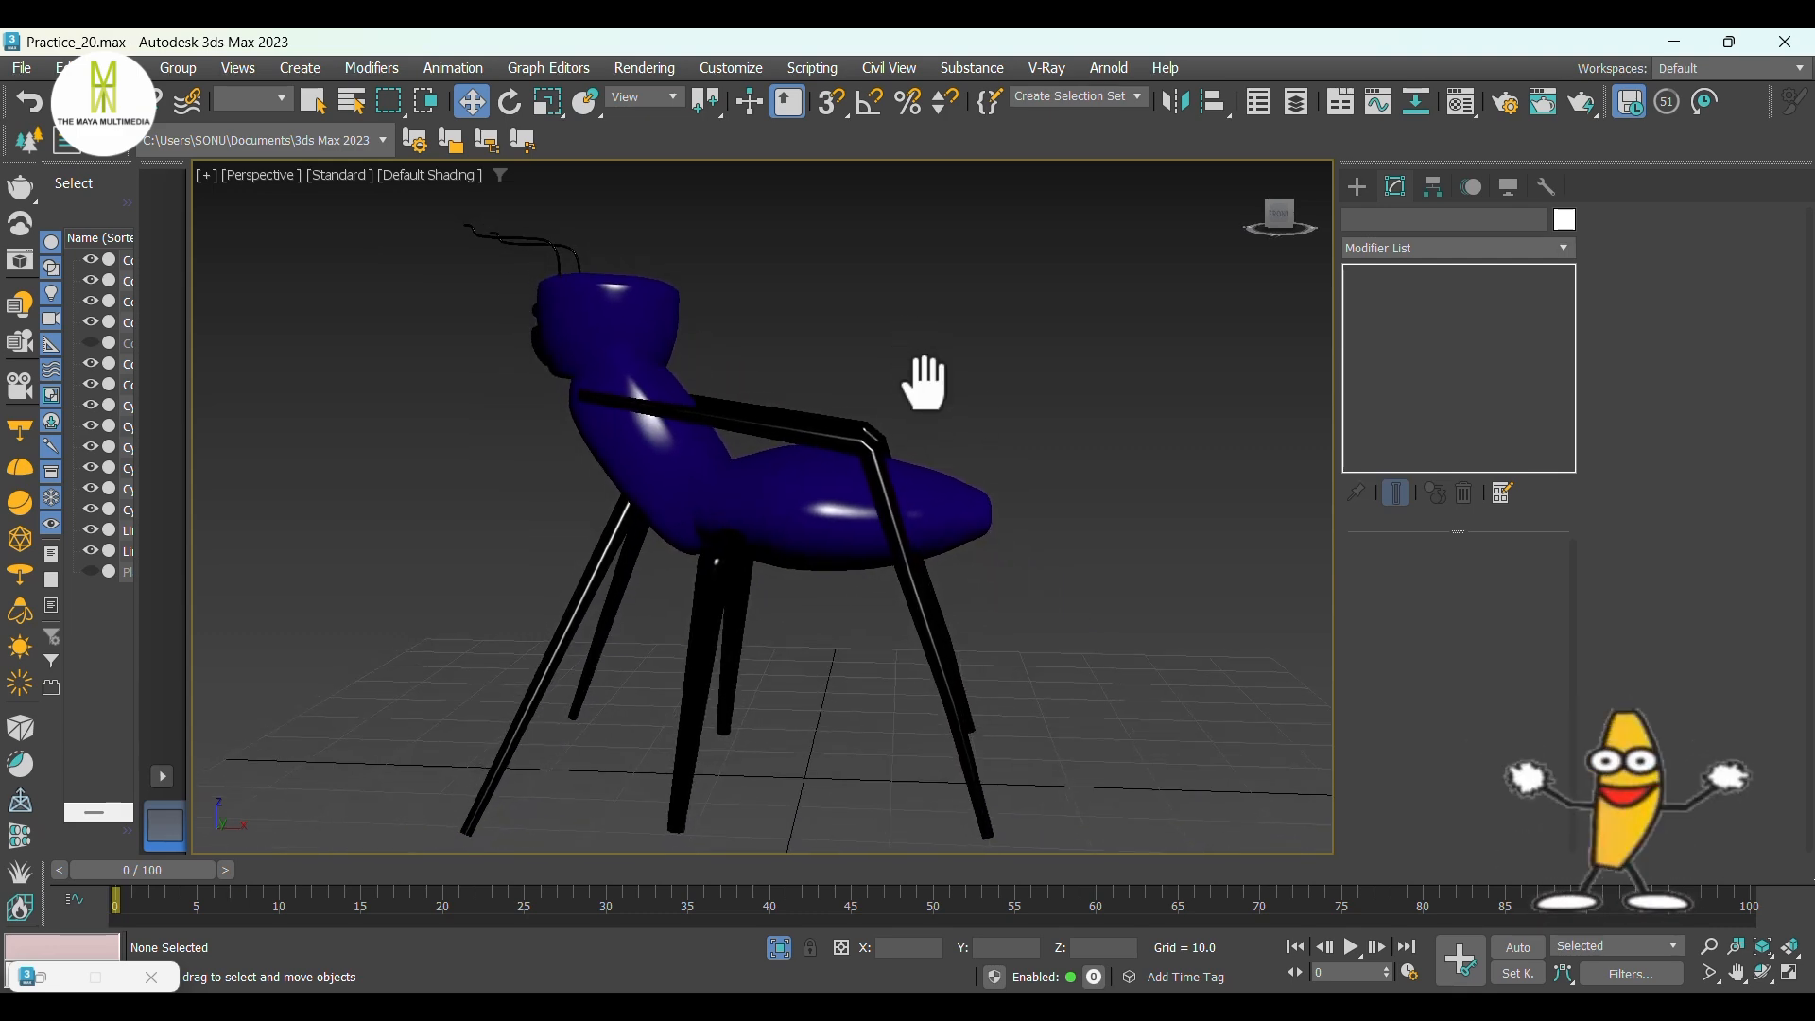
middle_click_drag(1113, 526, 1089, 566, "alt")
scroll(1021, 548, "up", 4)
scroll(1021, 549, "up", 2)
middle_click_drag(1089, 566, 940, 494)
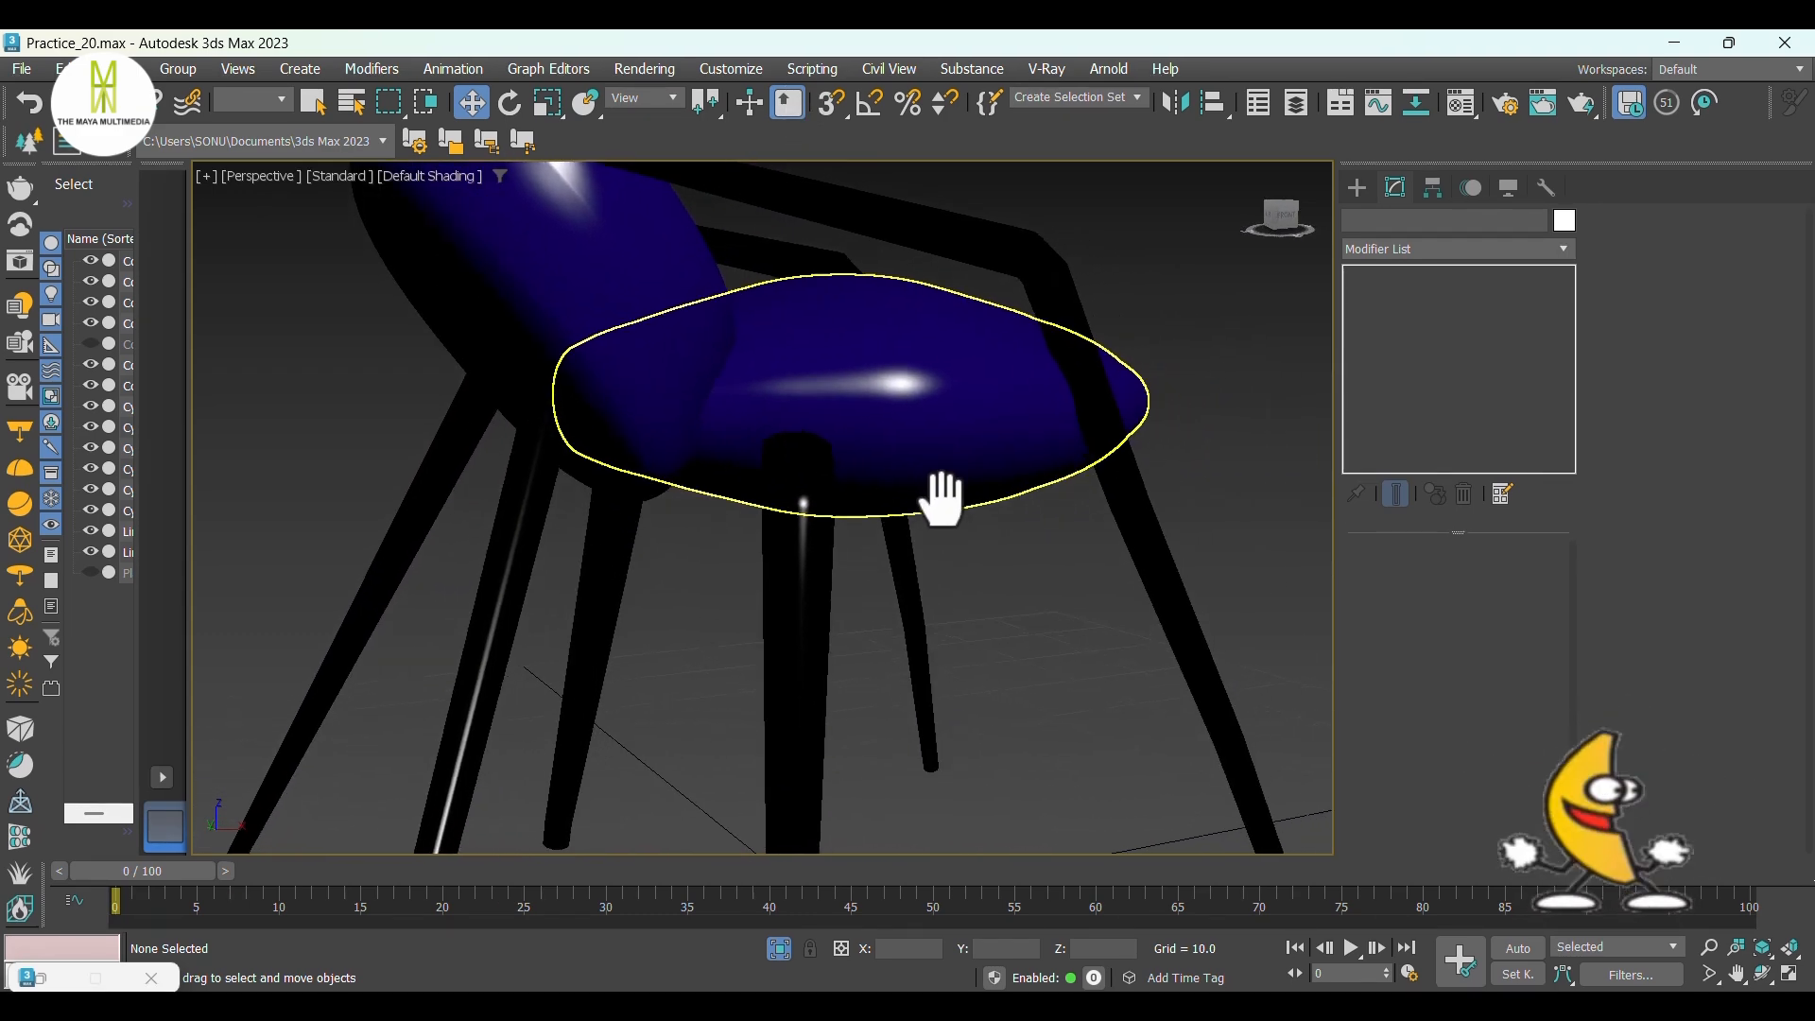
Place a V-Ray light of type Dome on the ground beside the chair's legs.
left_click(1358, 188)
left_click(1413, 223)
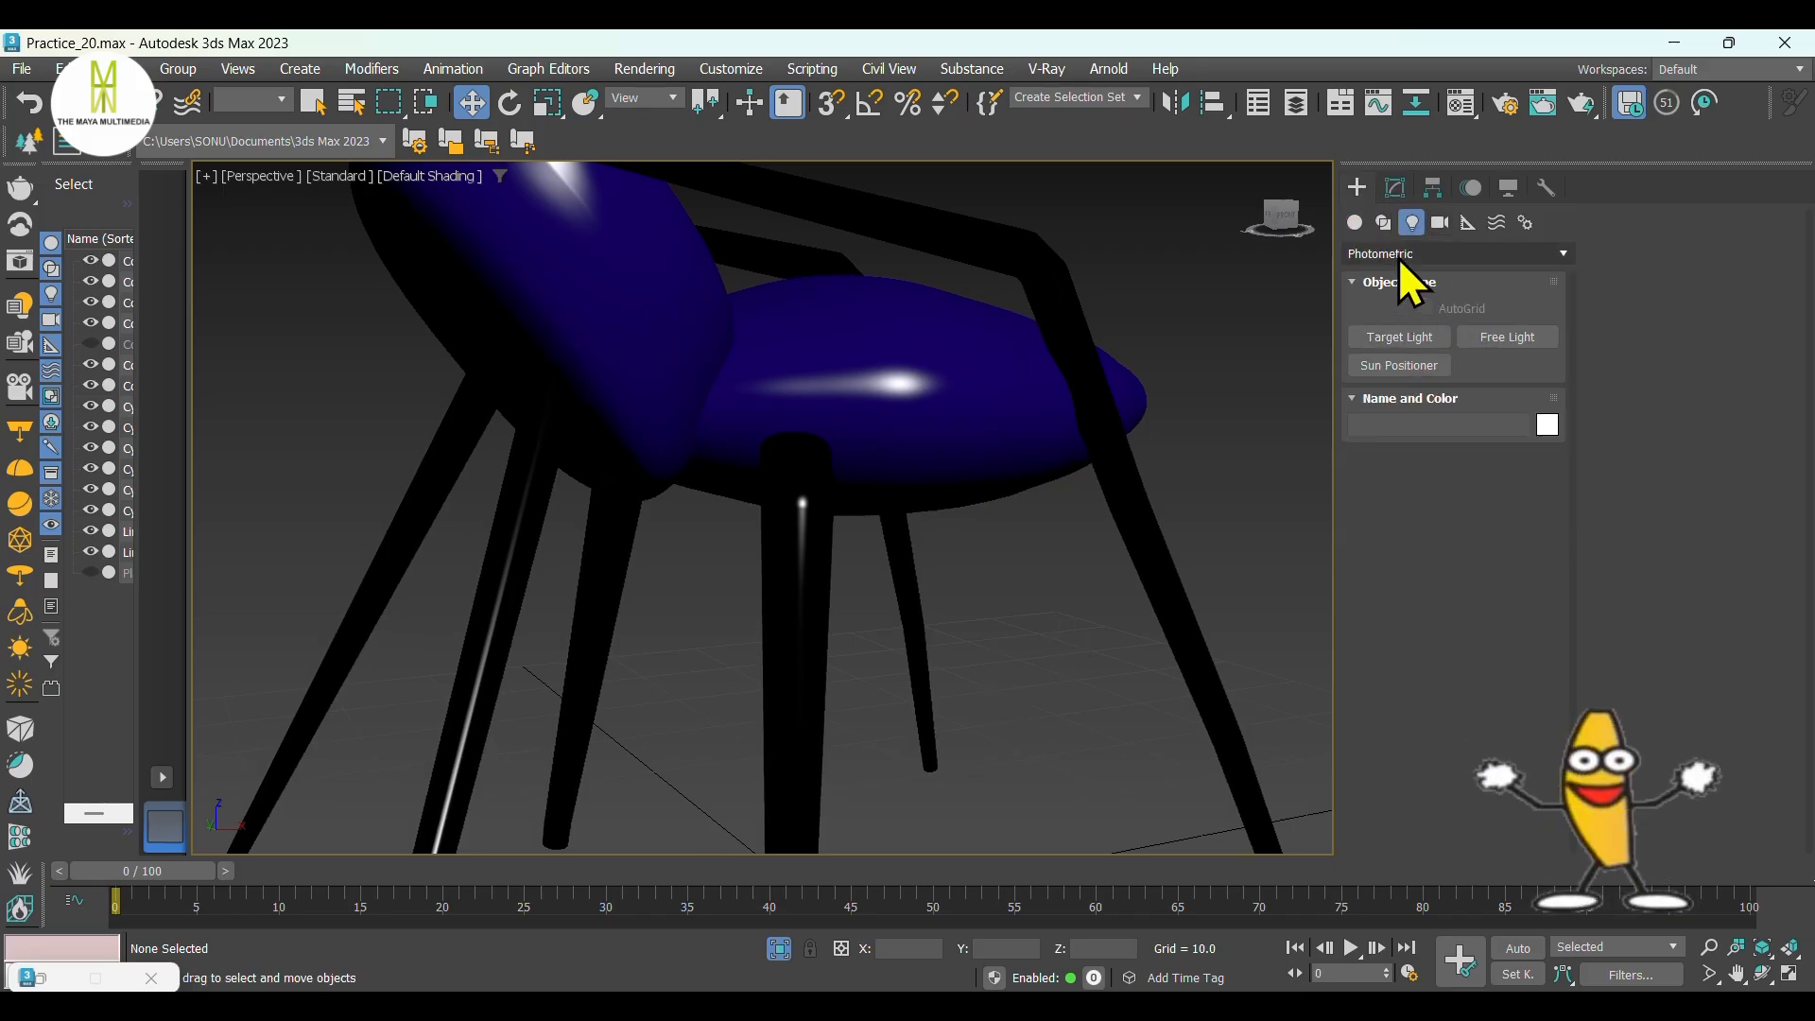
left_click(1409, 255)
left_click(1407, 323)
left_click(1407, 337)
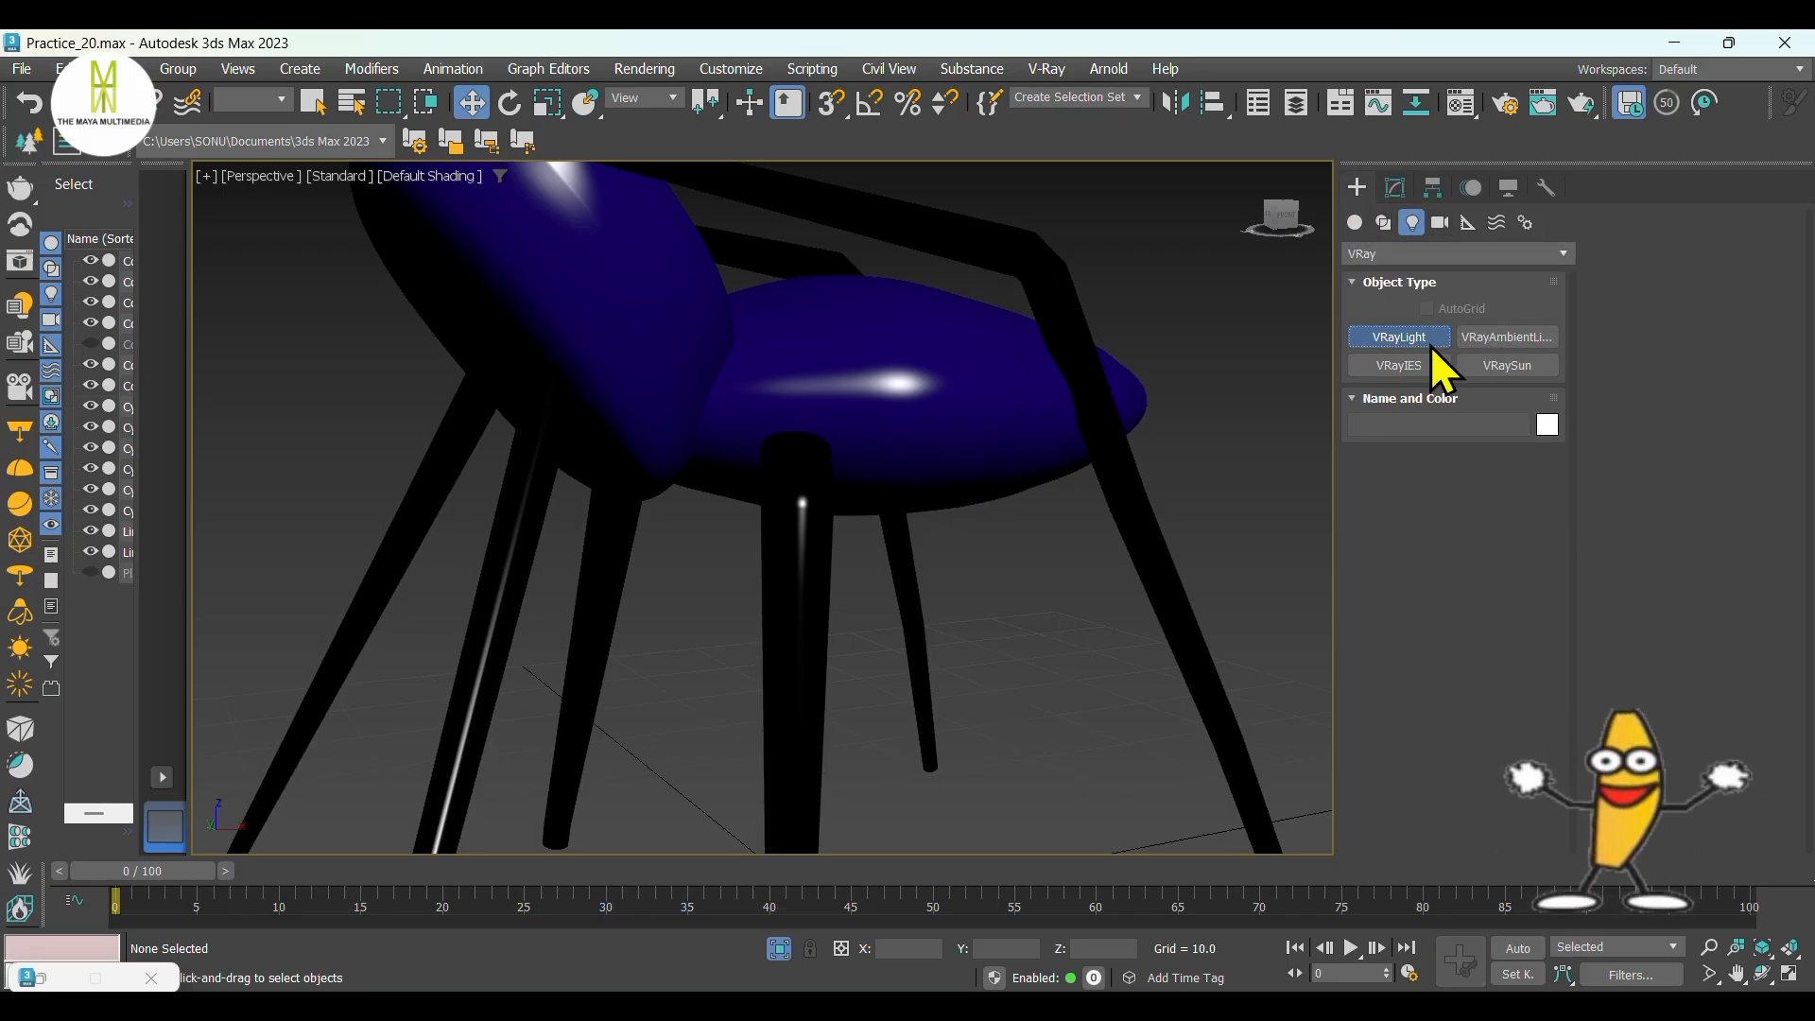
left_click(1522, 488)
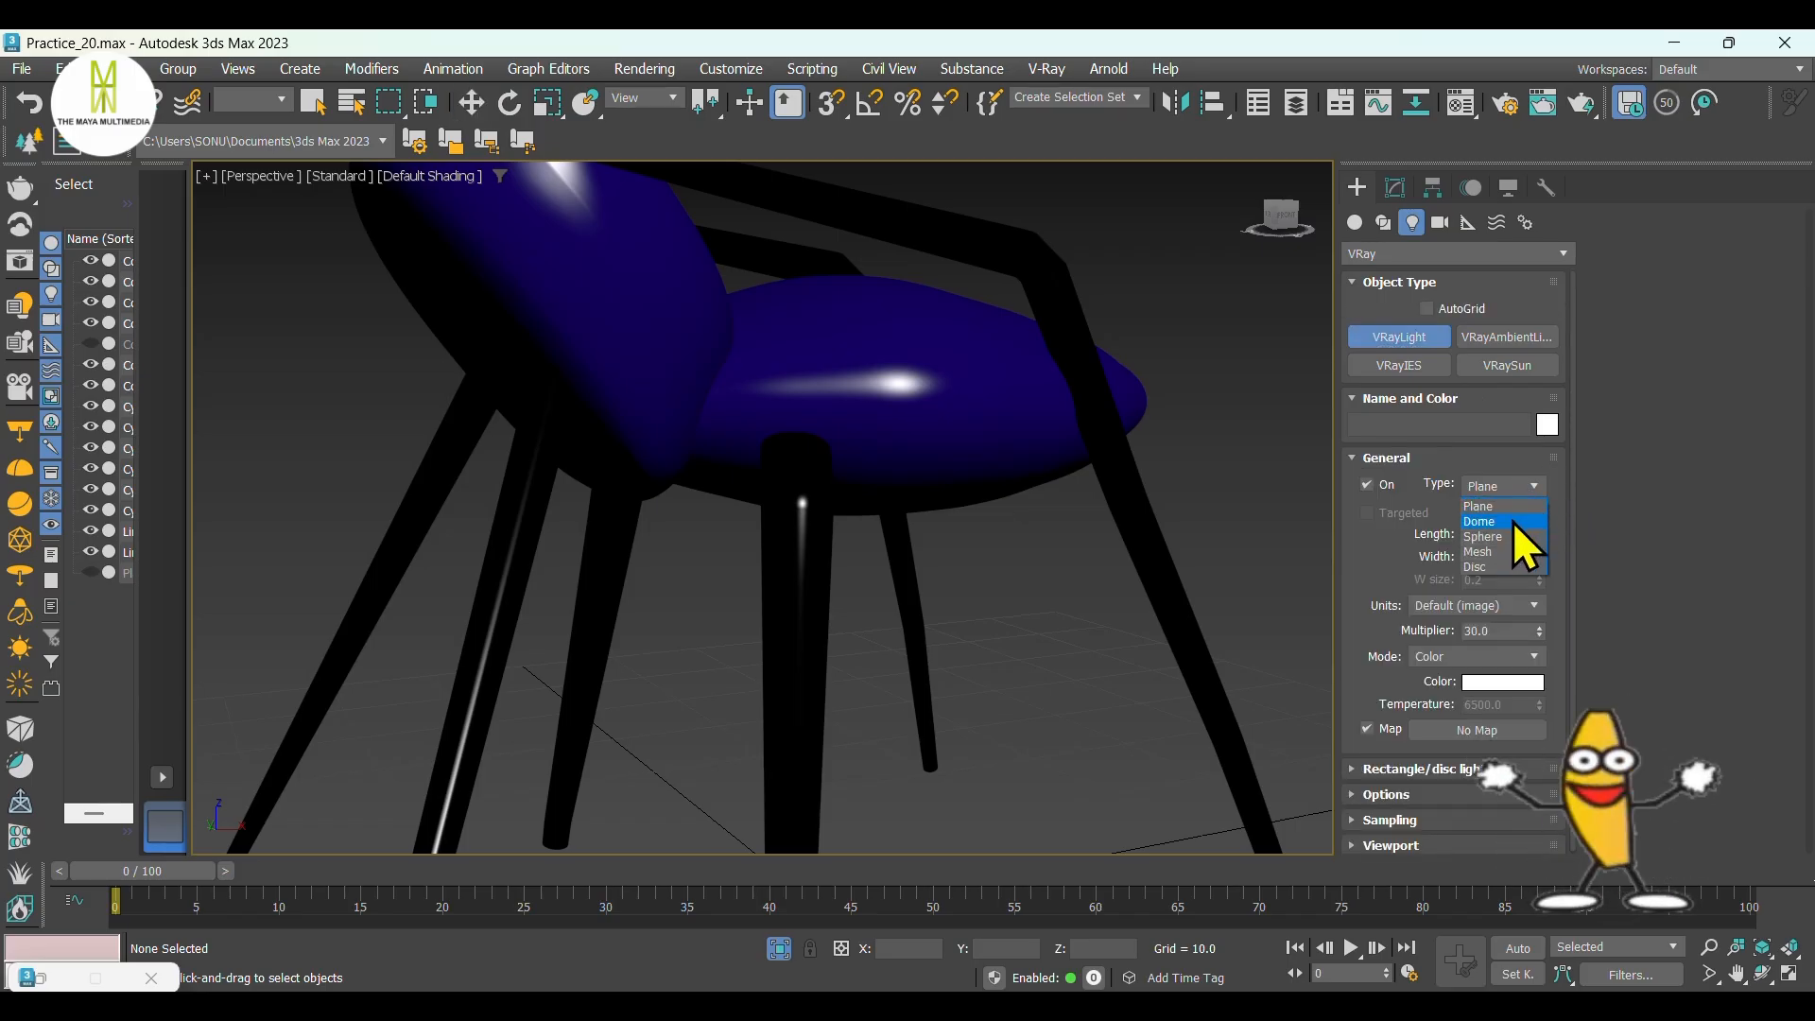
left_click(1508, 519)
left_click(1092, 744)
key("w")
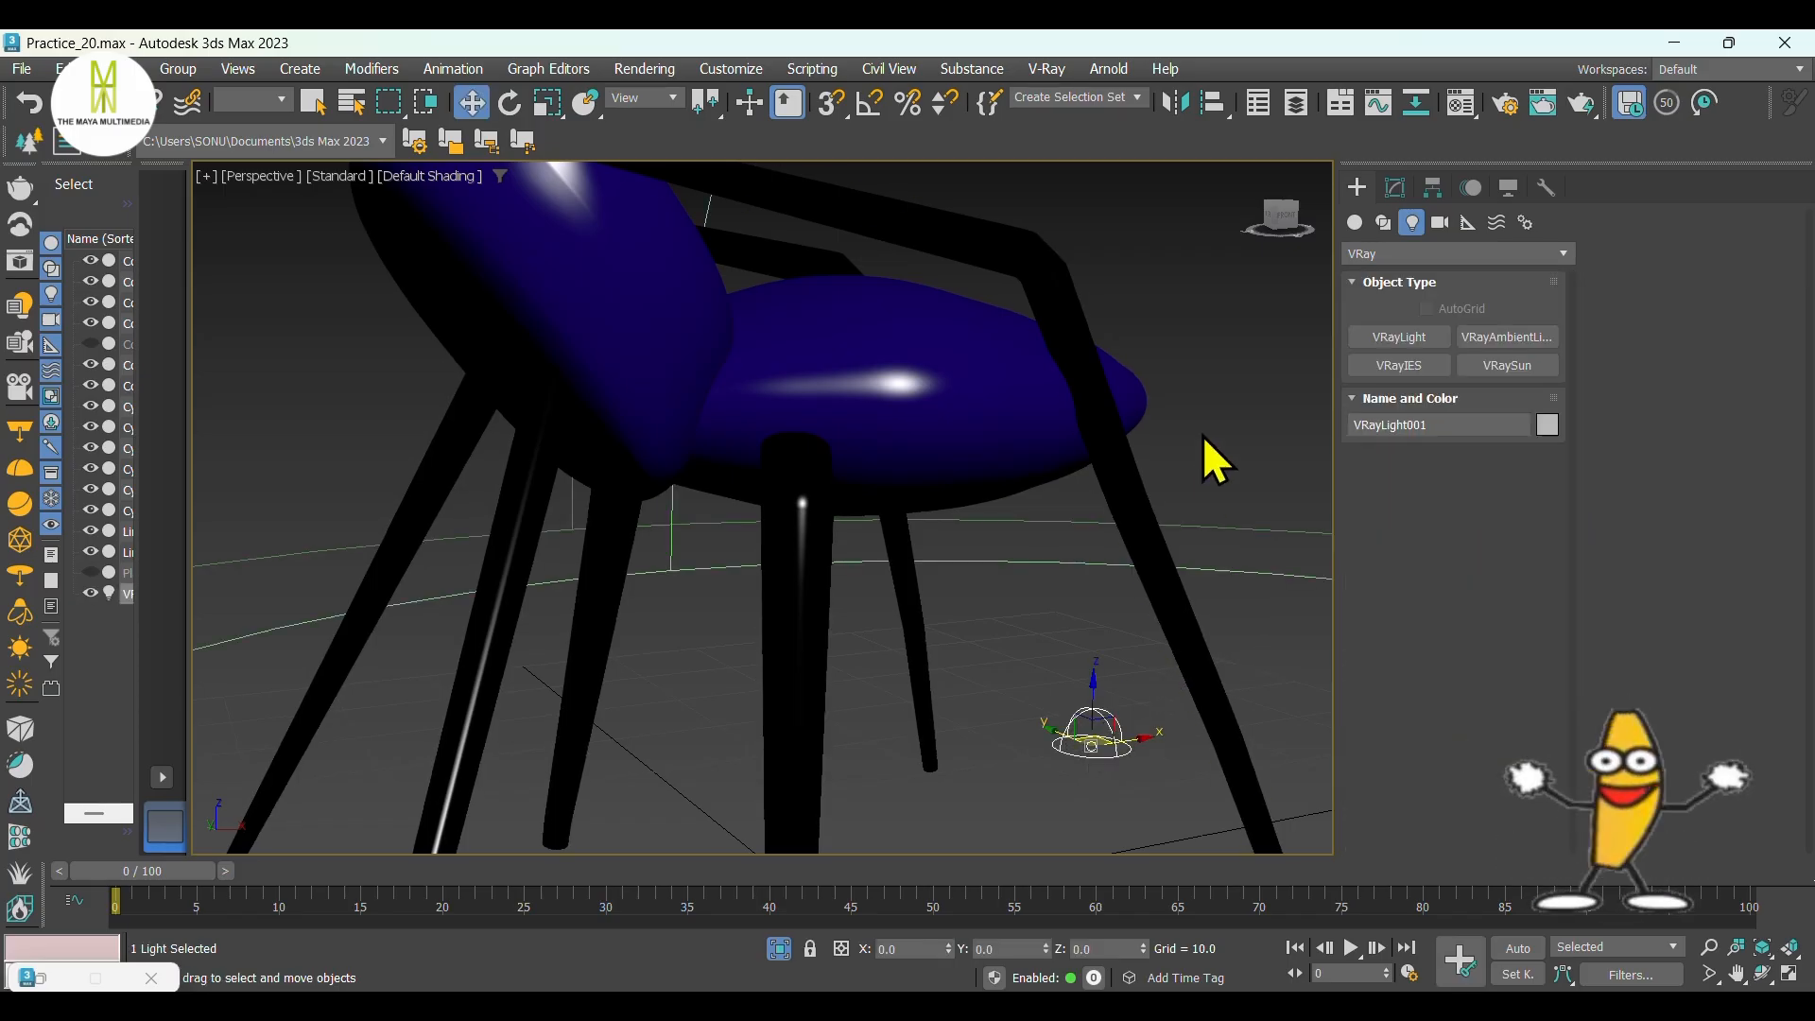
left_click(1227, 381)
Render the close view of the seat and legs, and inspect the velvet surface of the seat while it renders.
left_click(1574, 108)
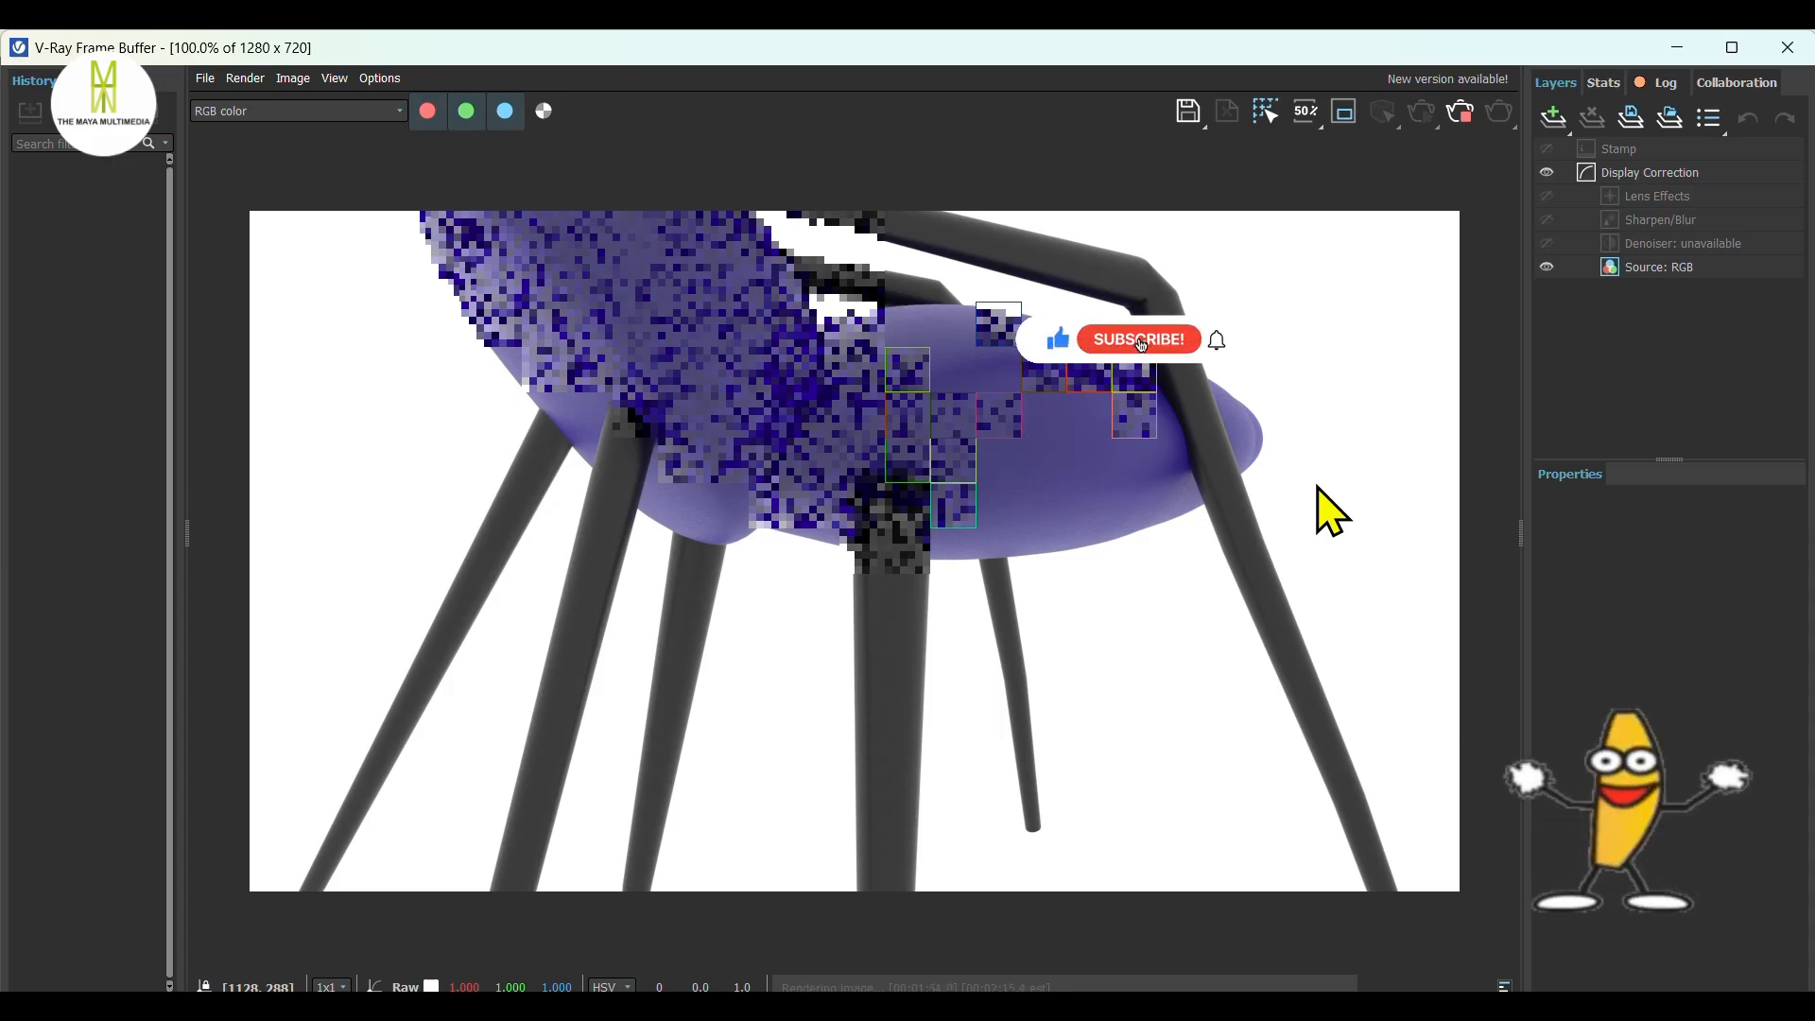
scroll(1042, 465, "up", 1)
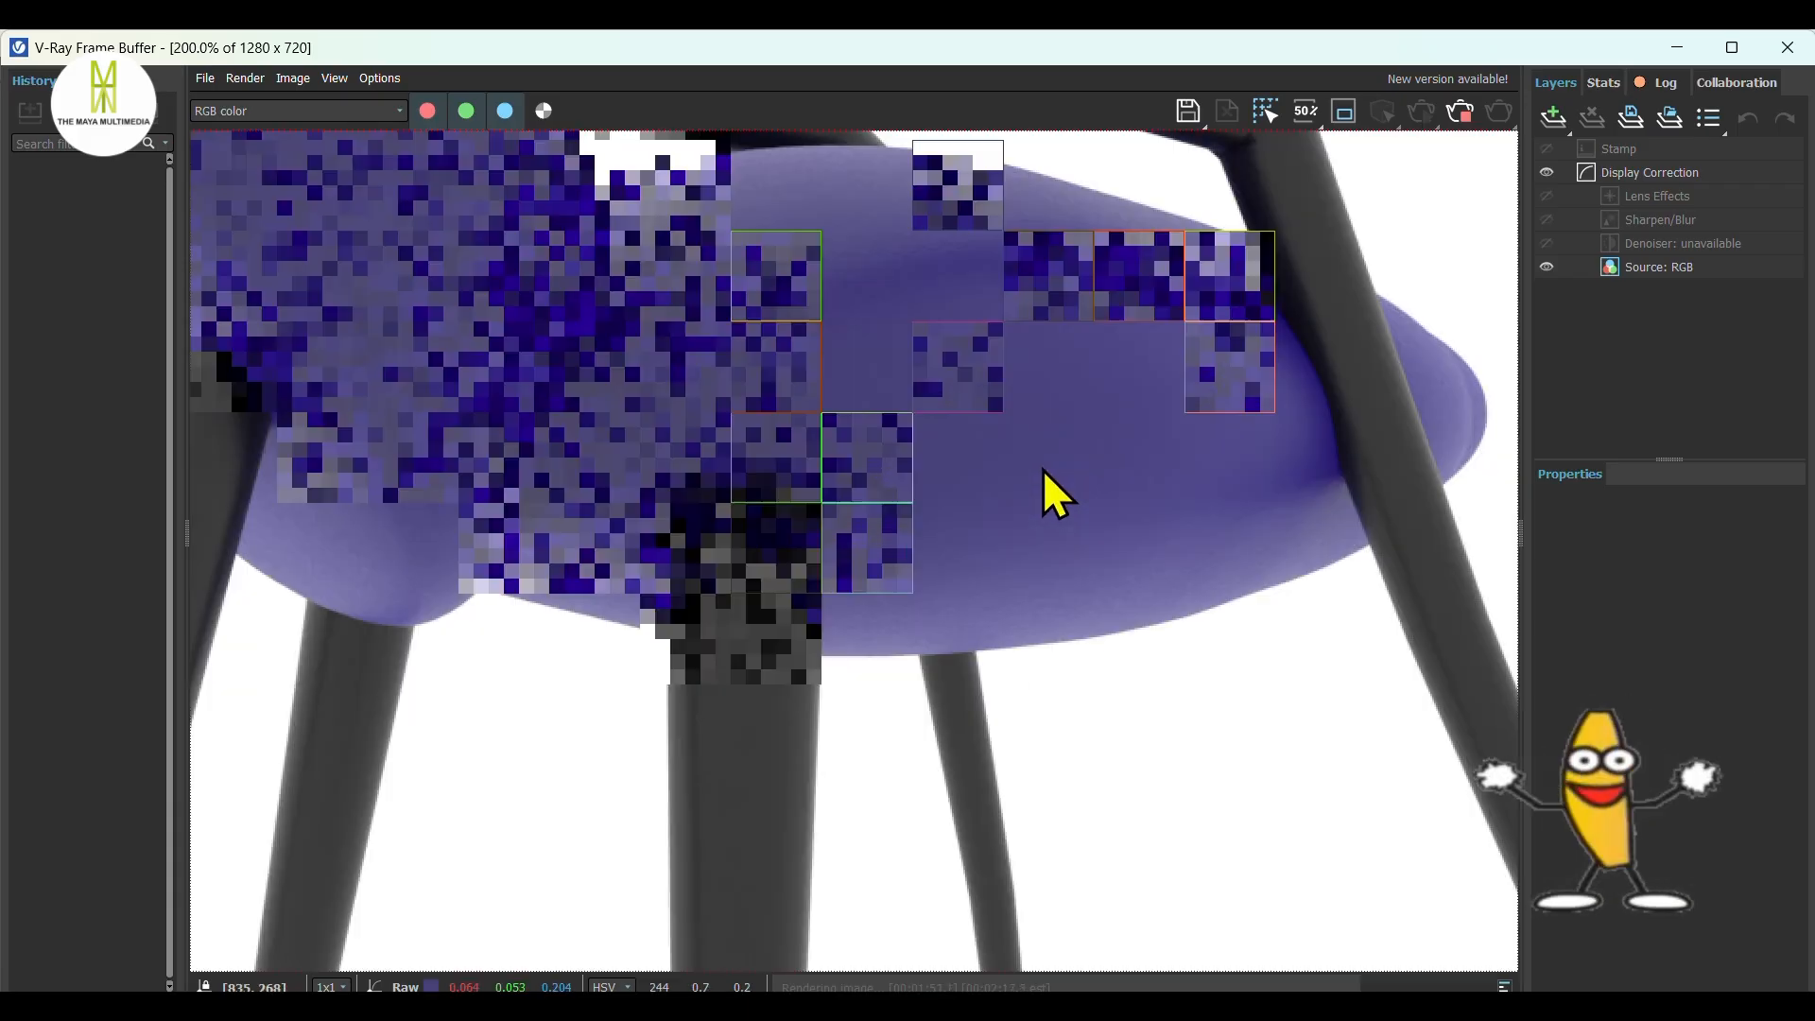
scroll(1042, 469, "up", 1)
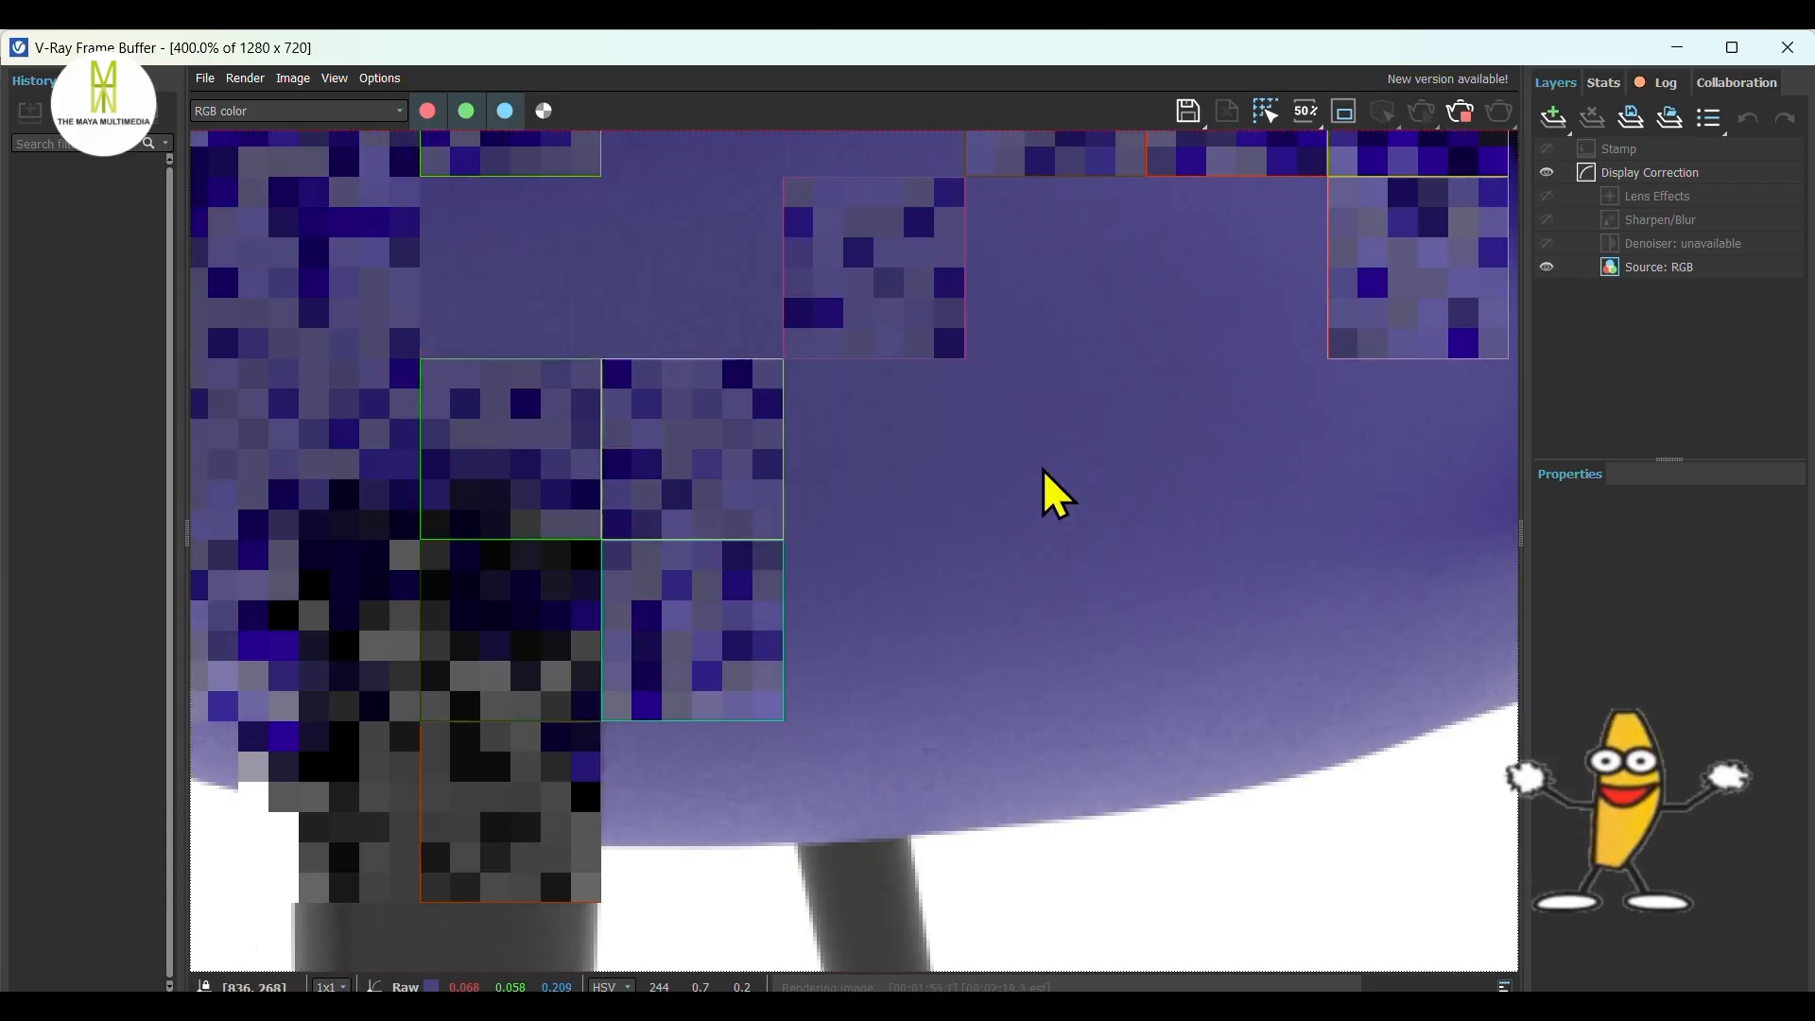
middle_click_drag(1061, 407, 1119, 790)
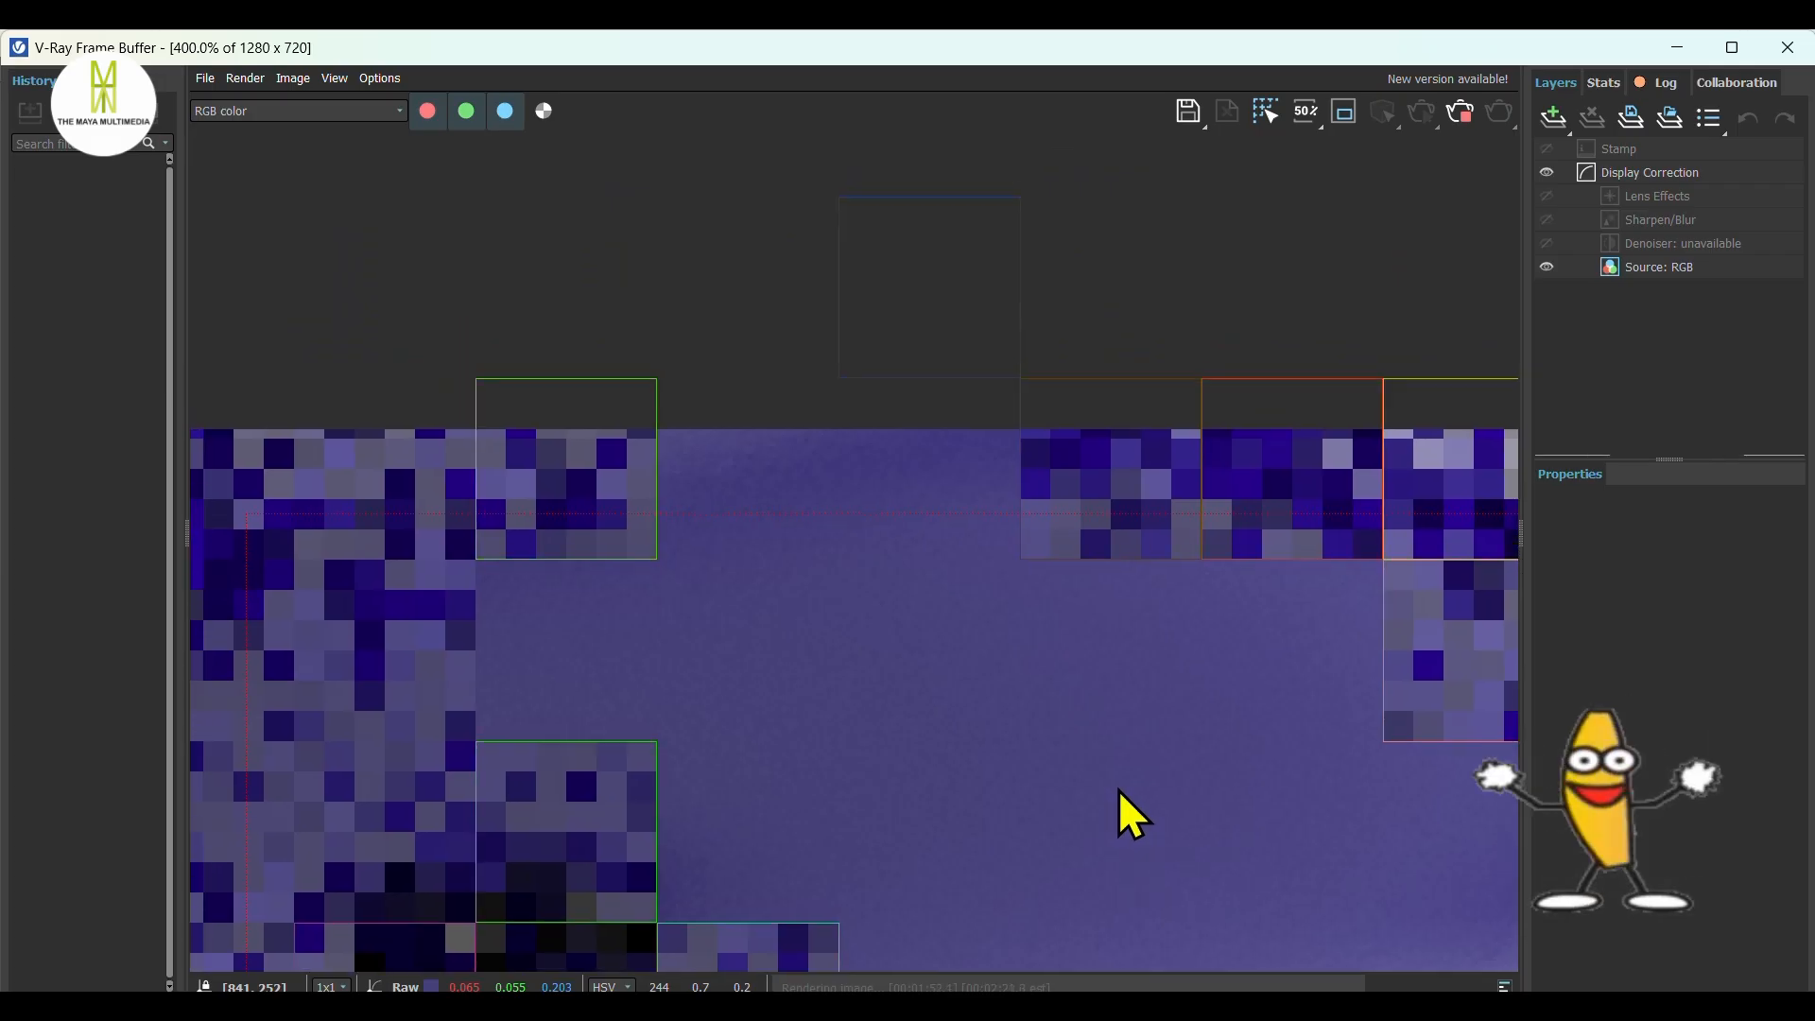
middle_click_drag(907, 555, 923, 560)
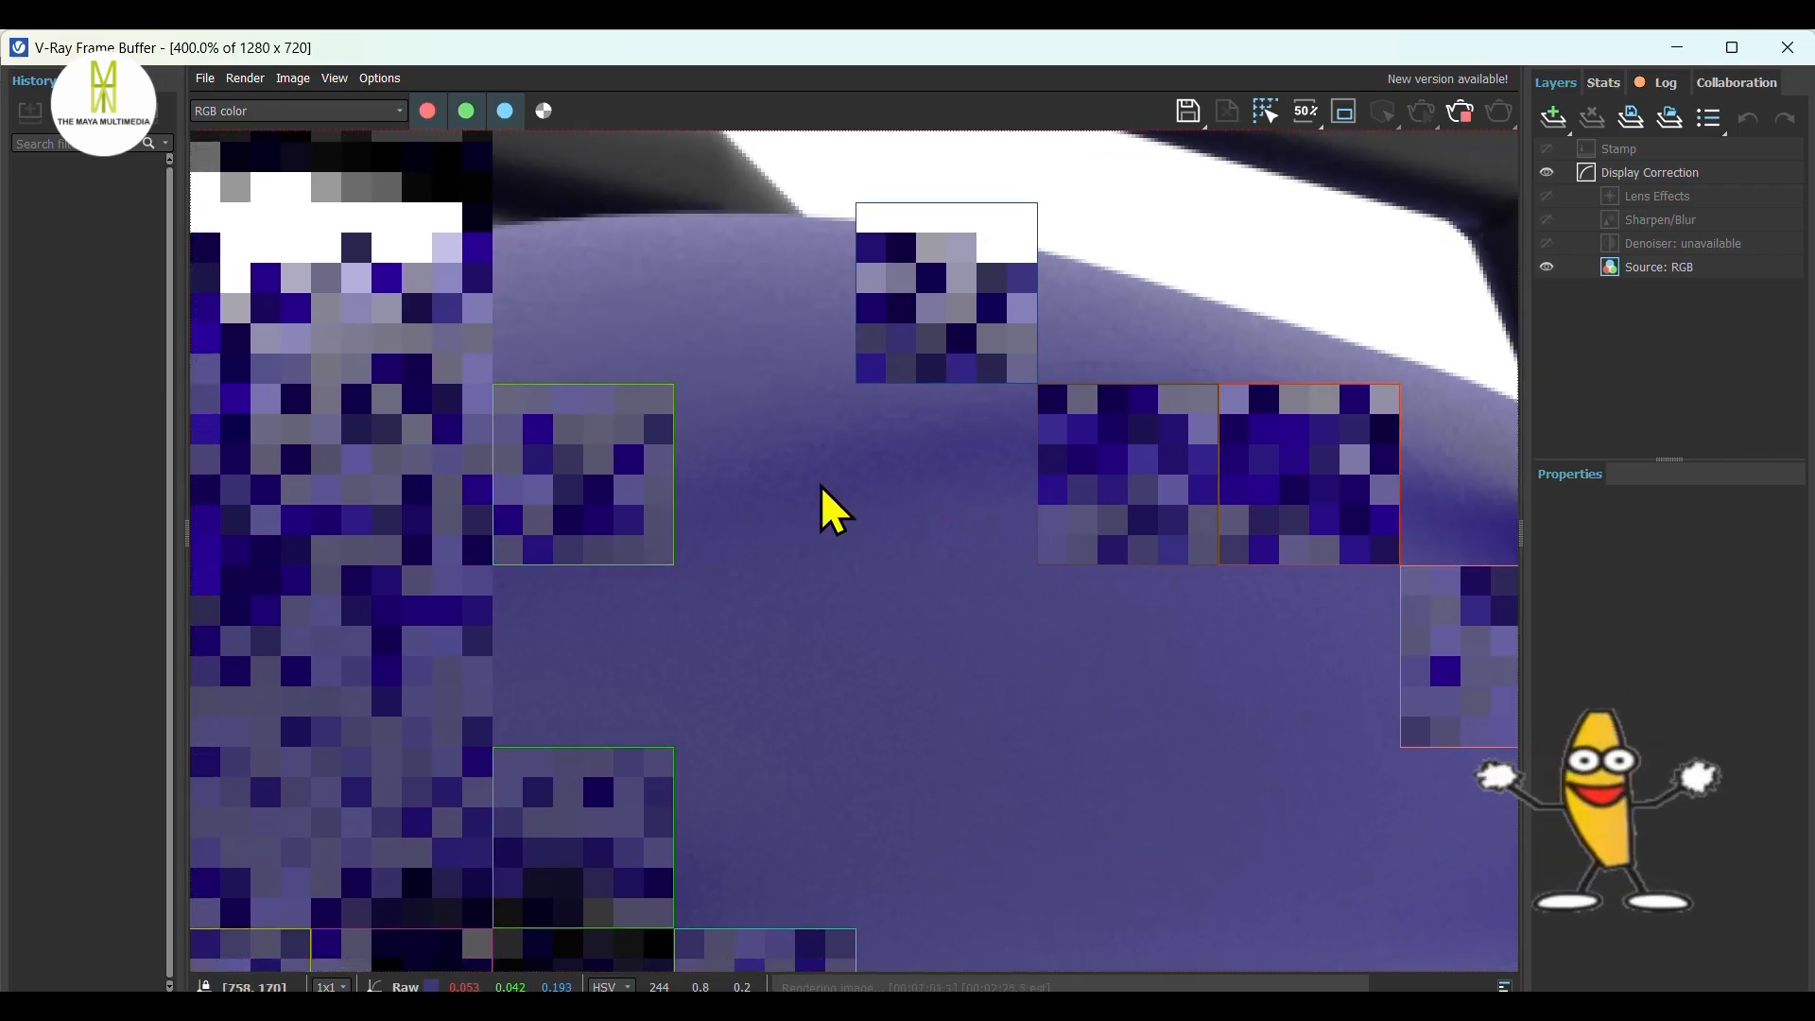
scroll(820, 485, "down", 1)
middle_click_drag(848, 562, 943, 530)
scroll(945, 524, "down", 1)
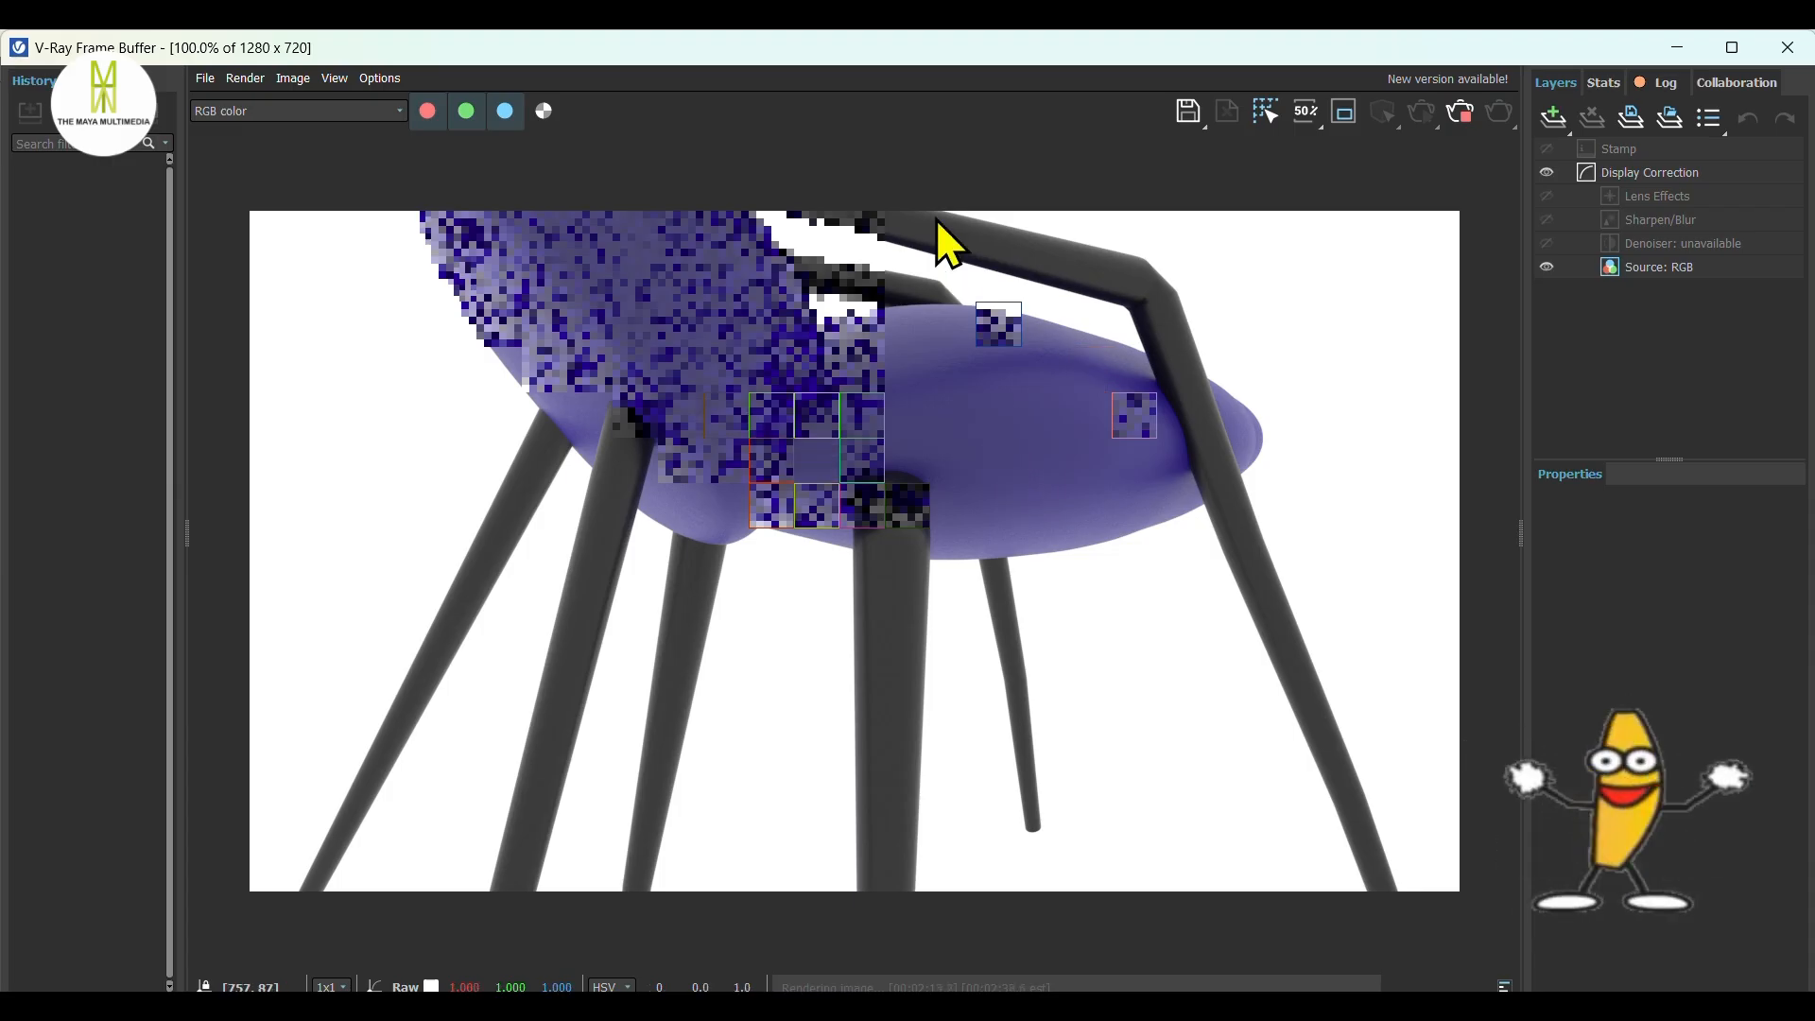
left_click(1681, 46)
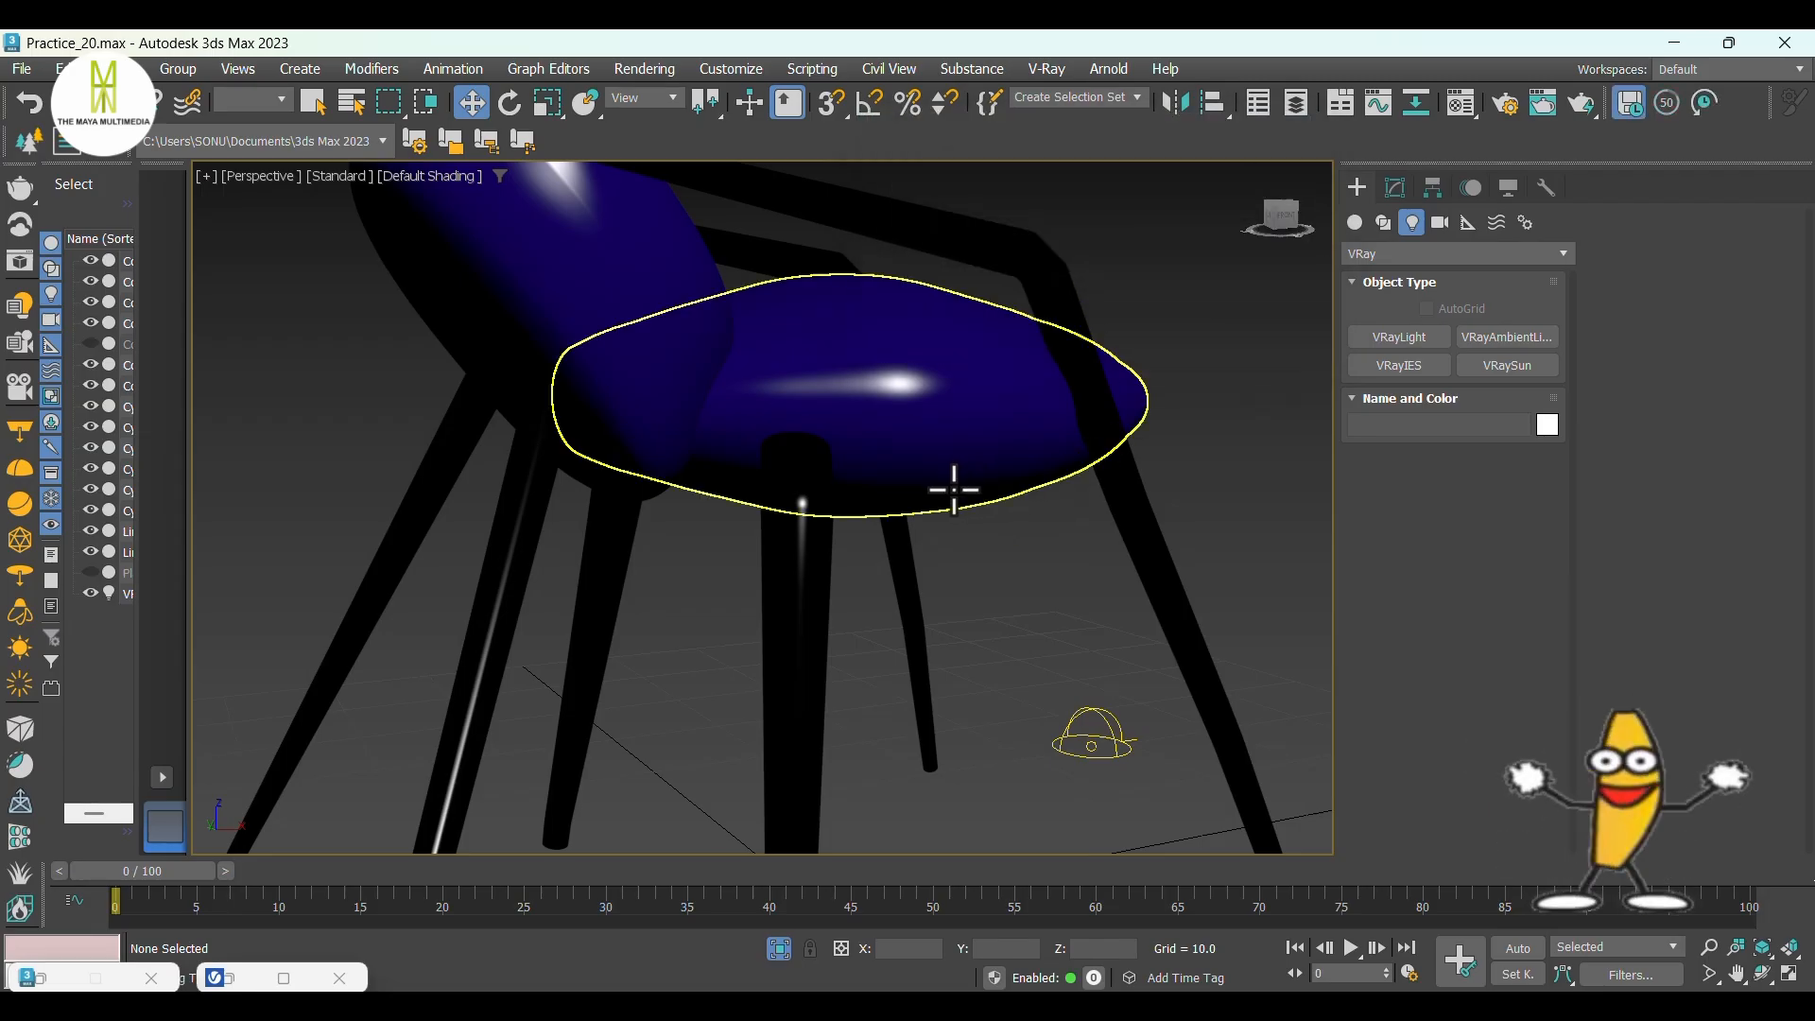
Set up a perspective view facing the ant's face with the body and legs in frame, and render it.
key("f")
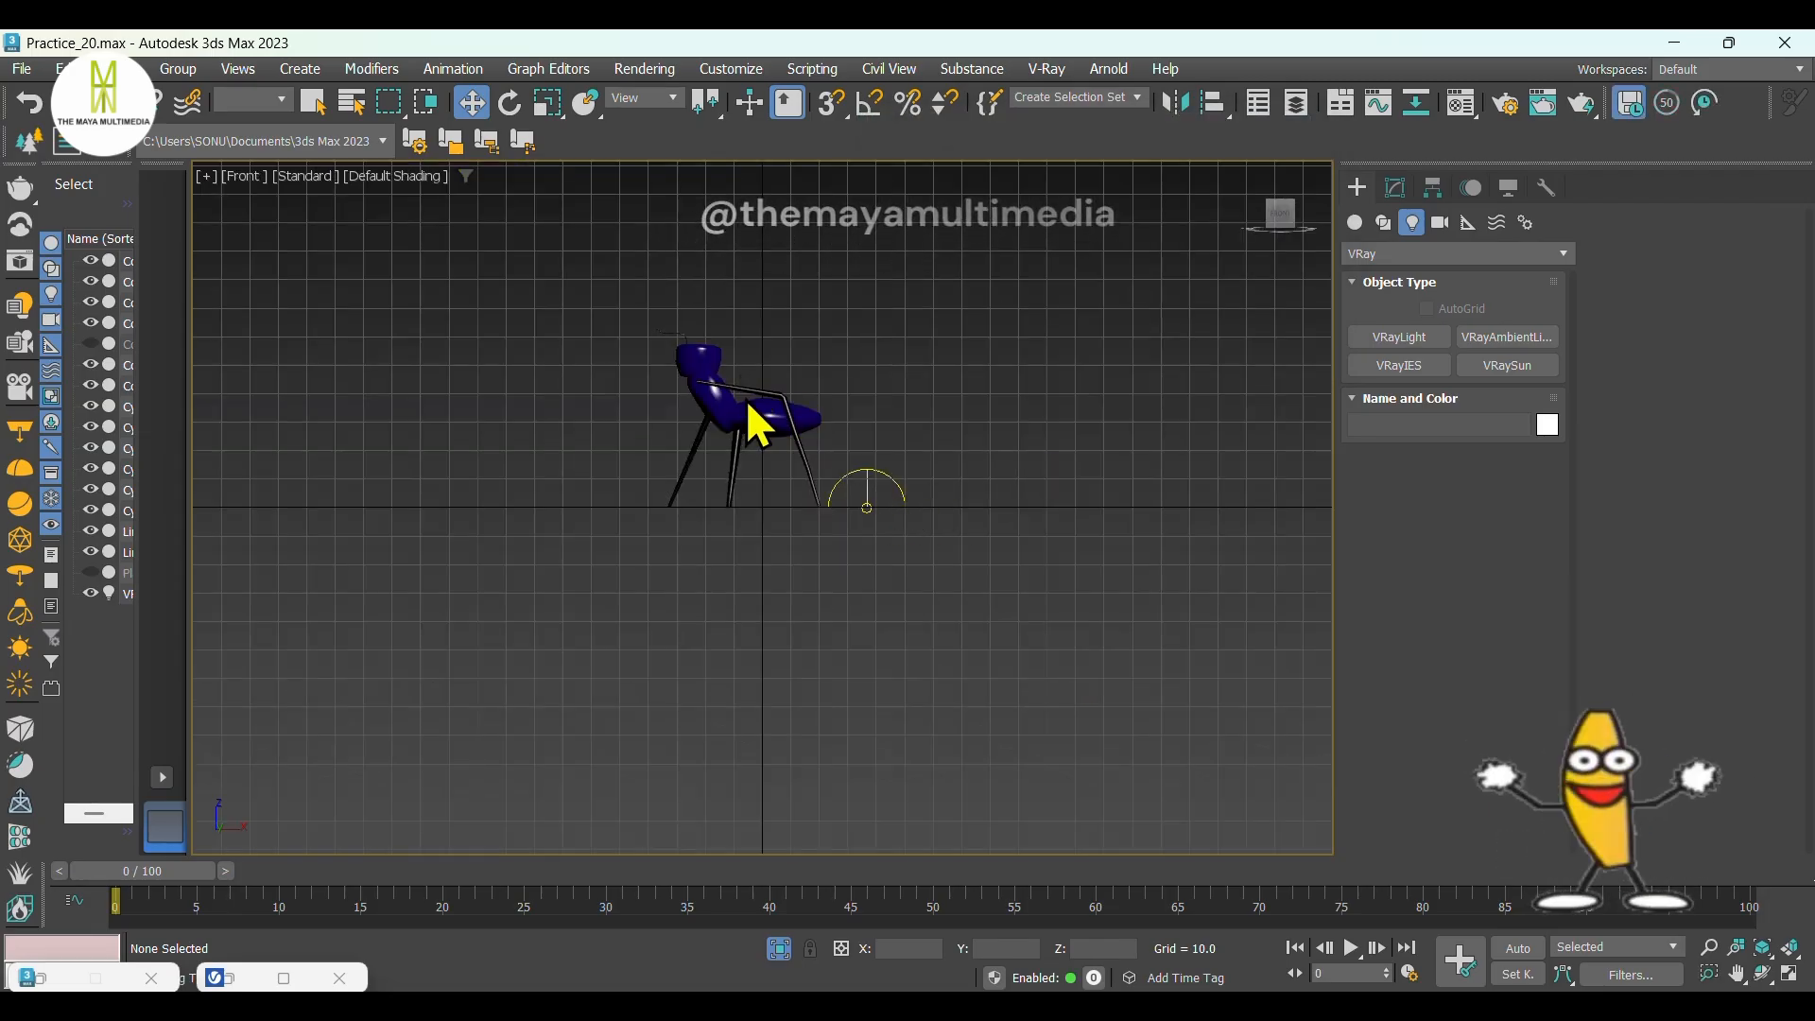
key("l")
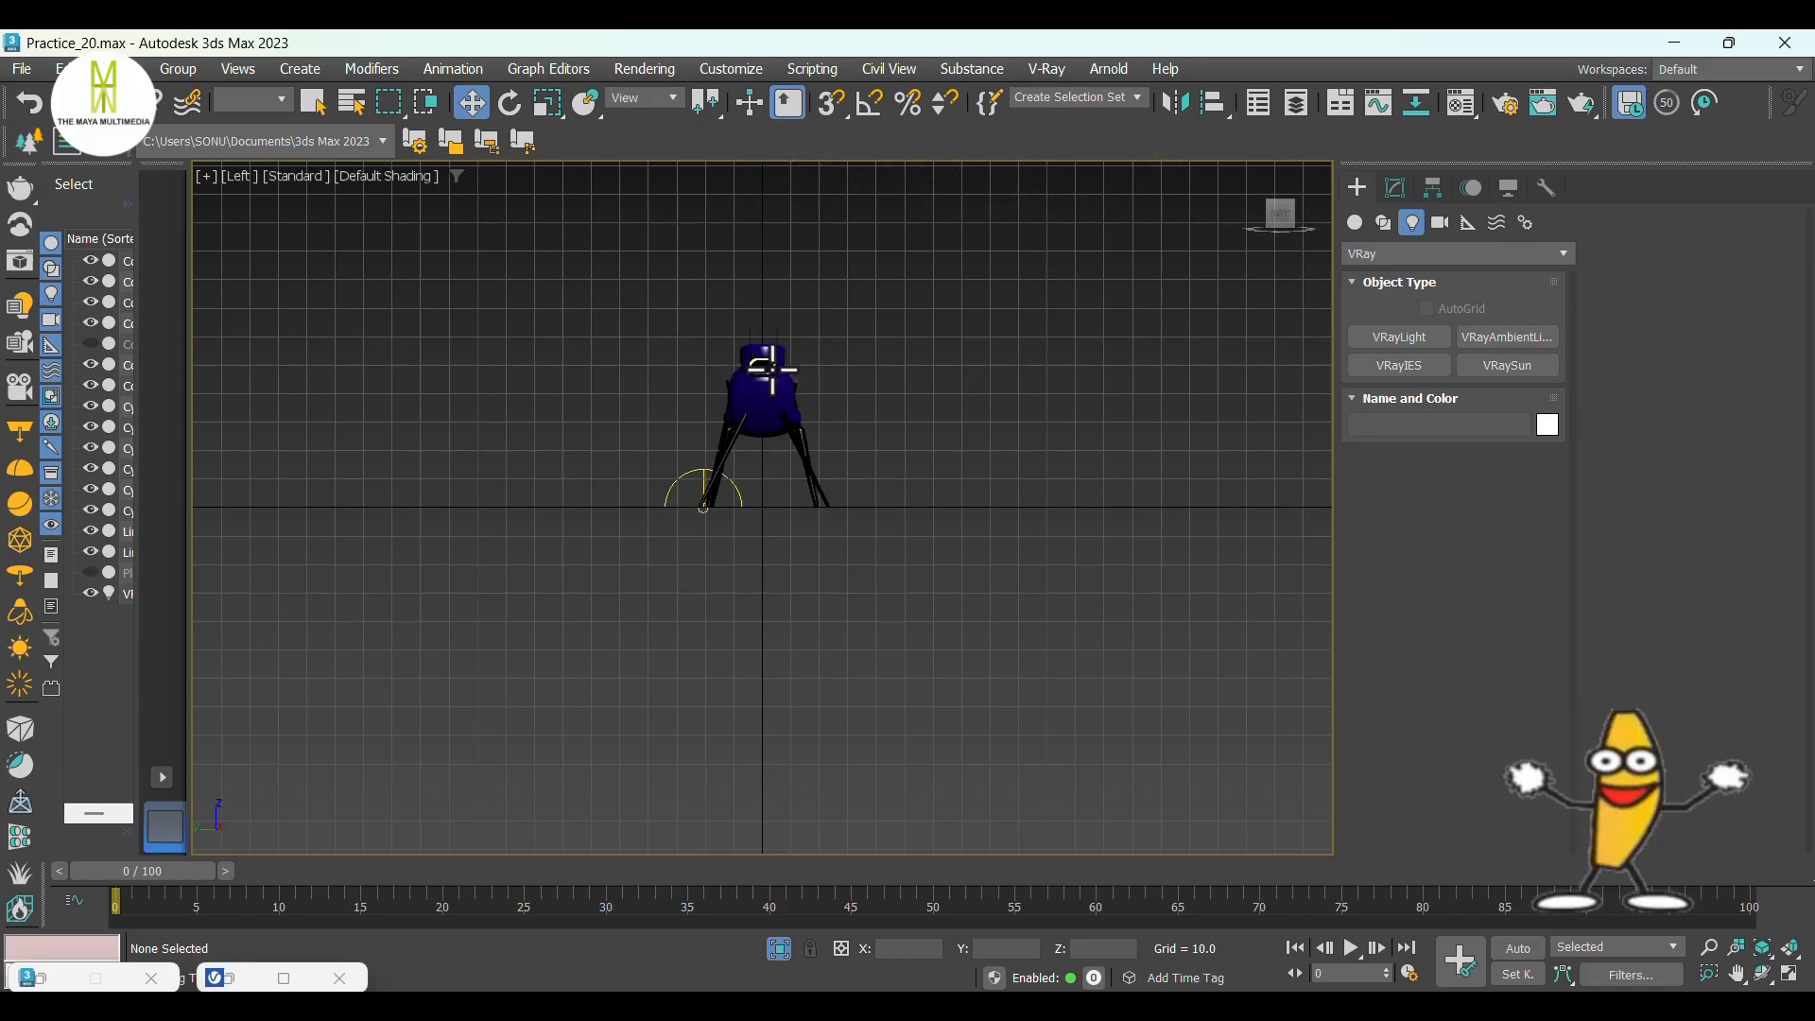
scroll(772, 364, "up", 4)
left_click(771, 364)
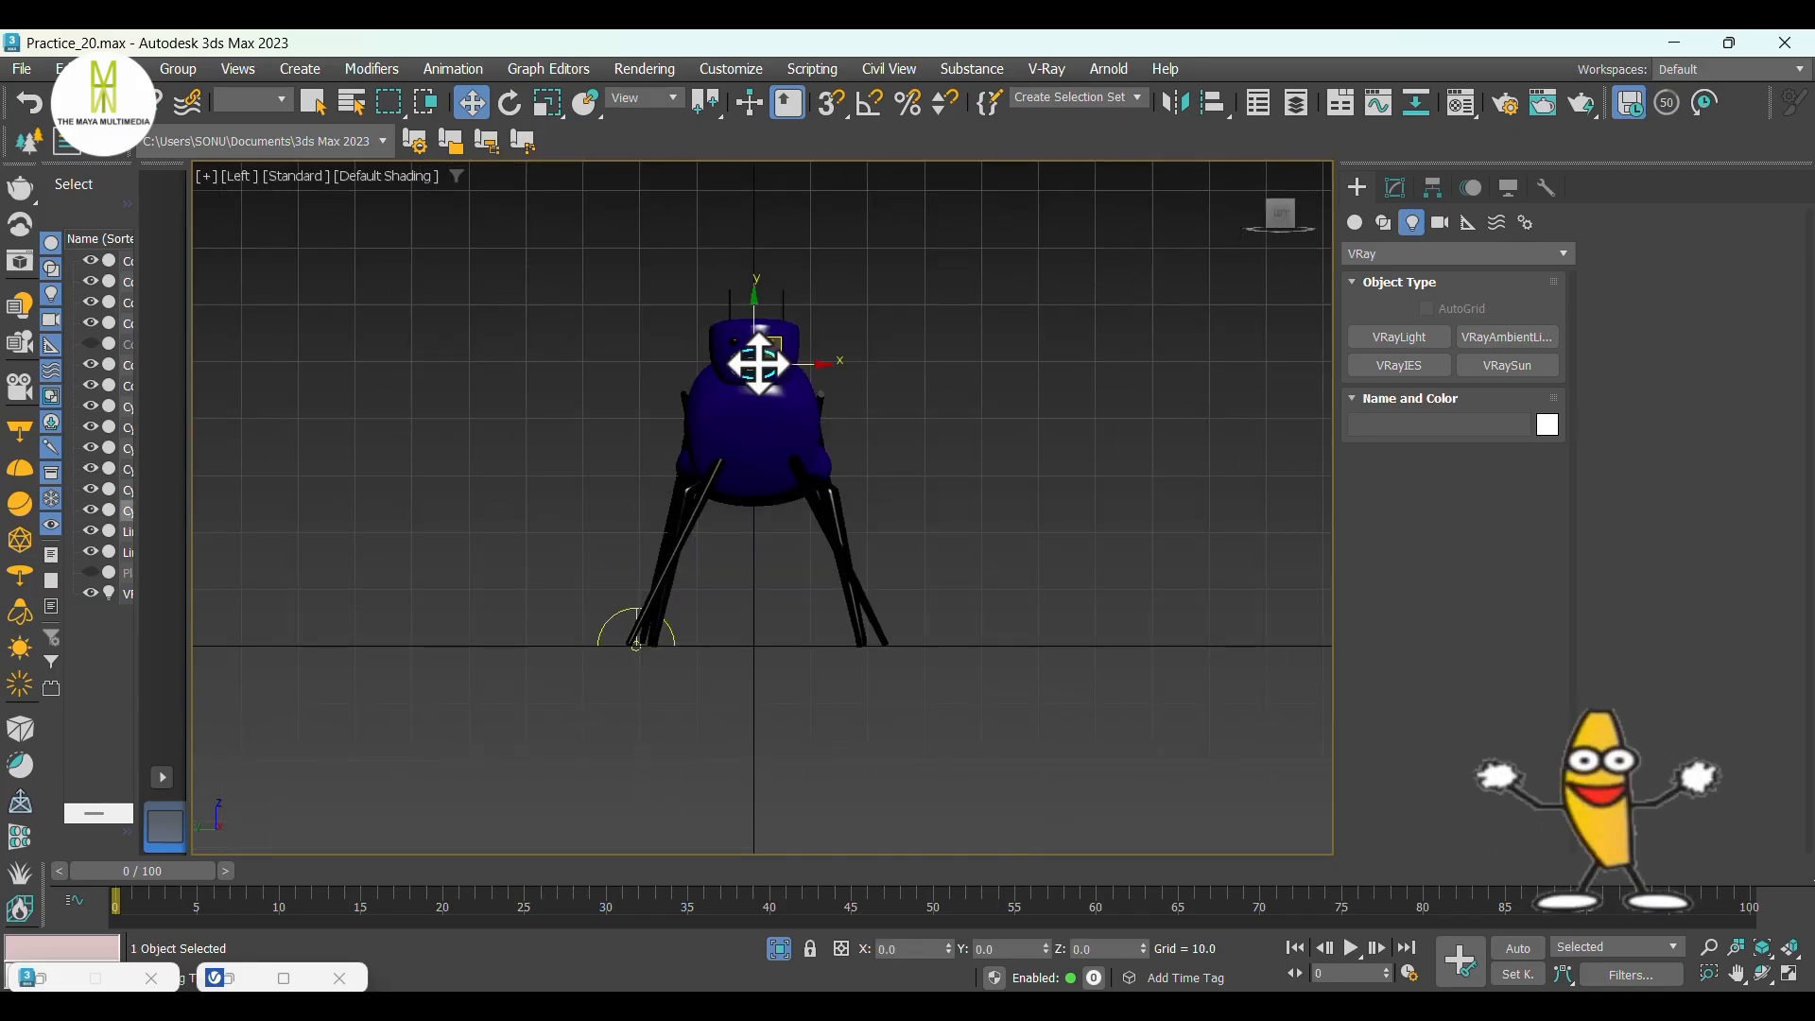
key("p")
middle_click_drag(939, 336, 960, 368)
left_click(974, 351)
middle_click_drag(949, 473, 985, 406)
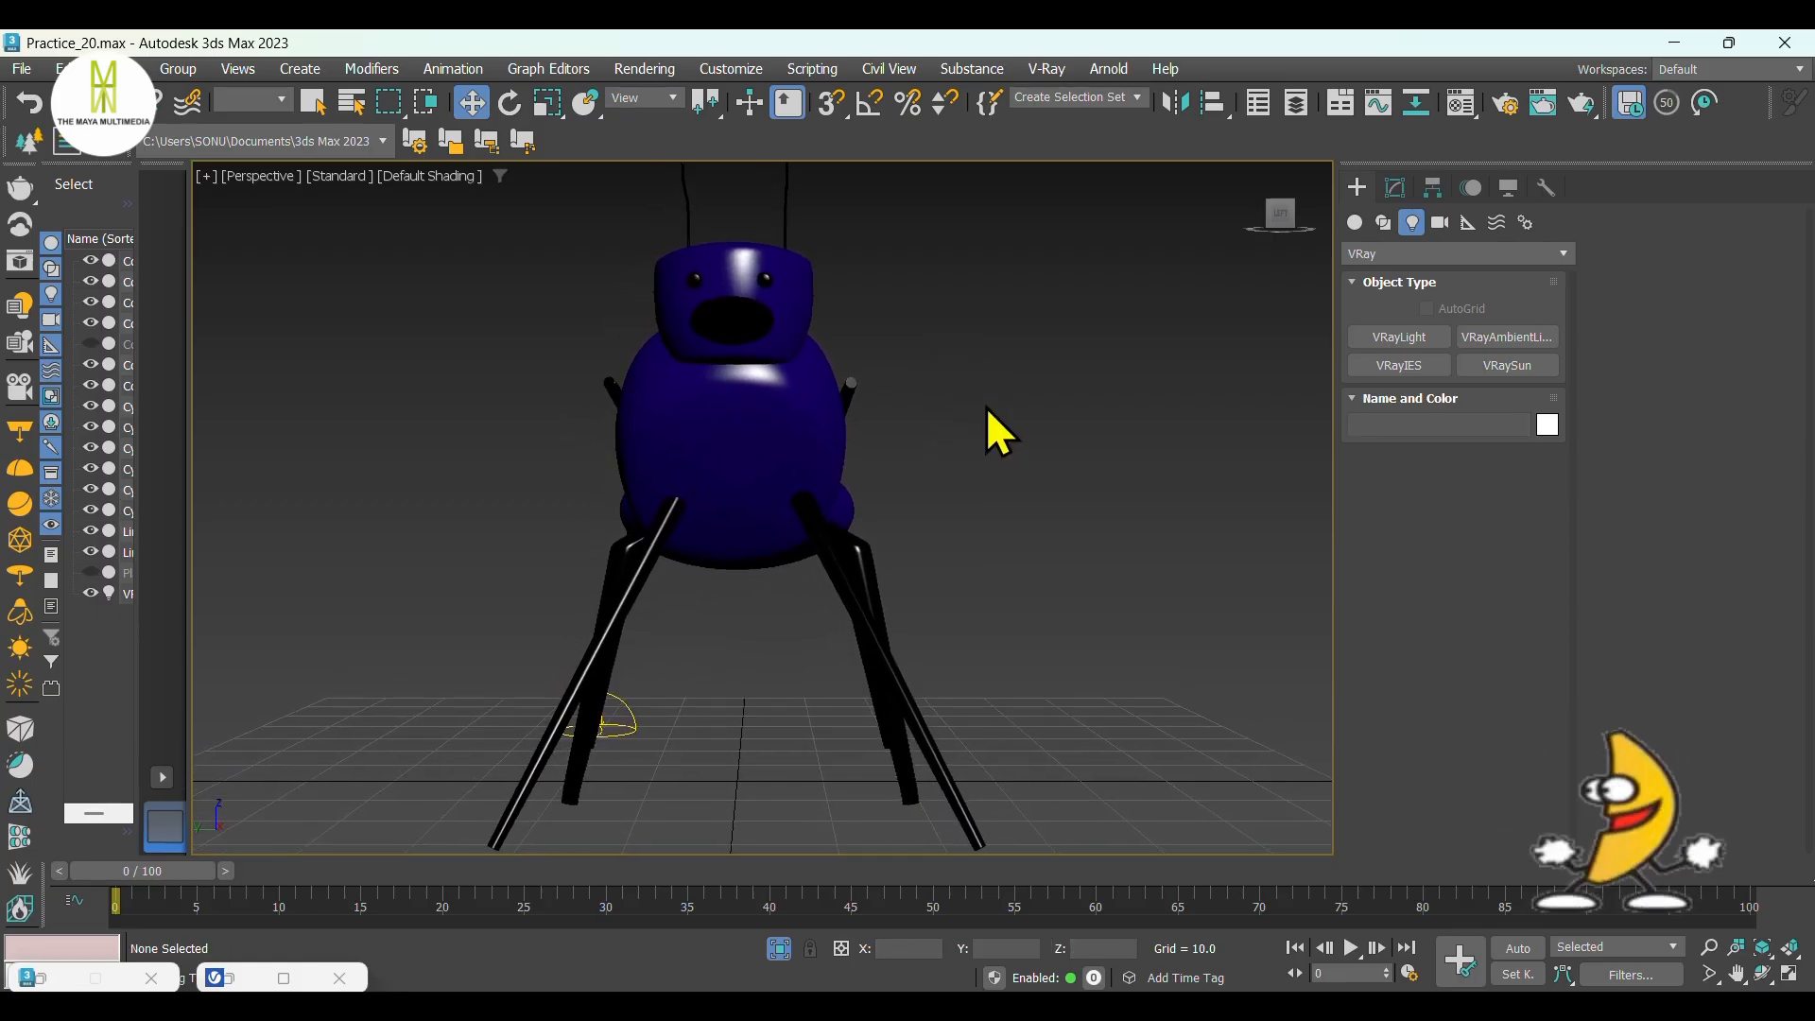
left_click(1582, 104)
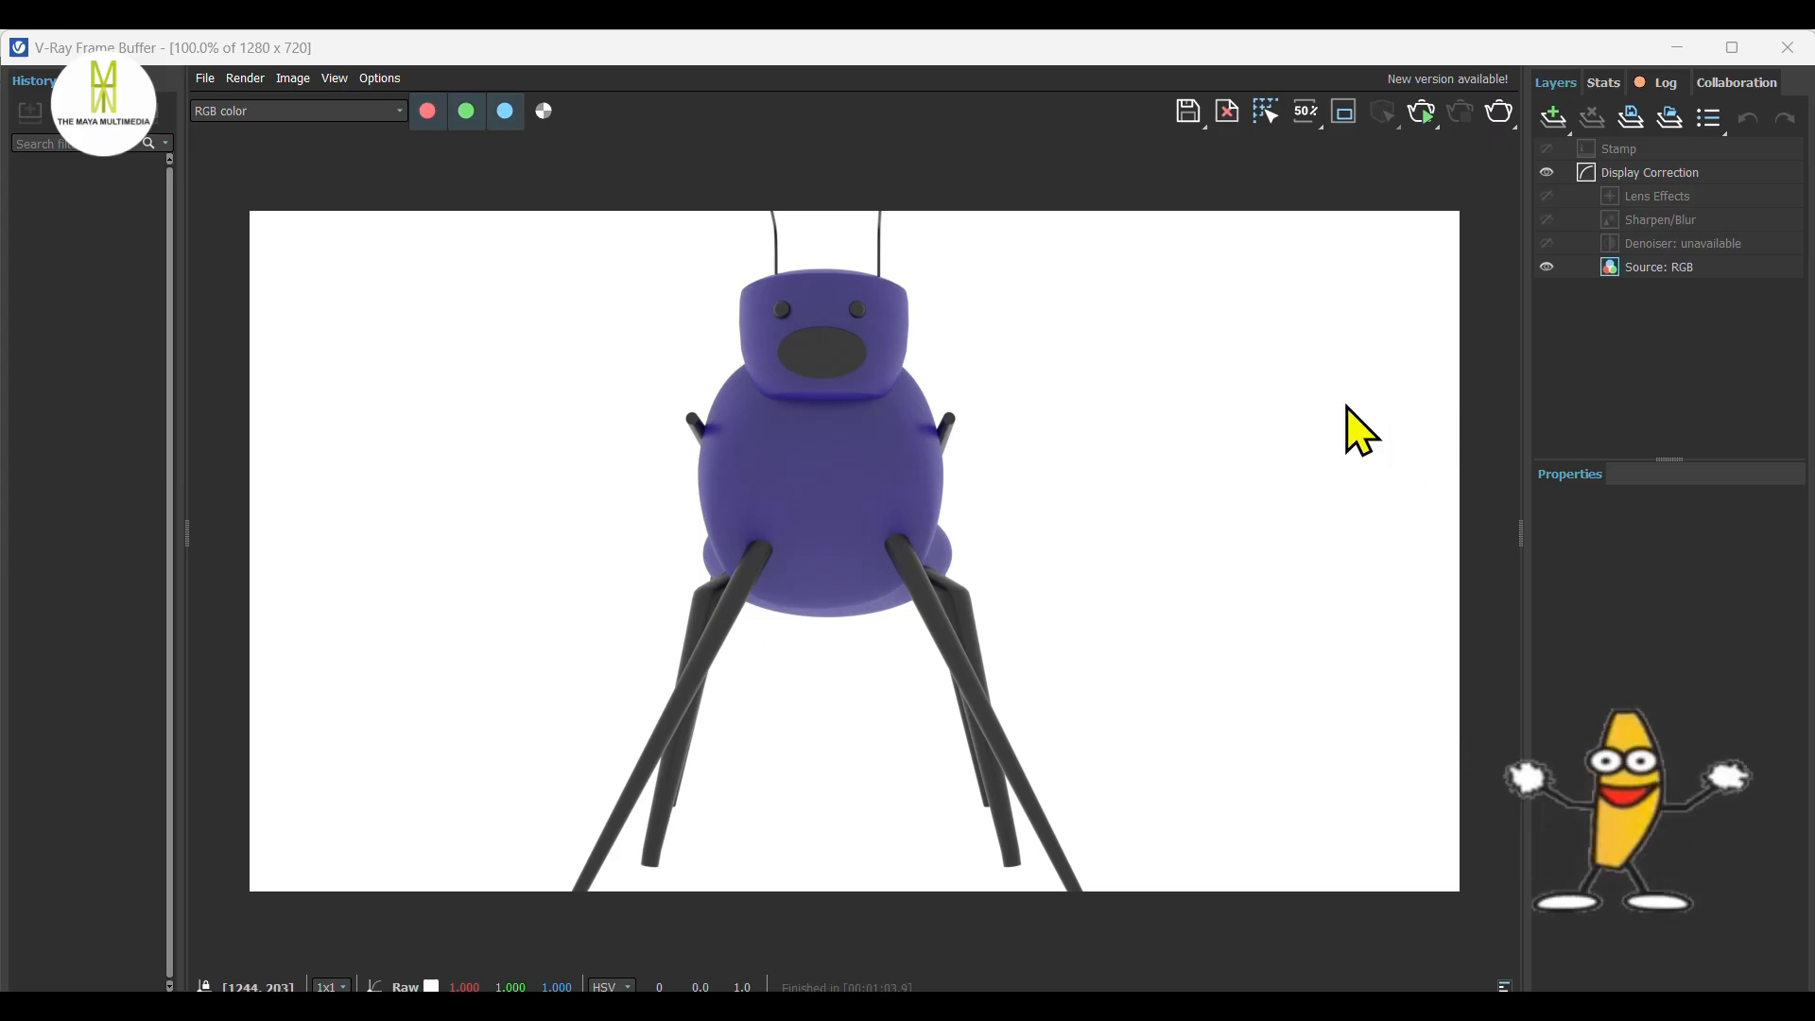
Inspect the face, body and legs of the head-on render up close.
scroll(811, 295, "up", 2)
scroll(811, 295, "down", 1)
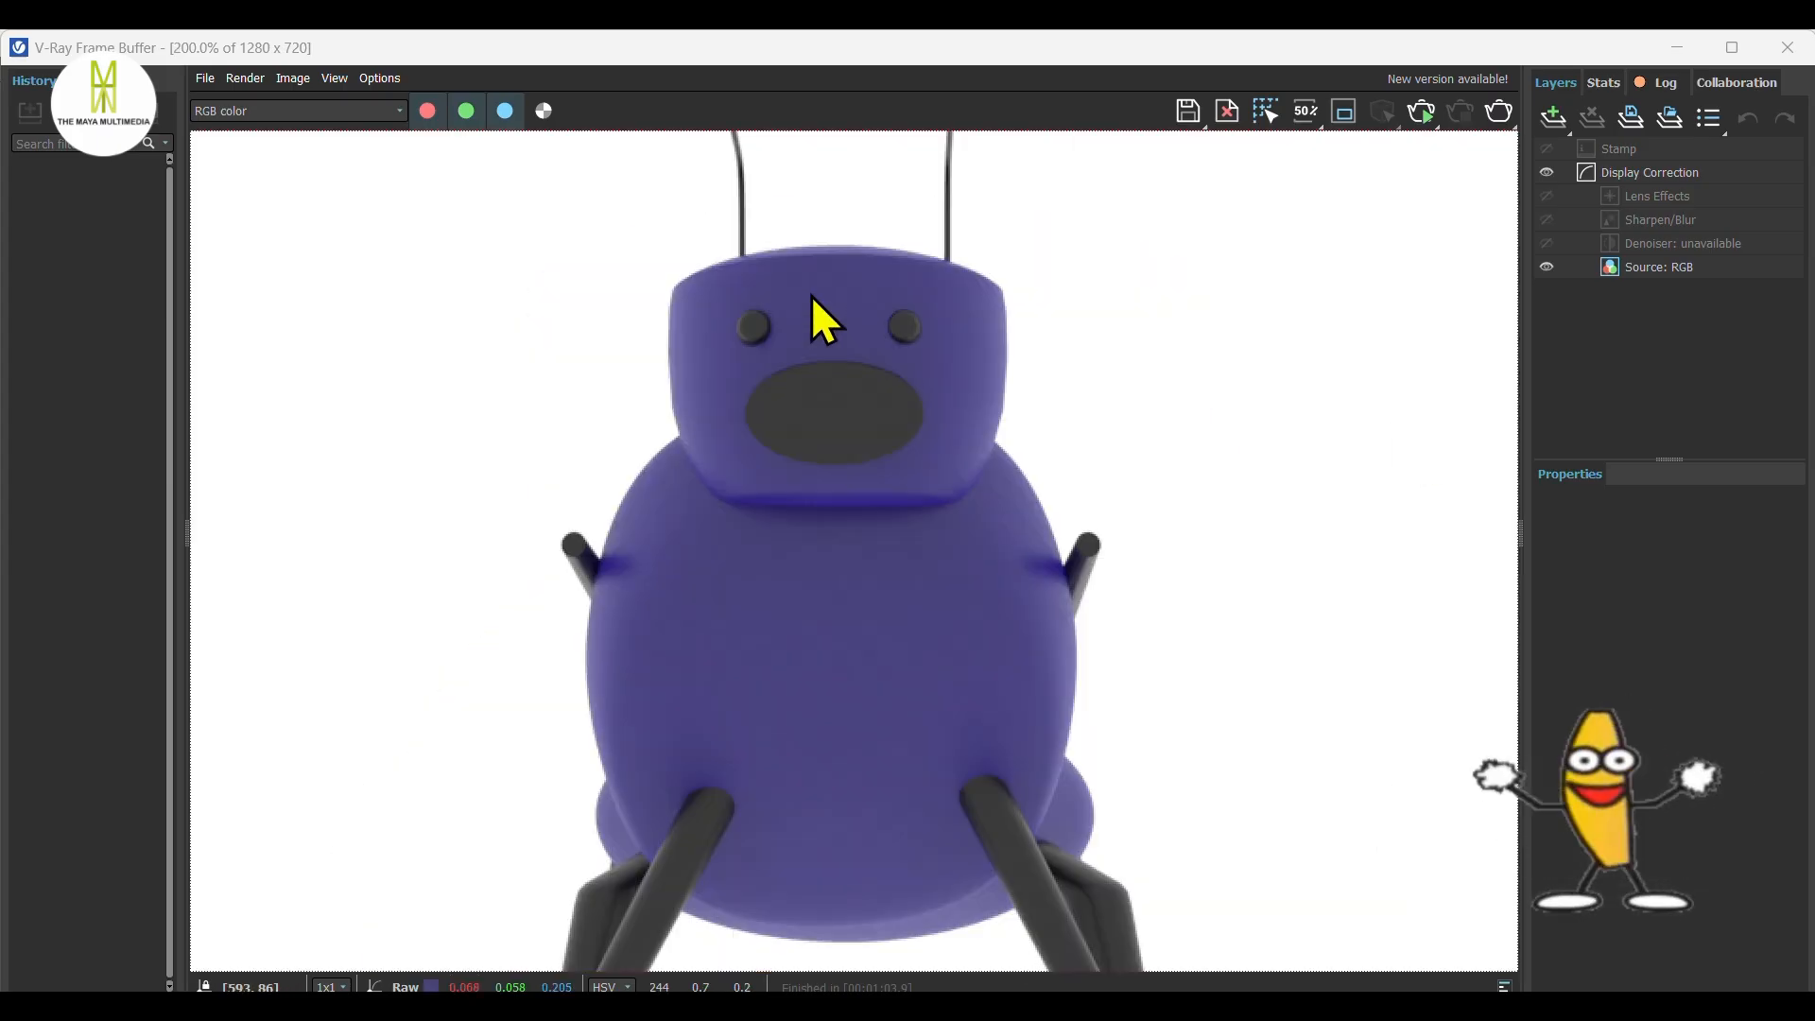
scroll(794, 661, "up", 1)
middle_click_drag(851, 636, 846, 471)
middle_click_drag(870, 865, 875, 426)
scroll(876, 582, "down", 2)
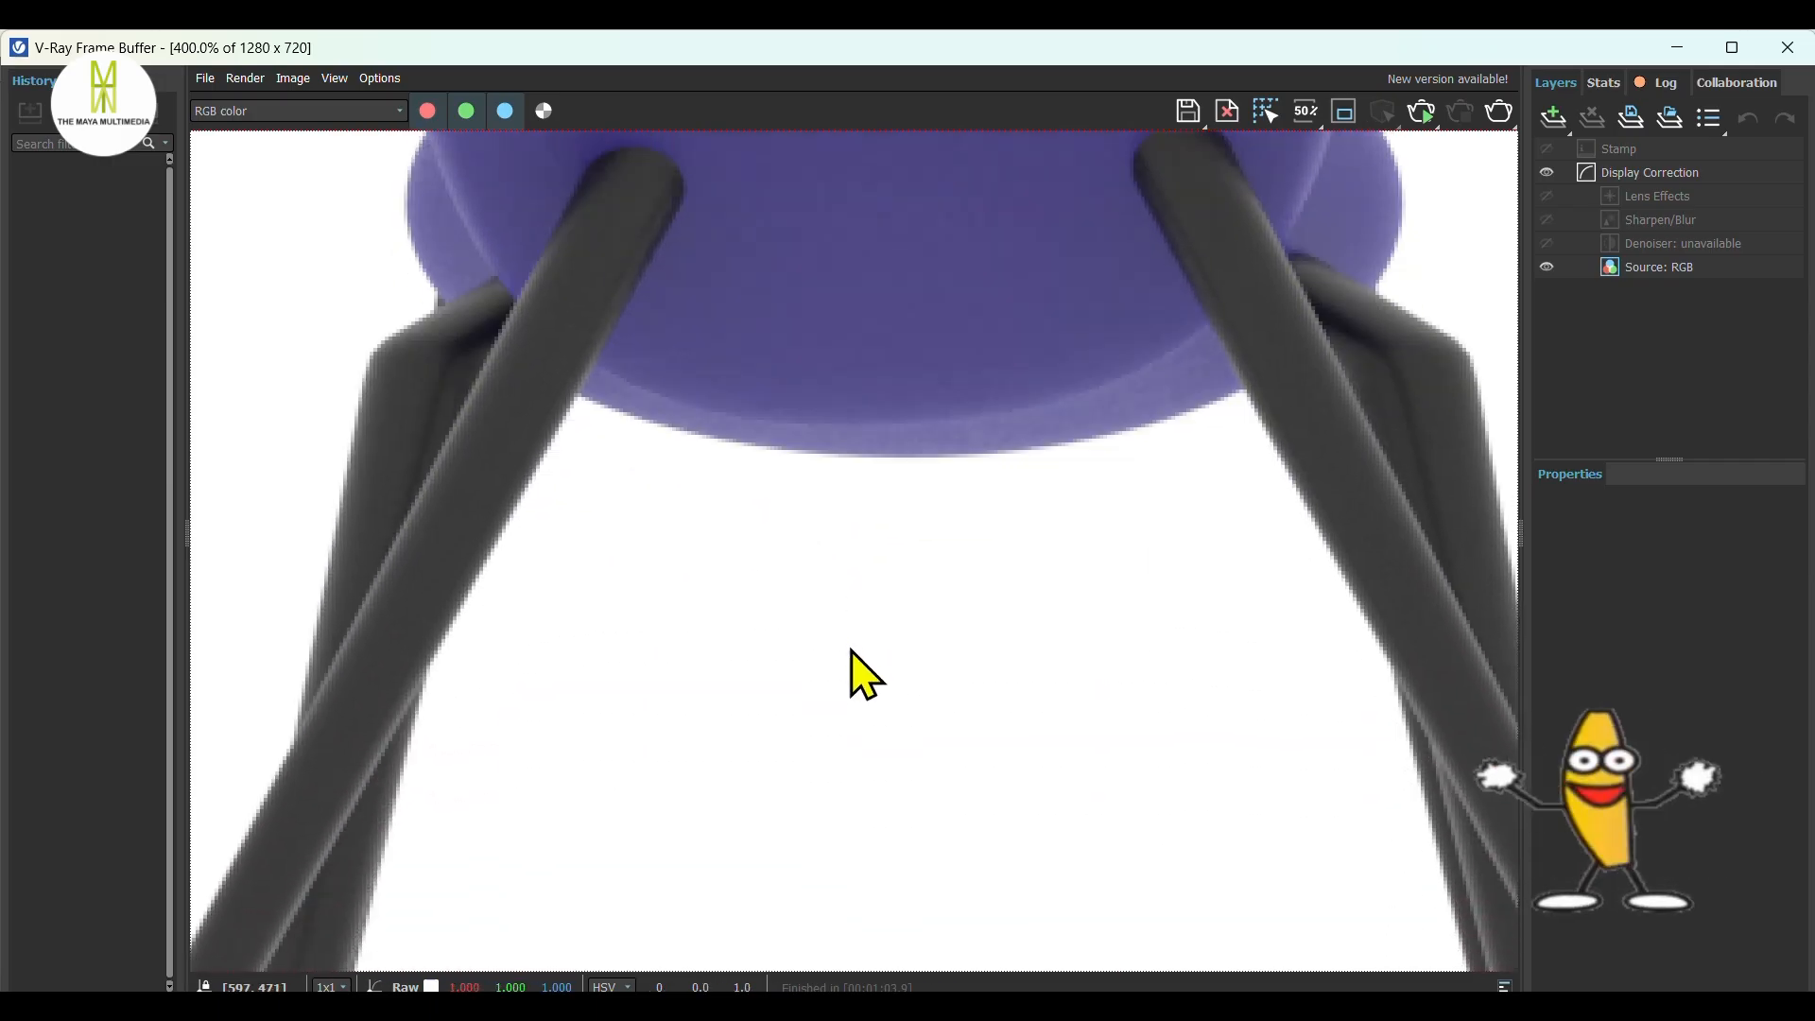
scroll(912, 539, "down", 2)
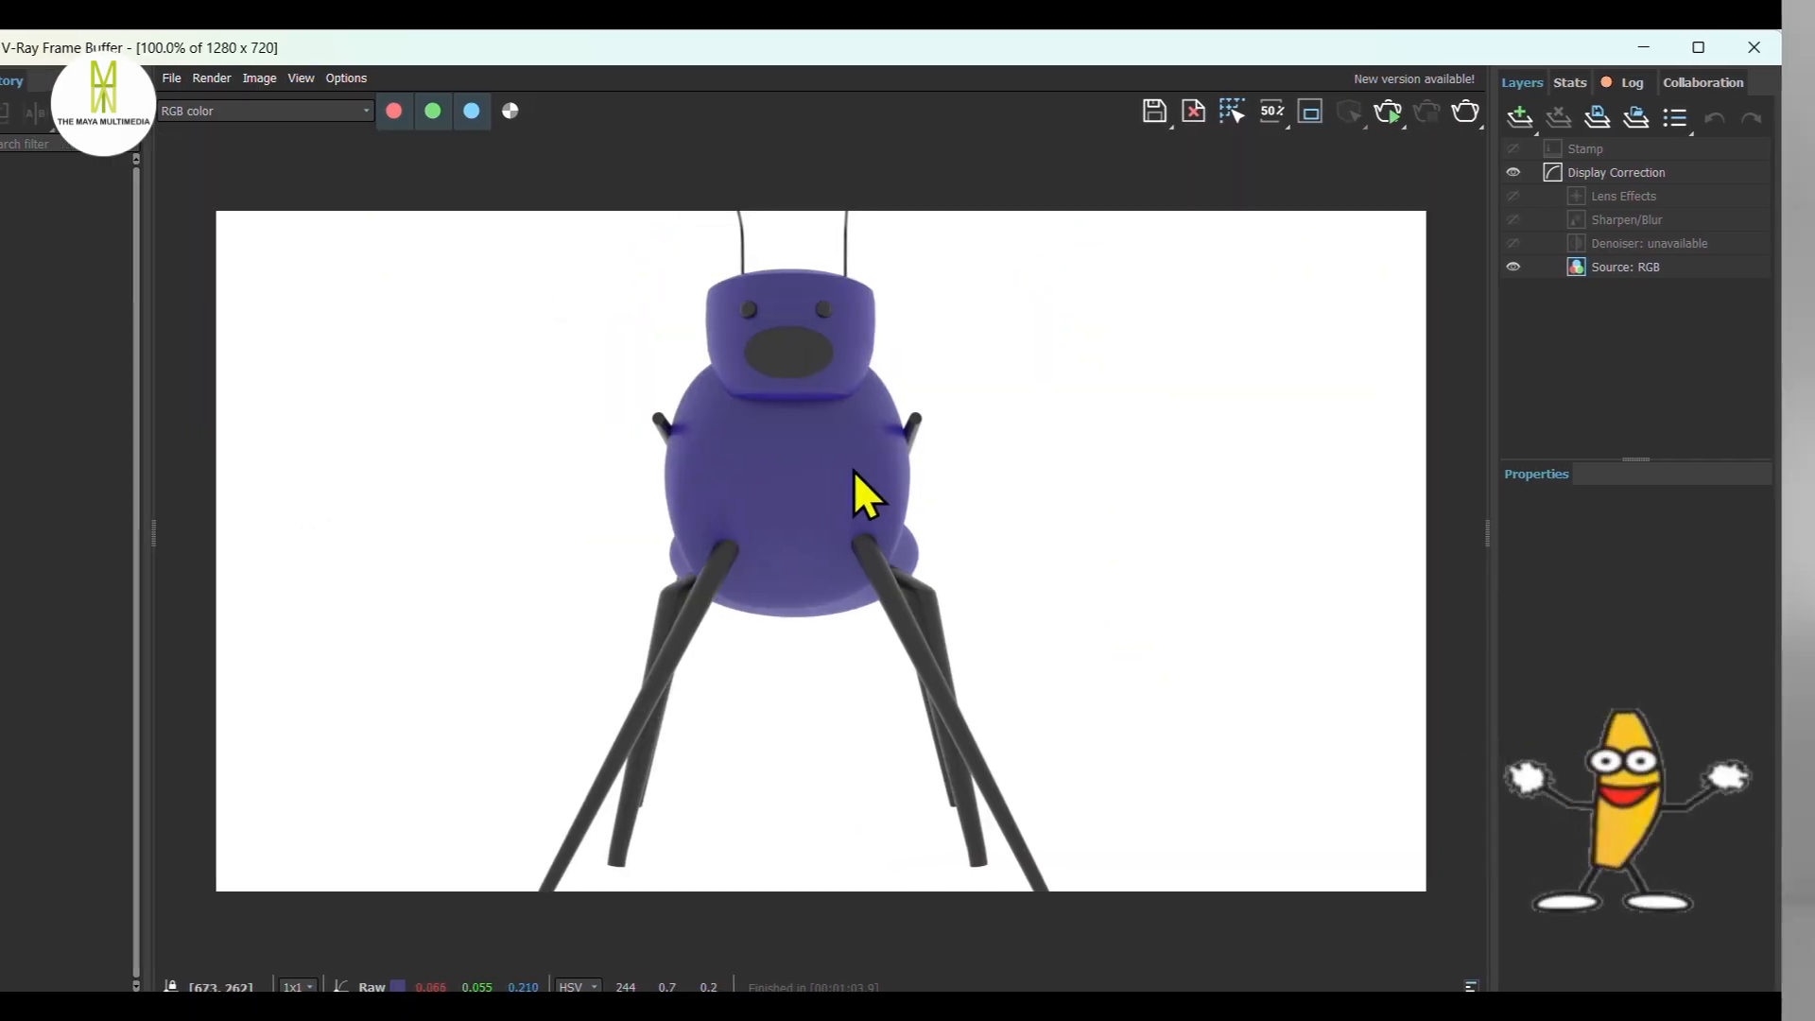